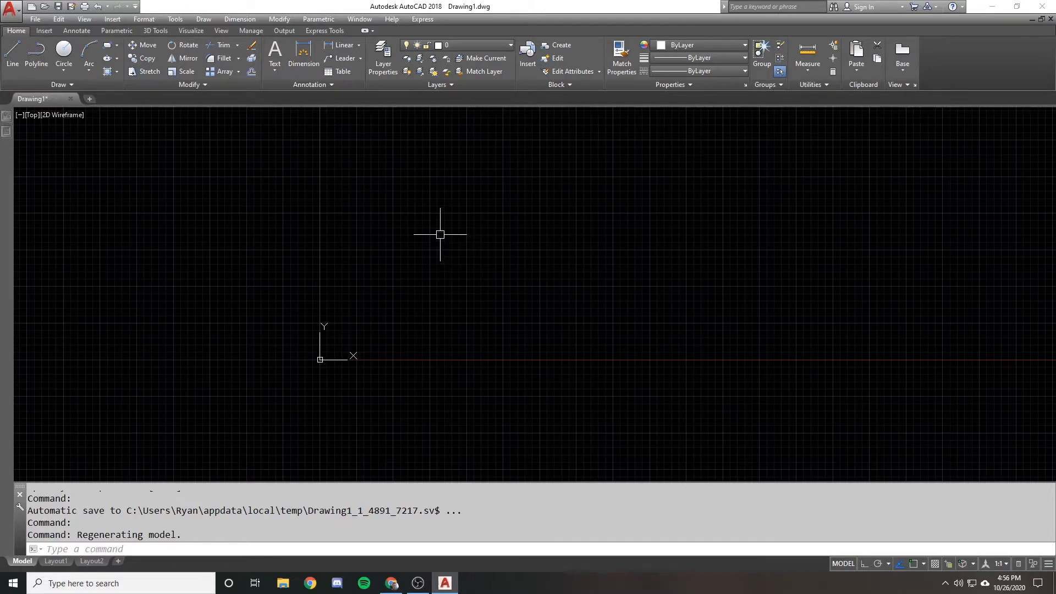
# Draw a rectangle above and to the right of the drawing origin by picking two opposite corners
pyautogui.moveTo(440, 234); pyautogui.dragTo(436, 268, button='middle')
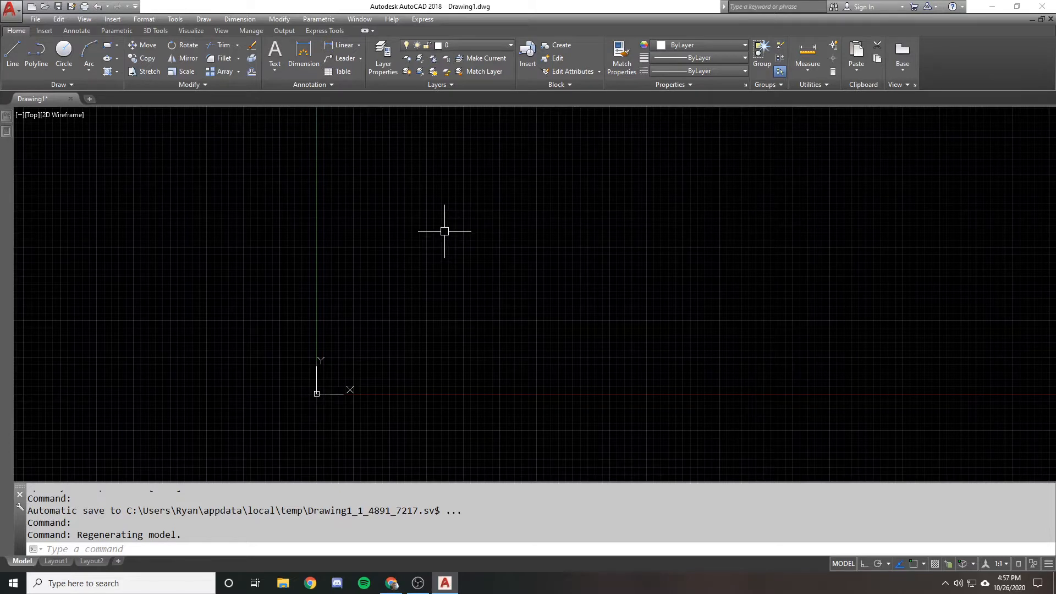
pyautogui.moveTo(463, 214); pyautogui.dragTo(425, 234, button='middle')
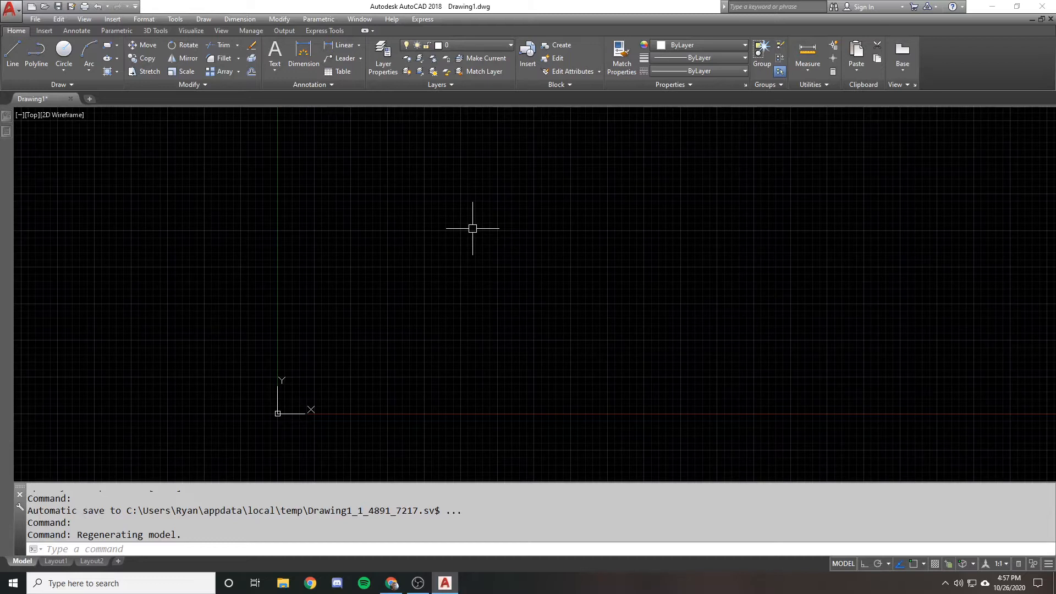
pyautogui.write('rec')
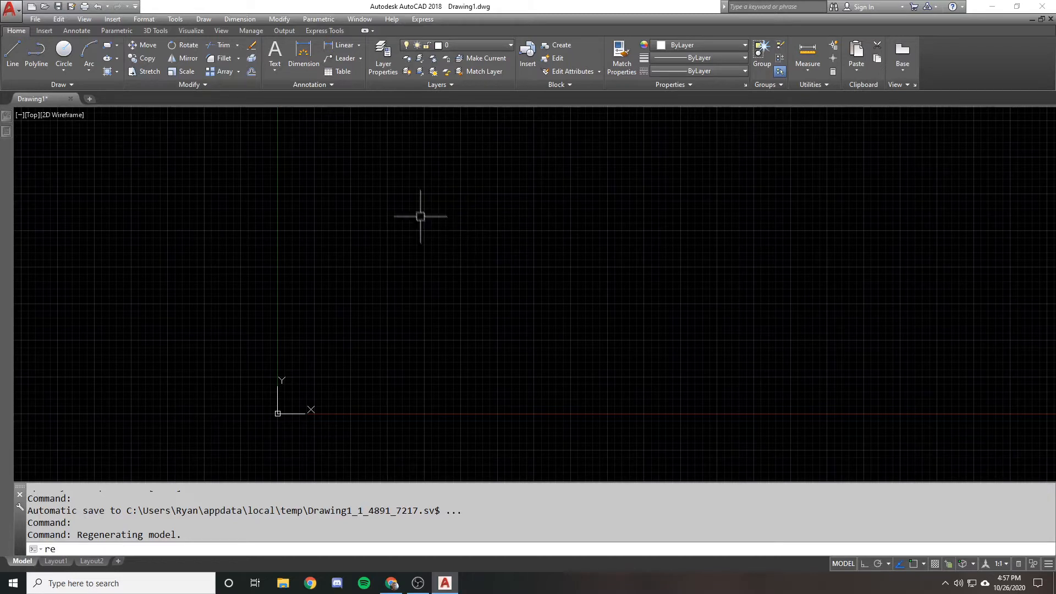
pyautogui.press('Return')
pyautogui.click(400, 199)
pyautogui.click(622, 339)
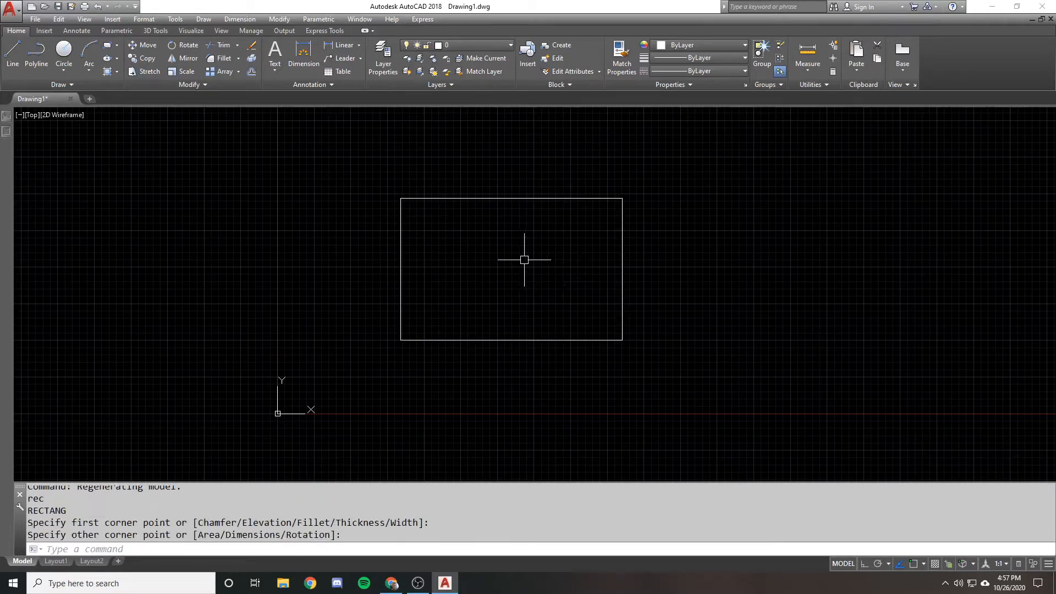
pyautogui.scroll(-1, 443, 217)
pyautogui.moveTo(444, 218)
pyautogui.mouseDown(button='middle')
pyautogui.moveTo(378, 224)
pyautogui.moveTo(459, 209)
pyautogui.mouseUp(button='middle')
pyautogui.scroll(1, 438, 205)
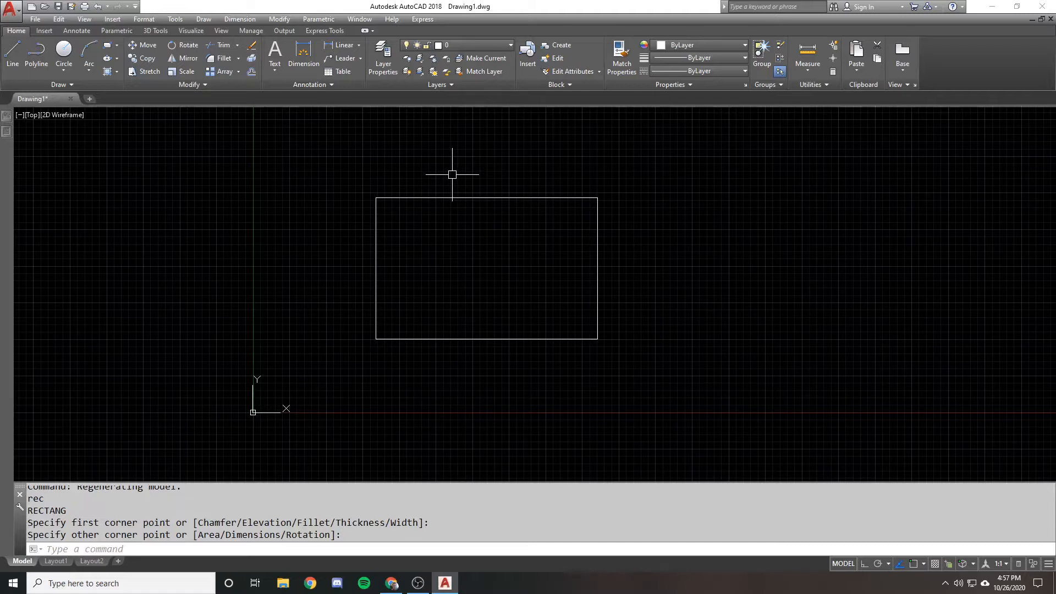
pyautogui.scroll(-1, 452, 182)
pyautogui.write('rec')
pyautogui.press('Return')
pyautogui.click(587, 196)
pyautogui.press('Escape')
# Copy the rectangle horizontally to its right with Ortho turned on, leaving a gap between the two
pyautogui.write('co')
pyautogui.press('Return')
pyautogui.click(497, 170)
pyautogui.click(389, 244)
pyautogui.press('Return')
pyautogui.click(392, 167)
pyautogui.press('F8')
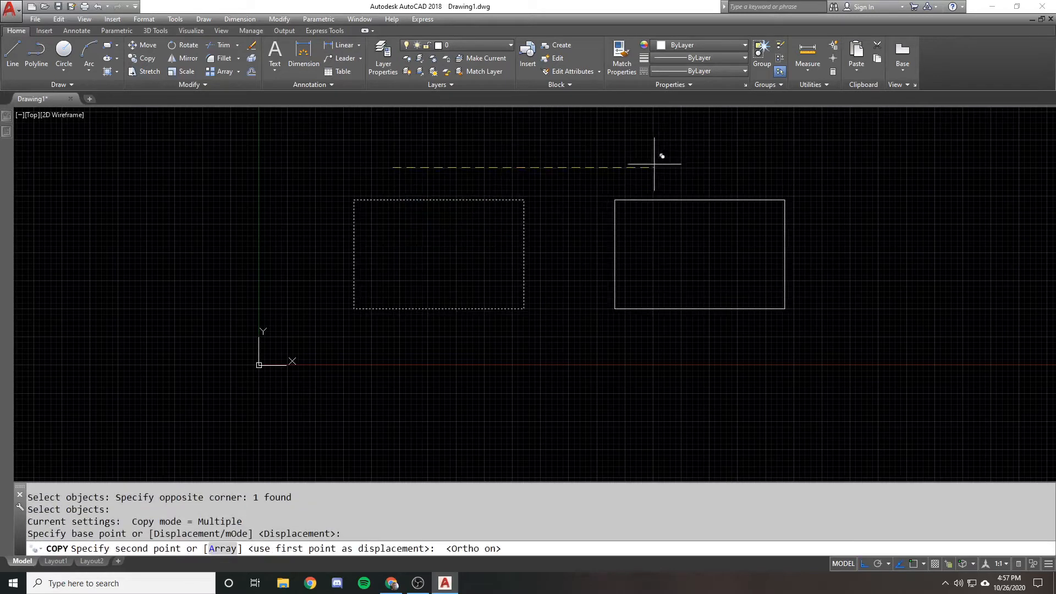
pyautogui.click(654, 164)
pyautogui.press('Return')
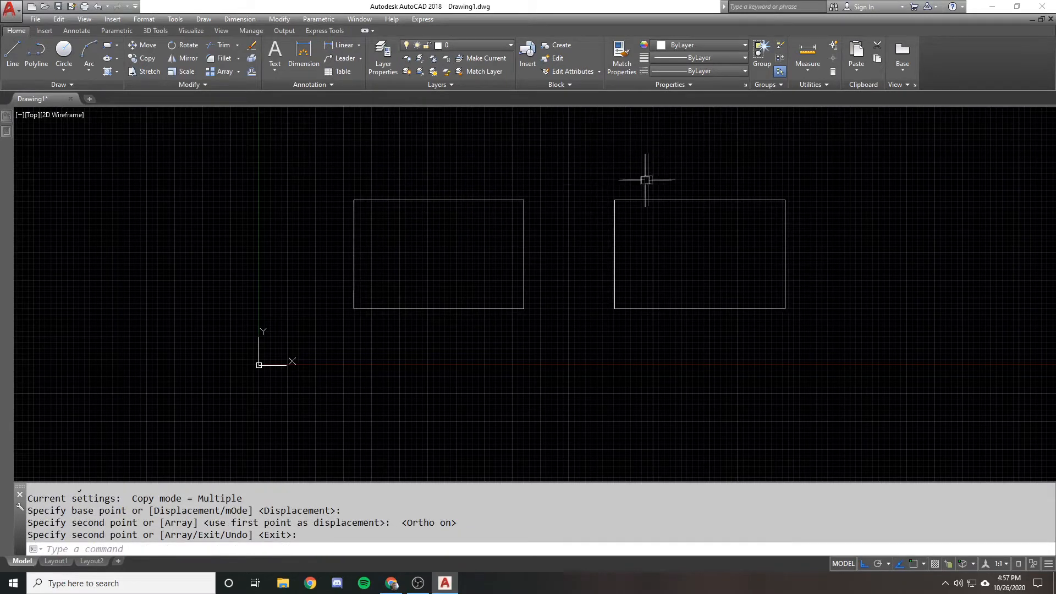
# Draw a vertical line through the copied rectangle, extending beyond its upper and lower edges
pyautogui.write('l')
pyautogui.press('Return')
pyautogui.click(684, 173)
pyautogui.click(684, 338)
pyautogui.press('Return')
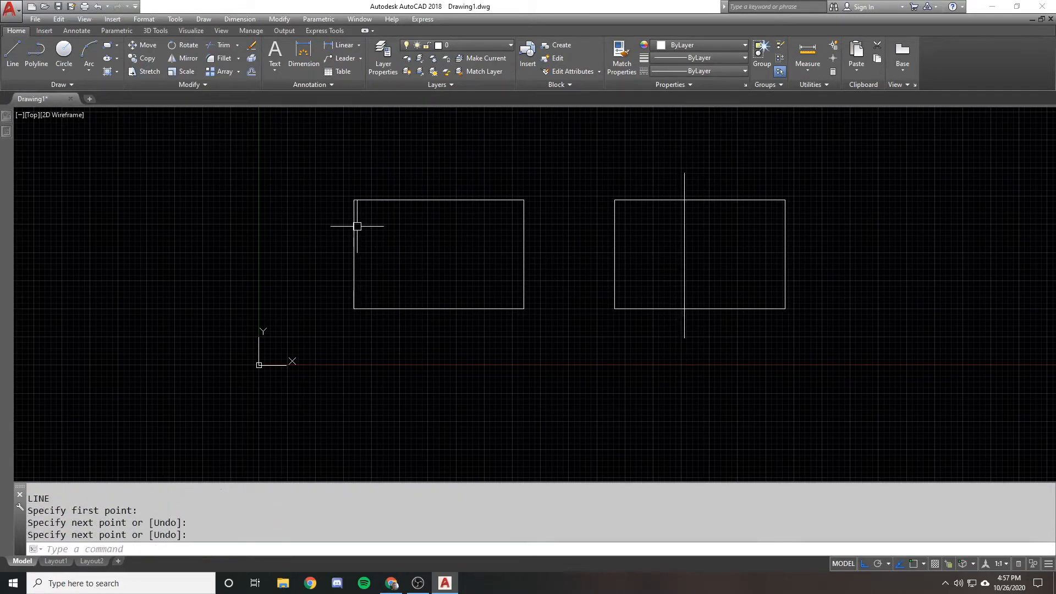
# Start a hatch in the left rectangle by picking an internal point, and set its pattern scale to 10
pyautogui.click(108, 73)
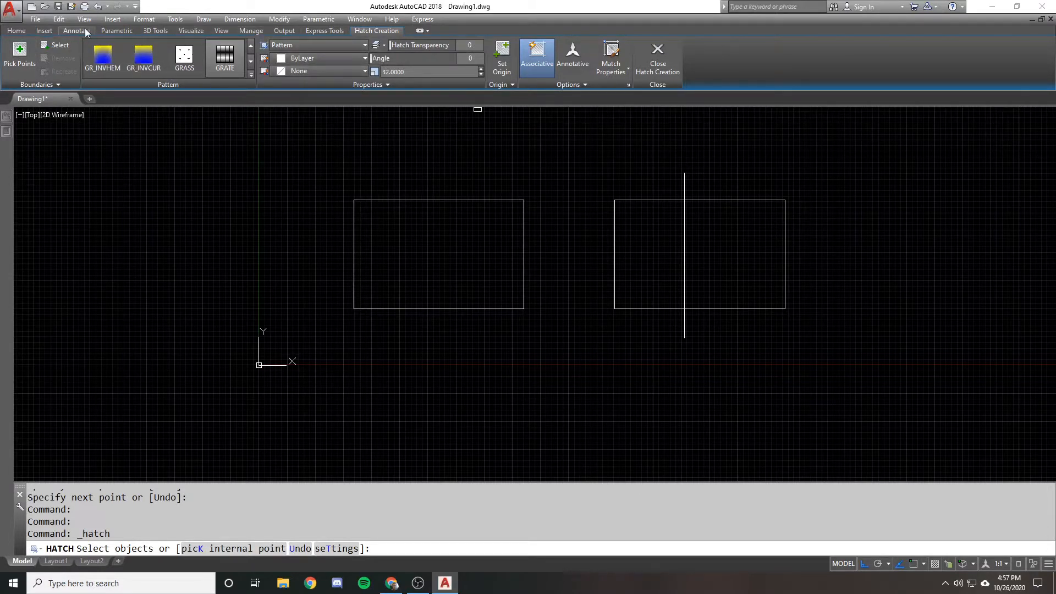
pyautogui.click(20, 53)
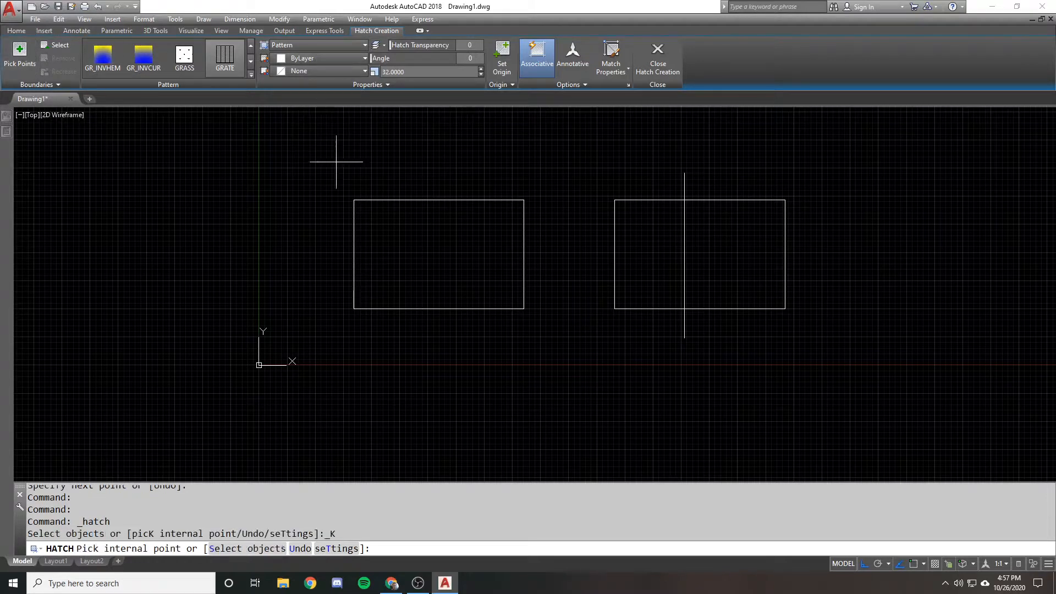
pyautogui.click(370, 232)
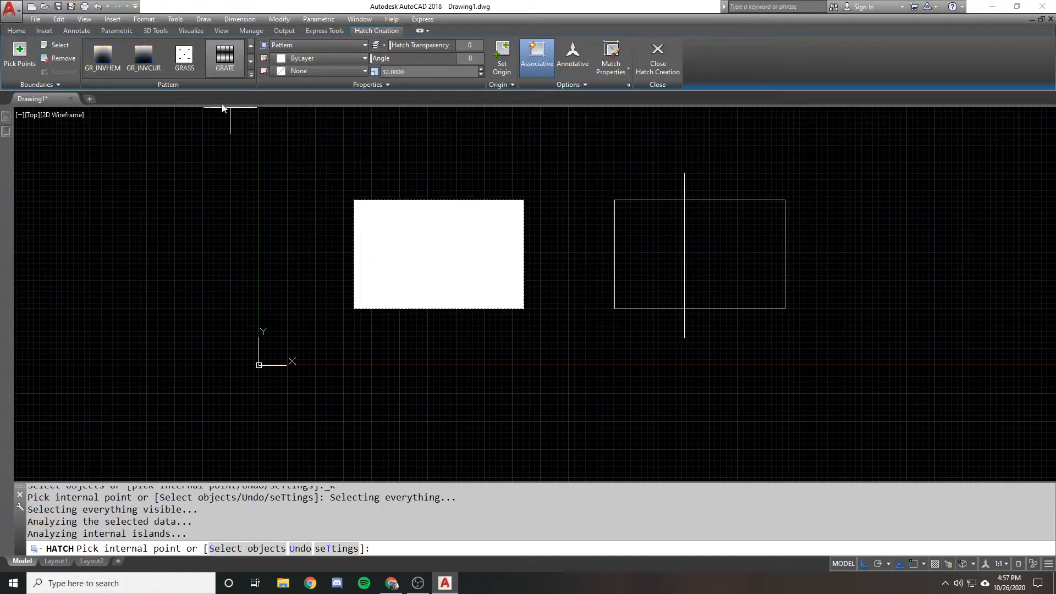
pyautogui.click(404, 72)
# Browse the available hatch patterns and apply ANSI37 to the left rectangle's hatch
pyautogui.scroll(11, 204, 63)
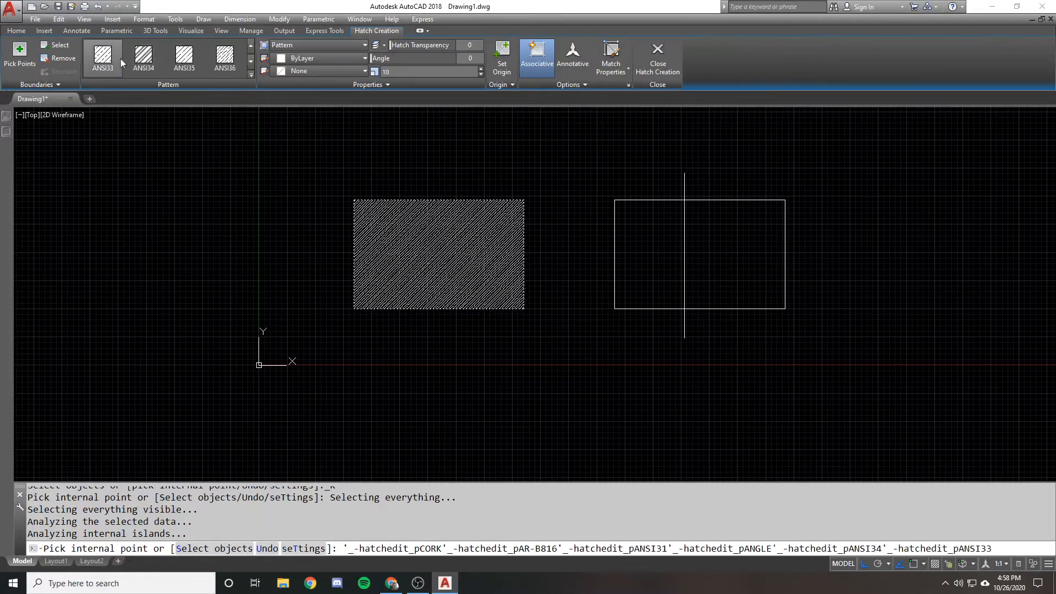
pyautogui.scroll(-2, 184, 56)
pyautogui.scroll(-9, 99, 56)
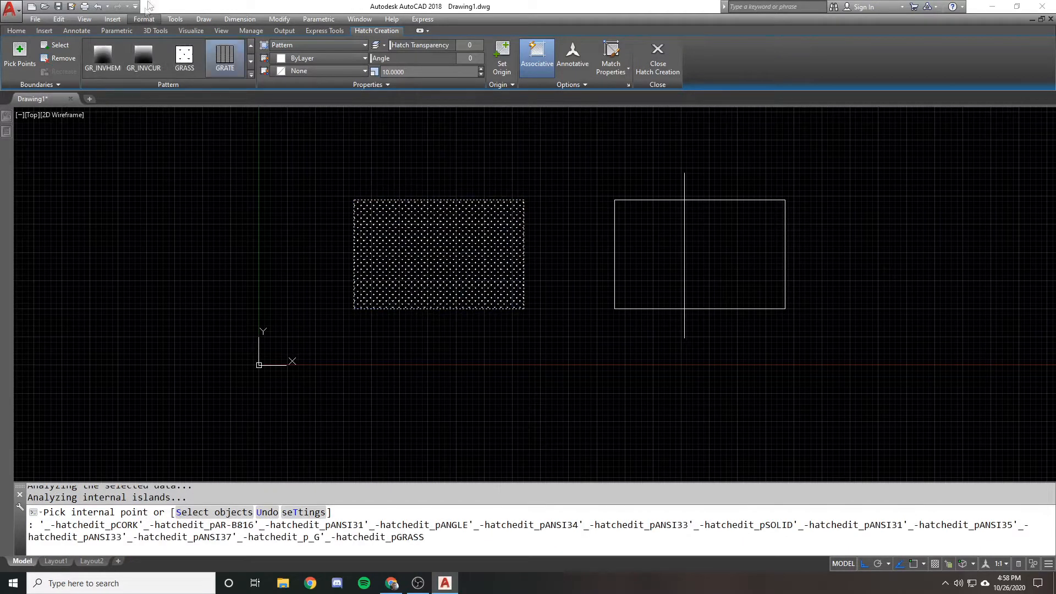
pyautogui.click(225, 57)
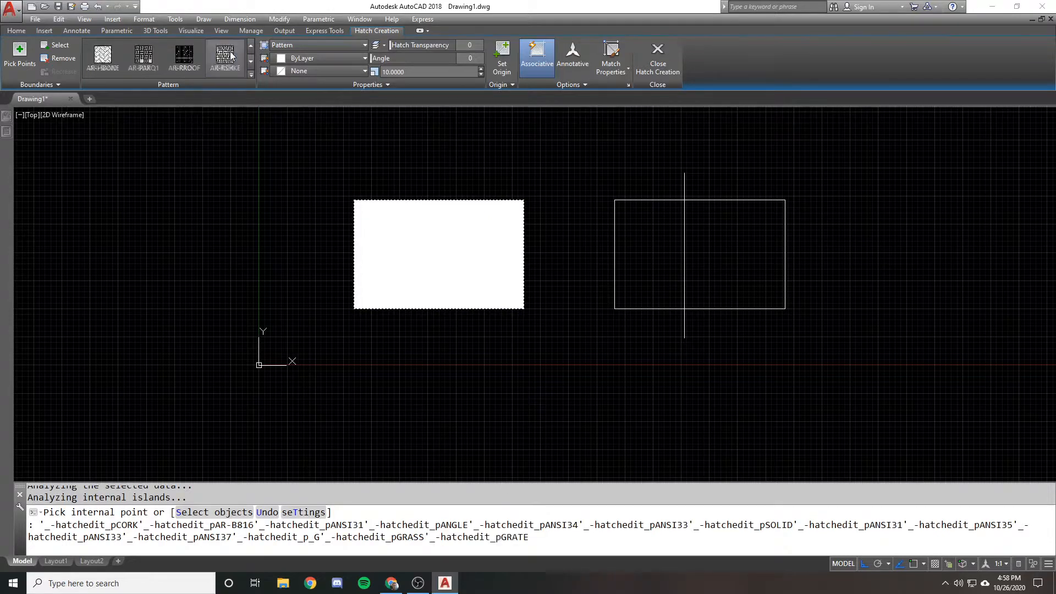
pyautogui.scroll(10, 124, 55)
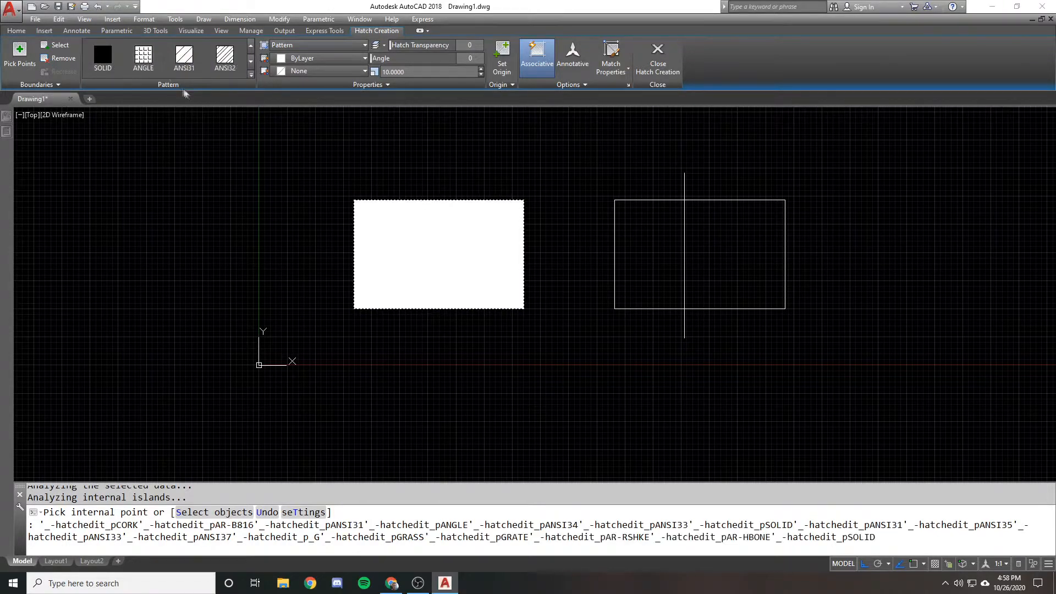
pyautogui.scroll(-1, 103, 62)
pyautogui.scroll(-1, 103, 62)
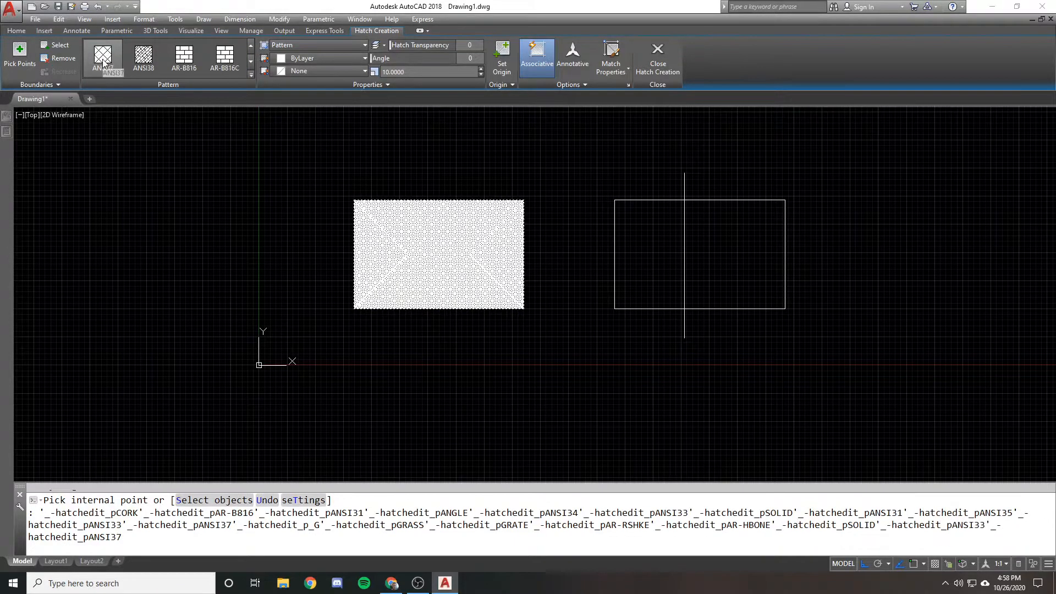
pyautogui.click(103, 55)
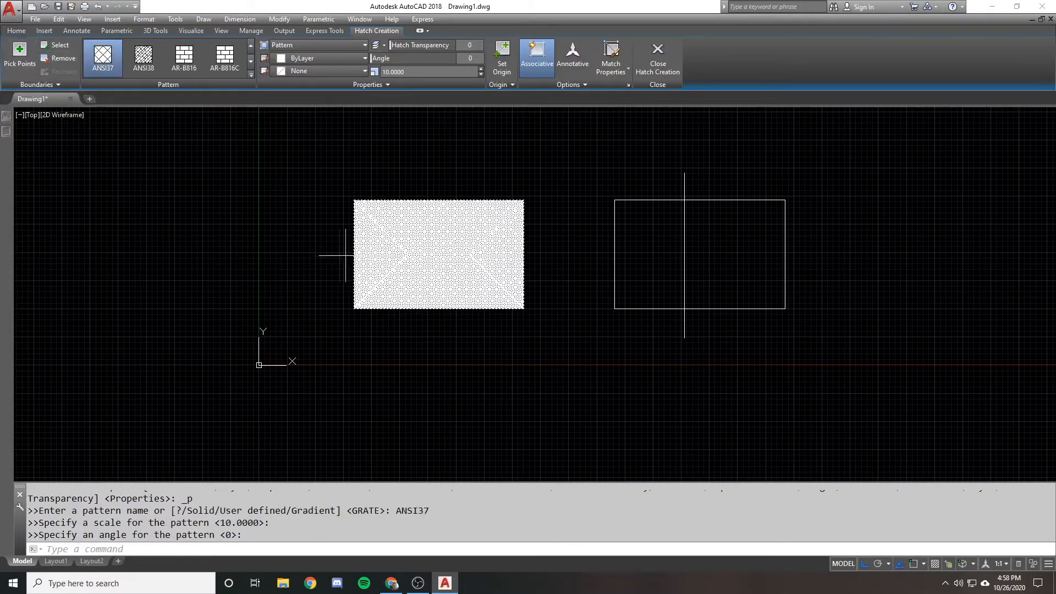
# Try pattern scales of 50 and 100 on the left rectangle's ANSI37 hatch
pyautogui.scroll(3, 395, 268)
pyautogui.click(414, 72)
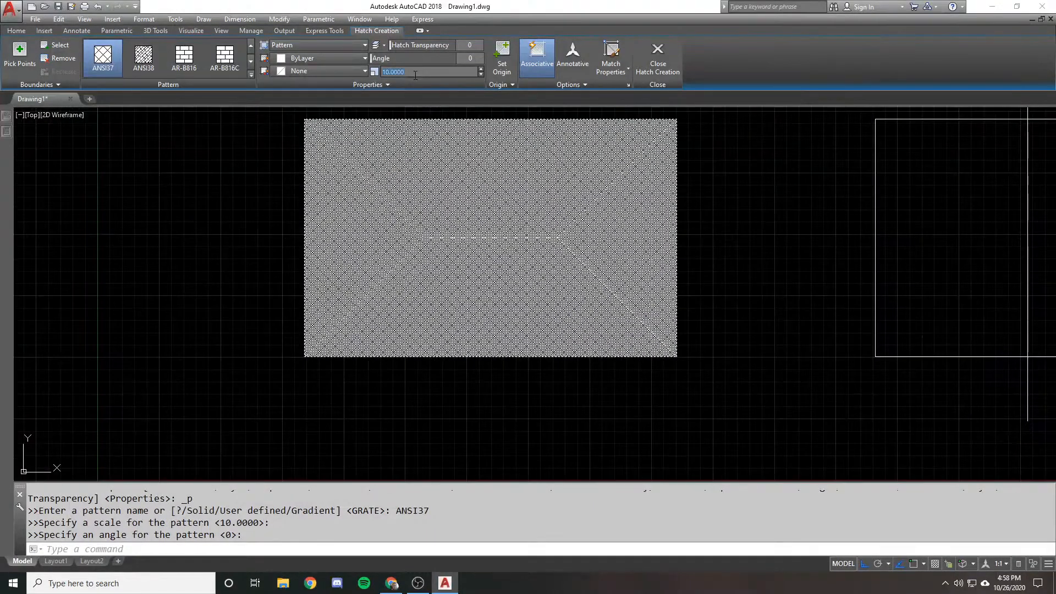
pyautogui.write('50')
pyautogui.press('Return')
pyautogui.click(414, 72)
pyautogui.write('100')
pyautogui.press('Return')
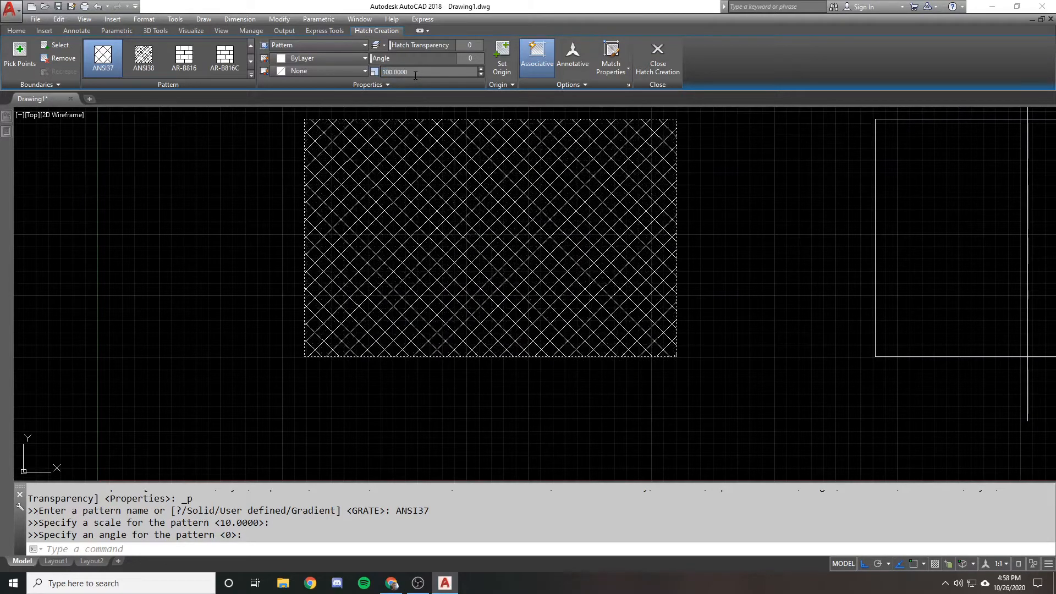
# Set the left rectangle's hatch scale to 200 and finish the hatch
pyautogui.click(415, 72)
pyautogui.write('200')
pyautogui.press('Return')
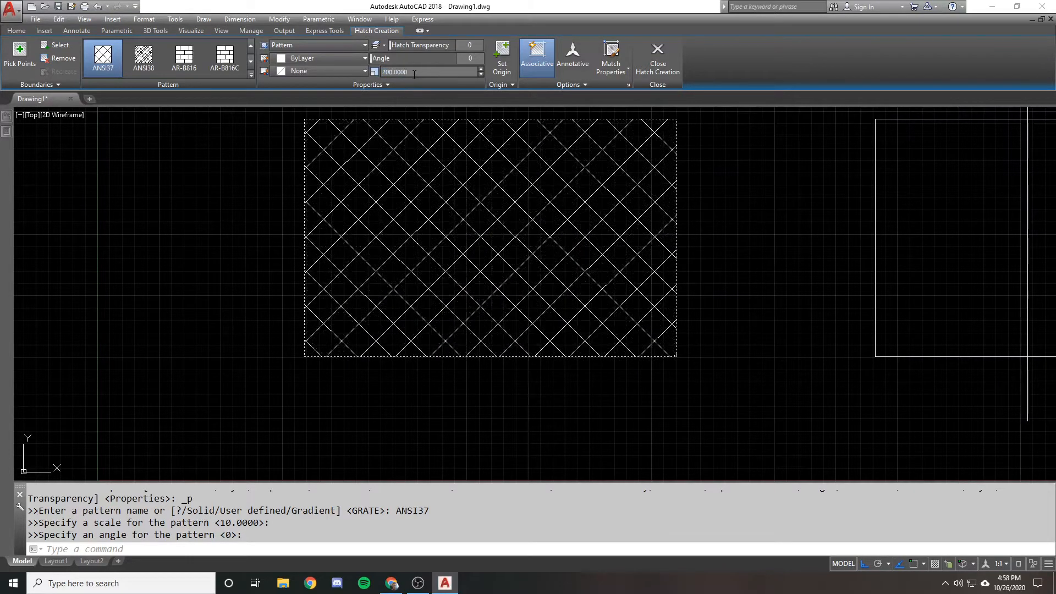
pyautogui.scroll(-1, 357, 179)
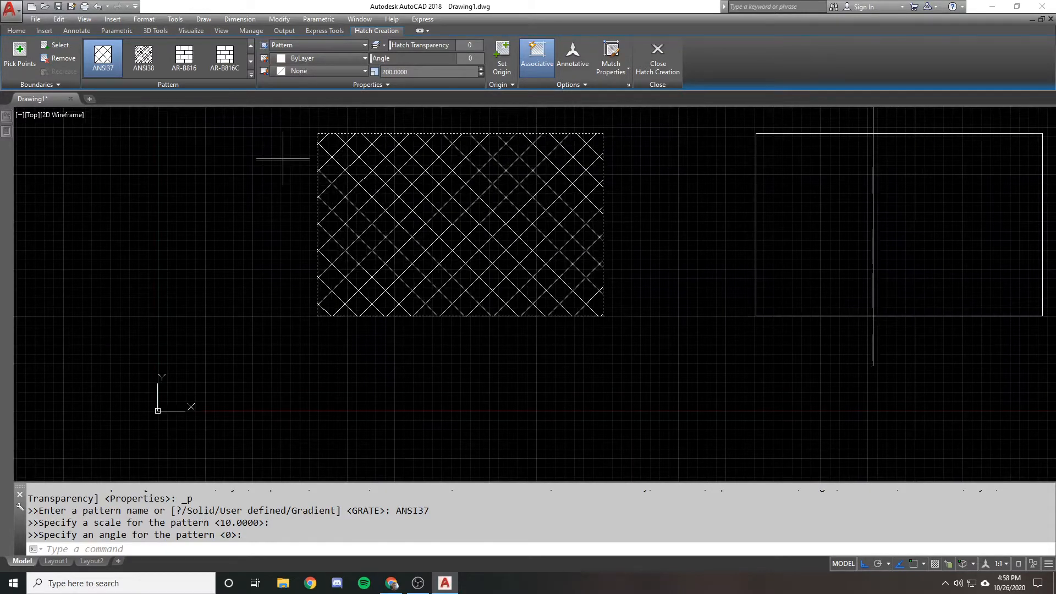
pyautogui.moveTo(283, 158); pyautogui.dragTo(302, 201, button='middle')
pyautogui.scroll(-1, 380, 185)
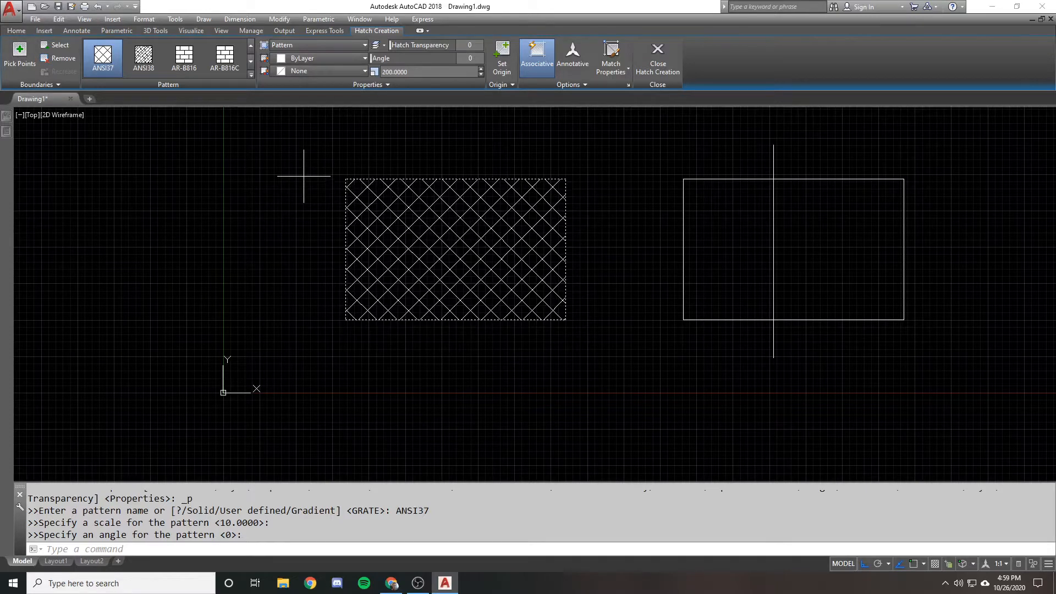
pyautogui.press('Return')
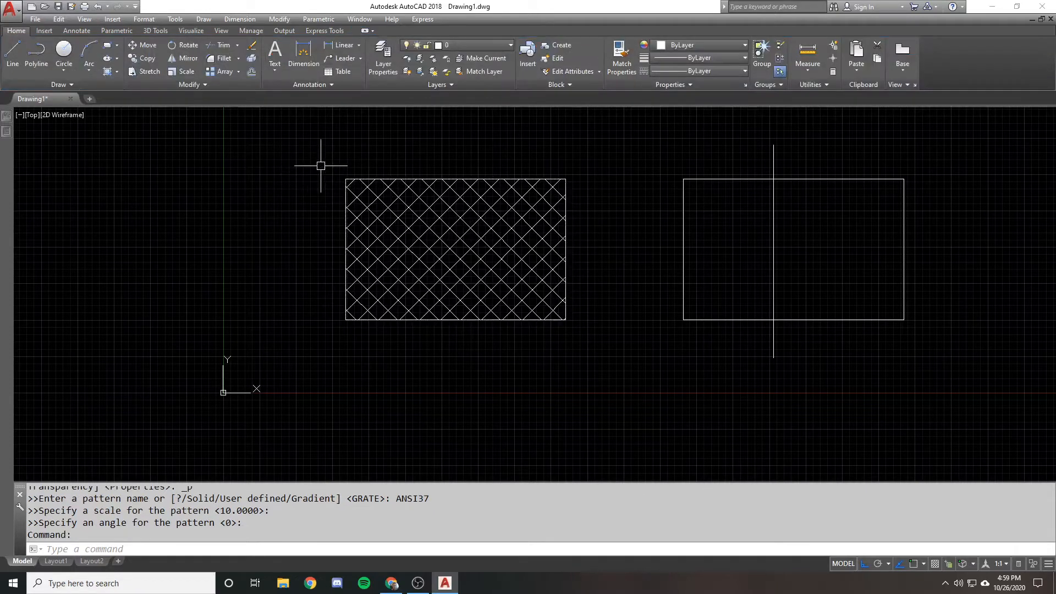
# Hatch only the area left of the vertical line in the right rectangle by picking an internal point
pyautogui.press('Return')
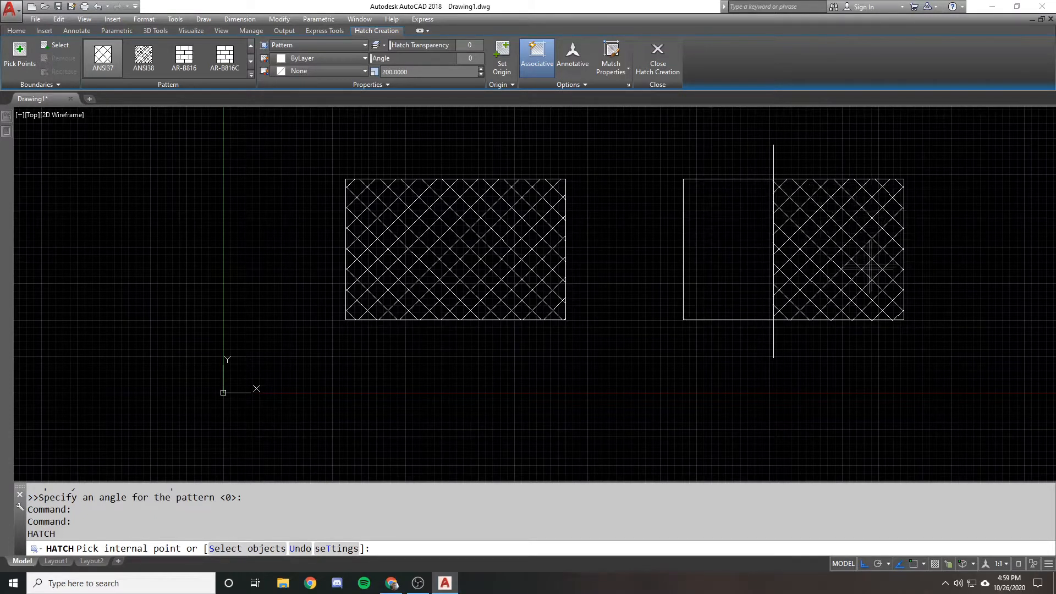
pyautogui.click(739, 224)
pyautogui.press('Return')
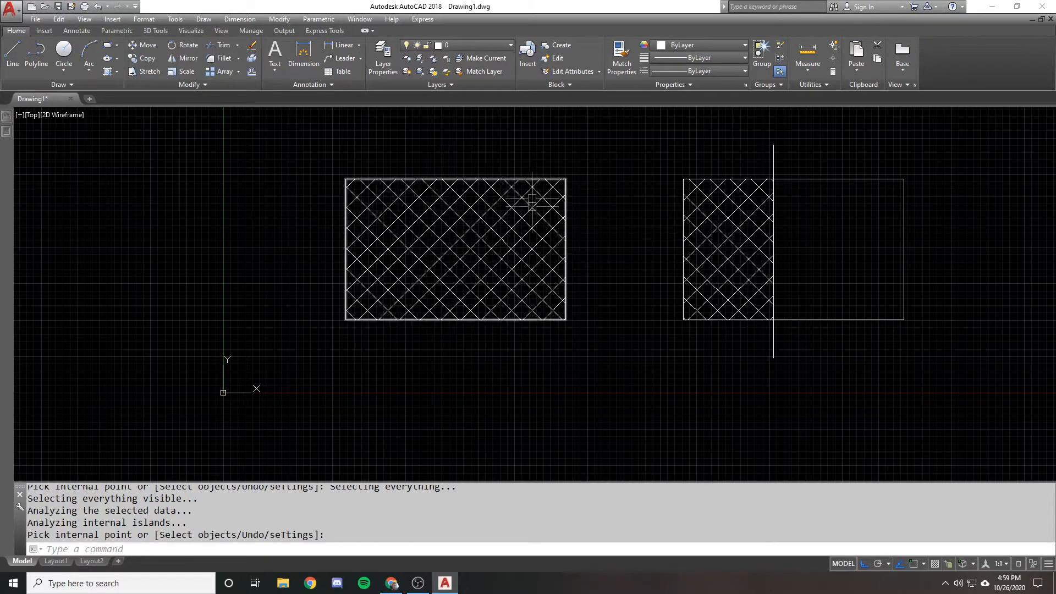
pyautogui.press('Return')
# Erase the partial hatch from the right rectangle
pyautogui.click(726, 212)
pyautogui.write('e')
pyautogui.press('Return')
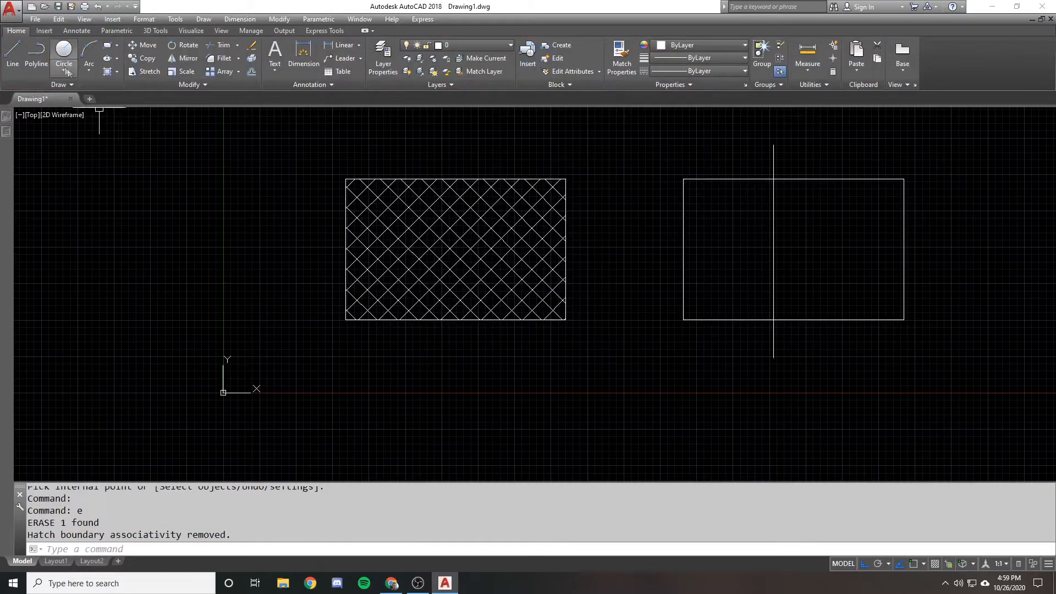
# Hatch the whole right rectangle across the vertical line by selecting the rectangle itself as the boundary object
pyautogui.click(109, 72)
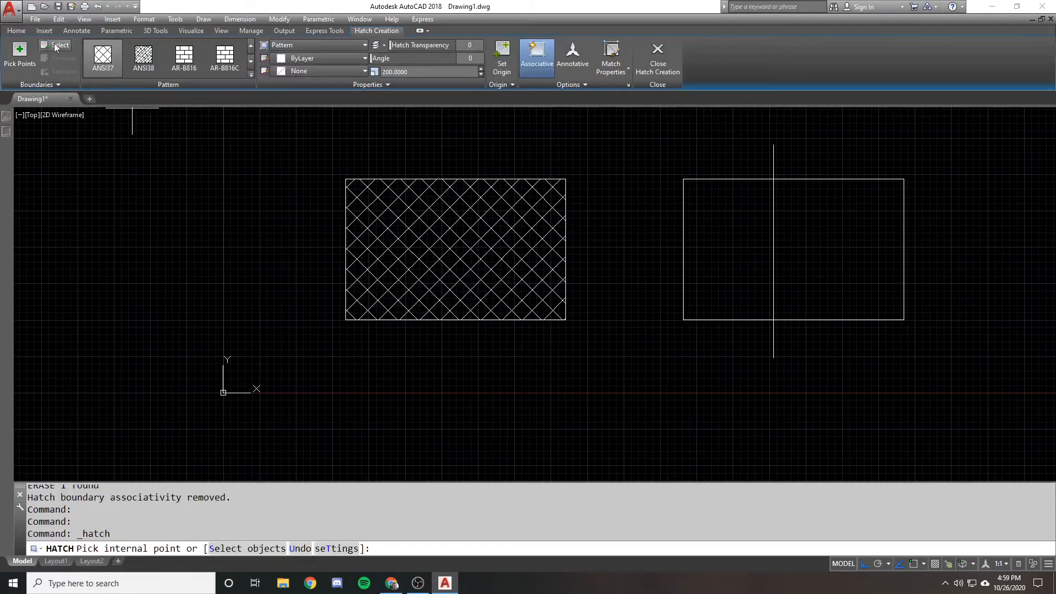
pyautogui.click(55, 48)
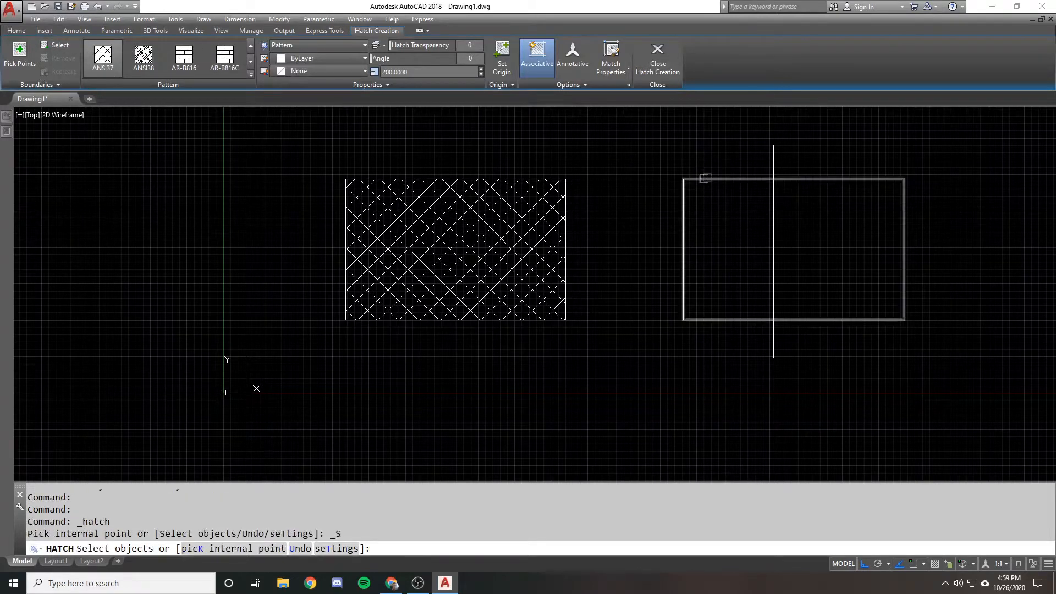
pyautogui.click(709, 177)
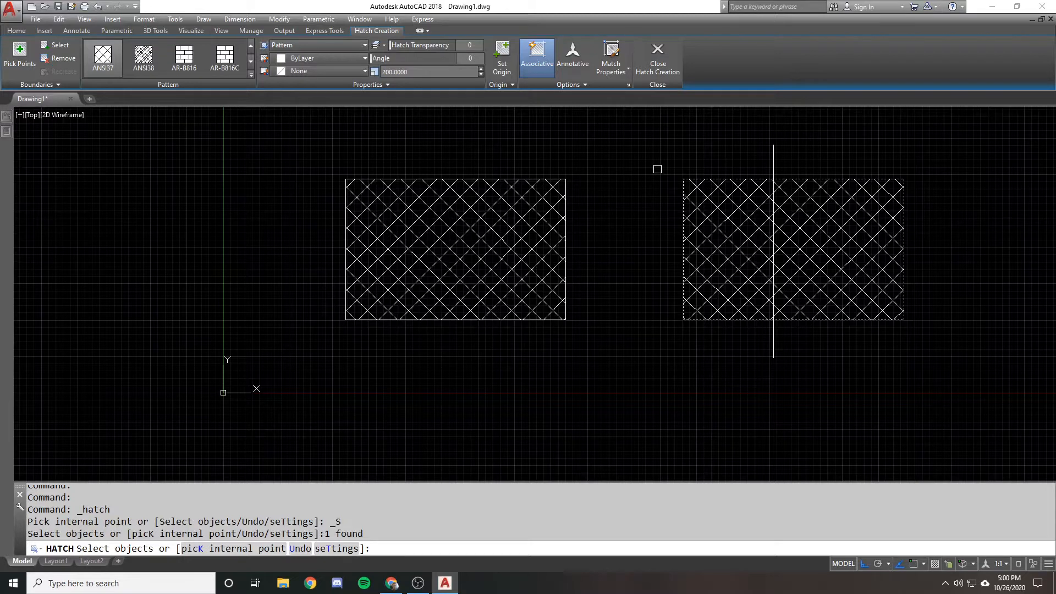
pyautogui.press('Return')
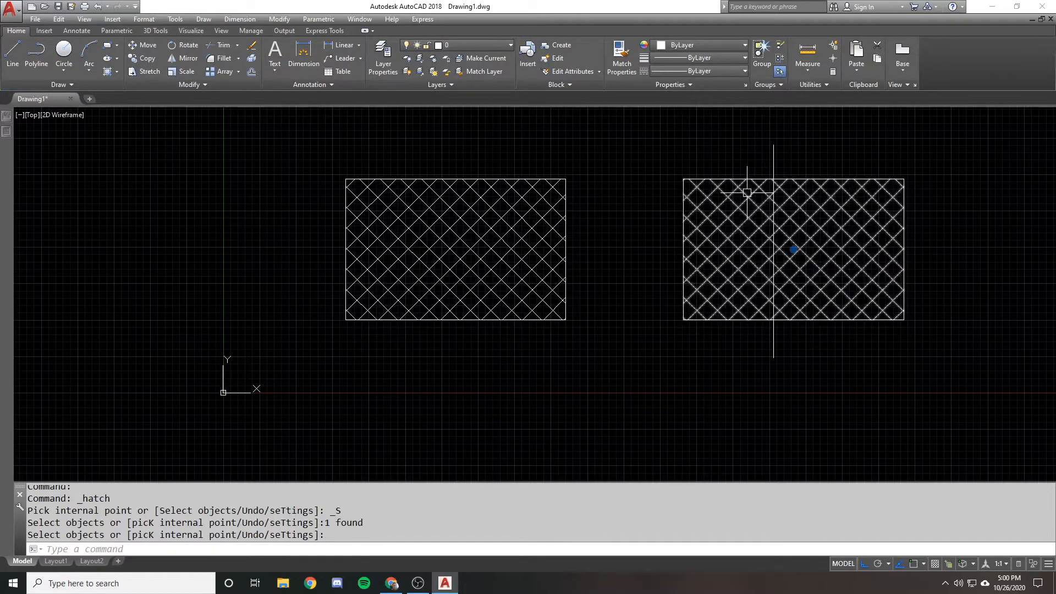
pyautogui.click(730, 179)
pyautogui.press('Escape')
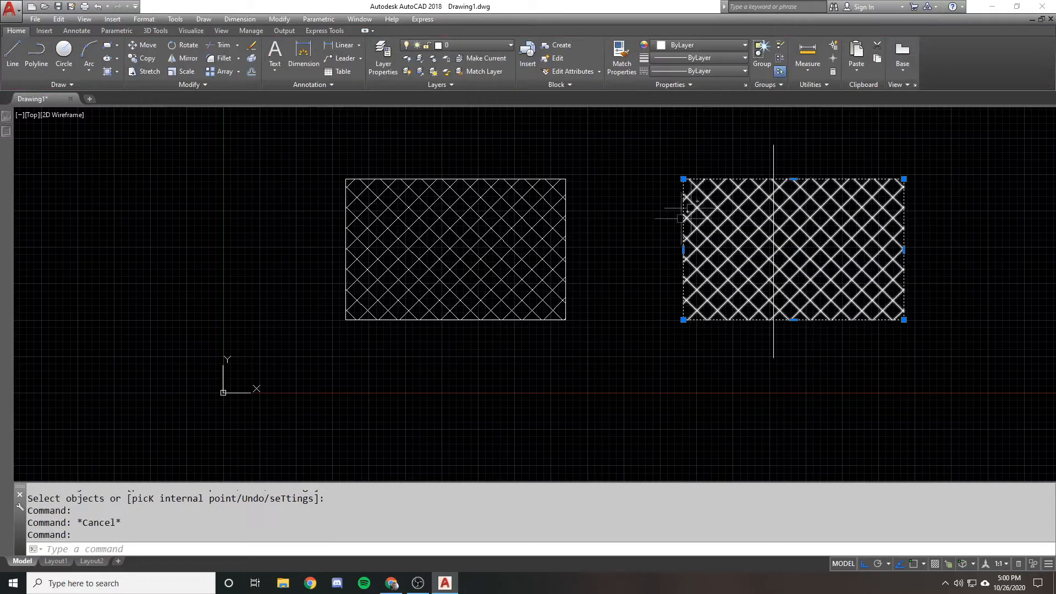
pyautogui.press('Escape')
# Erase the hatch inside the left rectangle
pyautogui.click(432, 195)
pyautogui.write('e')
pyautogui.press('Return')
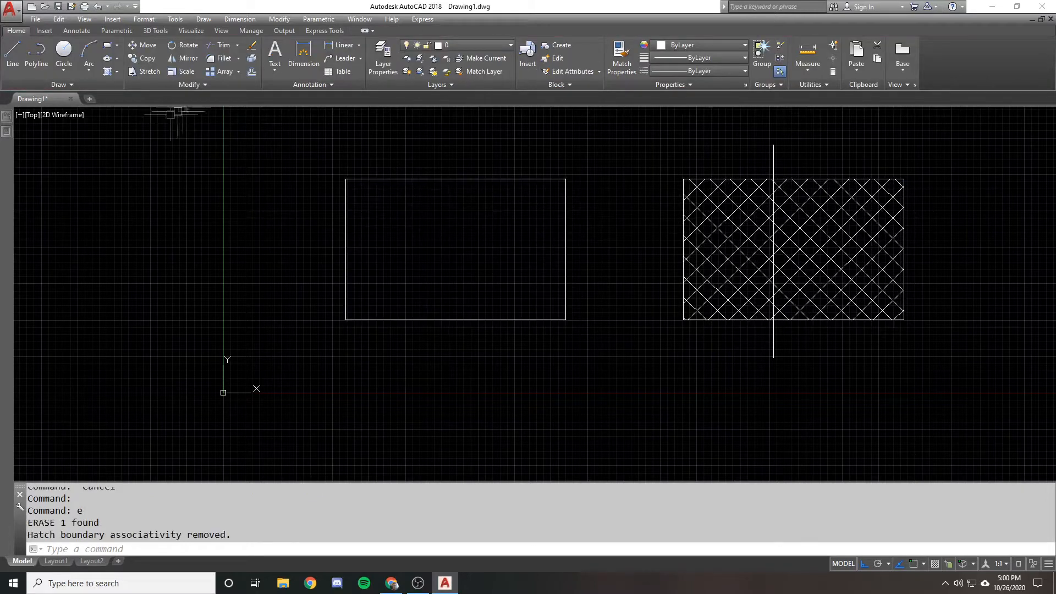
# Hatch the left rectangle by selecting it as the boundary object, and apply the AR-B816 brick pattern
pyautogui.click(108, 72)
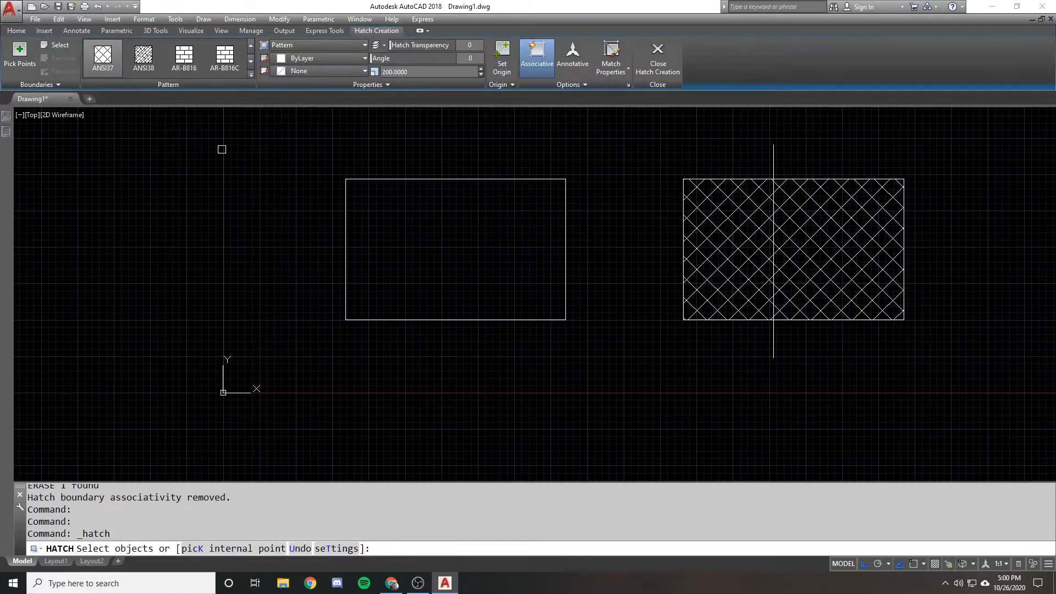
pyautogui.click(357, 177)
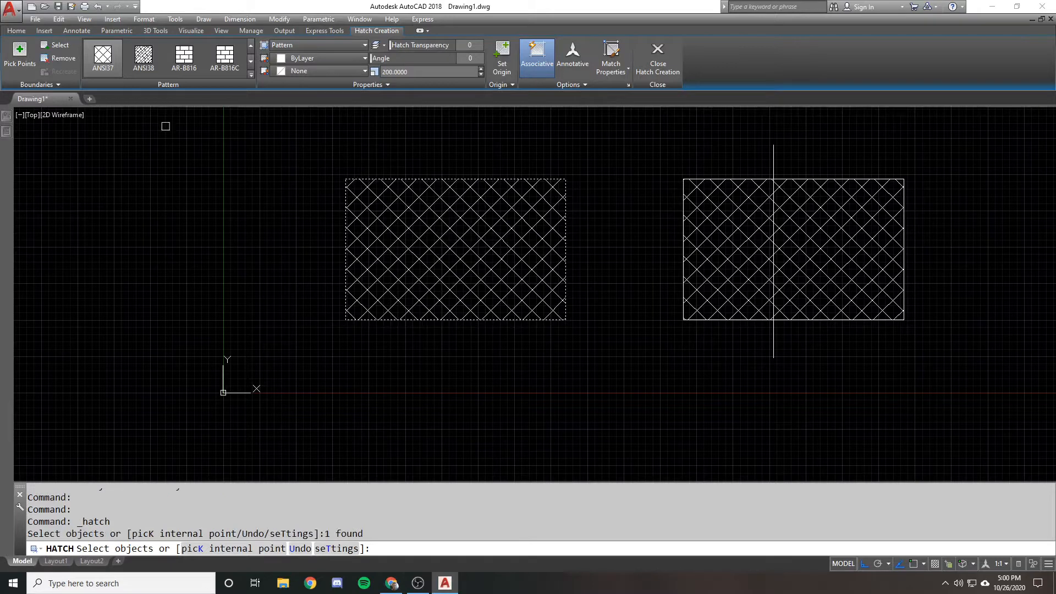
pyautogui.click(110, 67)
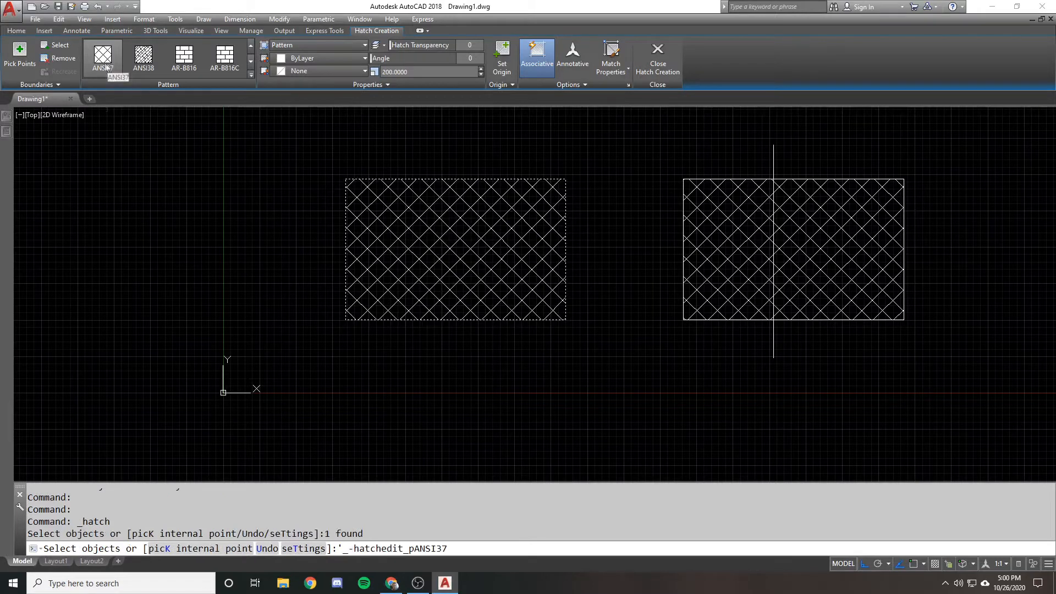
pyautogui.click(187, 61)
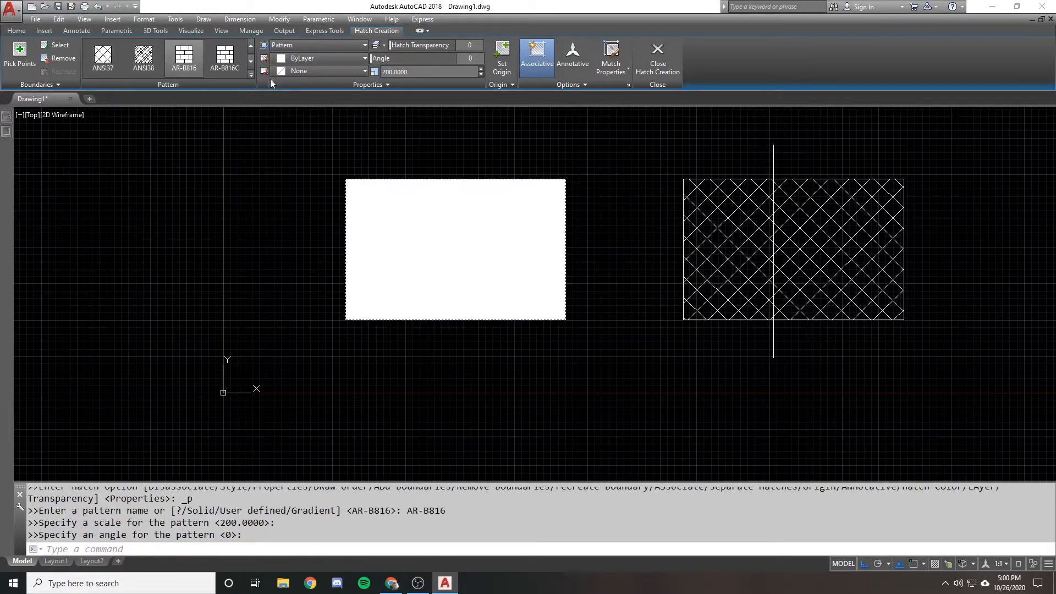
# Try pattern scales of 10, 1, 50 and 1000 on the left rectangle's hatch
pyautogui.click(420, 72)
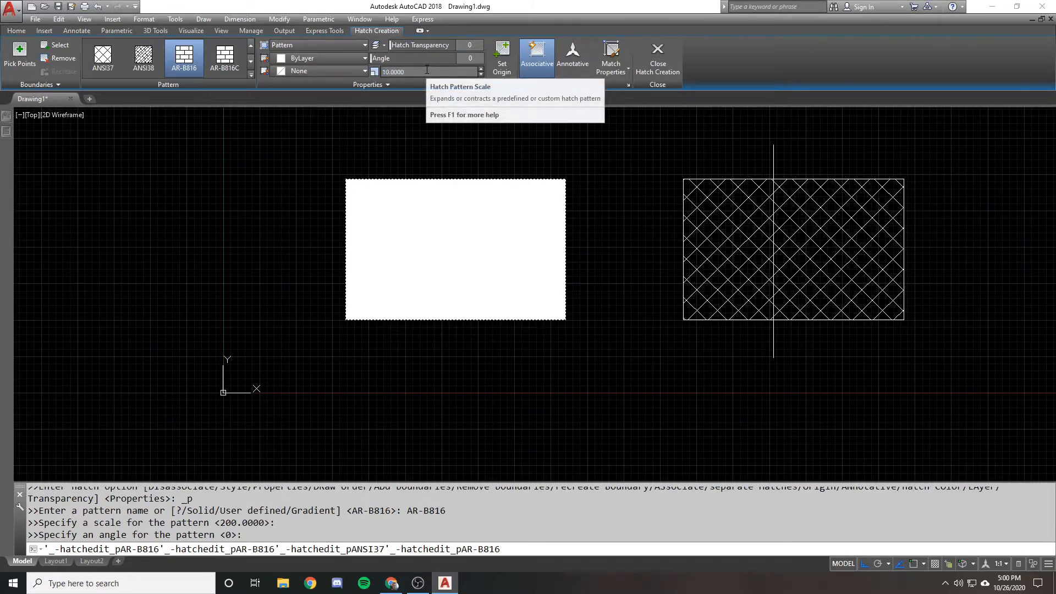
pyautogui.click(427, 69)
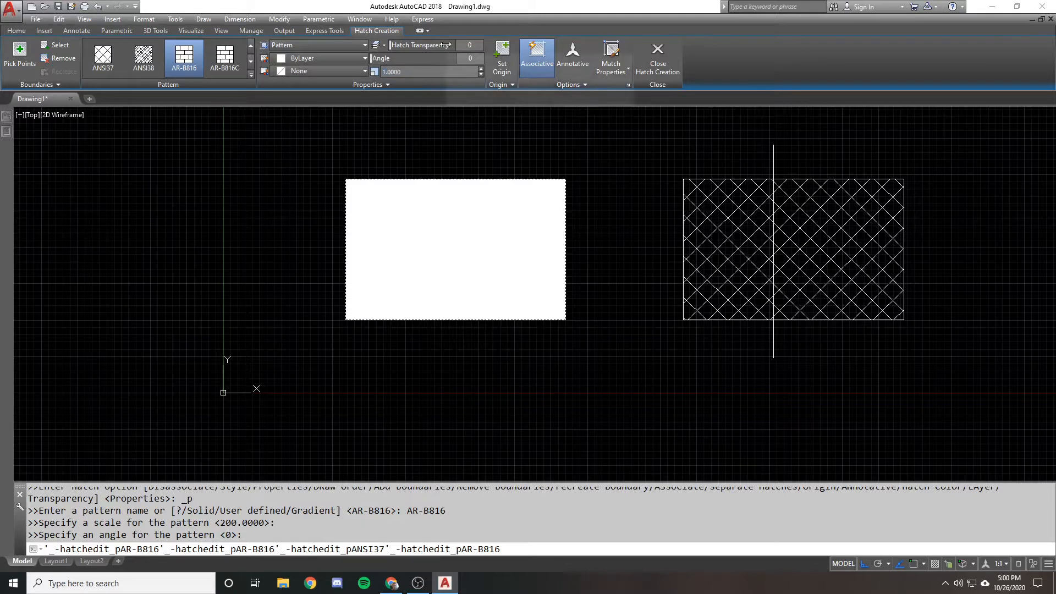
pyautogui.click(427, 70)
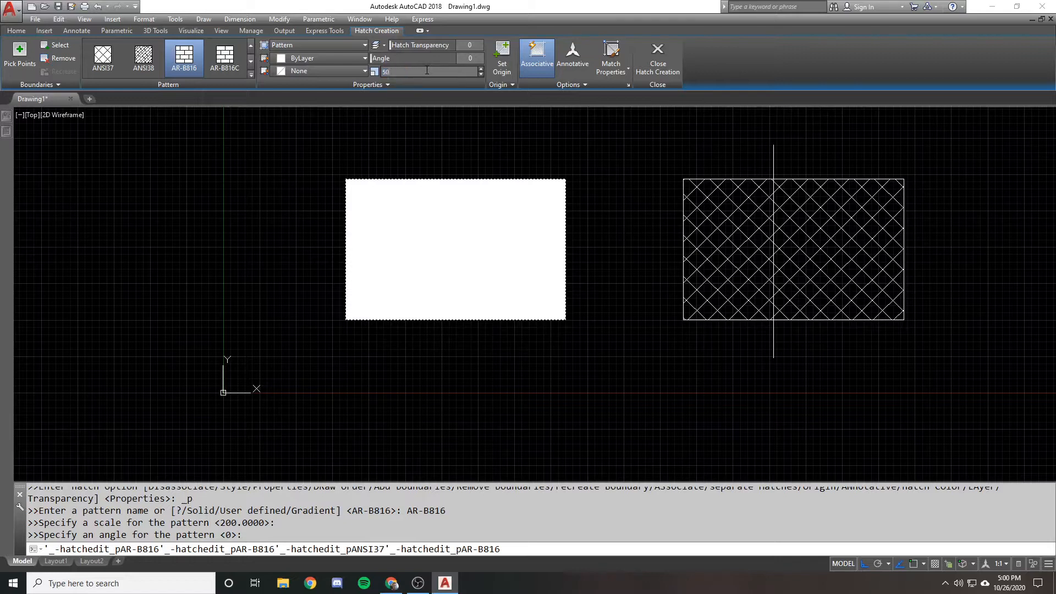
pyautogui.scroll(2, 356, 256)
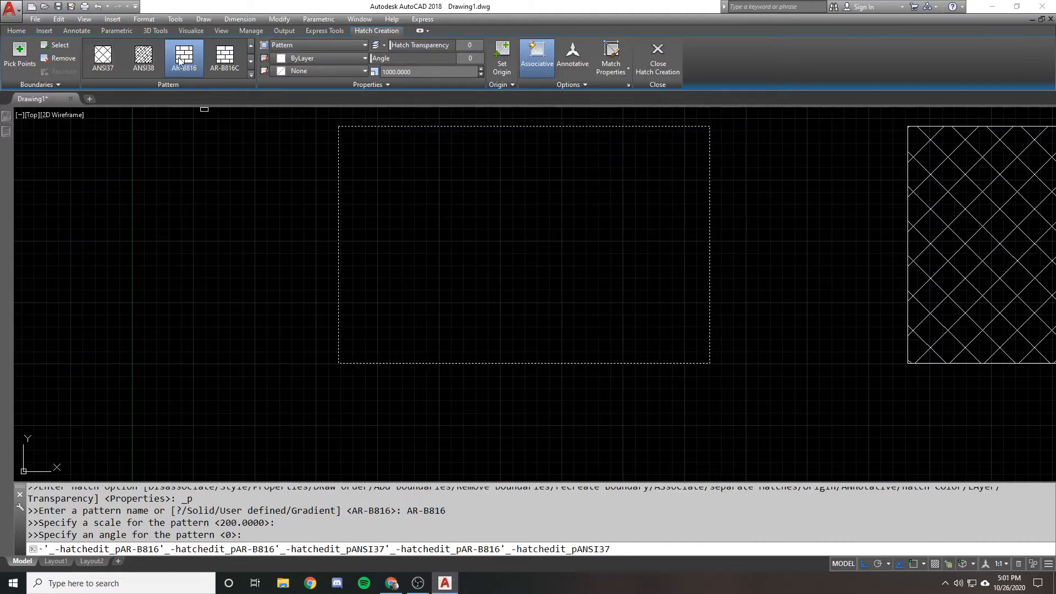
pyautogui.press('Return')
# Set the left hatch's scale to 1 and reapply the AR-B816 pattern
pyautogui.click(408, 76)
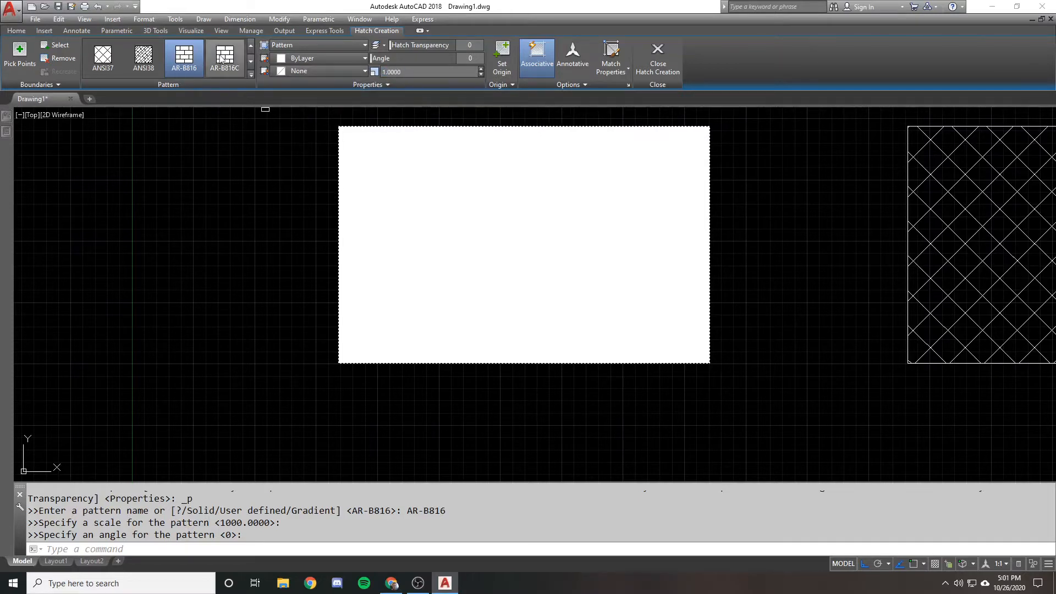
pyautogui.click(224, 55)
pyautogui.click(183, 58)
pyautogui.click(422, 73)
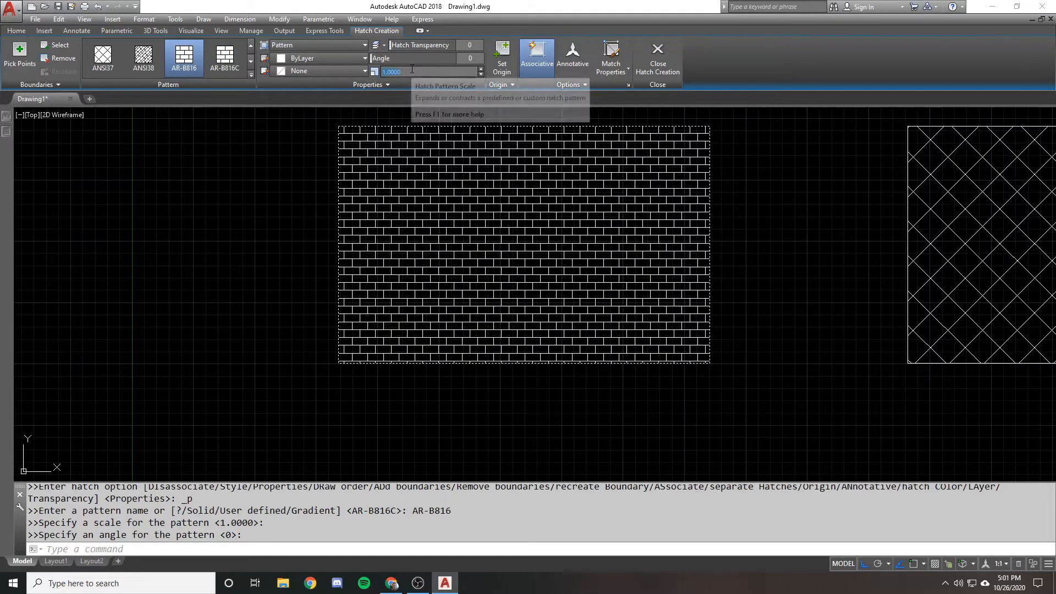
pyautogui.click(224, 55)
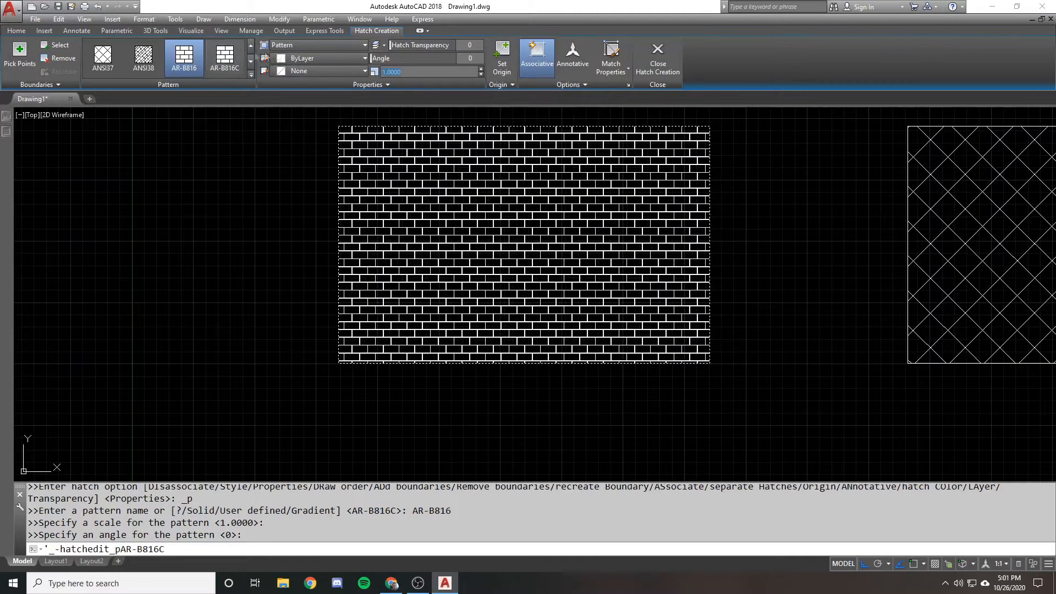
pyautogui.click(197, 58)
pyautogui.click(196, 58)
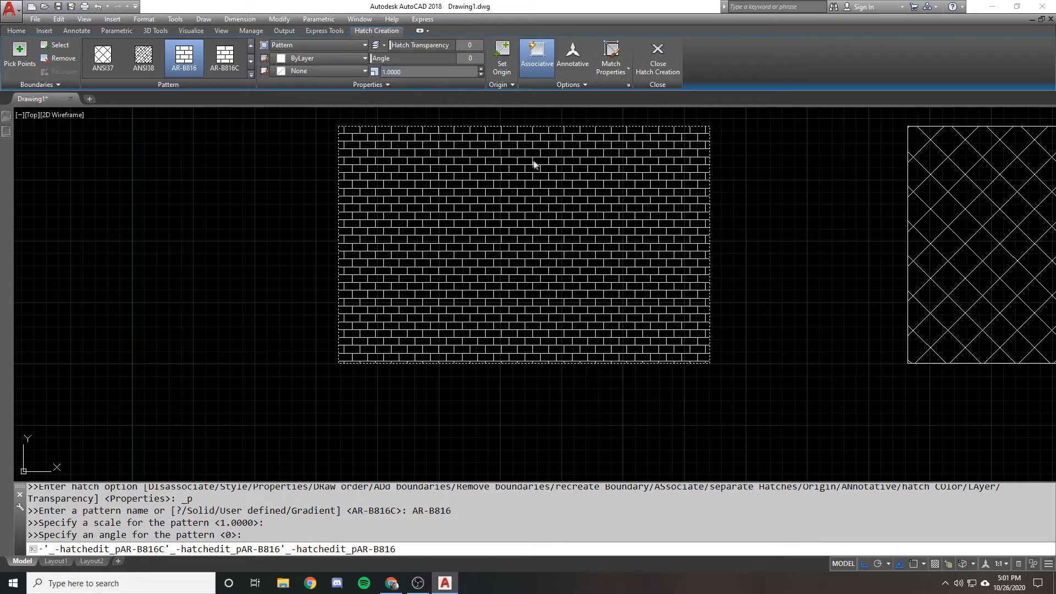
# Examine the available hatch types: Solid, Gradient, Pattern and User defined
pyautogui.click(328, 47)
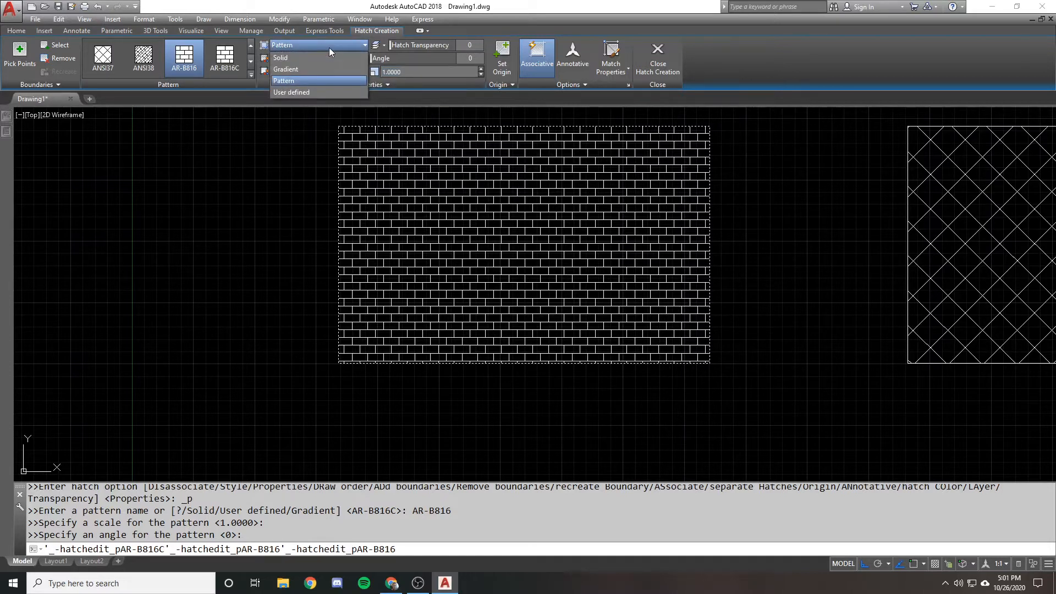
pyautogui.click(332, 41)
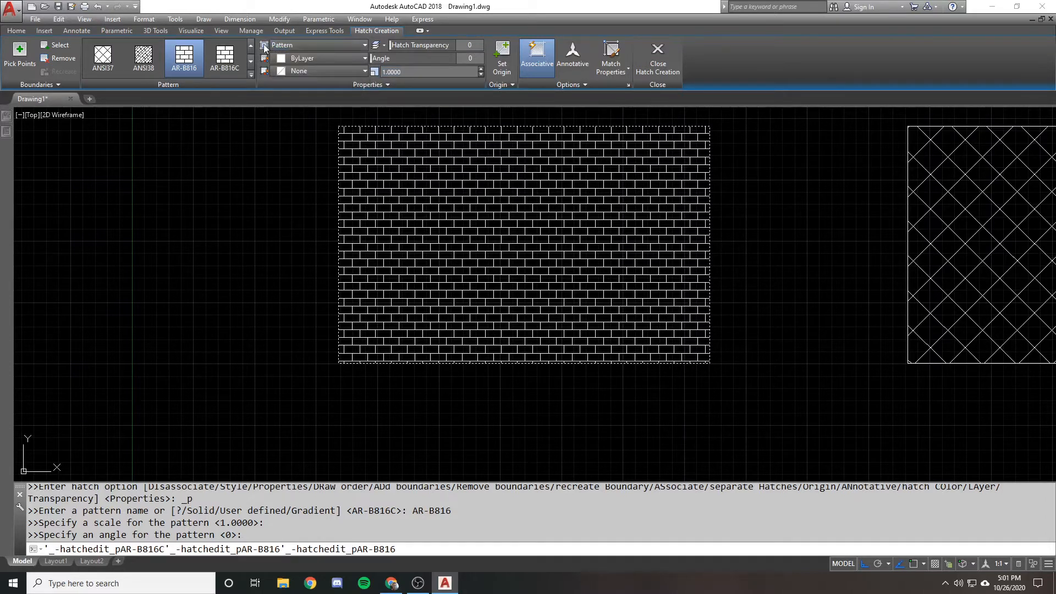
pyautogui.click(356, 45)
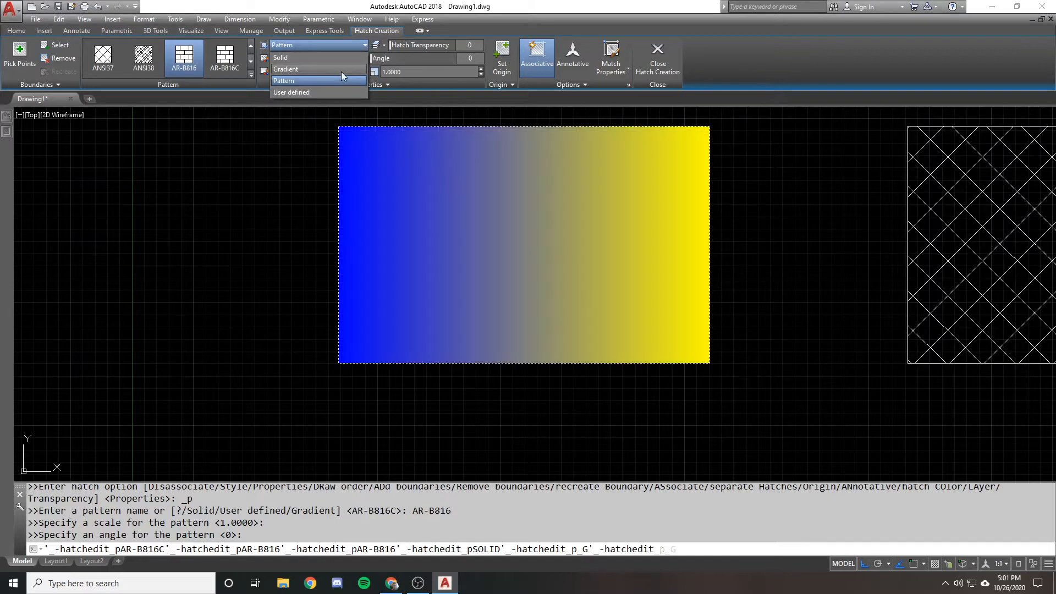
pyautogui.click(358, 5)
pyautogui.click(301, 70)
pyautogui.click(302, 70)
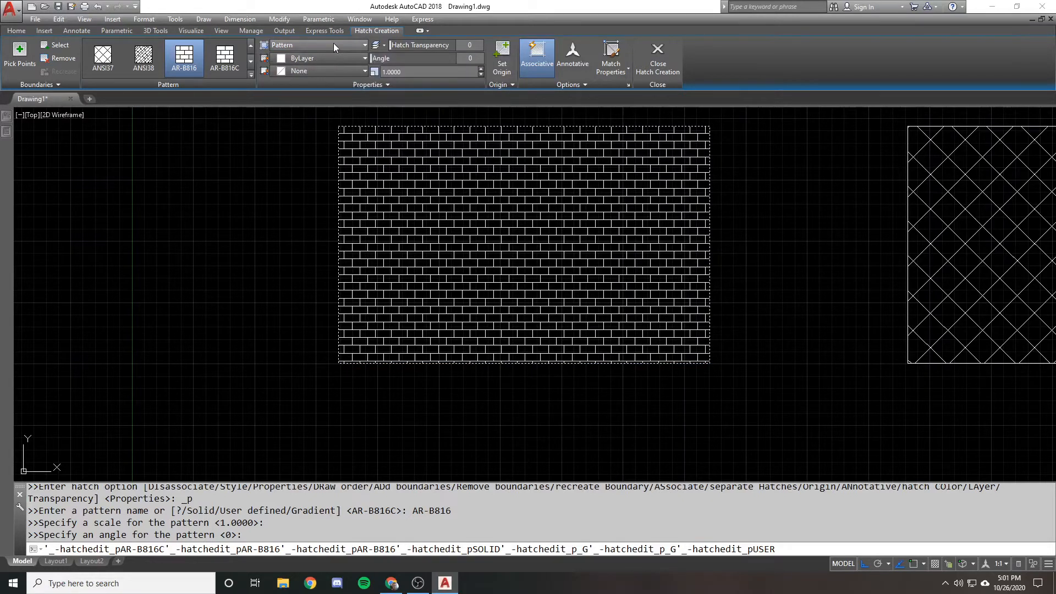
# Preview different line colours and background colours on the brick hatch
pyautogui.click(330, 57)
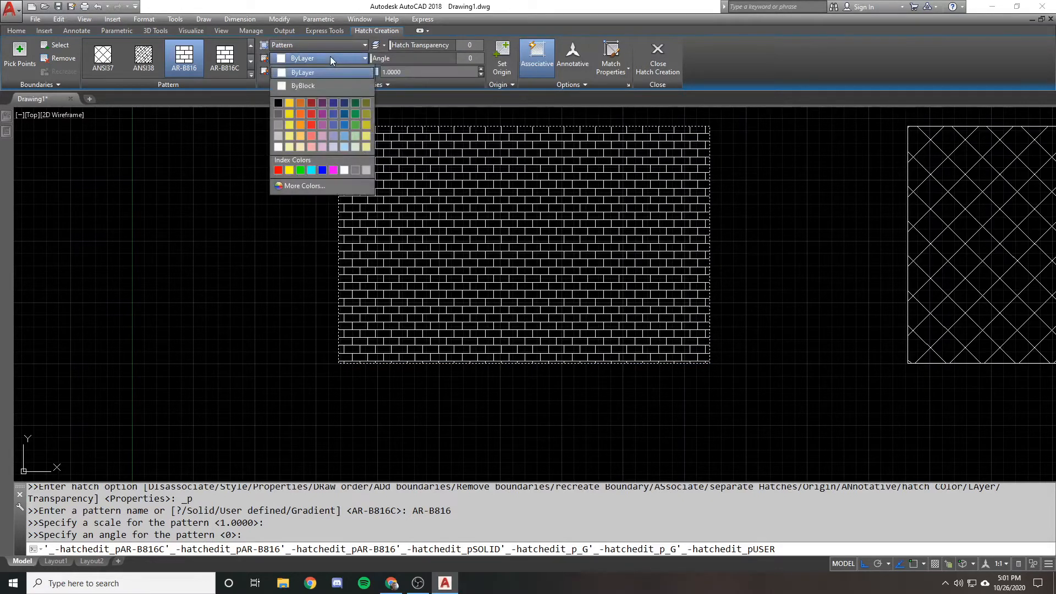
pyautogui.click(330, 57)
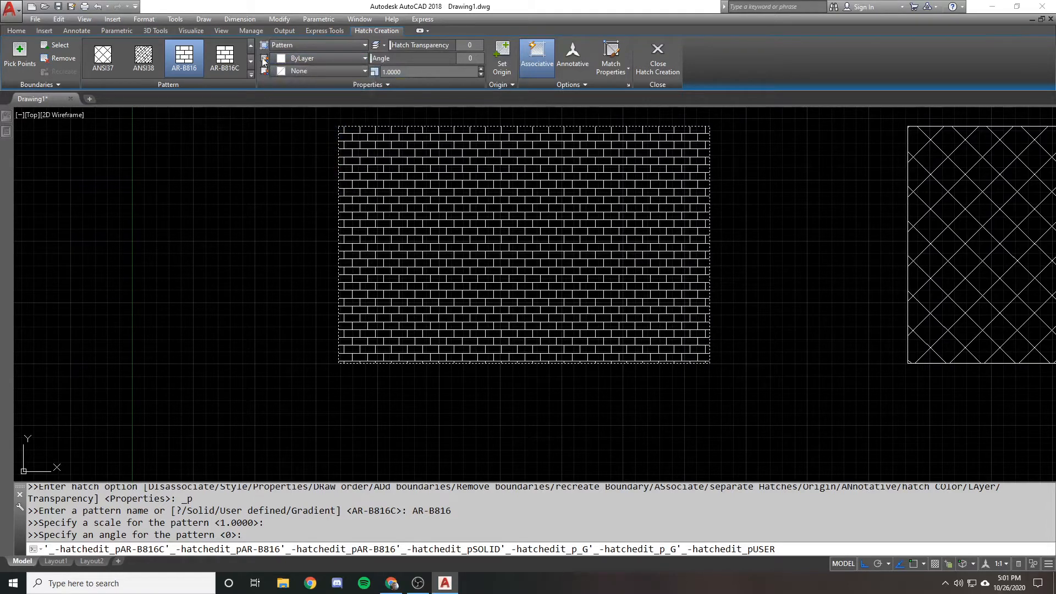
pyautogui.click(328, 58)
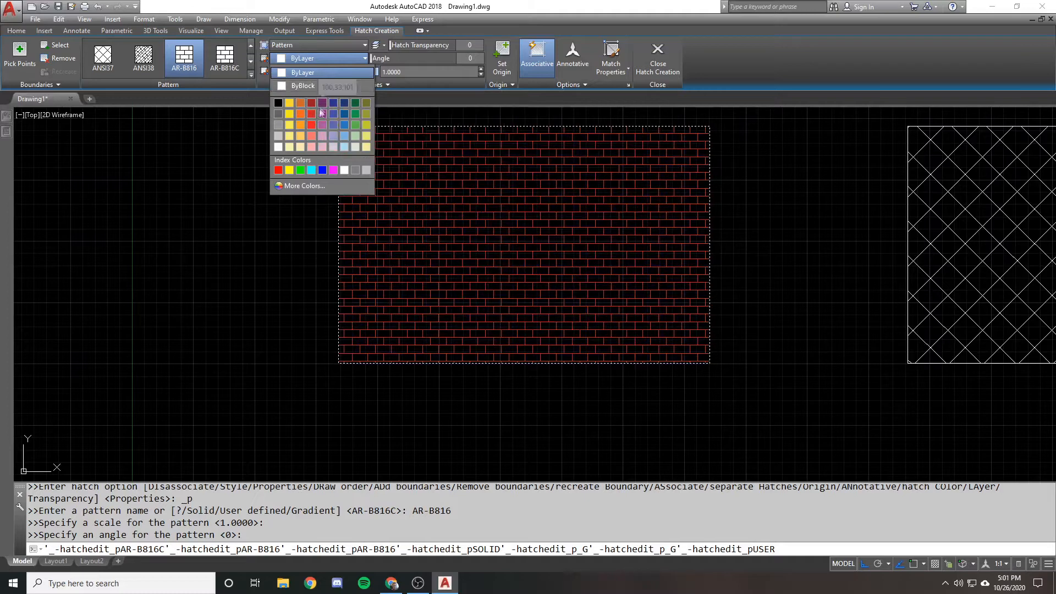
pyautogui.click(334, 59)
pyautogui.click(332, 70)
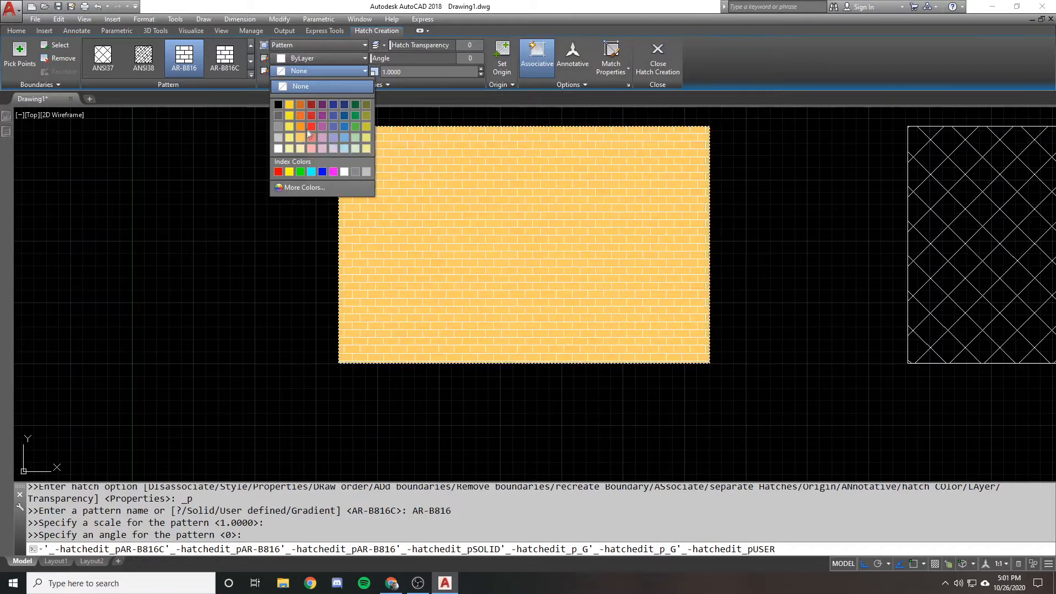
pyautogui.click(360, 75)
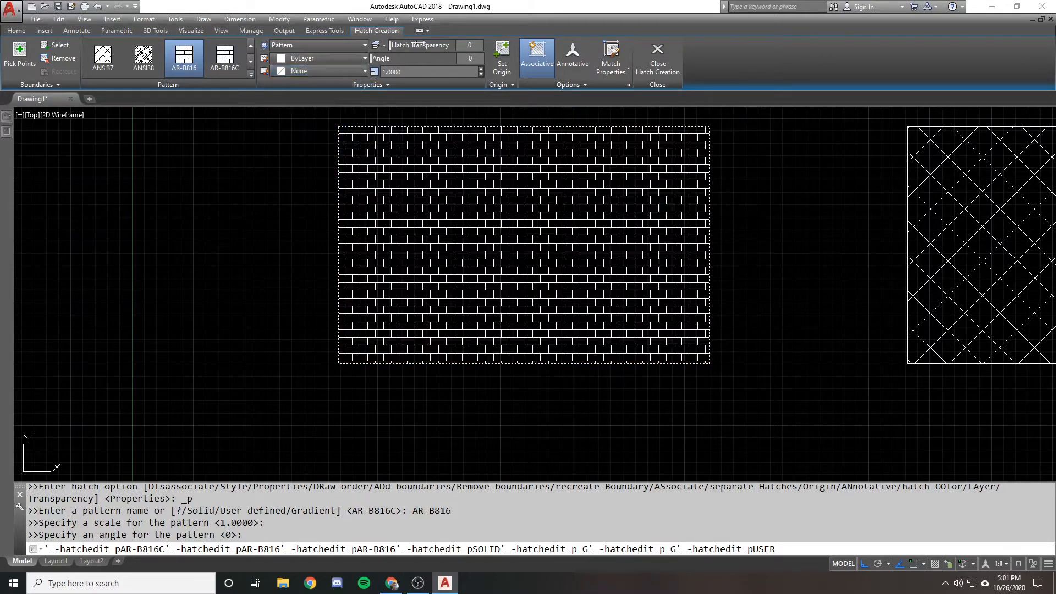
# Try different transparency values on the brick hatch and return the transparency to 0
pyautogui.moveTo(391, 46)
pyautogui.mouseDown()
pyautogui.moveTo(457, 45)
pyautogui.moveTo(399, 48)
pyautogui.mouseUp()
pyautogui.moveTo(413, 50)
pyautogui.mouseDown()
pyautogui.moveTo(453, 49)
pyautogui.moveTo(387, 47)
pyautogui.mouseUp()
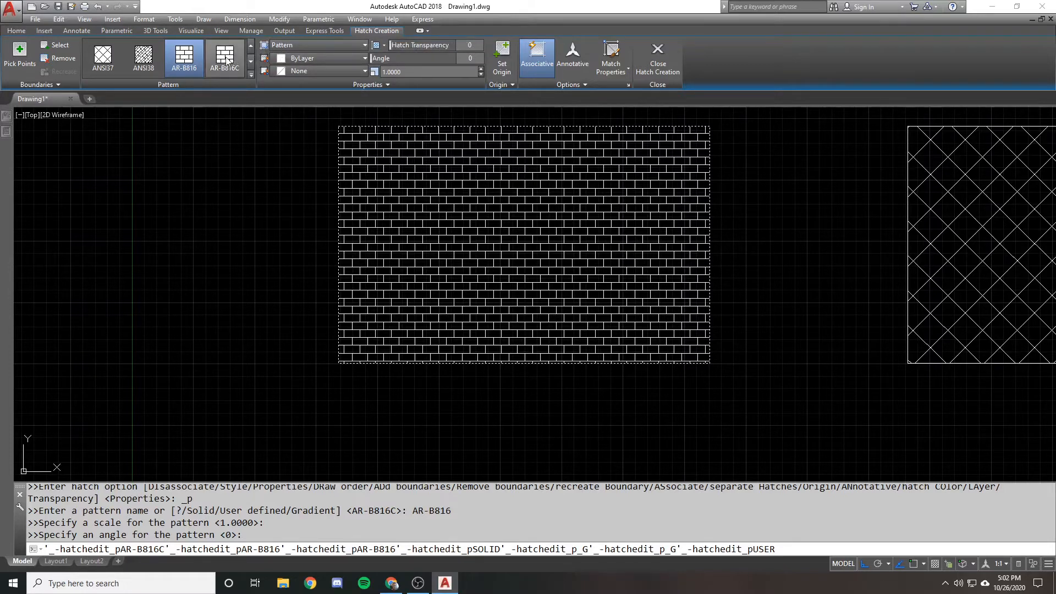
pyautogui.moveTo(389, 45)
pyautogui.mouseDown()
pyautogui.moveTo(448, 49)
pyautogui.moveTo(388, 46)
pyautogui.mouseUp()
# Colour the brick hatch lines 254,204,102 over a 242,103,34 background, and vary the transparency before returning it to 0
pyautogui.click(342, 57)
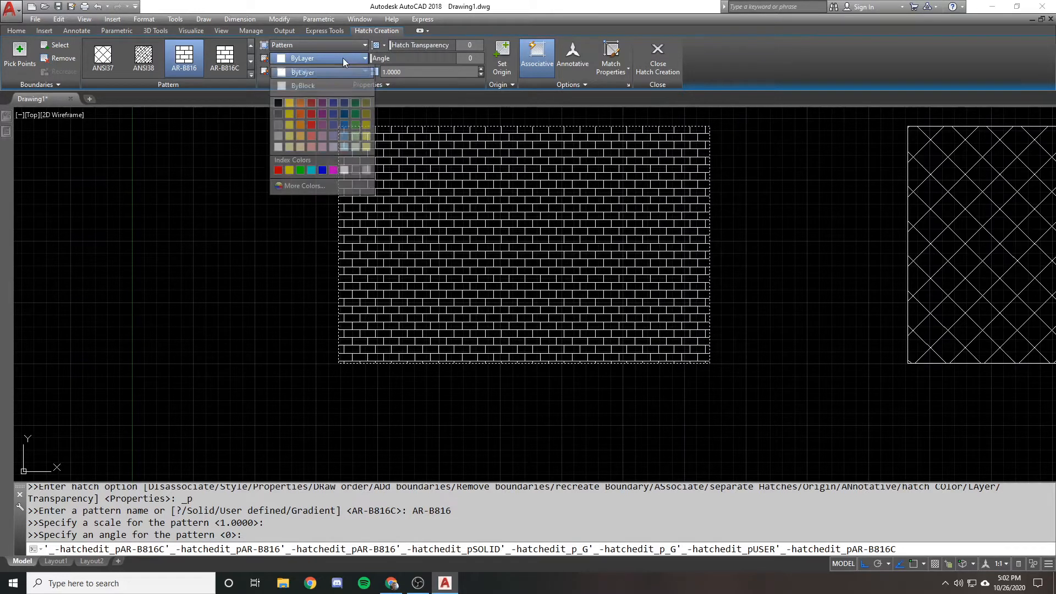
pyautogui.click(297, 135)
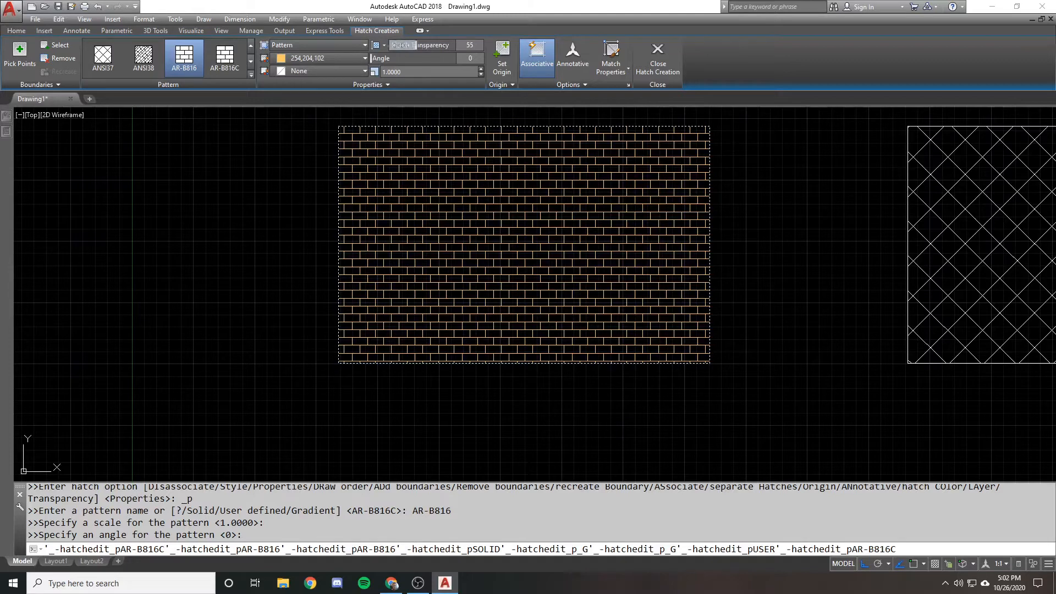
pyautogui.click(325, 66)
pyautogui.click(309, 107)
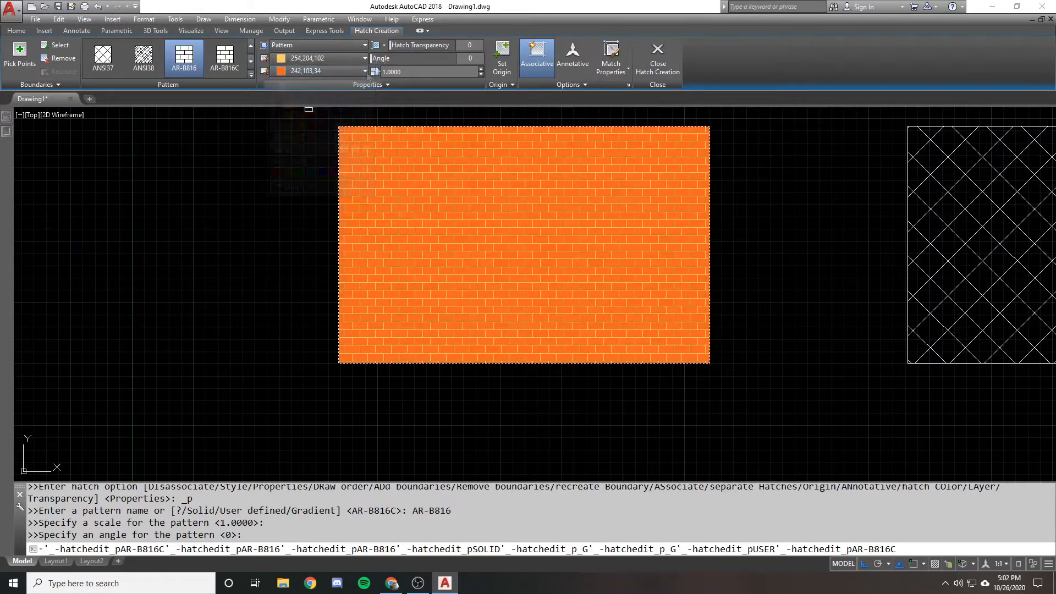
pyautogui.moveTo(390, 45)
pyautogui.mouseDown()
pyautogui.moveTo(436, 48)
pyautogui.moveTo(349, 44)
pyautogui.mouseUp()
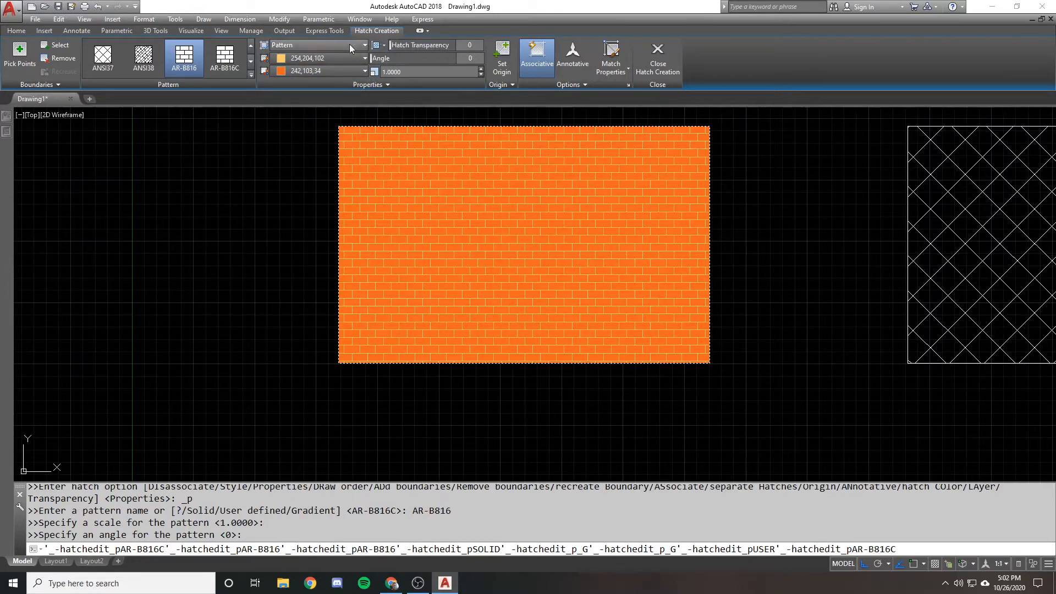
# Reset the hatch colour to ByLayer and the background colour to None
pyautogui.click(314, 58)
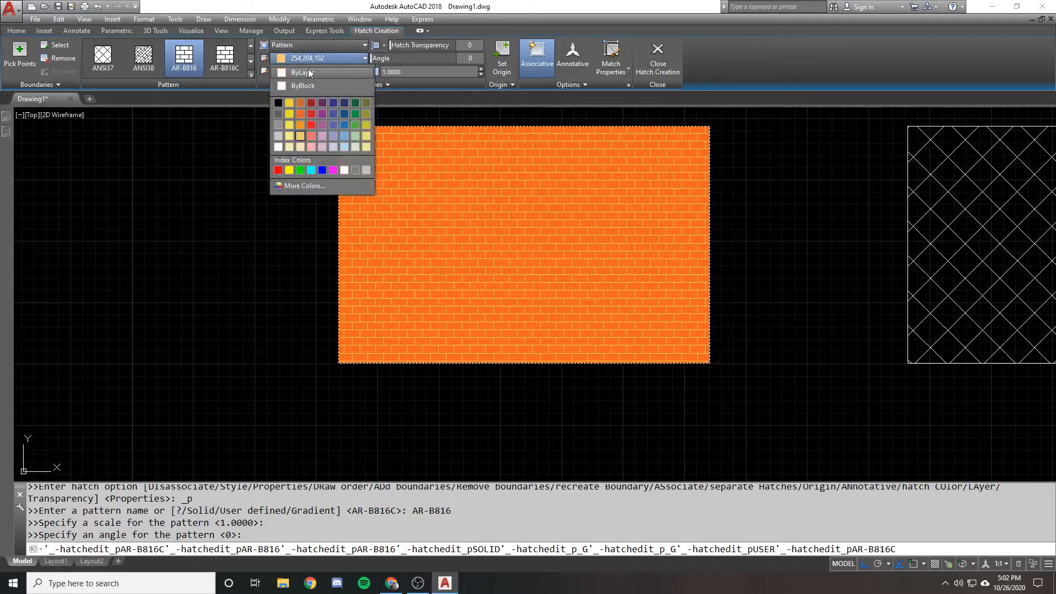
pyautogui.click(307, 72)
pyautogui.click(307, 73)
pyautogui.click(310, 85)
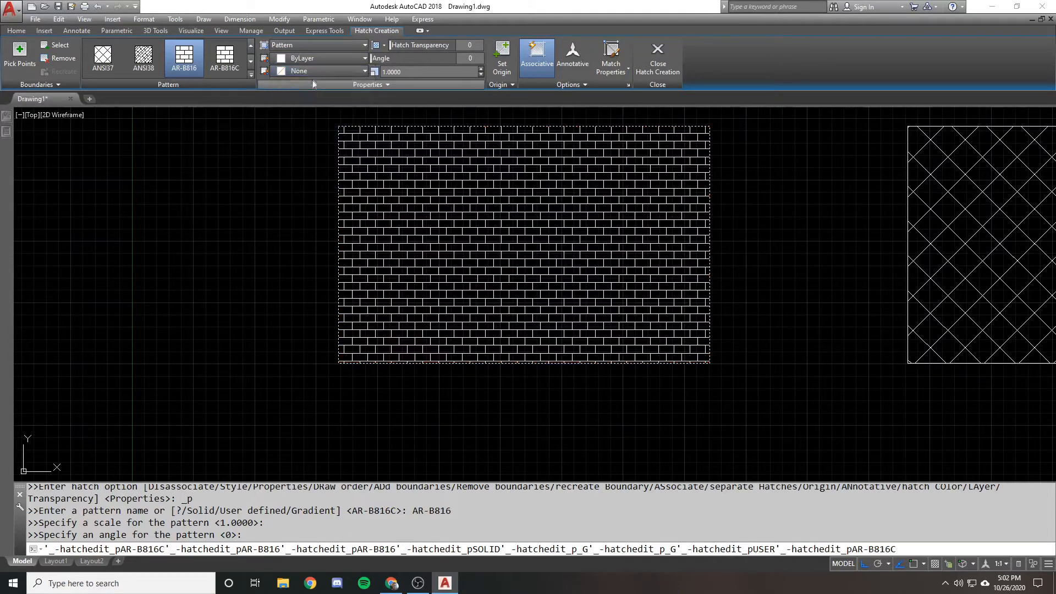
pyautogui.click(319, 70)
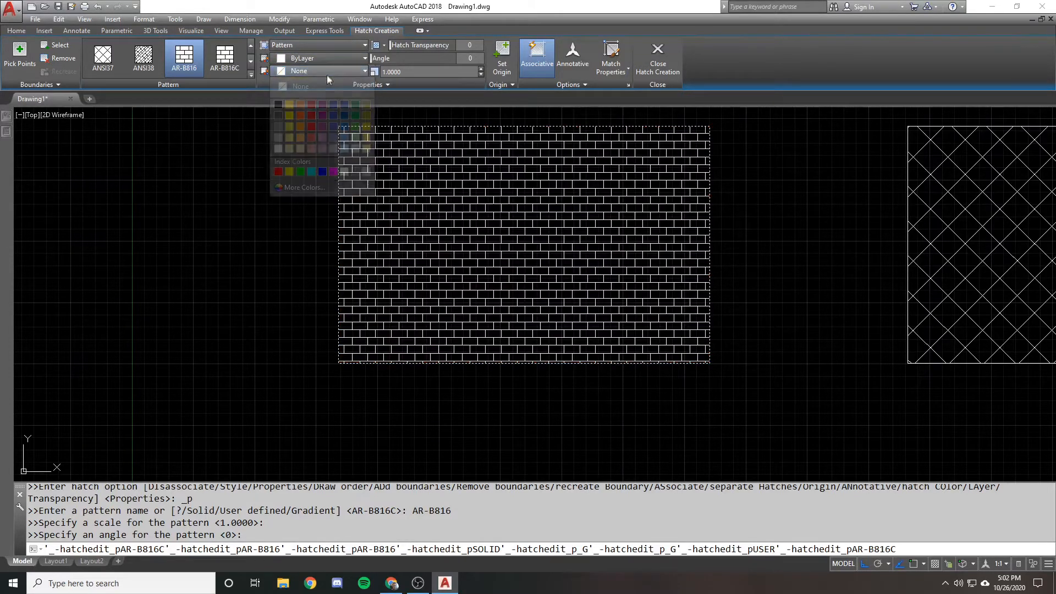
pyautogui.click(325, 68)
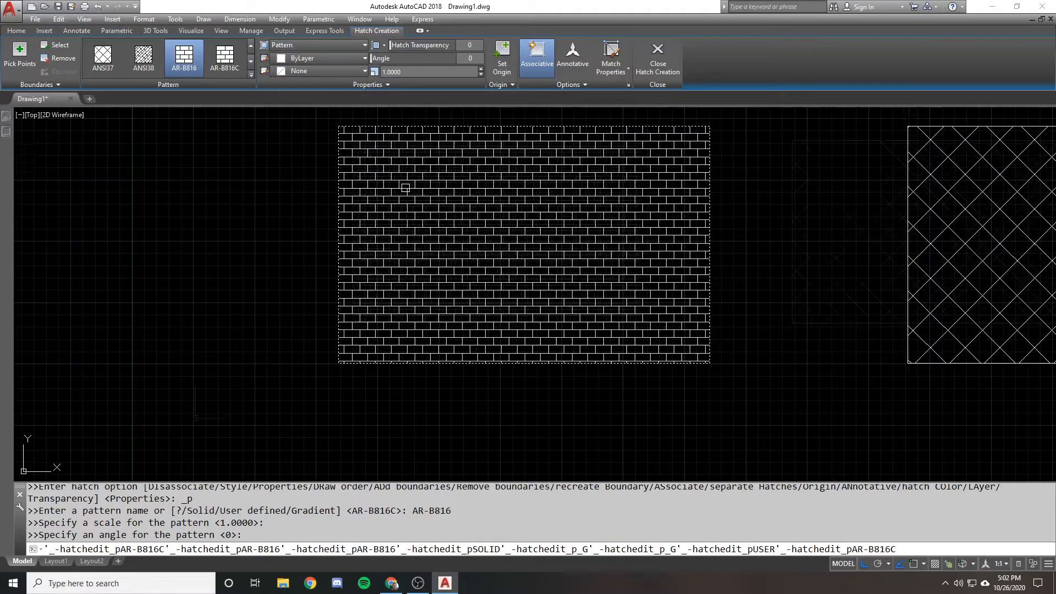
# Try different hatch angles on the brick pattern and set the angle to 45
pyautogui.scroll(-1, 405, 171)
pyautogui.scroll(1, 409, 167)
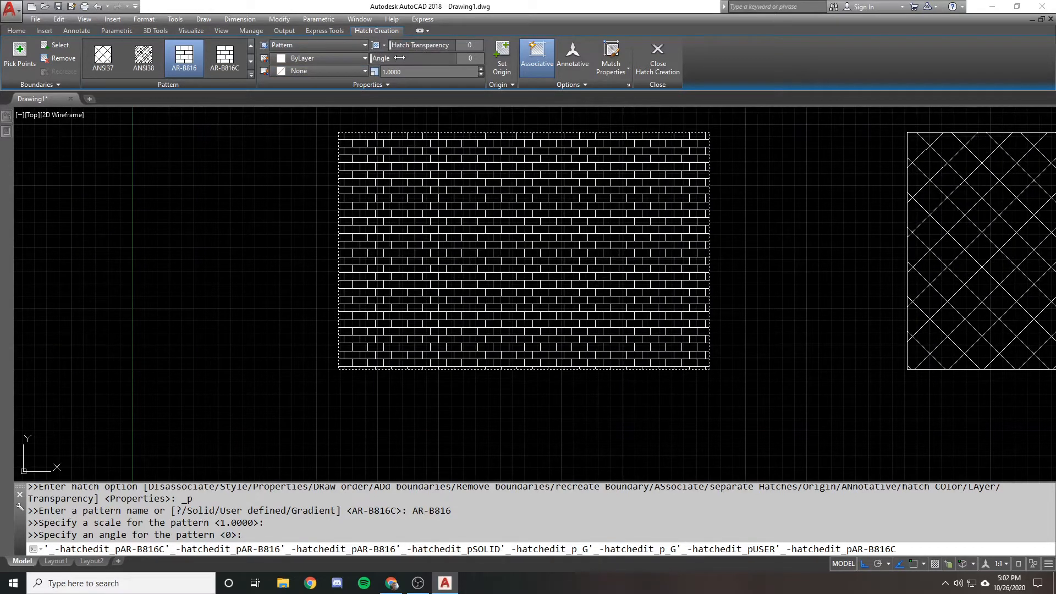
pyautogui.moveTo(403, 58); pyautogui.dragTo(473, 60)
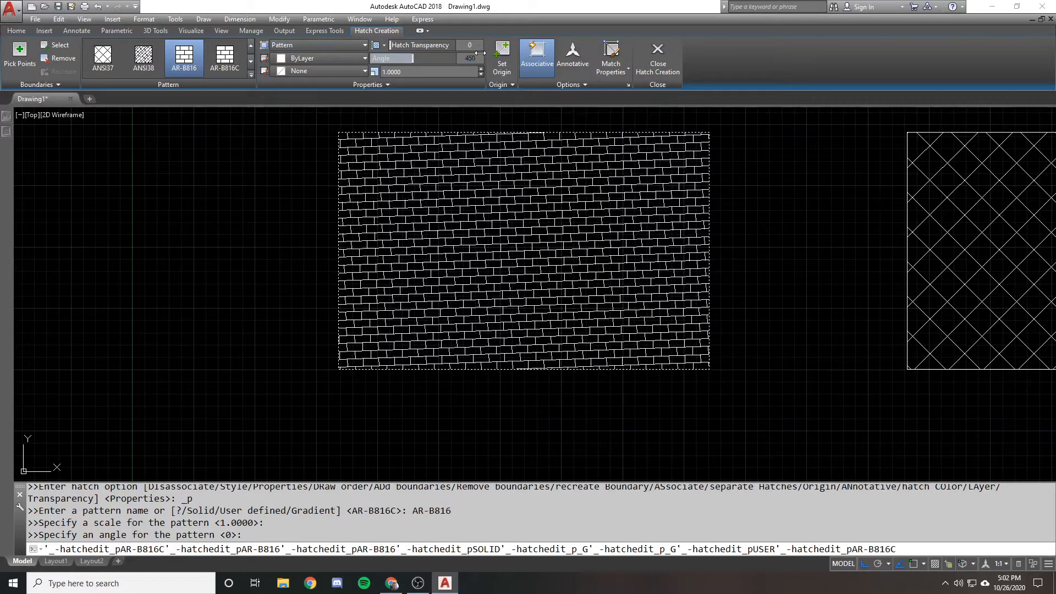
pyautogui.write('45')
pyautogui.press('Return')
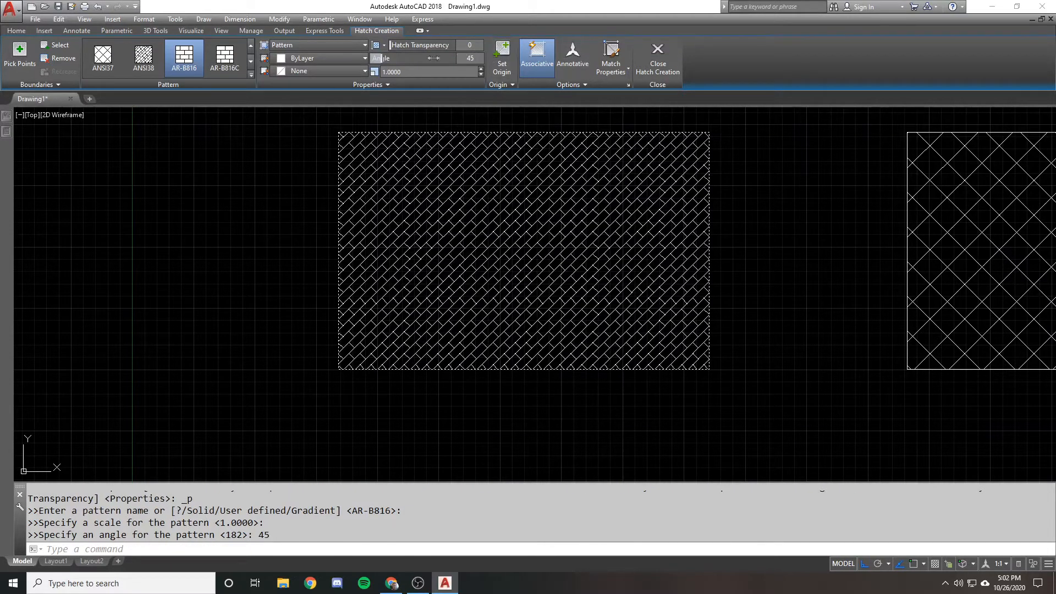
# Return the brick hatch's angle to 0 and set its scale to 5
pyautogui.moveTo(382, 59); pyautogui.dragTo(364, 58)
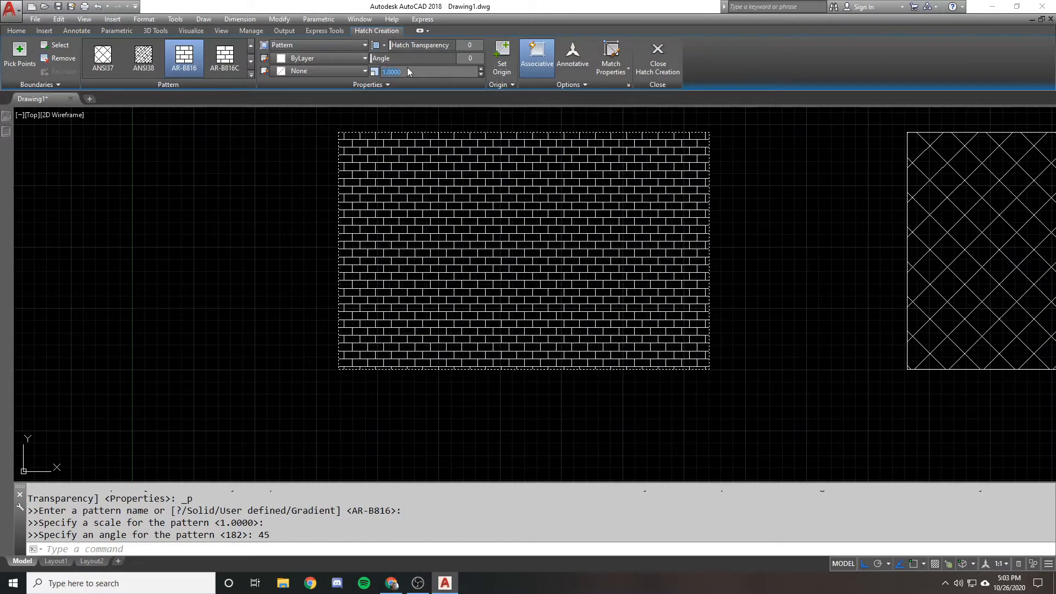
pyautogui.write('5')
pyautogui.press('Return')
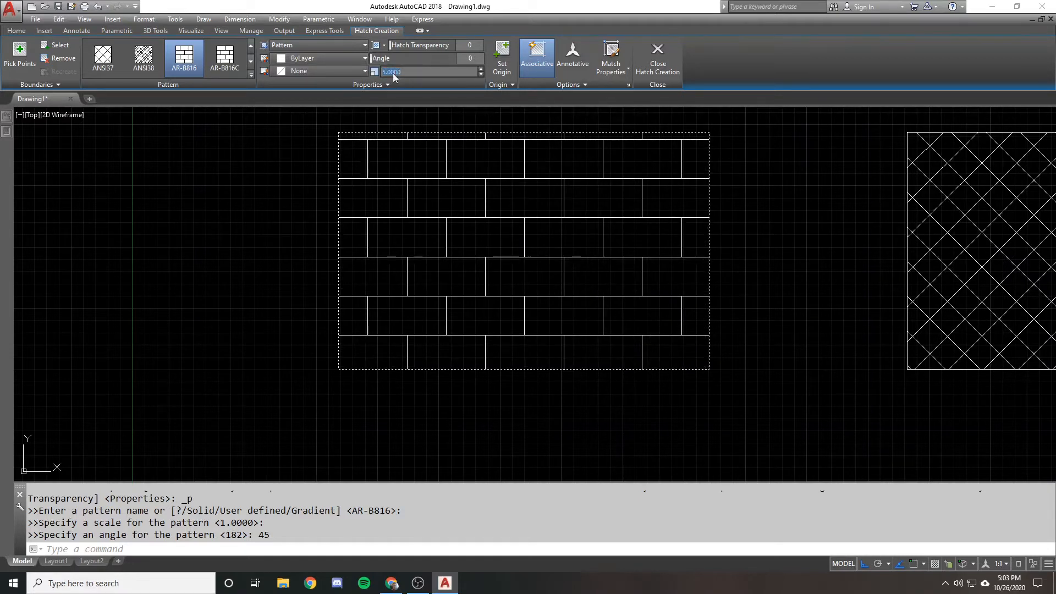
# Try a scale of 100 on the brick hatch and set its scale back to 1
pyautogui.write('100')
pyautogui.press('Return')
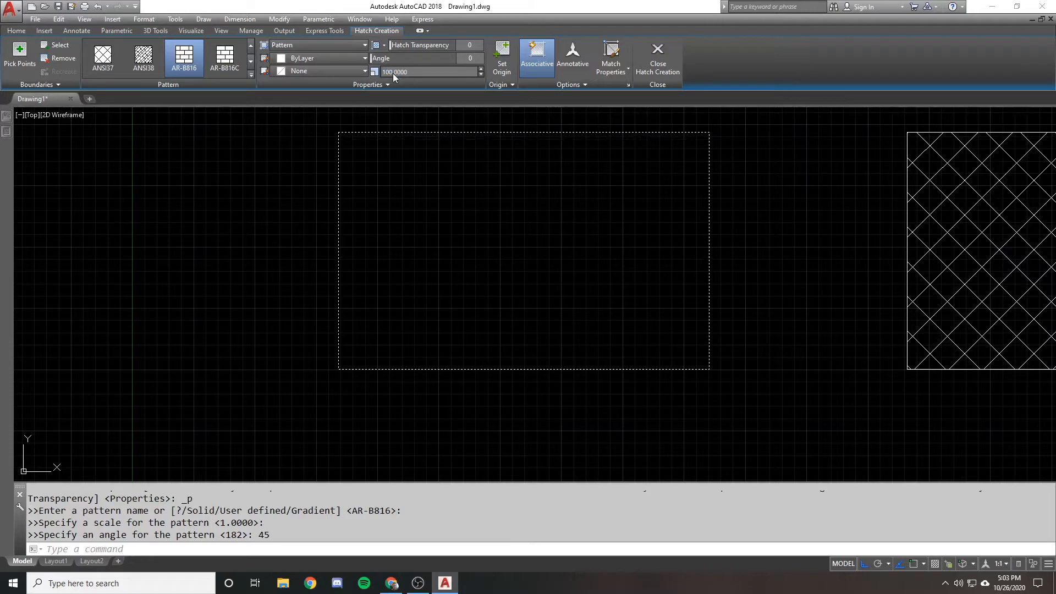
pyautogui.click(417, 70)
pyautogui.write('1')
pyautogui.press('Return')
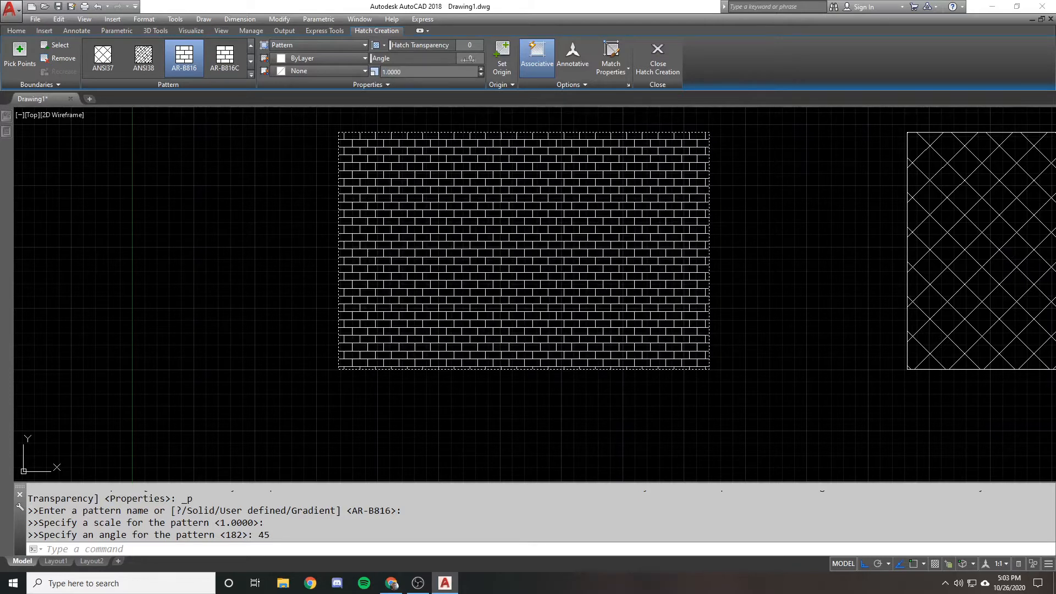
# Set the brick hatch's origin at the lower-left corner of the rectangle using an endpoint snap
pyautogui.click(502, 86)
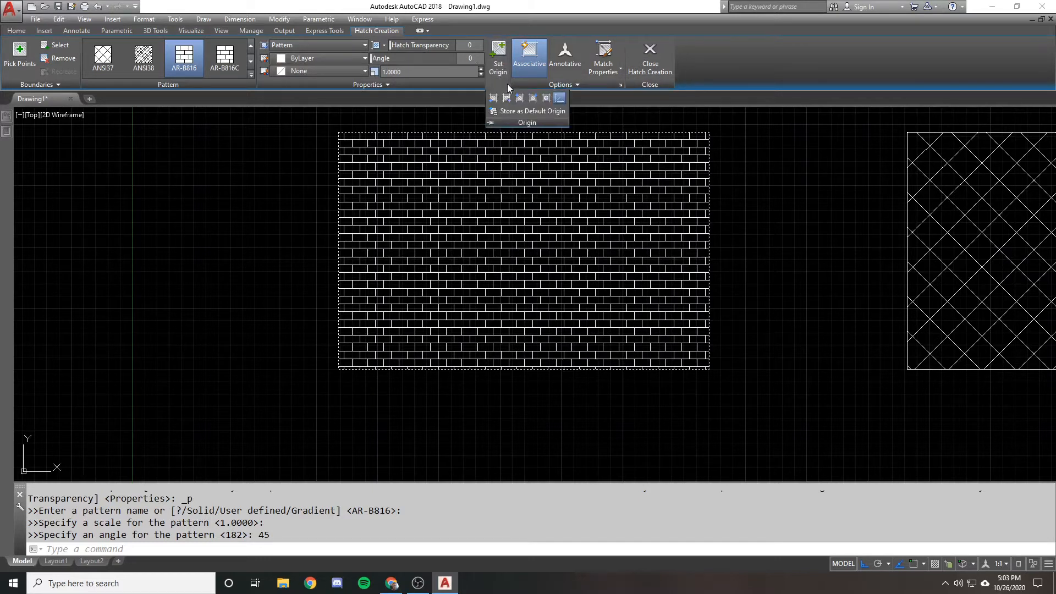
pyautogui.click(495, 65)
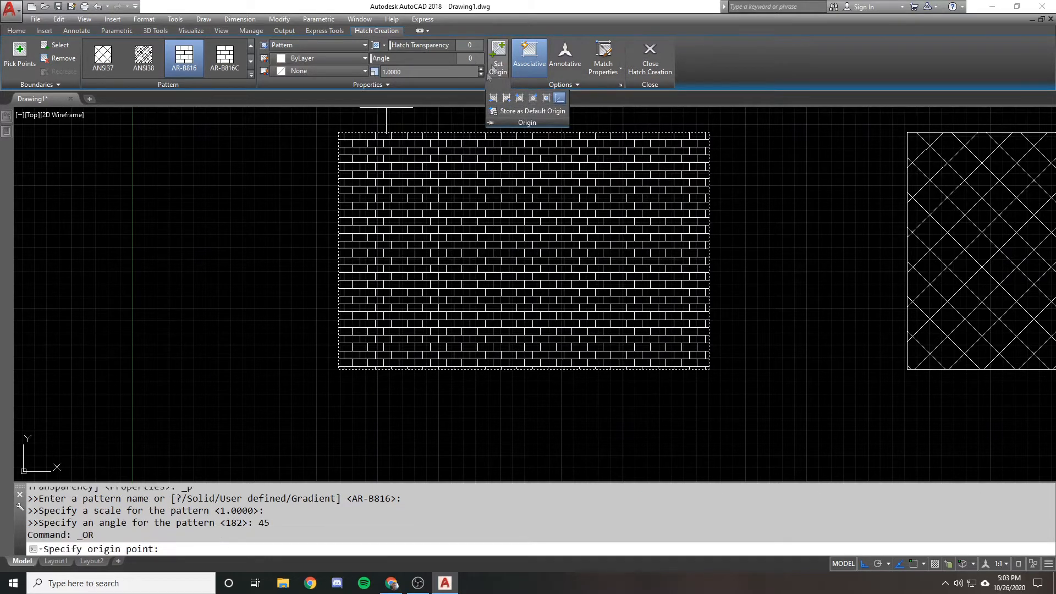
pyautogui.keyDown('shift'); pyautogui.rightClick(372, 302); pyautogui.keyUp('shift')
pyautogui.press('e')
pyautogui.click(347, 370)
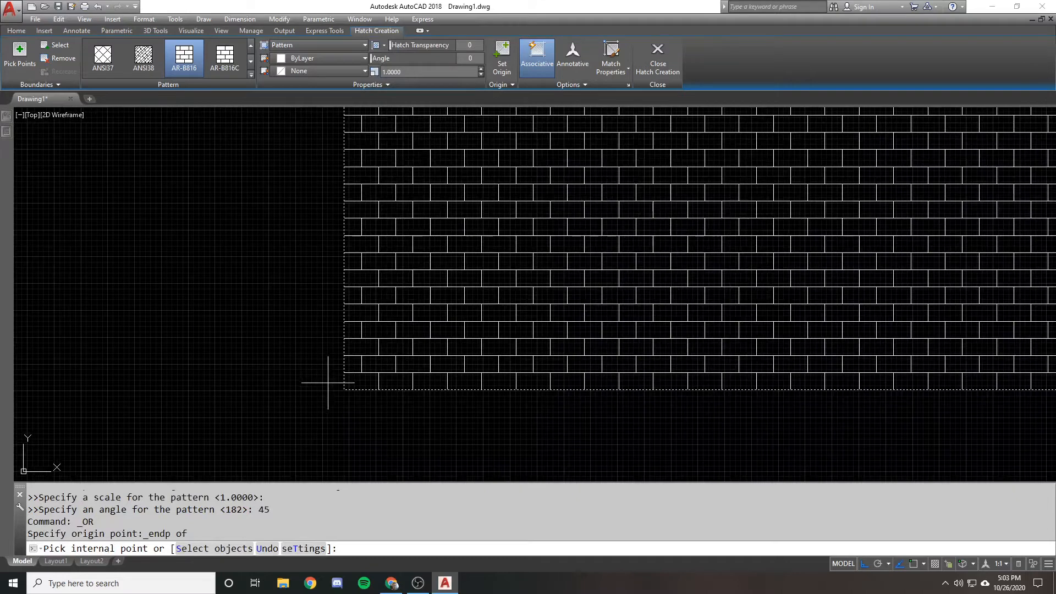
pyautogui.scroll(-2, 328, 382)
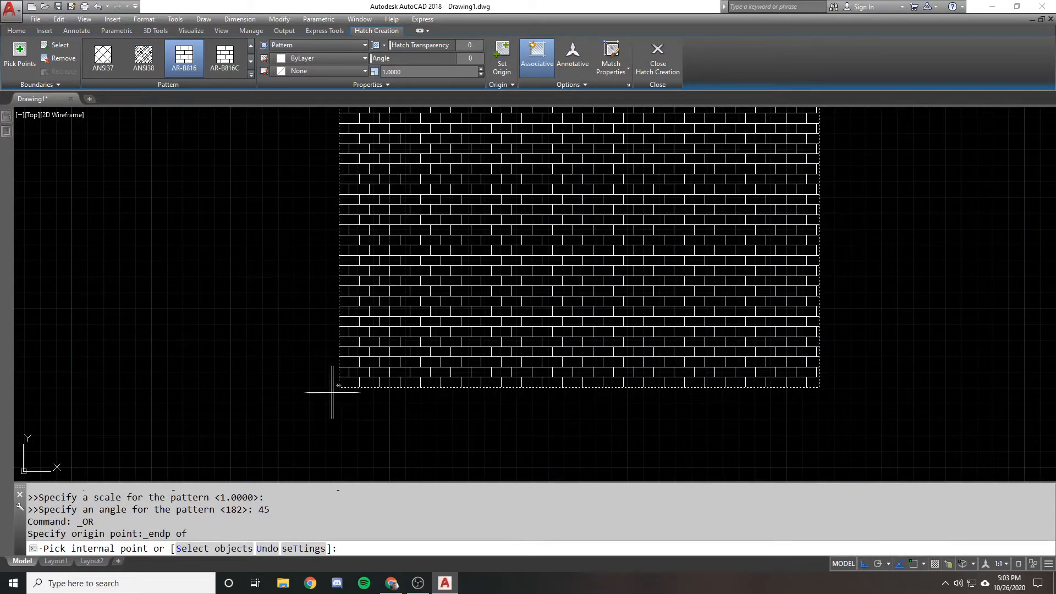
pyautogui.scroll(-1, 345, 371)
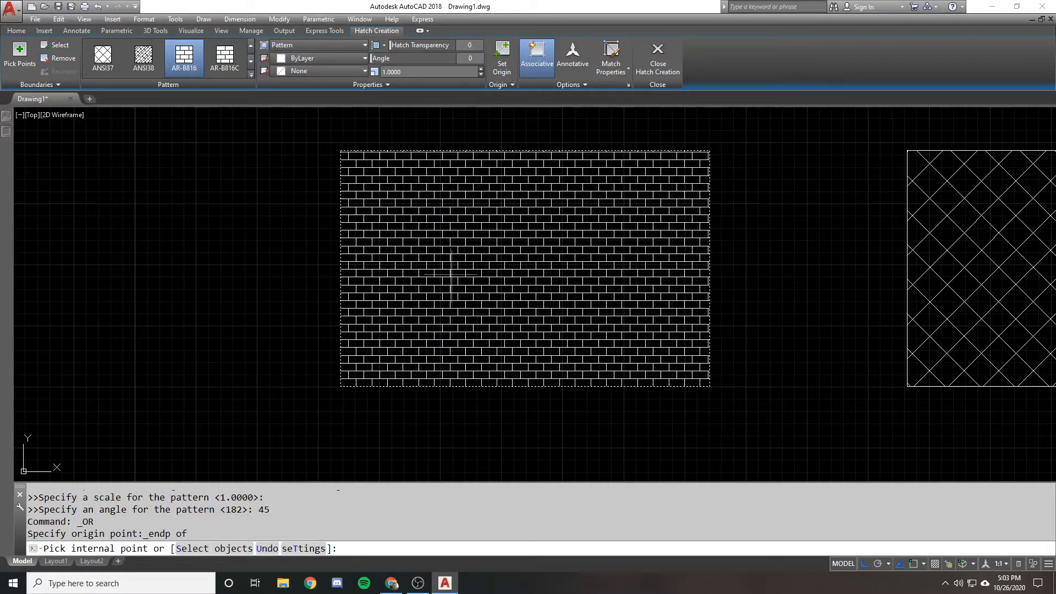
# Review the preset hatch origin options and finish the brick hatch
pyautogui.click(497, 84)
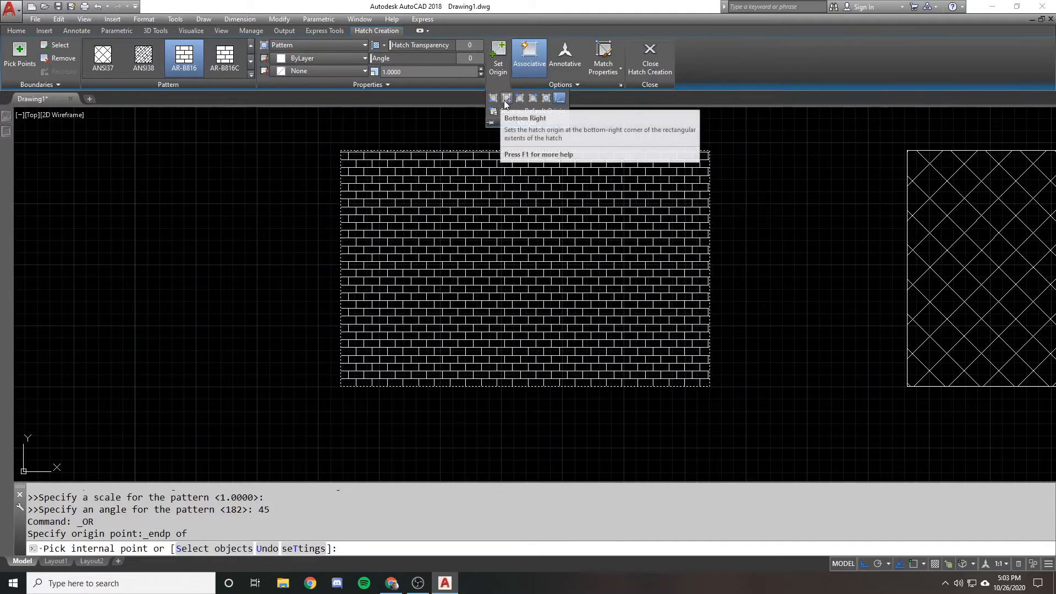
pyautogui.click(547, 100)
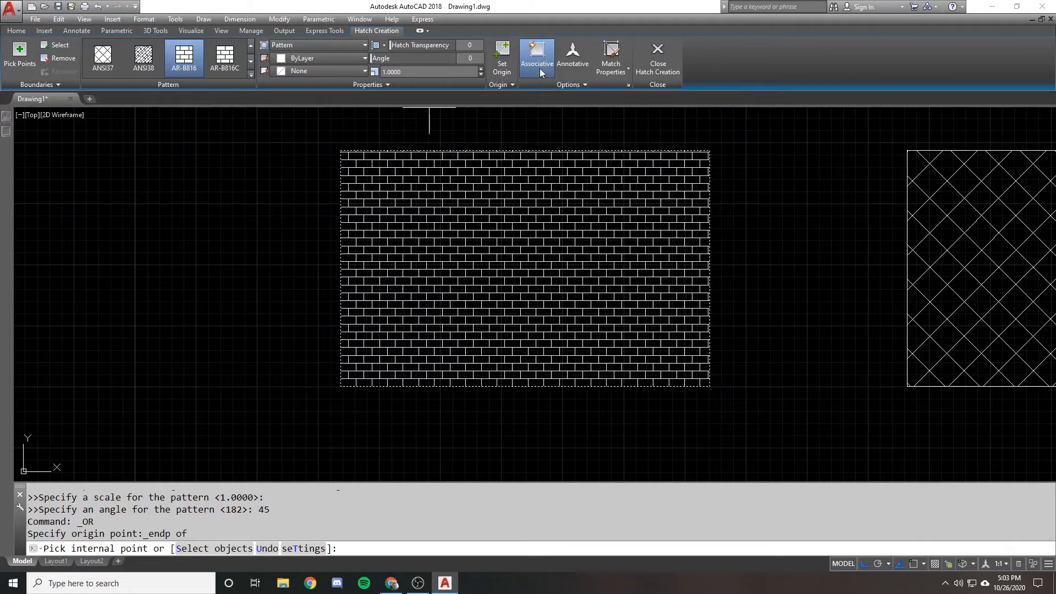
pyautogui.scroll(-1, 283, 160)
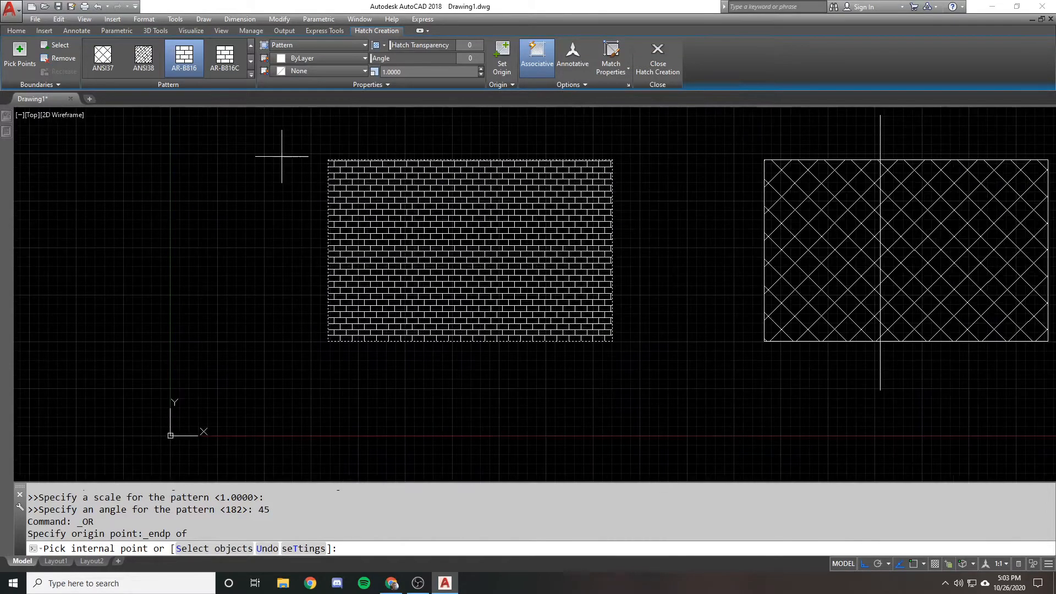
pyautogui.scroll(1, 308, 151)
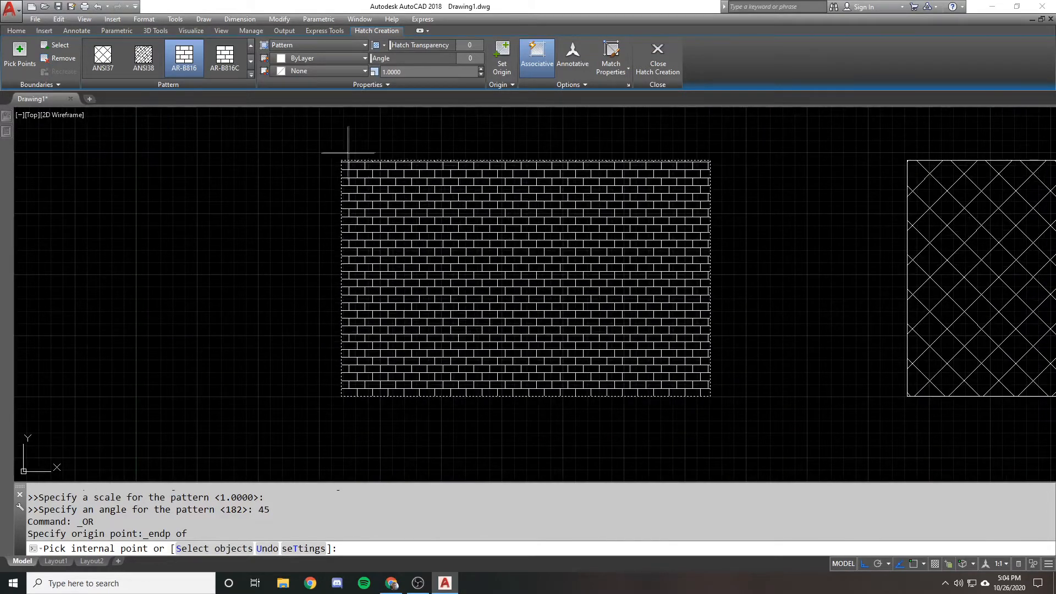
pyautogui.press('Return')
# Try stretching the upper-left corner of the cross-hatched rectangle up and outward with Ortho off
pyautogui.scroll(-1, 416, 159)
pyautogui.moveTo(799, 139)
pyautogui.mouseDown(button='middle')
pyautogui.moveTo(567, 114)
pyautogui.moveTo(550, 166)
pyautogui.mouseUp(button='middle')
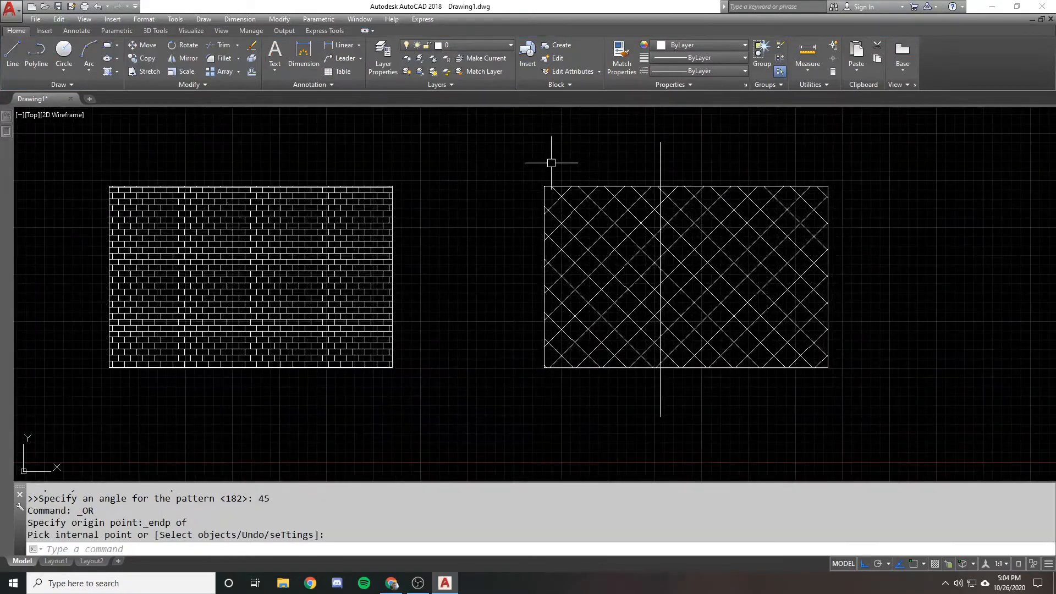
pyautogui.write('s')
pyautogui.press('Return')
pyautogui.click(550, 166)
pyautogui.click(481, 212)
pyautogui.press('Return')
pyautogui.press('F8')
pyautogui.click(596, 145)
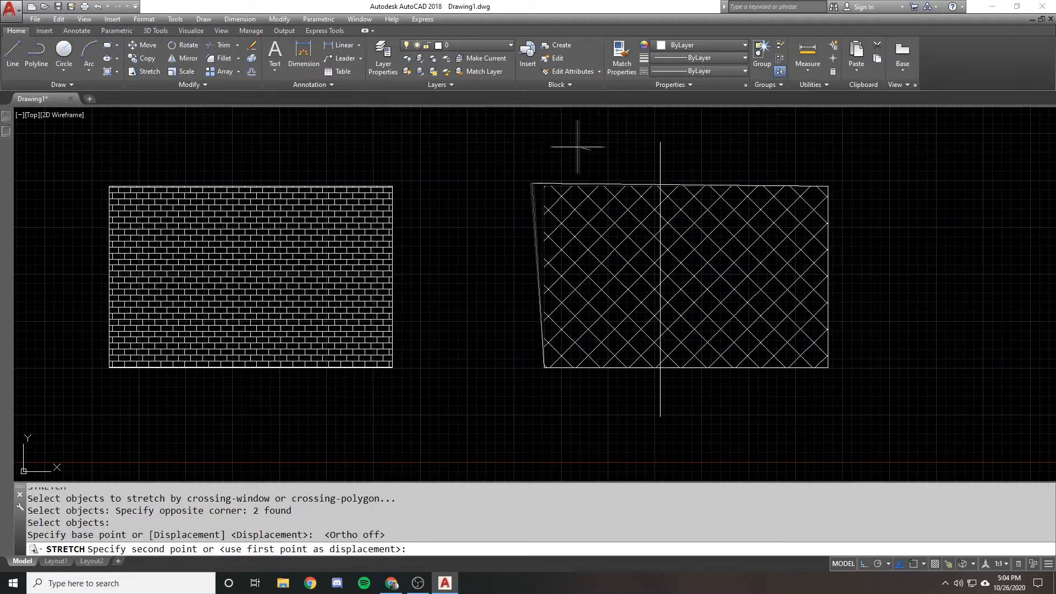
pyautogui.click(537, 118)
# Stretch the lower-left corner of the cross-hatched rectangle downward and outward
pyautogui.scroll(-2, 520, 193)
pyautogui.click(613, 315)
pyautogui.click(524, 406)
pyautogui.press('Return')
pyautogui.click(485, 375)
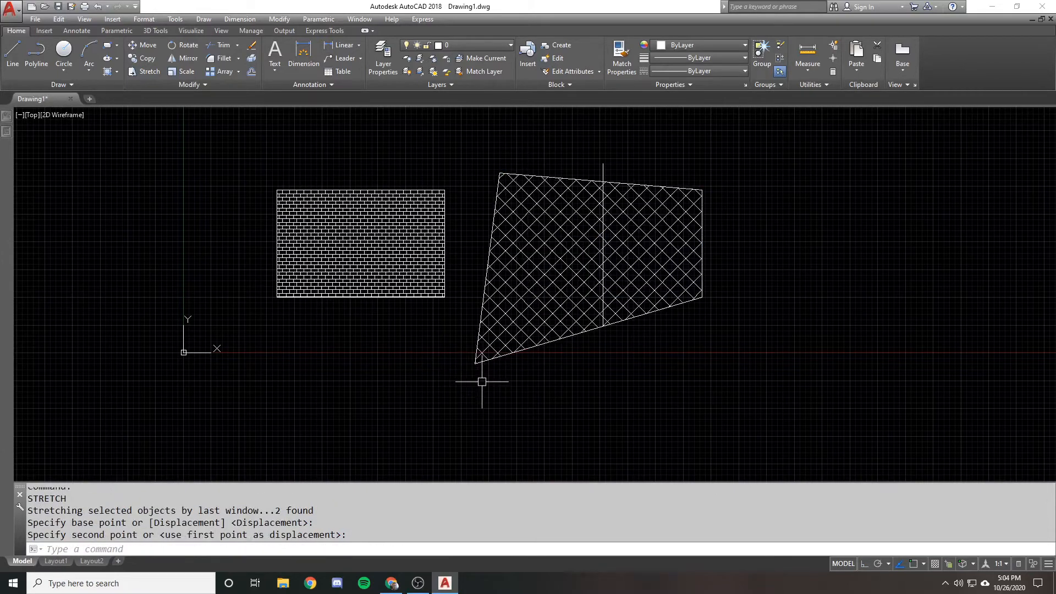
# Undo the corner stretches on the cross-hatched rectangle
pyautogui.write('u')
pyautogui.press('Return')
# Erase the brick hatch from the left rectangle
pyautogui.press('Return')
pyautogui.press('Return')
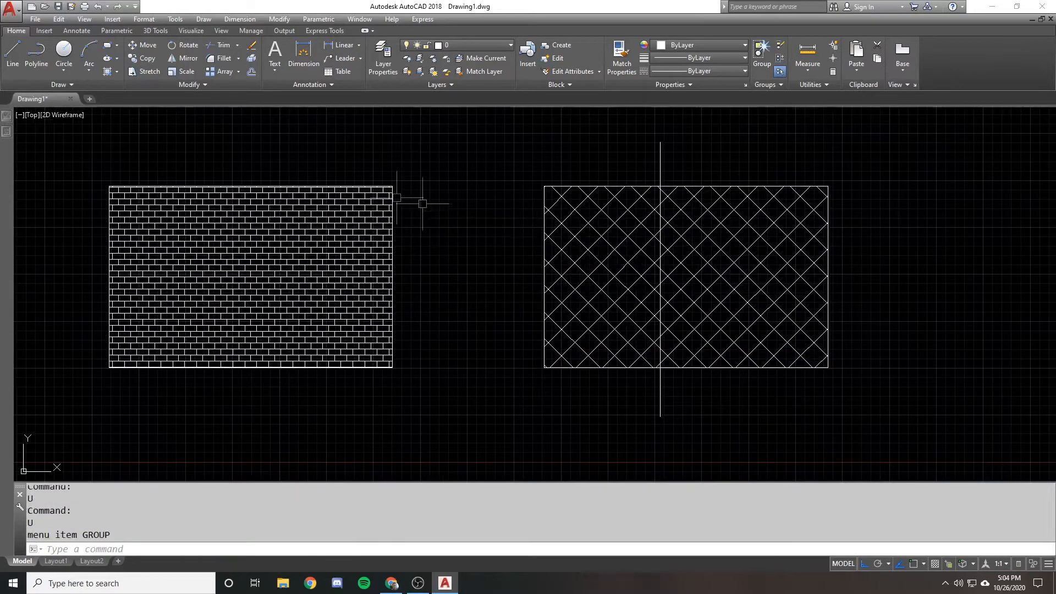
pyautogui.click(269, 231)
pyautogui.write('e')
pyautogui.press('Return')
pyautogui.moveTo(227, 188); pyautogui.dragTo(405, 196, button='middle')
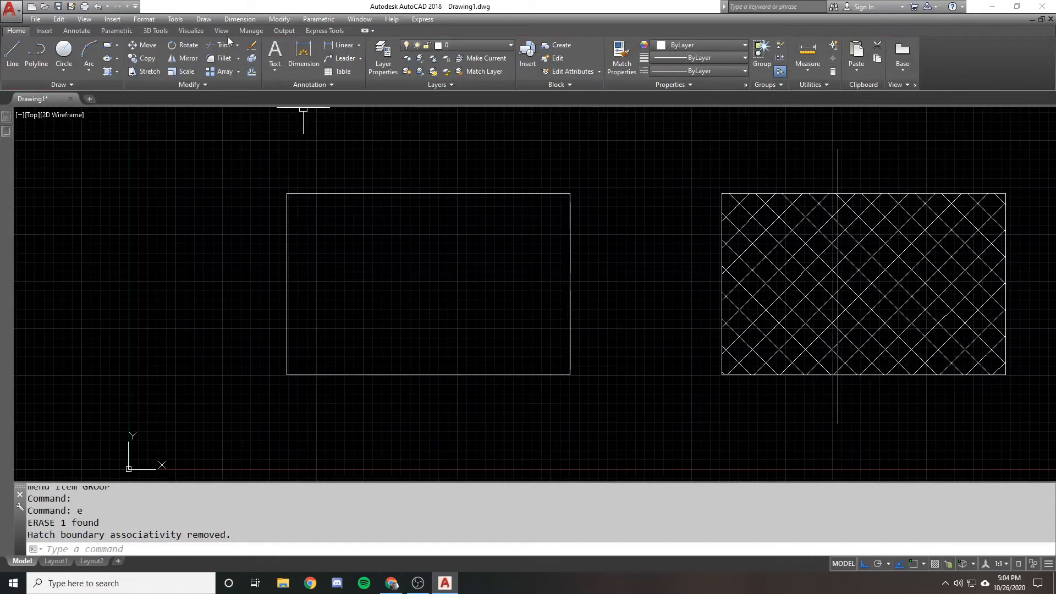
# Fill the left rectangle with a non-associative AR-B816 hatch at scale 1
pyautogui.click(107, 72)
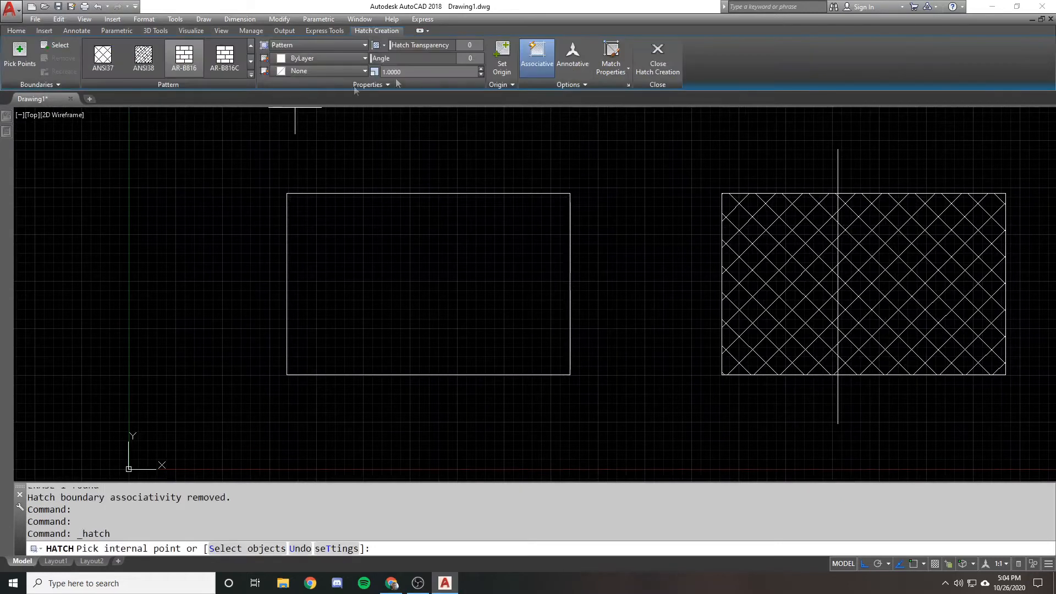
pyautogui.click(319, 241)
pyautogui.press('Return')
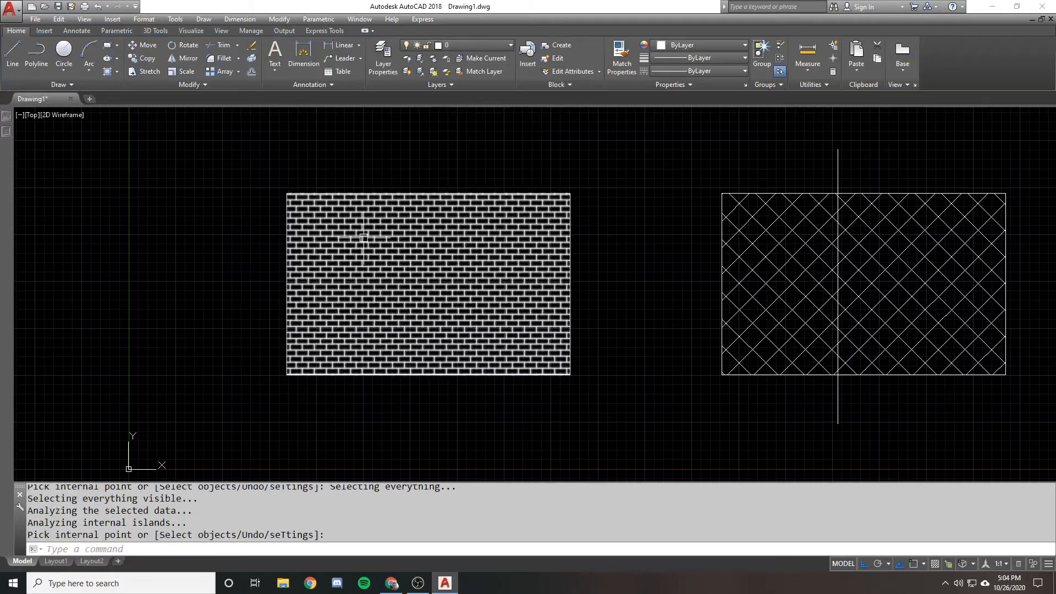
# Try stretching the upper-right corner of the left brick-hatched rectangle up and outward with Ortho off
pyautogui.write('s')
pyautogui.press('Return')
pyautogui.click(592, 171)
pyautogui.click(487, 237)
pyautogui.press('Return')
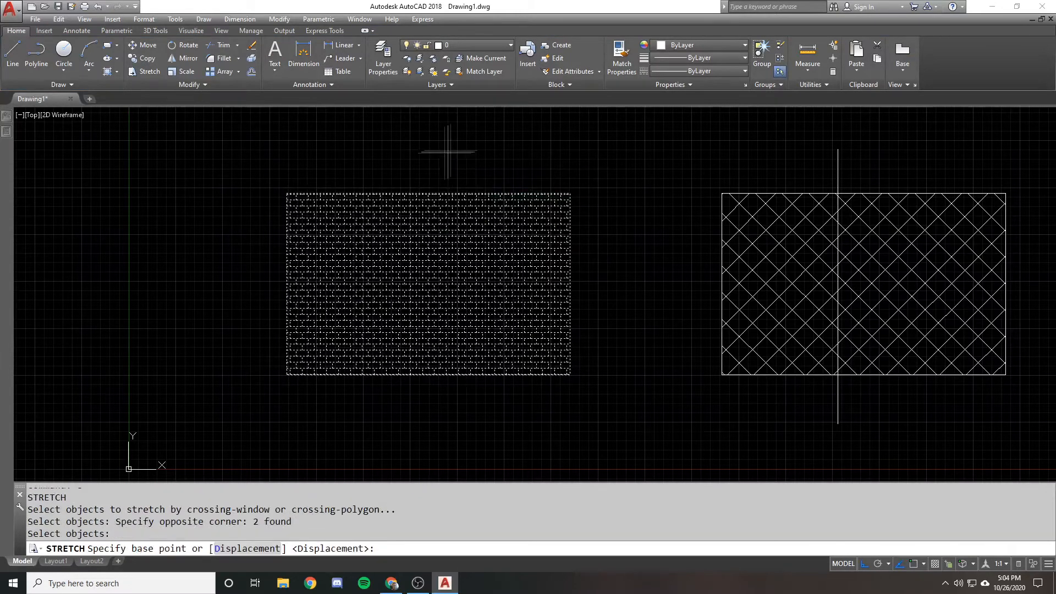
pyautogui.click(464, 143)
pyautogui.press('F8')
pyautogui.click(502, 120)
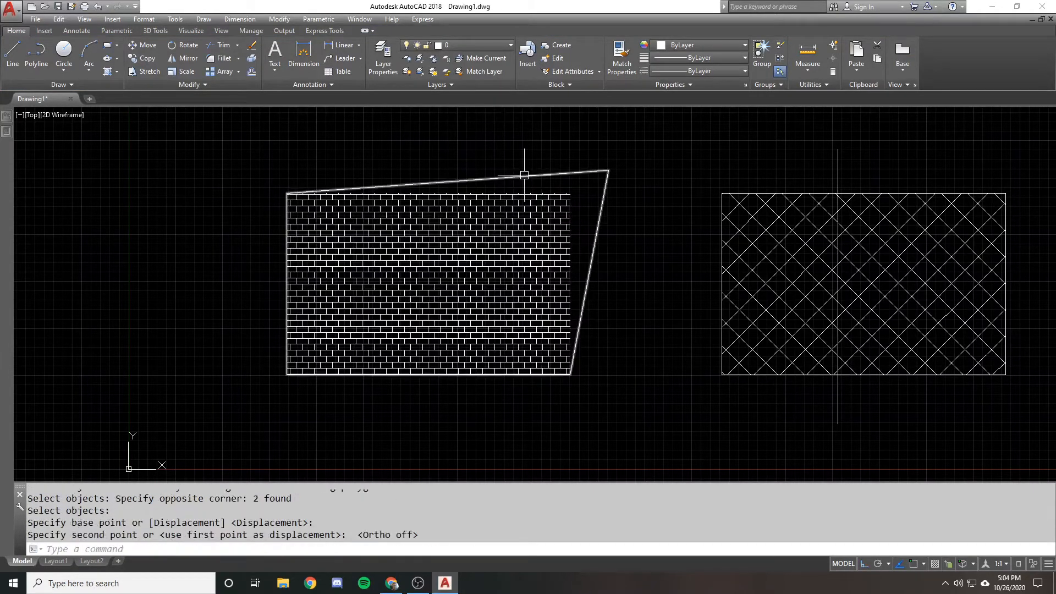
# Undo the corner stretch and select the non-associative brick hatch to inspect its boundary grips
pyautogui.write('u')
pyautogui.press('Return')
pyautogui.click(500, 243)
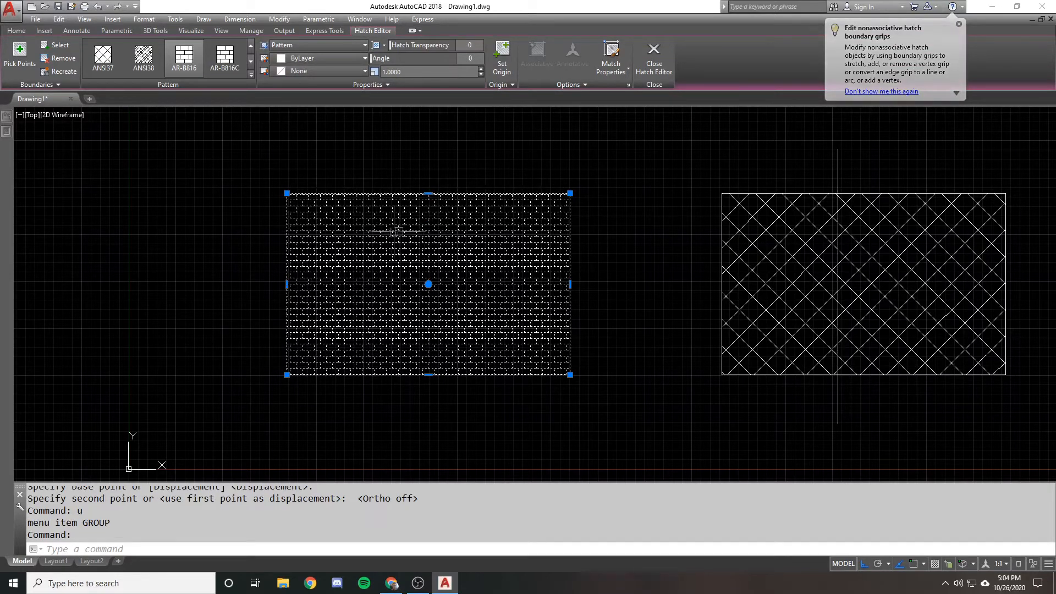
pyautogui.press('Escape')
# Erase the ANSI37 cross hatch from the right rectangle
pyautogui.click(762, 227)
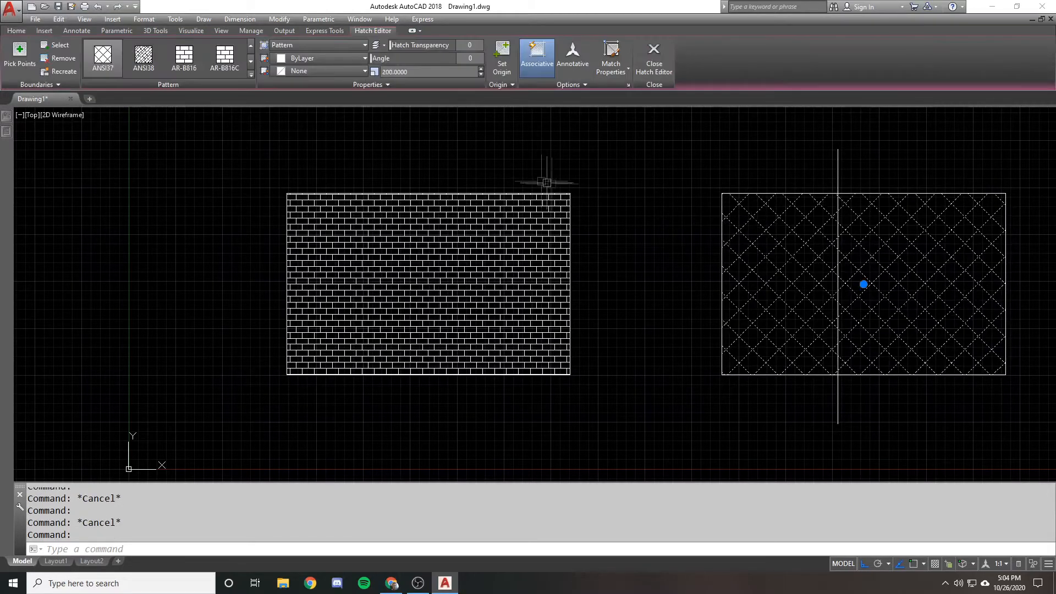
pyautogui.write('e')
pyautogui.press('Return')
# Fill the part of the right rectangle left of the vertical line with a non-associative AR-B816 hatch
pyautogui.click(107, 71)
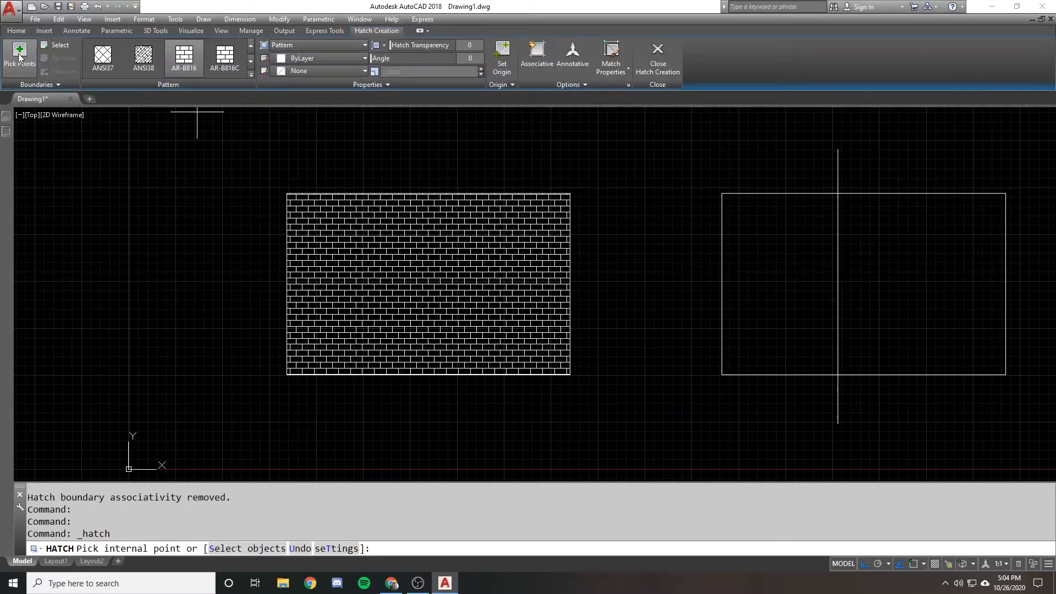
pyautogui.click(779, 242)
pyautogui.press('Return')
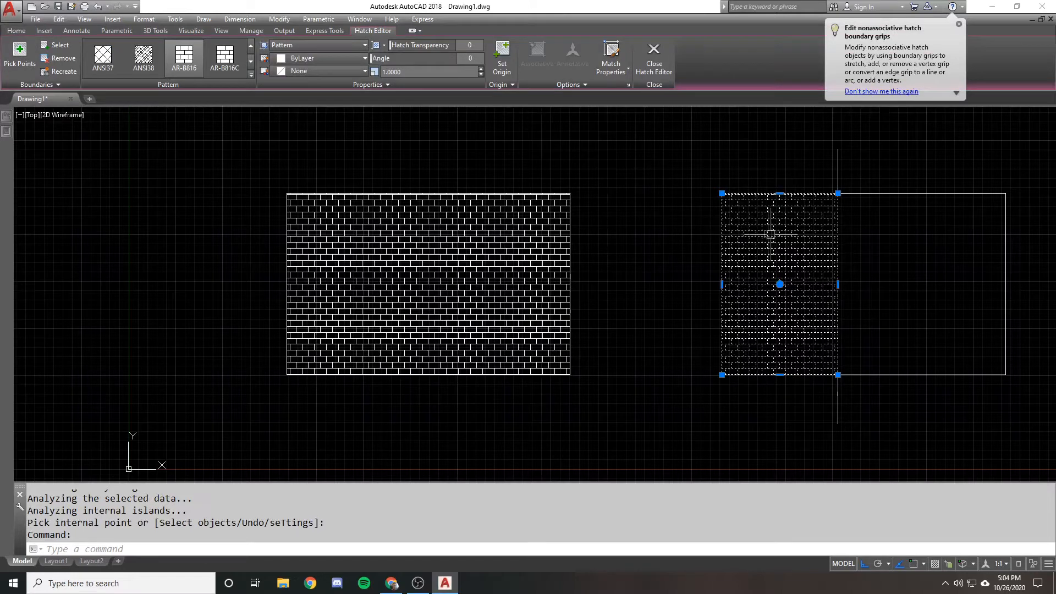
# Erase the non-associative brick hatch beside the vertical line in the right rectangle
pyautogui.write('e')
pyautogui.press('Return')
pyautogui.press('Escape')
pyautogui.click(438, 200)
pyautogui.press('Escape')
pyautogui.write('e')
pyautogui.press('Return')
pyautogui.press('Escape')
# Hatch the part of the right rectangle left of the vertical line with an associative AR-B816 pattern at scale 1
pyautogui.click(108, 72)
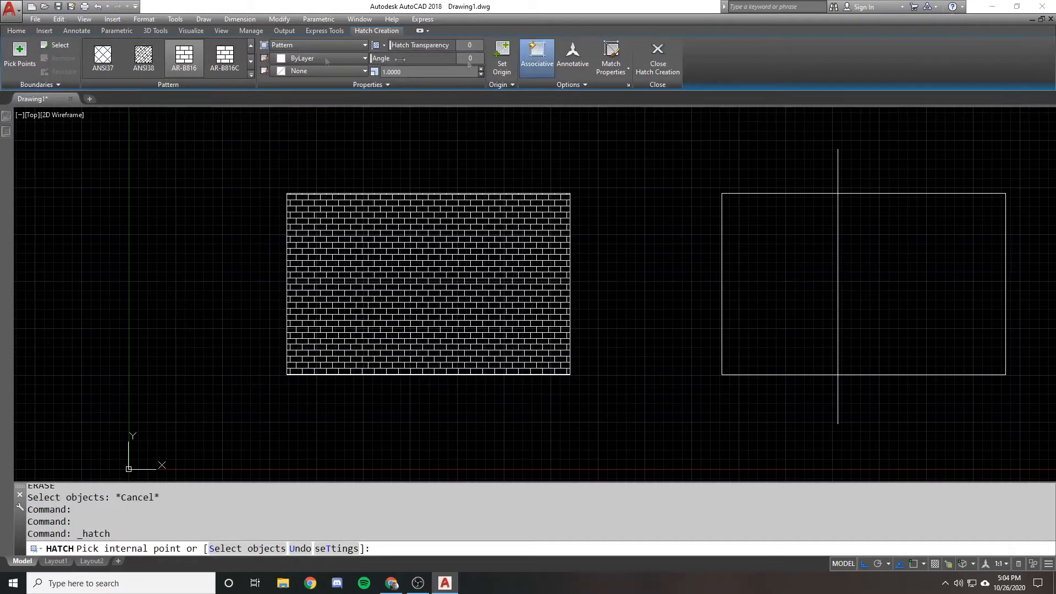
pyautogui.click(19, 60)
pyautogui.click(803, 227)
pyautogui.press('Return')
pyautogui.click(770, 222)
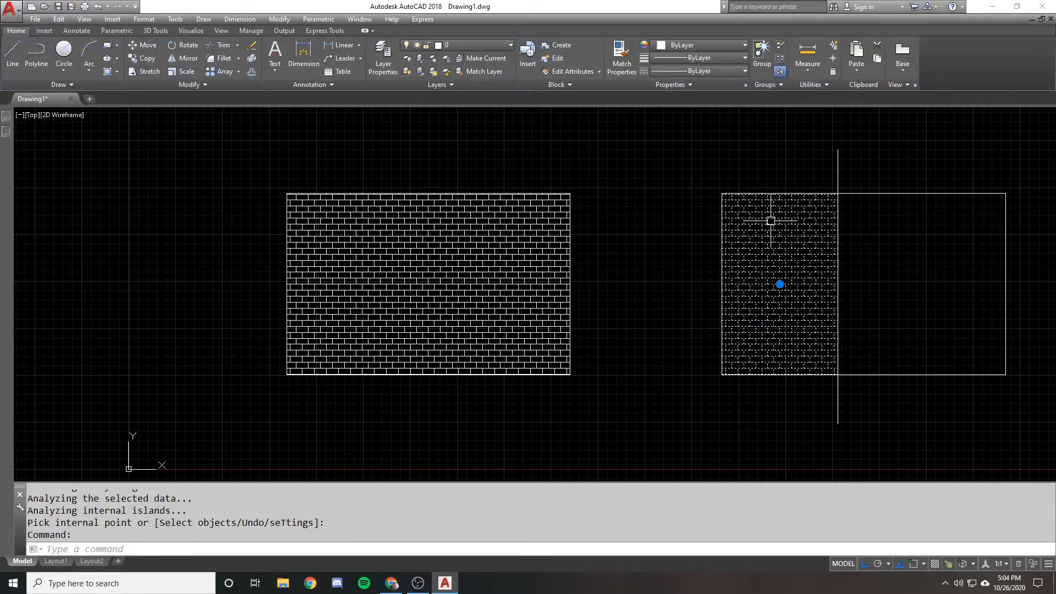
pyautogui.press('Escape')
# Erase the vertical line bounding the new brick hatch and select the hatch to inspect its grips
pyautogui.moveTo(723, 210); pyautogui.dragTo(672, 203, button='middle')
pyautogui.click(827, 163)
pyautogui.click(740, 154)
pyautogui.write('e')
pyautogui.press('Return')
pyautogui.click(745, 219)
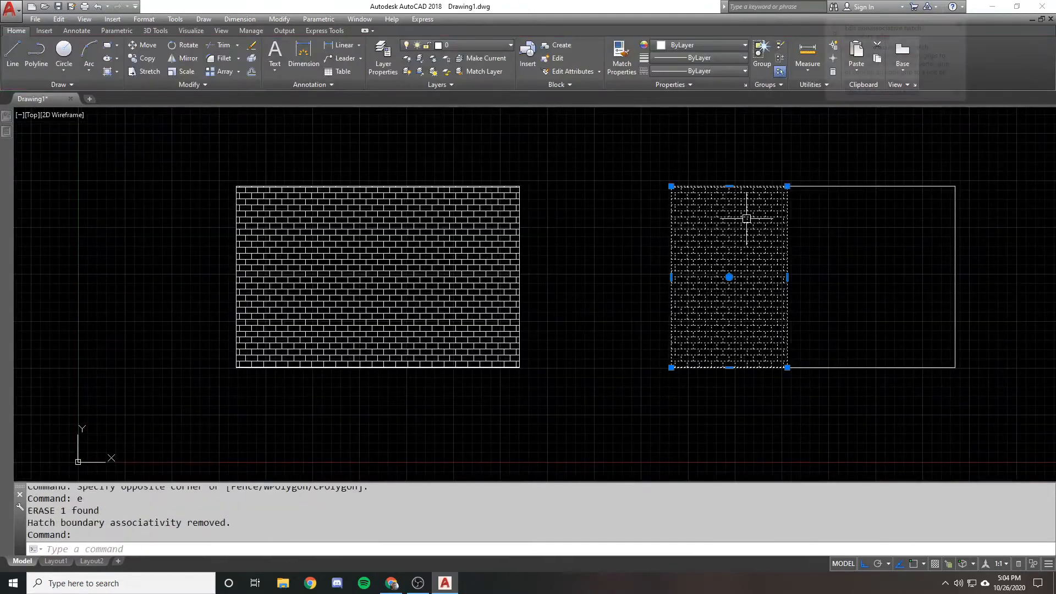
pyautogui.press('Escape')
# Undo the erasure of the vertical line and select the associative hatch to inspect its grip
pyautogui.write('u')
pyautogui.press('Return')
pyautogui.click(748, 219)
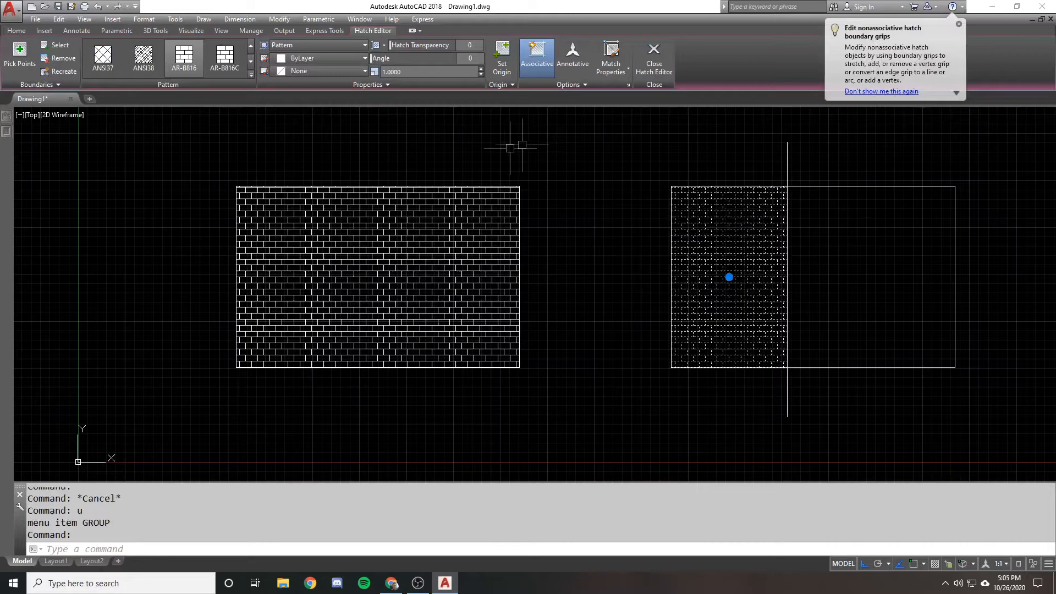
pyautogui.moveTo(713, 206); pyautogui.dragTo(641, 196, button='middle')
pyautogui.press('Escape')
# Select the right rectangle and its brick hatch in turn to compare the boundary with the hatch
pyautogui.moveTo(713, 169); pyautogui.dragTo(785, 163, button='middle')
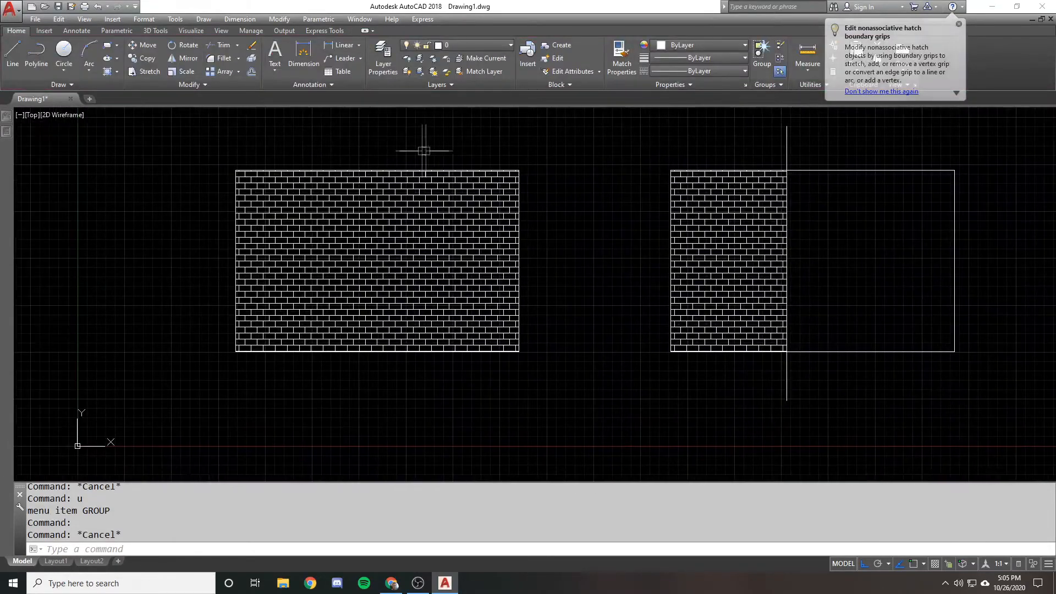
pyautogui.click(769, 171)
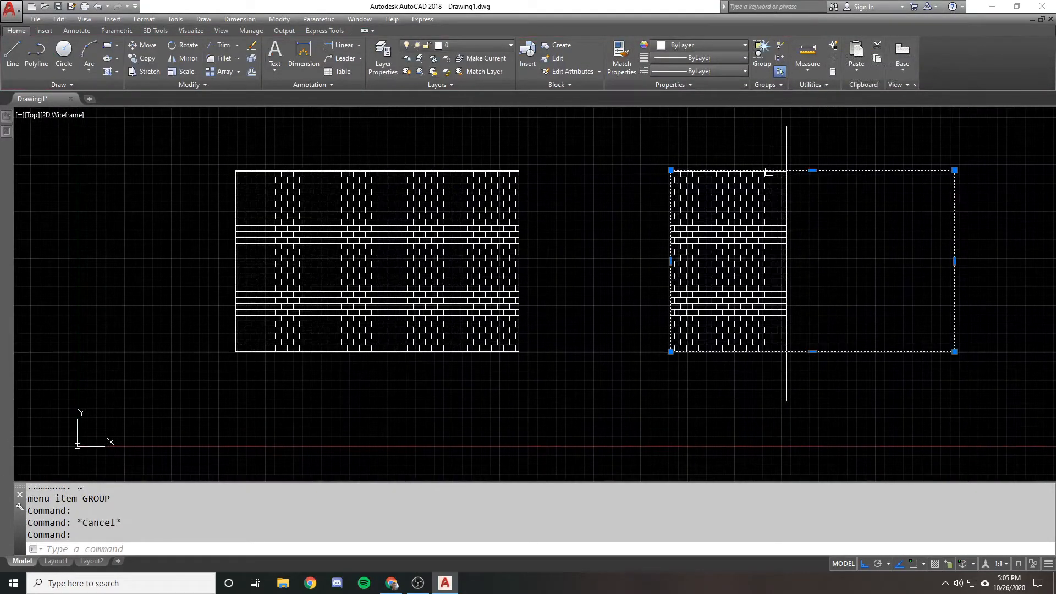
pyautogui.press('Escape')
pyautogui.click(684, 213)
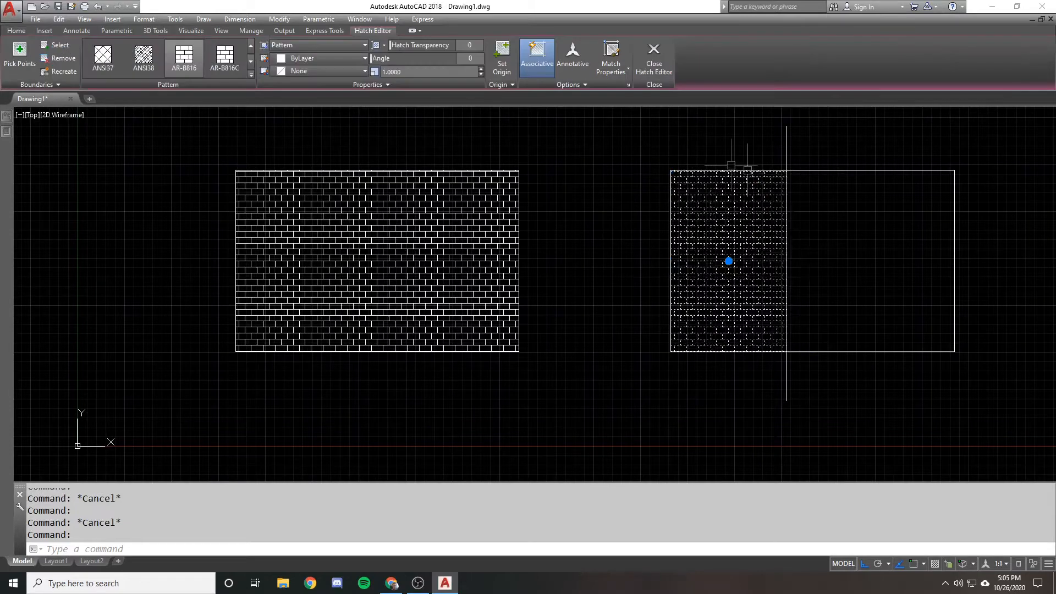
pyautogui.press('Escape')
# Erase the vertical line through the right rectangle and check the grips of the hatch it bounded
pyautogui.click(786, 154)
pyautogui.write('e')
pyautogui.press('Return')
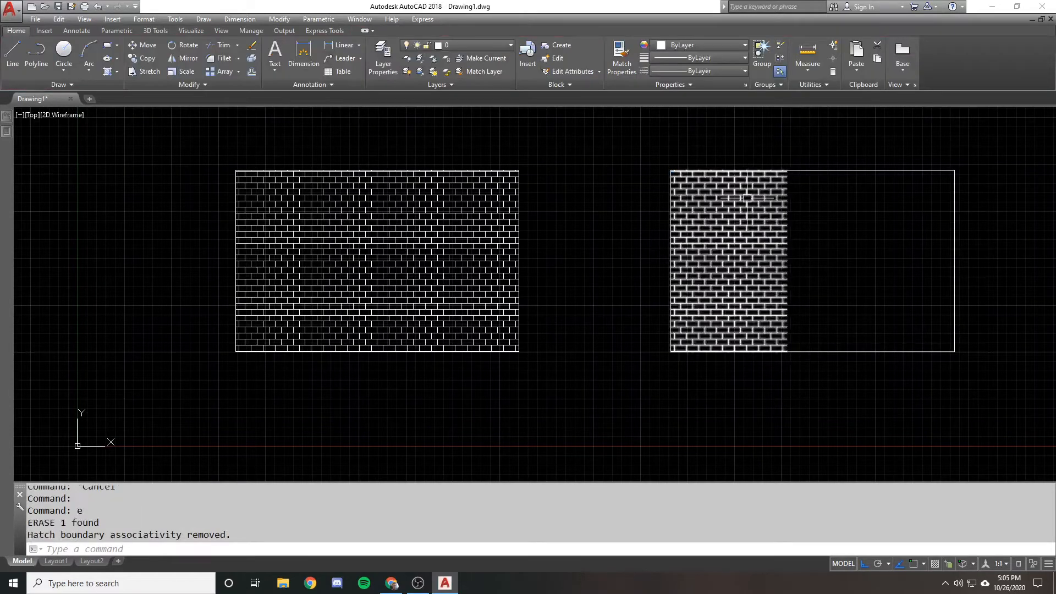
pyautogui.click(728, 236)
pyautogui.press('Escape')
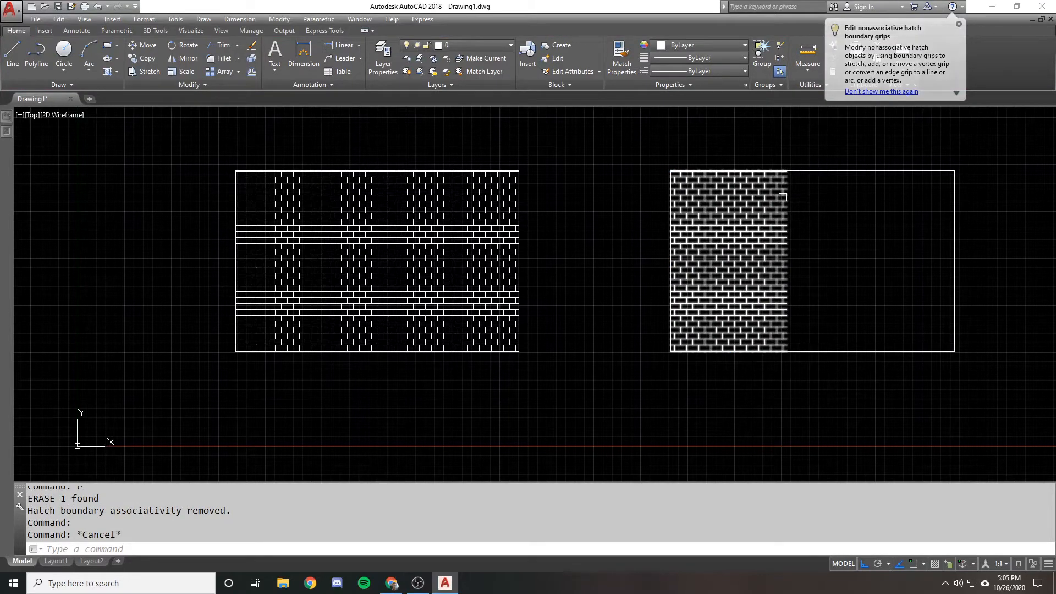
# Erase the right rectangle's outline and select the remaining brick hatch to inspect its grips
pyautogui.click(876, 160)
pyautogui.click(834, 217)
pyautogui.write('e')
pyautogui.press('Return')
pyautogui.moveTo(701, 258); pyautogui.dragTo(591, 227, button='middle')
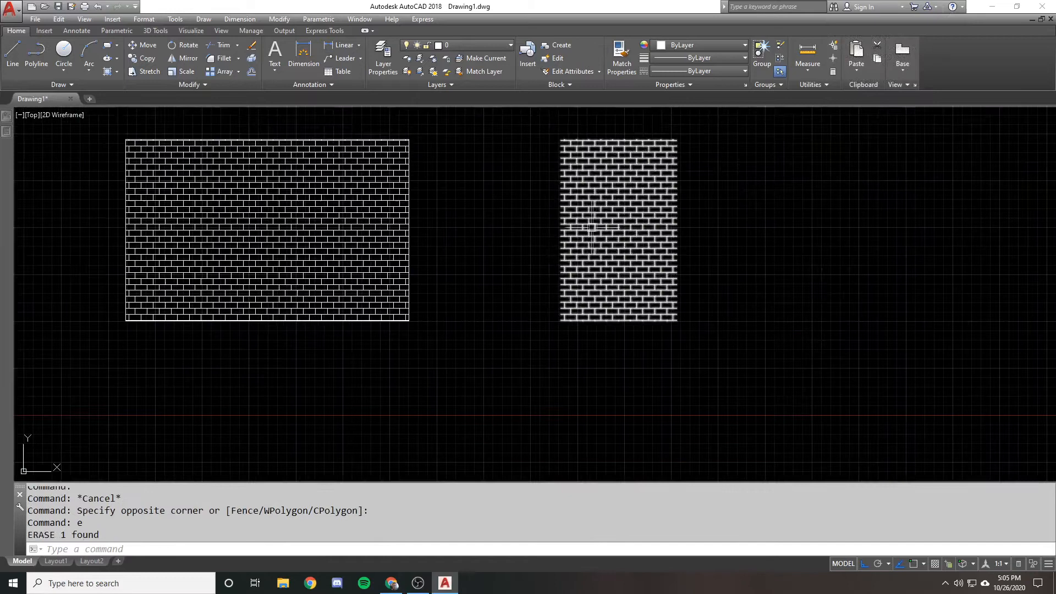
pyautogui.click(591, 227)
pyautogui.press('Escape')
pyautogui.moveTo(626, 190); pyautogui.dragTo(663, 218, button='middle')
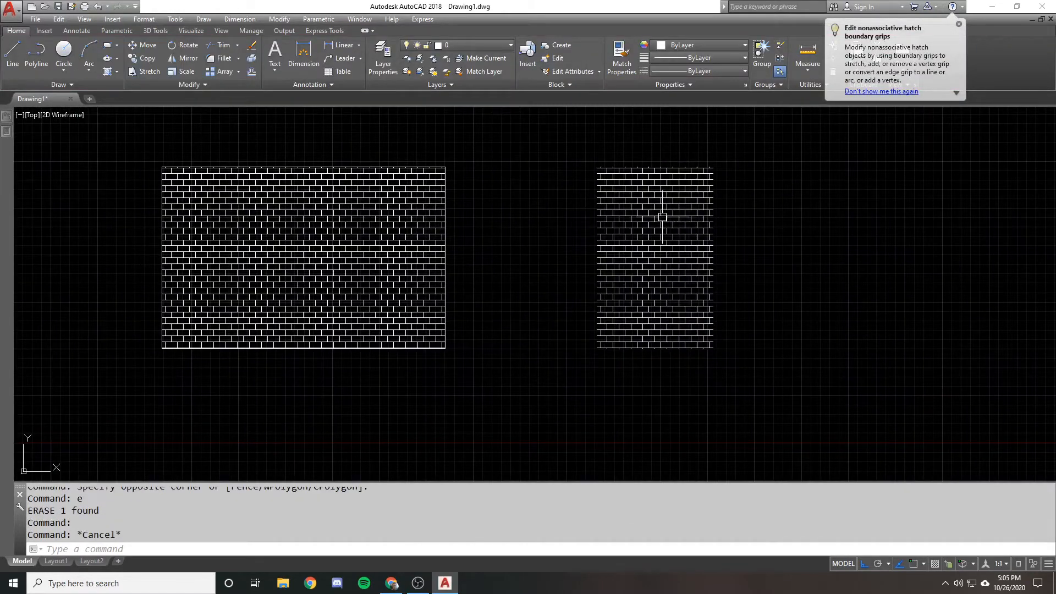
# Undo the erasures of the right rectangle's outline and the vertical line bounding its brick hatch
pyautogui.hotkey('ctrl', 'z')
pyautogui.hotkey('ctrl', 'z')
pyautogui.hotkey('ctrl', 'z')
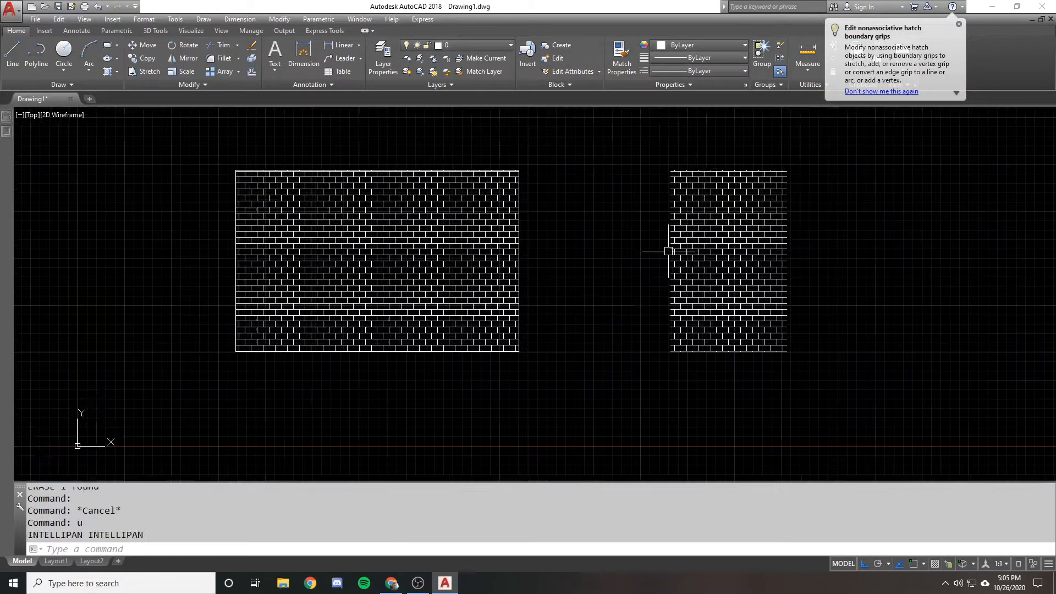
# Stretch the lower-left corner of the right rectangle down and outward with Ortho off, using a crossing selection
pyautogui.write('s')
pyautogui.press('Return')
pyautogui.click(691, 376)
pyautogui.click(622, 306)
pyautogui.press('Return')
pyautogui.press('F8')
pyautogui.click(641, 268)
pyautogui.click(587, 282)
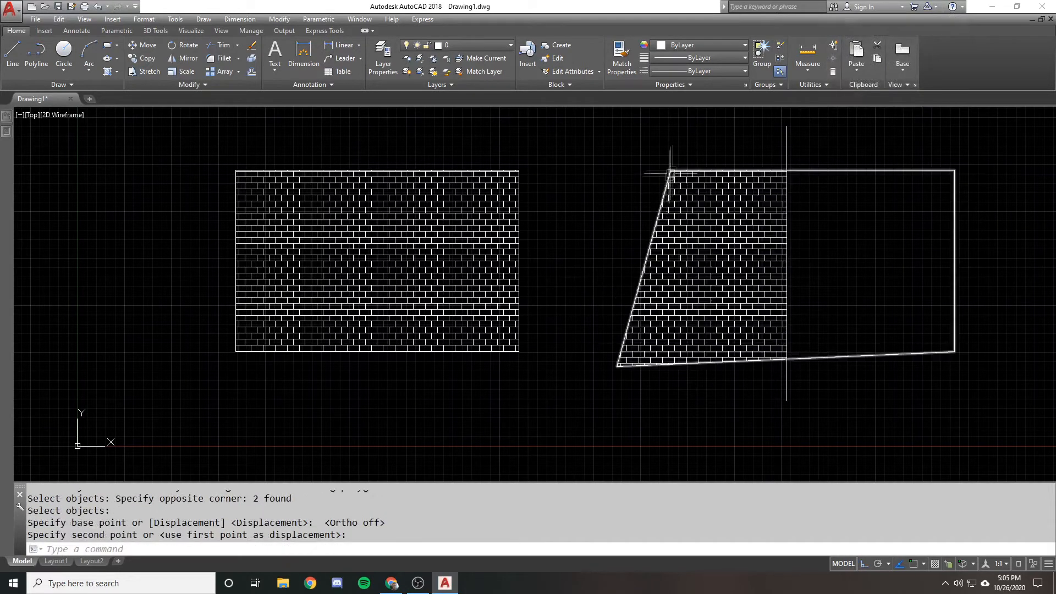
pyautogui.press('Return')
pyautogui.moveTo(689, 158); pyautogui.dragTo(598, 198)
pyautogui.press('Return')
pyautogui.click(590, 199)
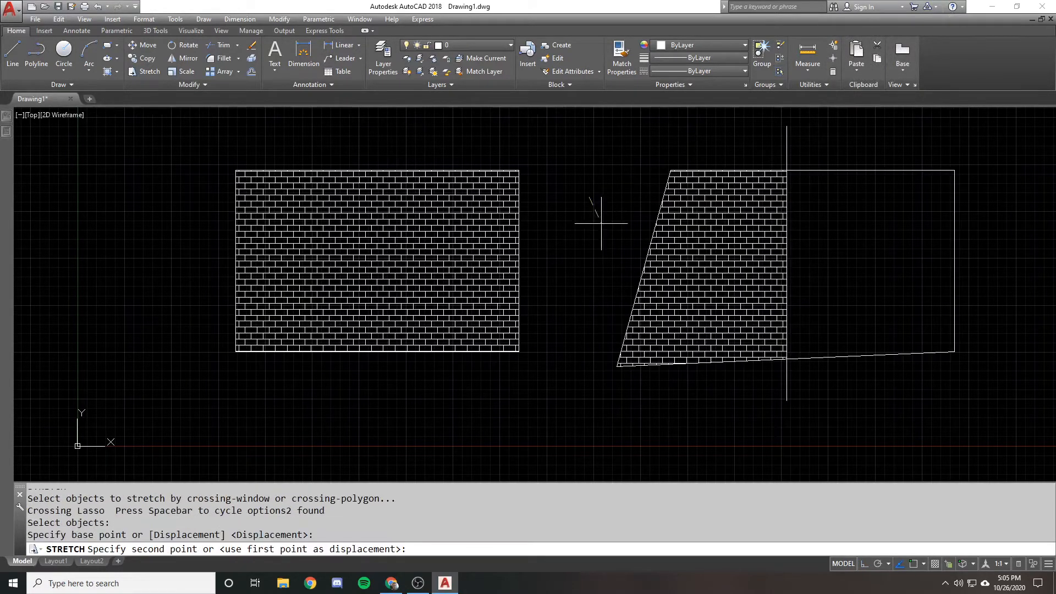
pyautogui.press('Escape')
# Try stretching the vertical line's upper end to the left across the brick hatch, and undo that stretch
pyautogui.write('s')
pyautogui.press('Return')
pyautogui.click(811, 140)
pyautogui.click(765, 136)
pyautogui.press('Return')
pyautogui.click(915, 122)
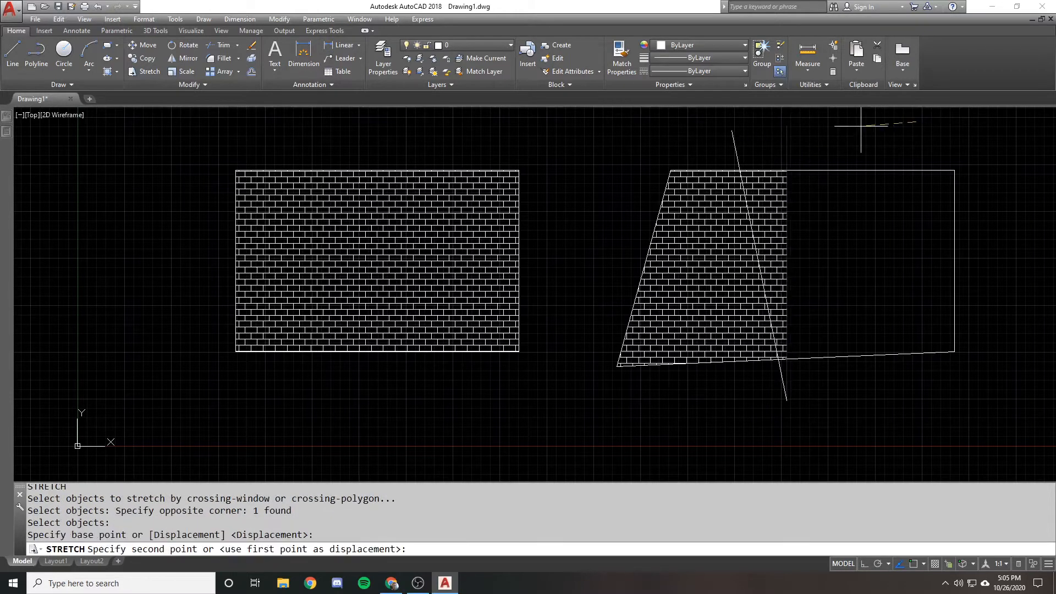
pyautogui.click(857, 126)
pyautogui.write('u')
pyautogui.press('Return')
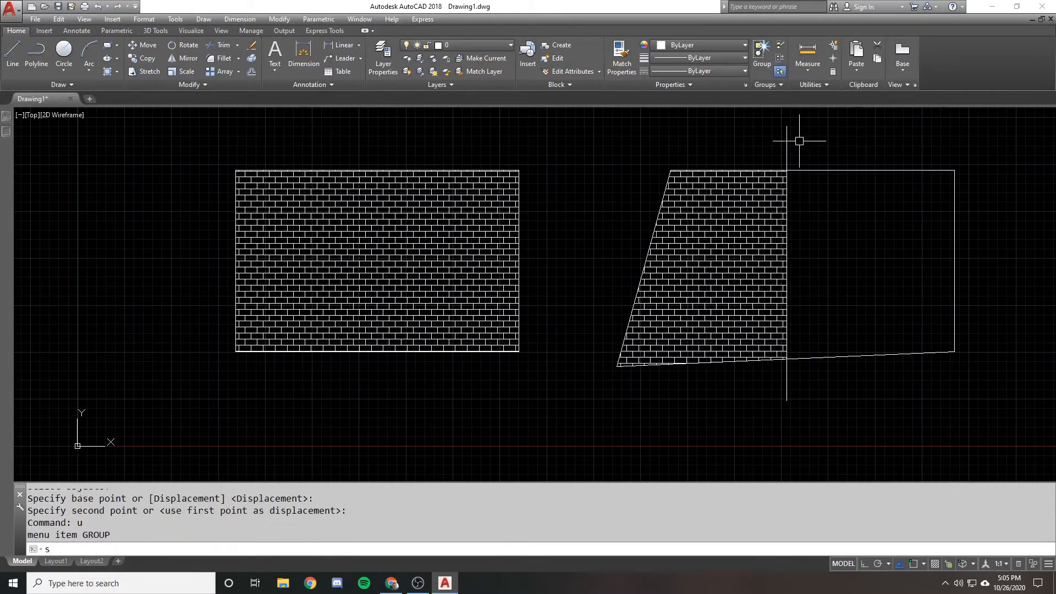
# Stretch the upper end of the vertical line to the right so it slants across the right rectangle
pyautogui.write('s')
pyautogui.press('Return')
pyautogui.click(825, 137)
pyautogui.click(654, 122)
pyautogui.press('Return')
pyautogui.click(654, 123)
pyautogui.click(696, 126)
# Erase the right shape's outline together with the slanted line, keeping only the brick hatch
pyautogui.click(935, 179)
pyautogui.click(867, 158)
pyautogui.click(865, 158)
pyautogui.click(772, 147)
pyautogui.write('e')
pyautogui.press('Return')
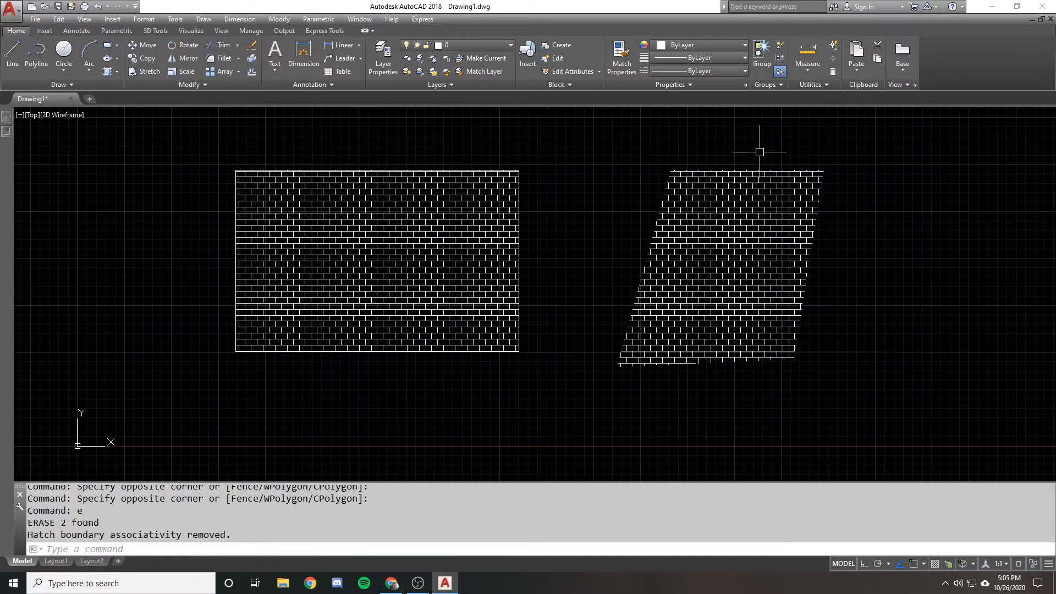
# Recreate the boundary of the right brick hatch as a polyline and associate the hatch with it
pyautogui.click(735, 208)
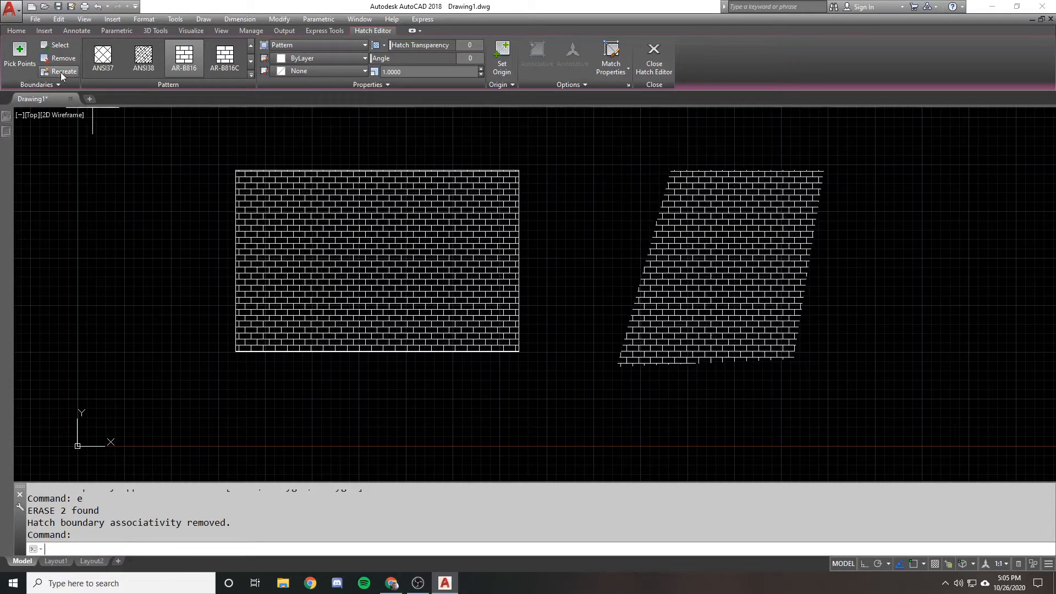
pyautogui.click(62, 72)
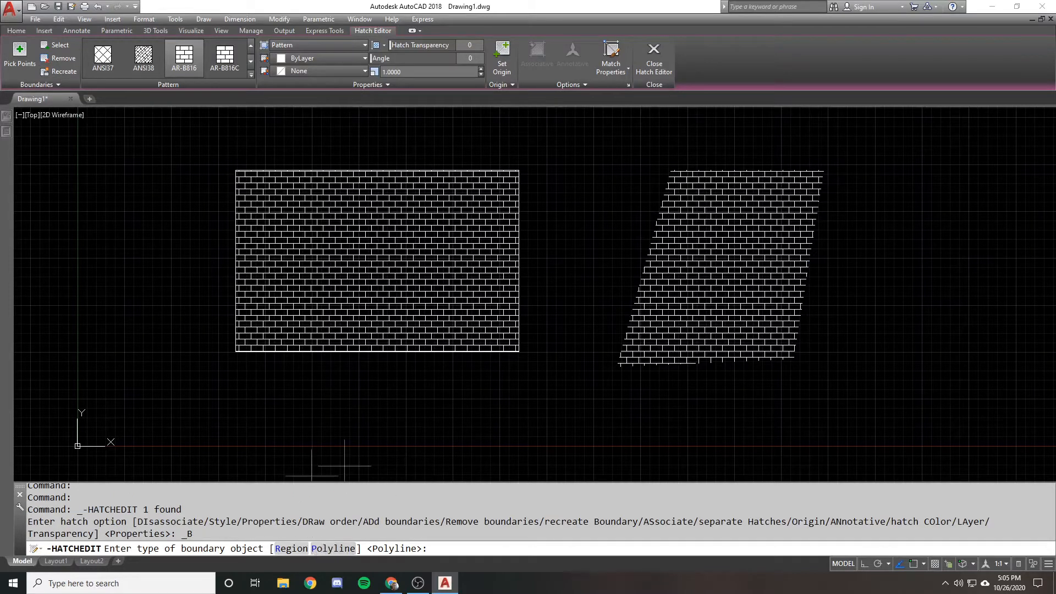
pyautogui.press('Return')
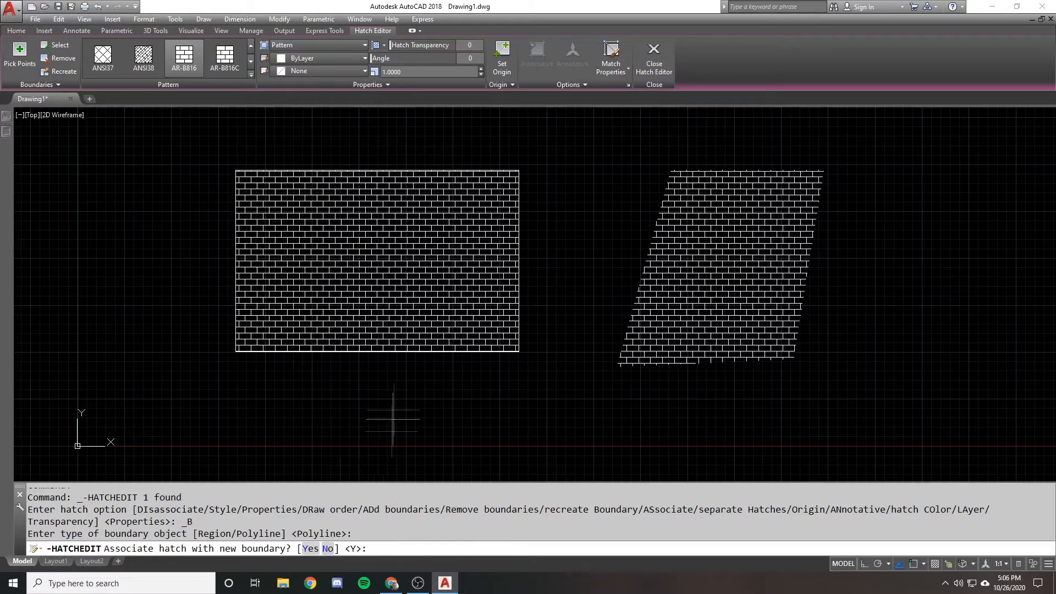
pyautogui.press('Return')
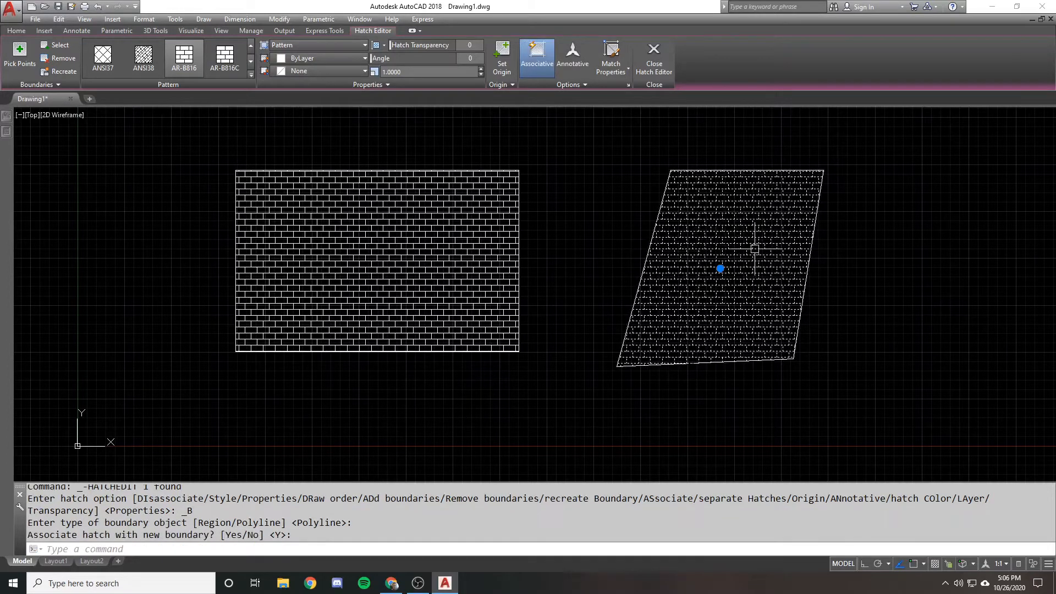
# Stretch the lower-left corner of the recreated boundary up and inward to test the hatch's associativity
pyautogui.press('Escape')
pyautogui.write('s')
pyautogui.press('Return')
pyautogui.click(643, 385)
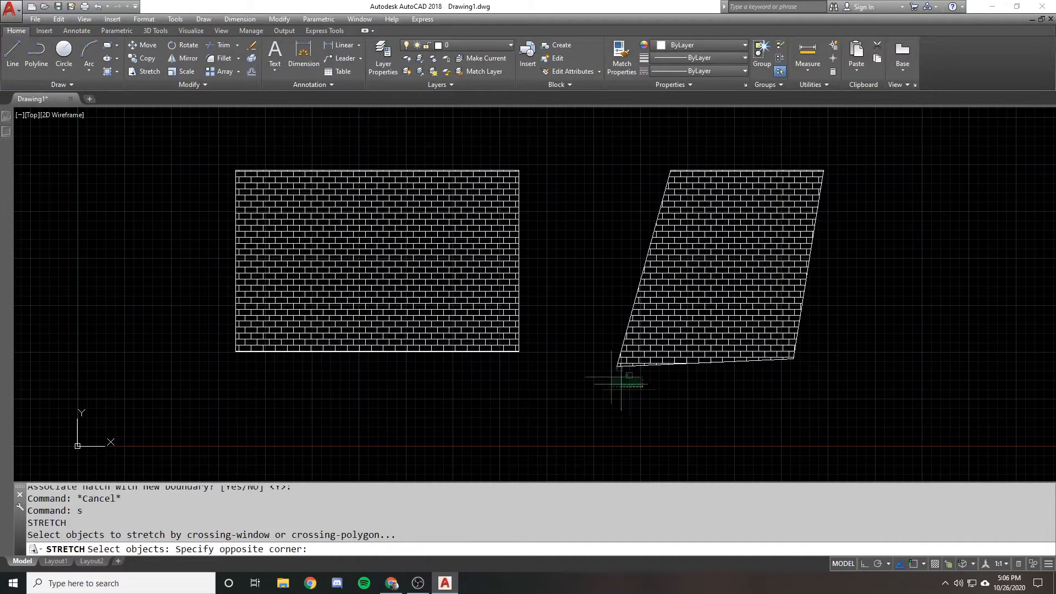
pyautogui.click(620, 381)
pyautogui.press('Return')
pyautogui.click(586, 293)
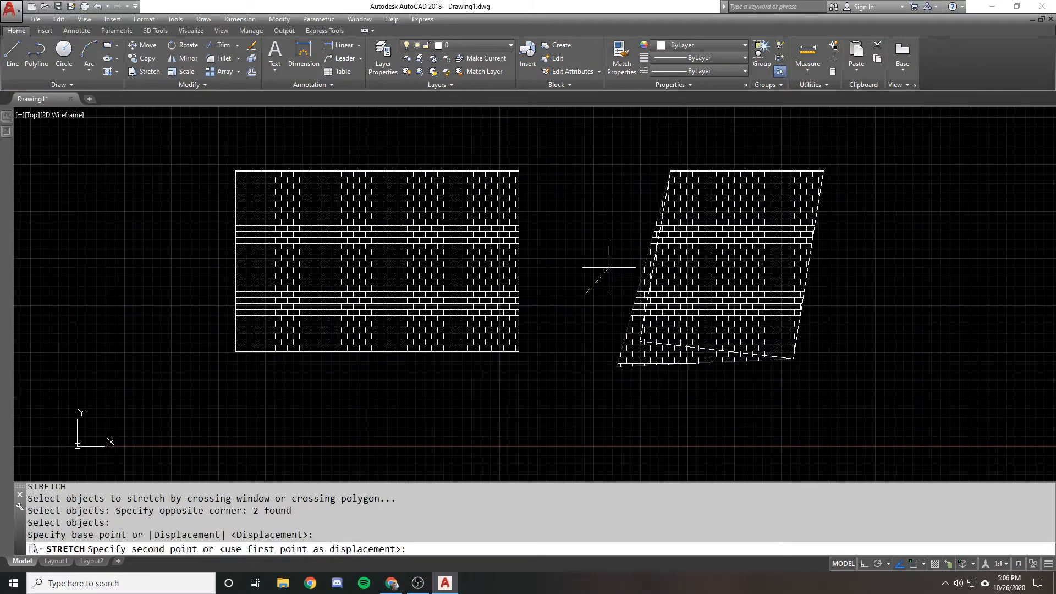
pyautogui.click(641, 253)
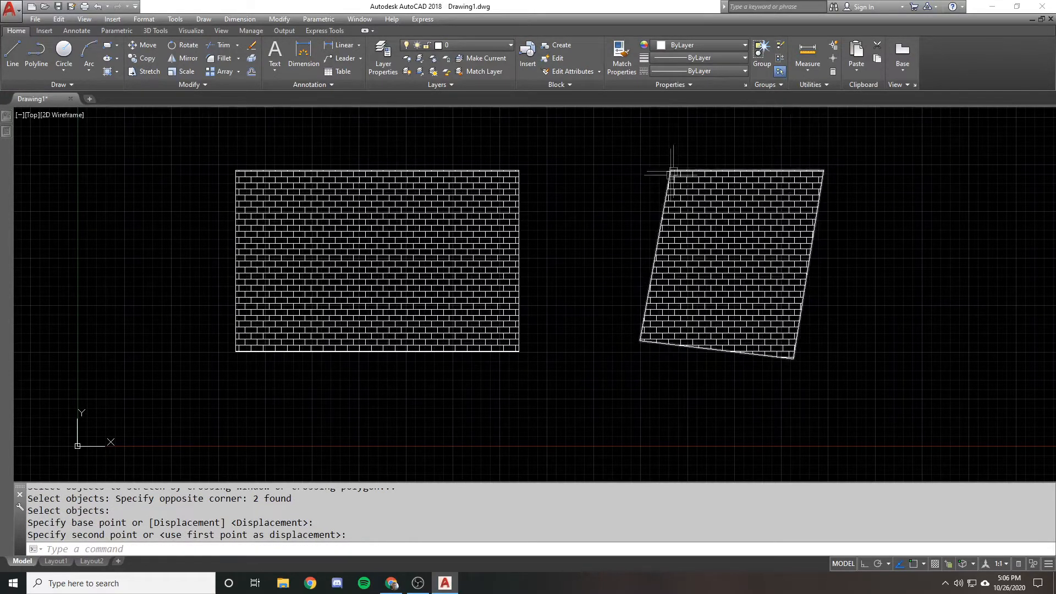
# Select the recreated boundary polyline to inspect its grips, and clear the selection
pyautogui.click(645, 306)
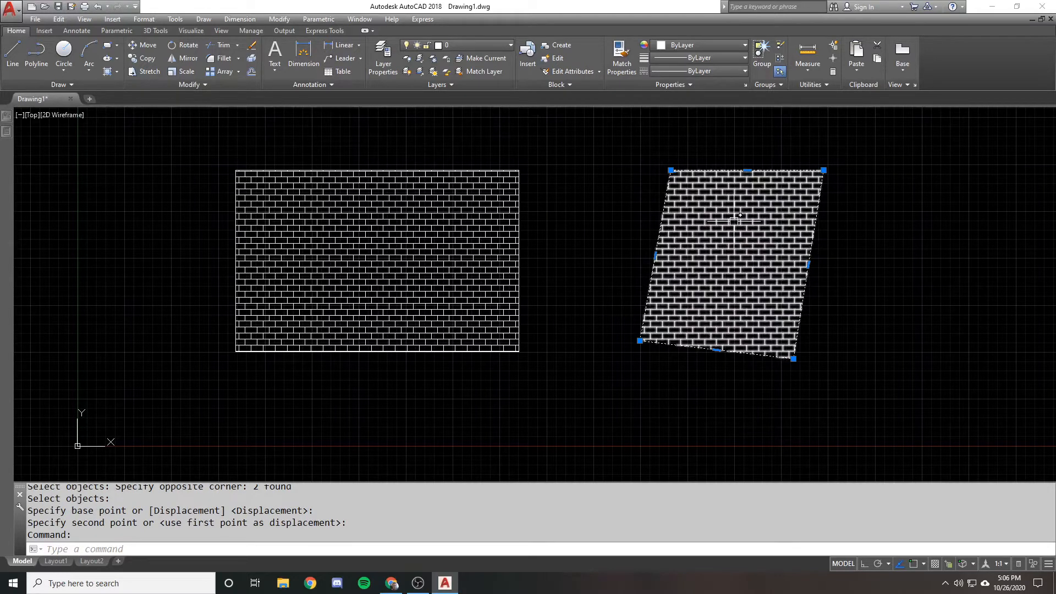
pyautogui.press('Escape')
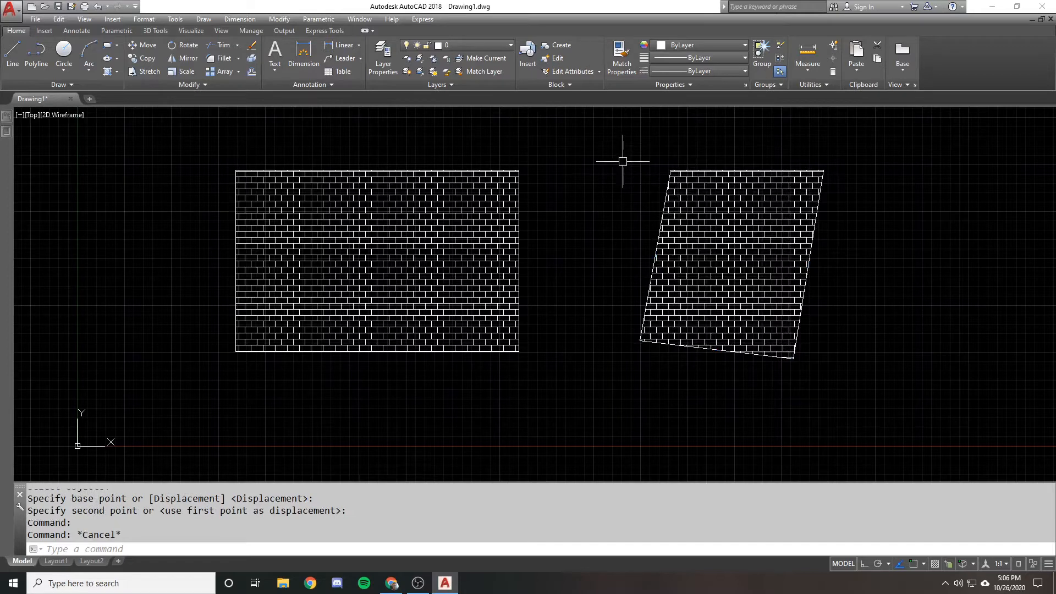
pyautogui.press('Escape')
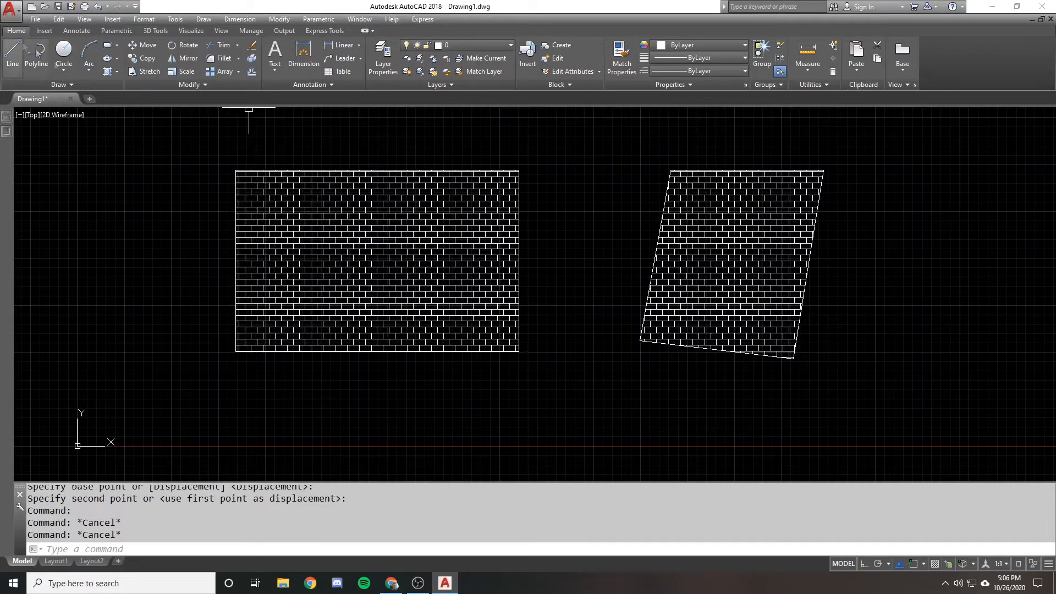
pyautogui.write('hatc')
pyautogui.press('Return')
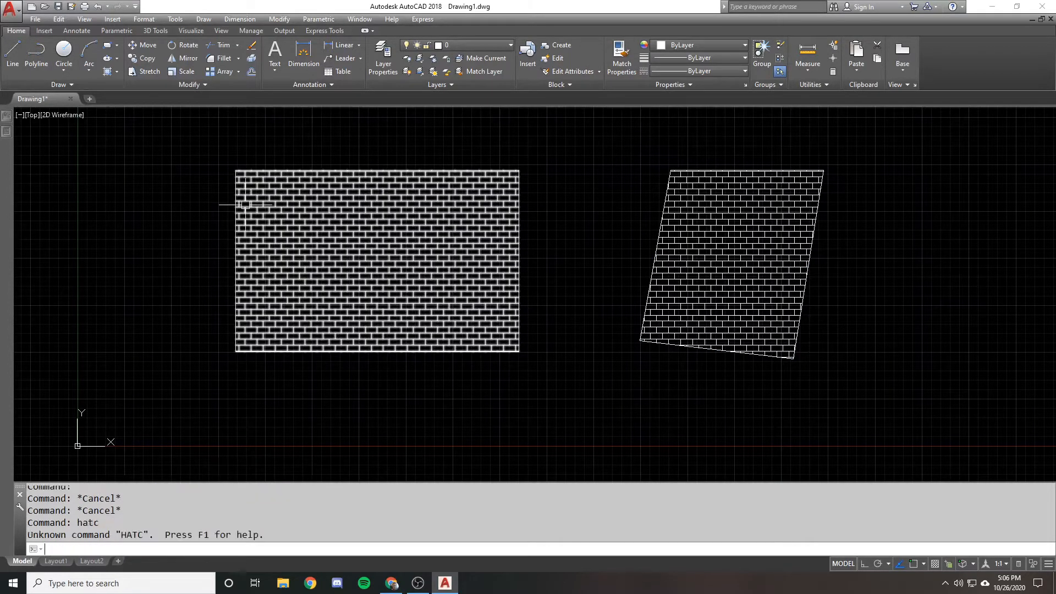
pyautogui.press('Escape')
pyautogui.write('hatch')
pyautogui.press('Return')
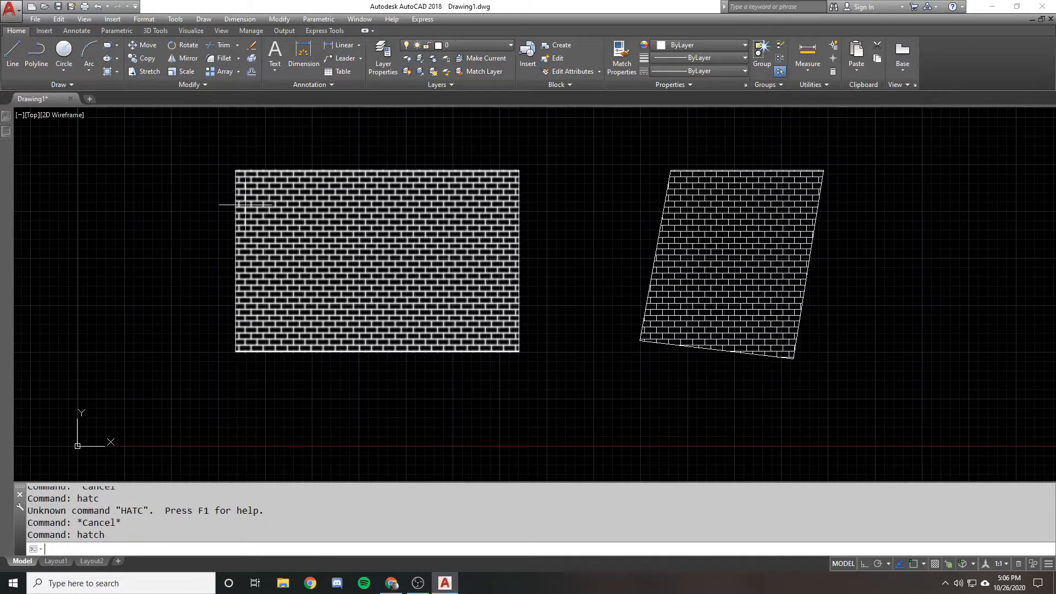
pyautogui.press('Escape')
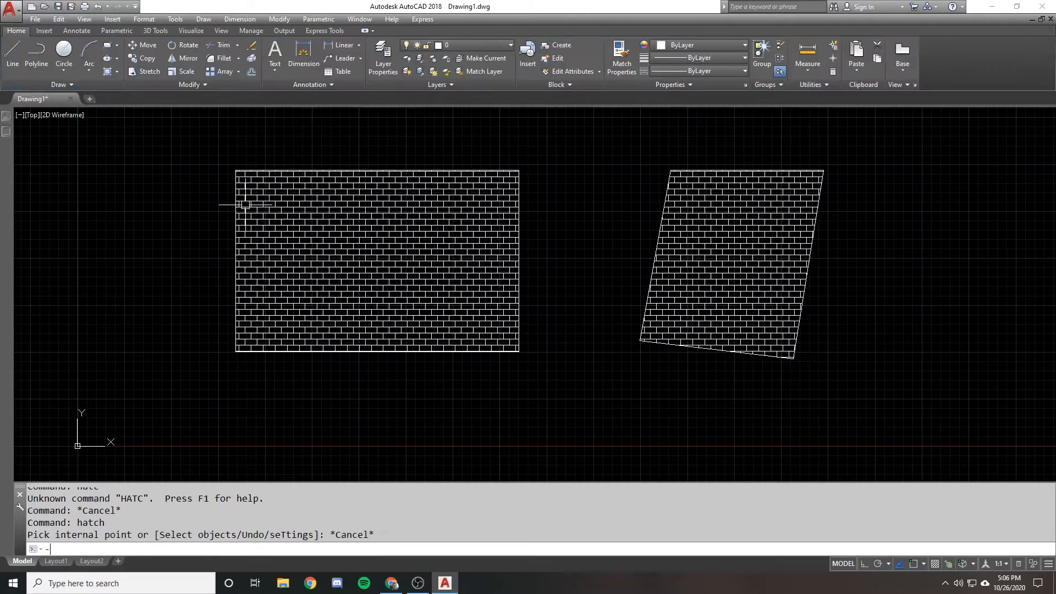
pyautogui.press('Return')
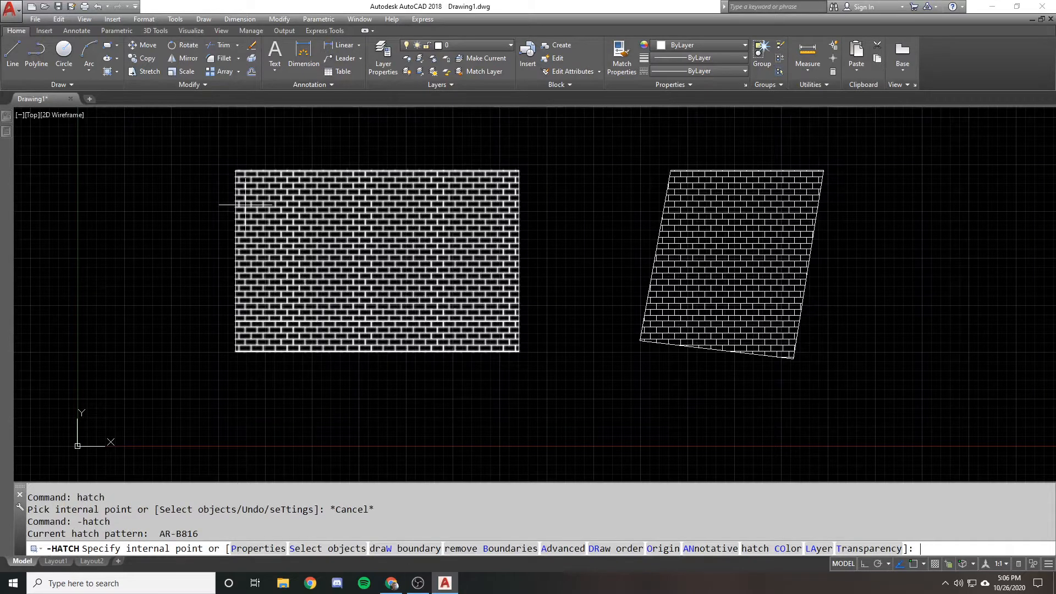
pyautogui.press('Escape')
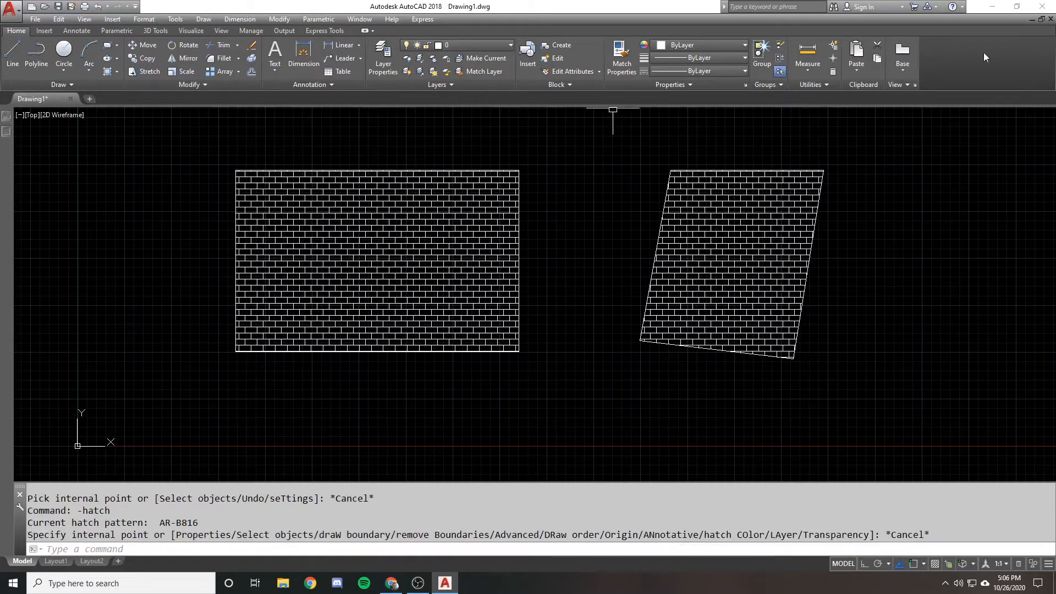
# Close the ribbon and run the Hatch command to view the Hatch and Gradient dialog, and dismiss it
pyautogui.rightClick(959, 64)
pyautogui.click(887, 158)
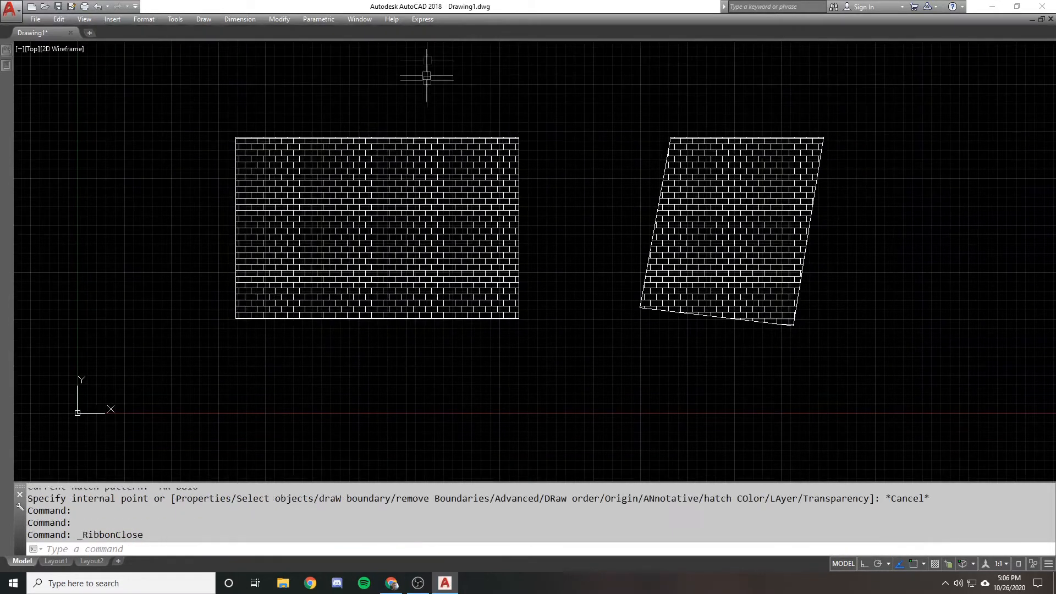
pyautogui.write('hatch')
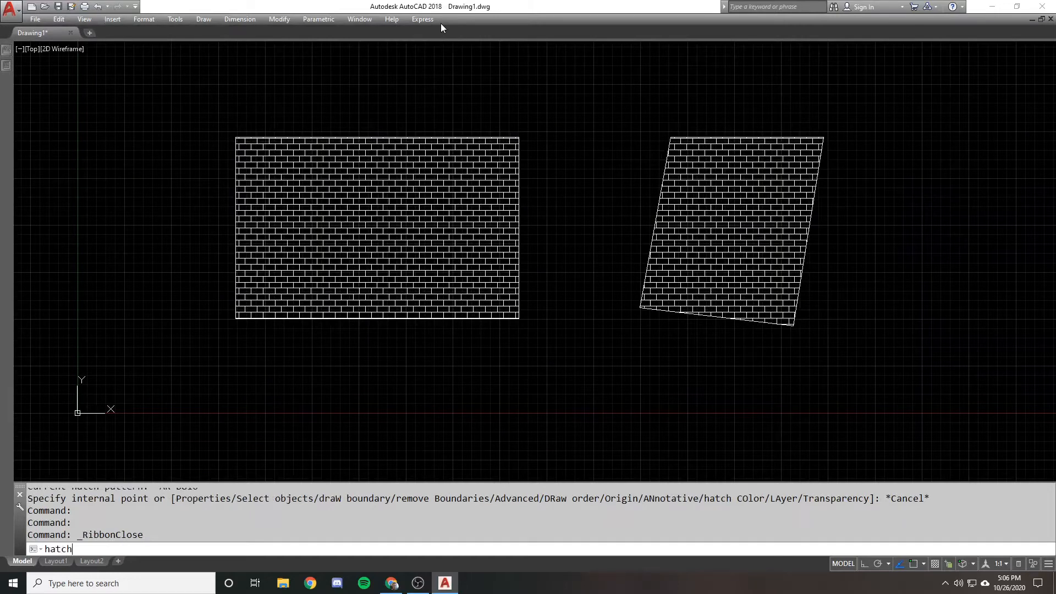
pyautogui.press('Return')
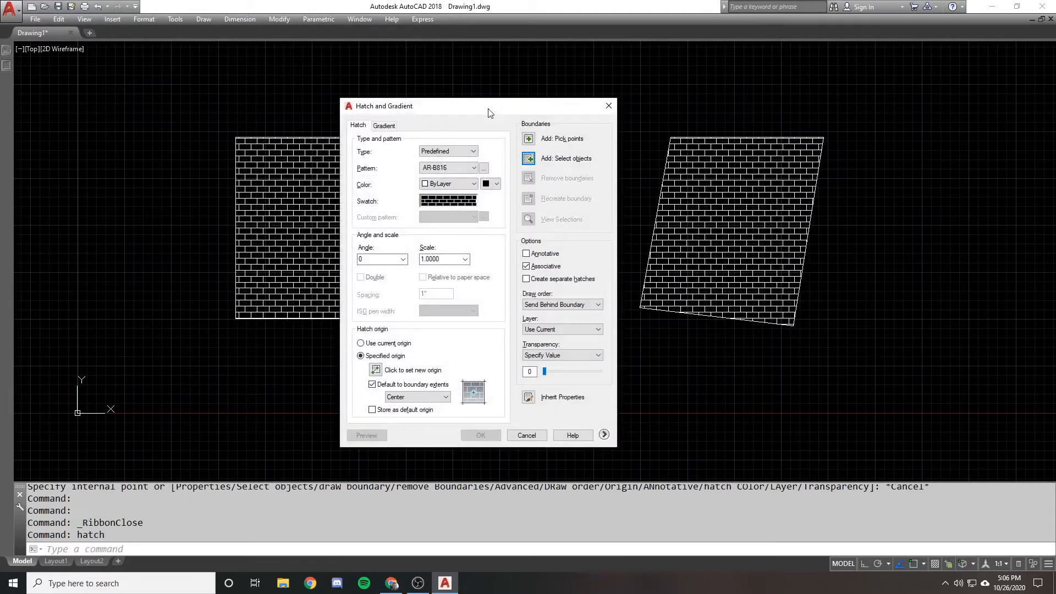
pyautogui.moveTo(490, 113); pyautogui.dragTo(517, 97)
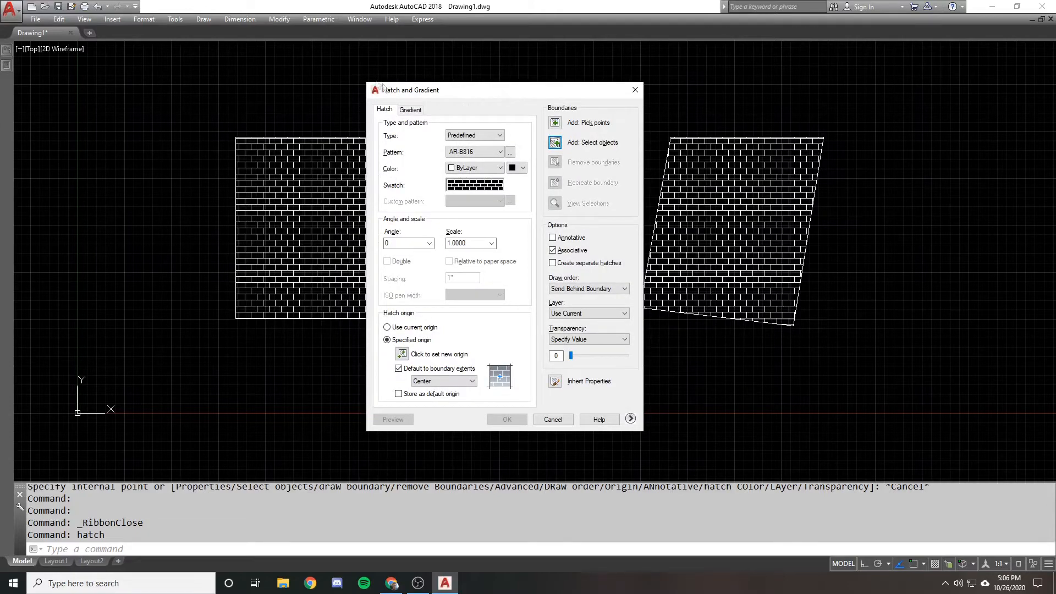
pyautogui.press('Escape')
# Draw a new empty rectangle in the open area to the right of the two hatched shapes
pyautogui.scroll(-4, 496, 155)
pyautogui.write('rec')
pyautogui.moveTo(698, 143); pyautogui.dragTo(561, 169, button='middle')
pyautogui.press('Return')
pyautogui.click(581, 152)
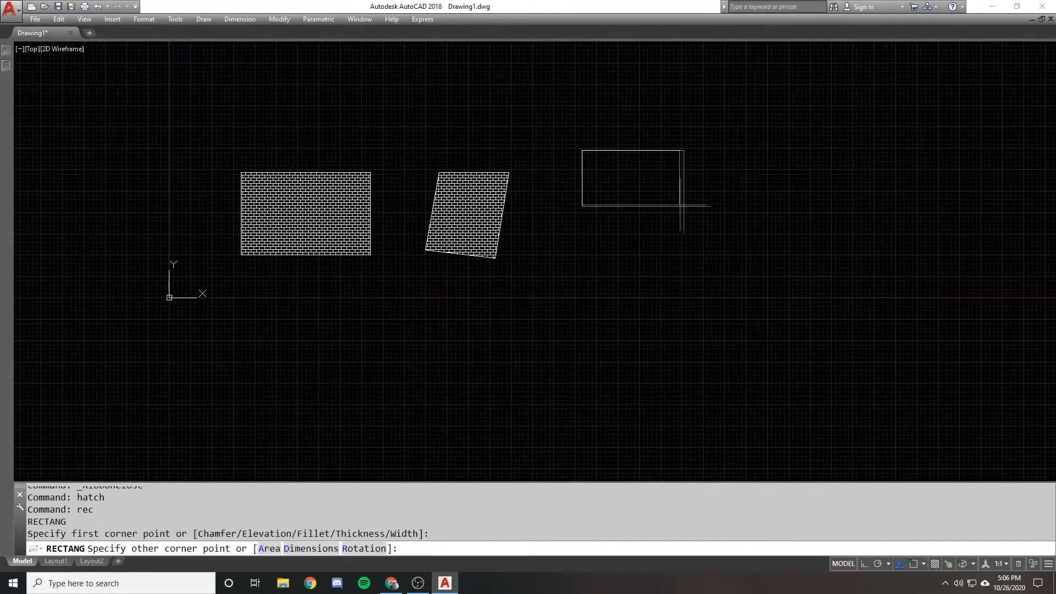
pyautogui.click(697, 214)
pyautogui.scroll(2, 630, 194)
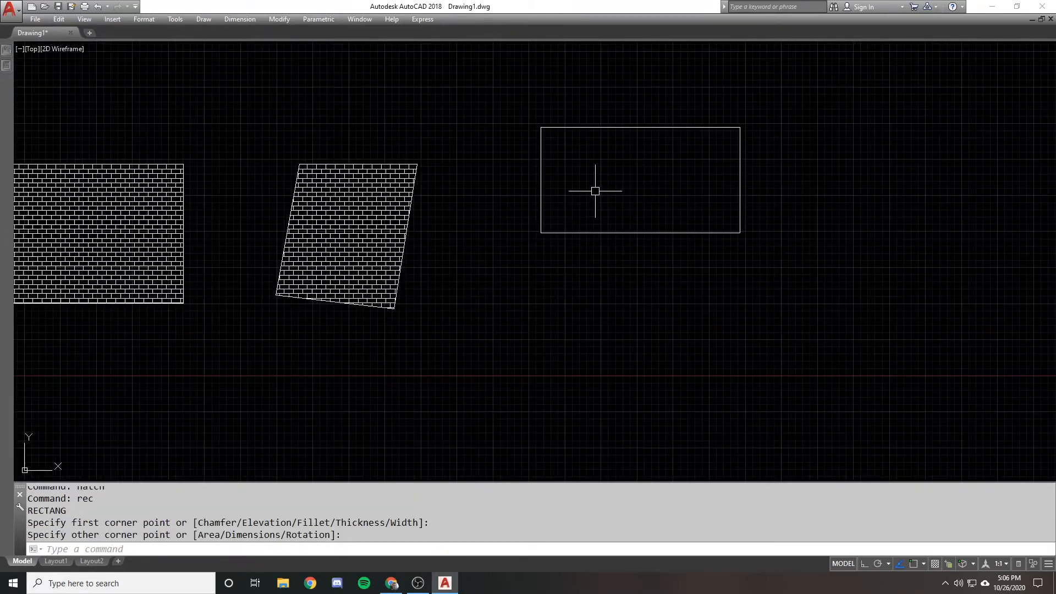
# Open the Hatch and Gradient dialog and review the hatch type choices and the gradient options
pyautogui.write('h')
pyautogui.press('Return')
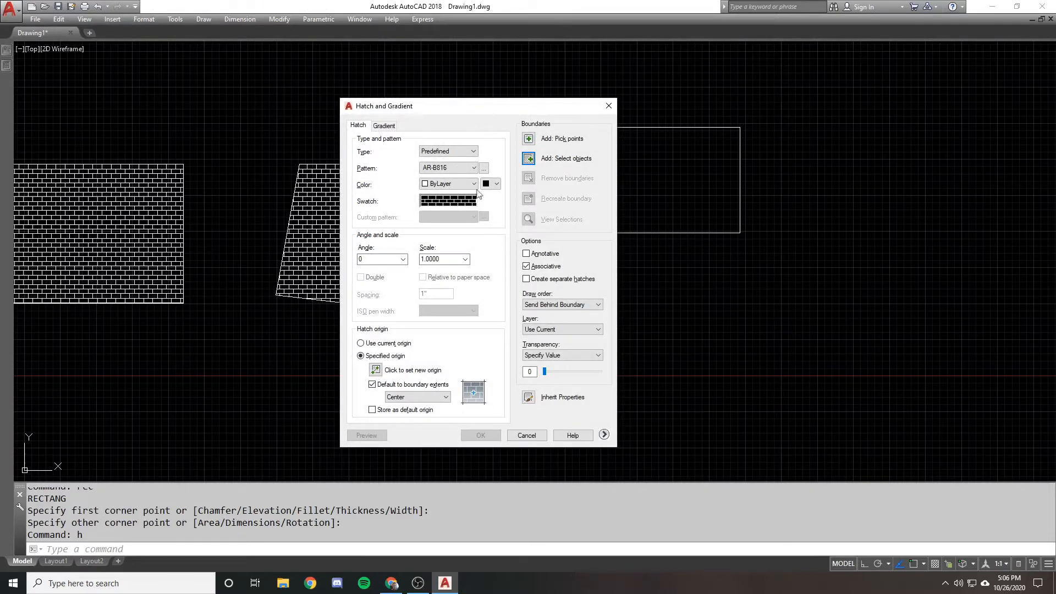
pyautogui.click(476, 151)
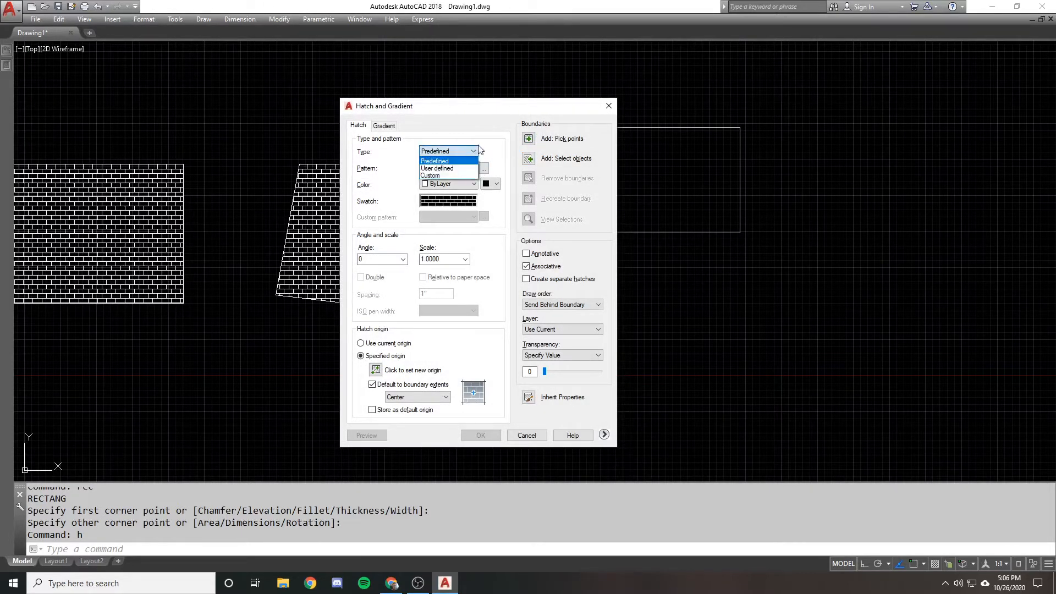
pyautogui.click(468, 149)
pyautogui.click(453, 152)
pyautogui.click(456, 133)
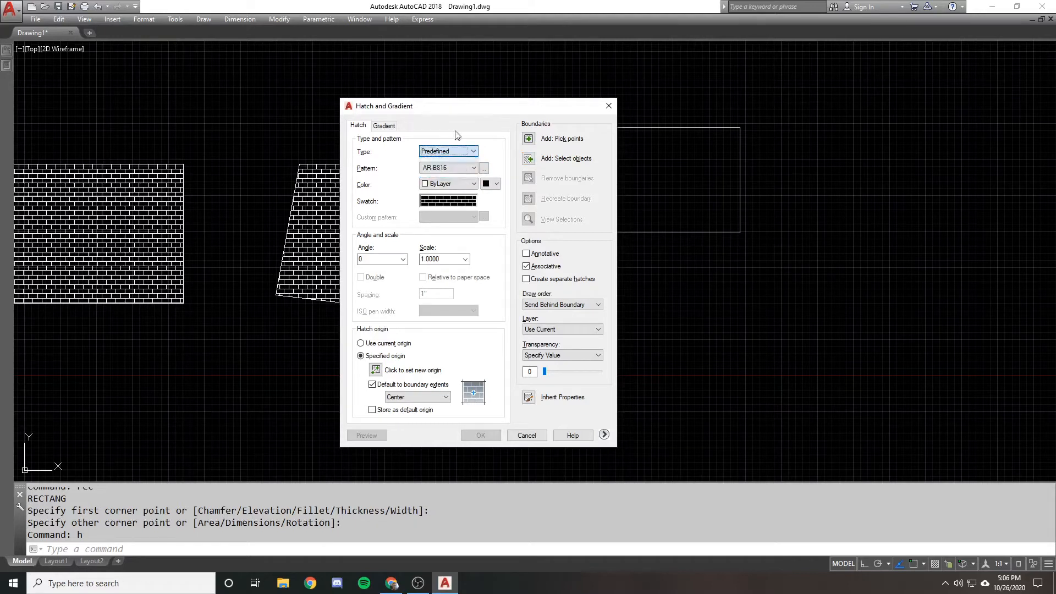
pyautogui.click(383, 127)
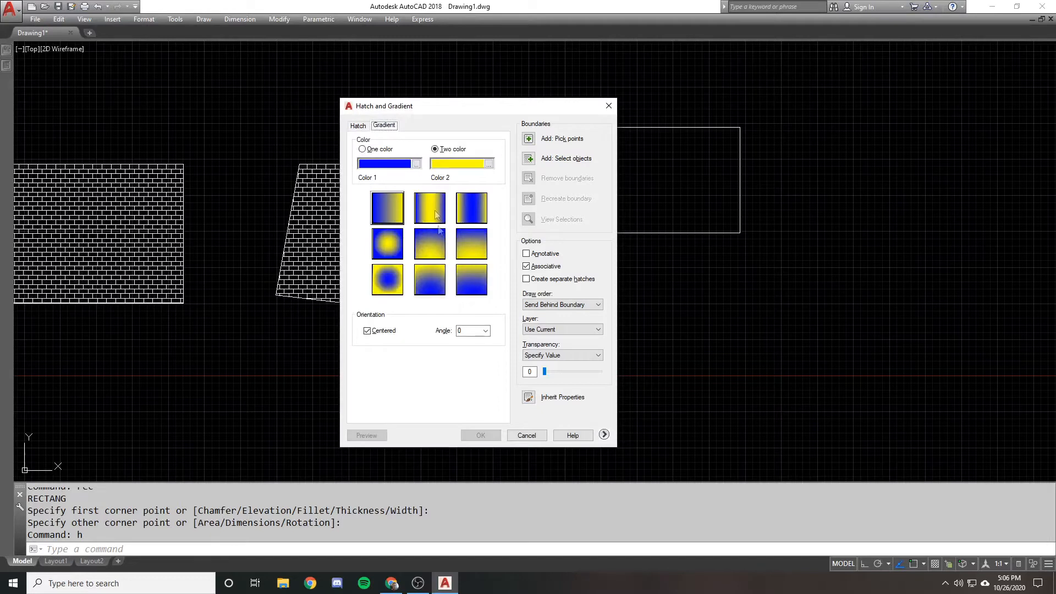
pyautogui.click(358, 125)
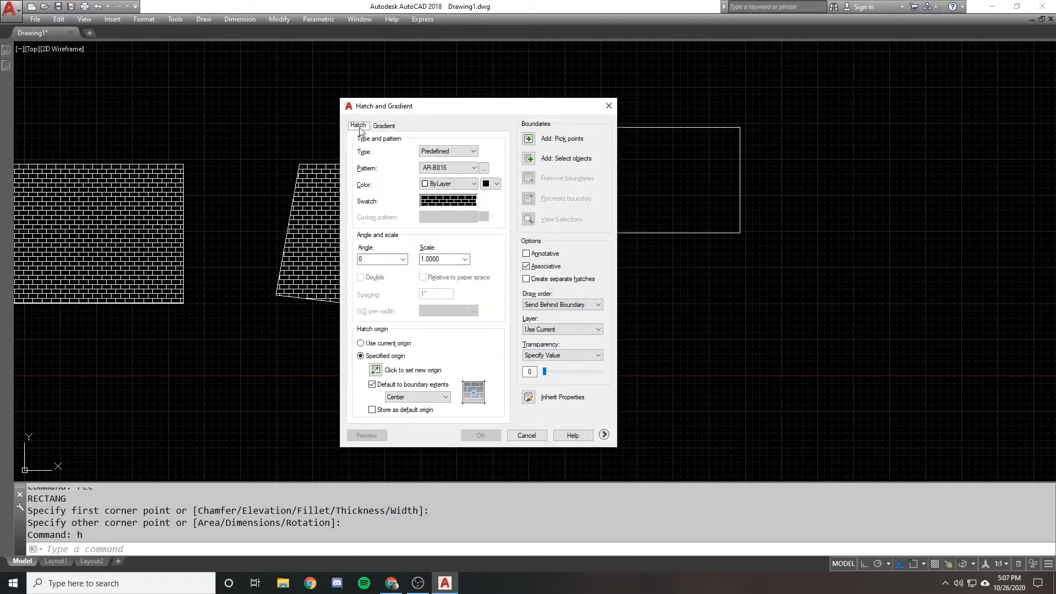
# Browse the predefined, ISO and custom patterns in the Hatch Pattern Palette and choose AR-B816
pyautogui.click(448, 168)
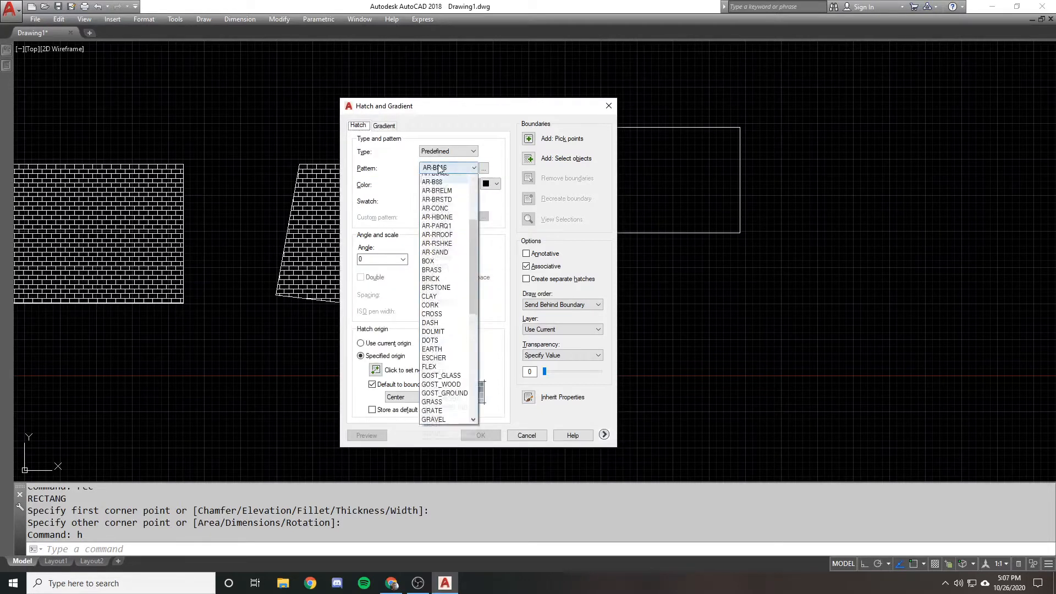
pyautogui.click(483, 171)
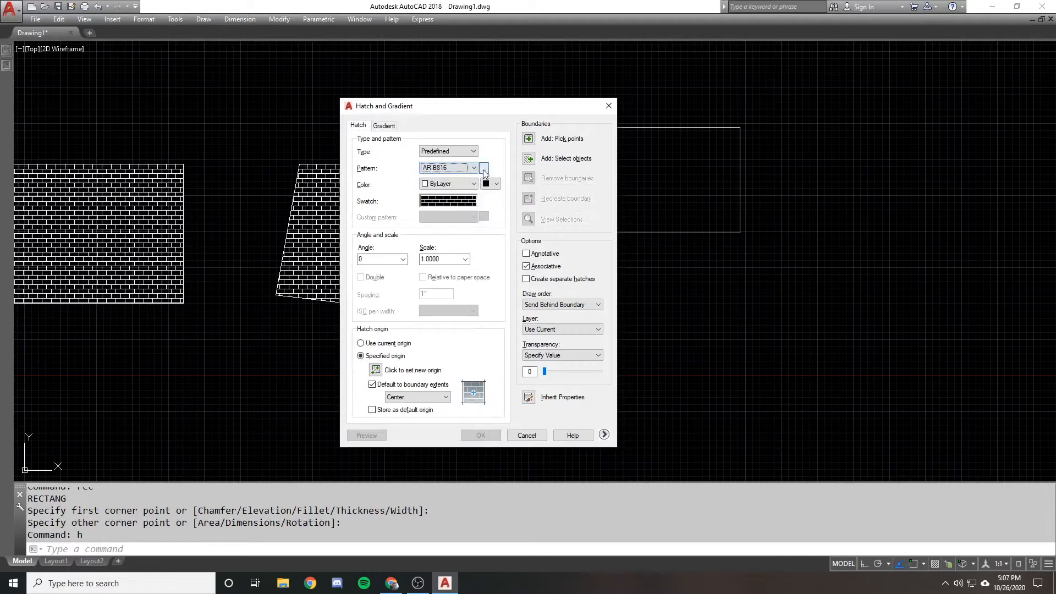
pyautogui.click(483, 169)
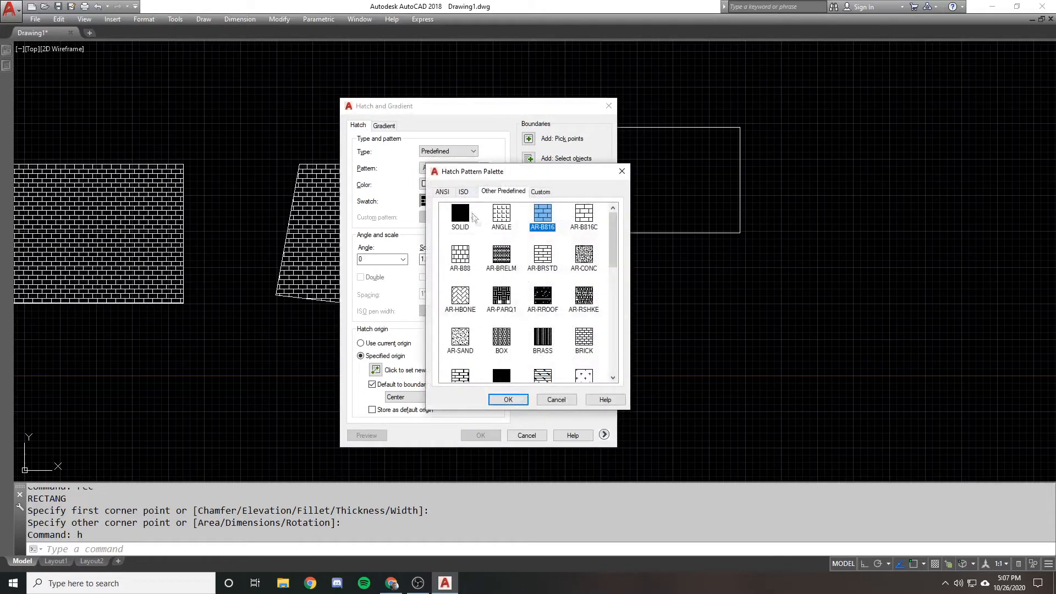
pyautogui.click(463, 192)
pyautogui.click(503, 192)
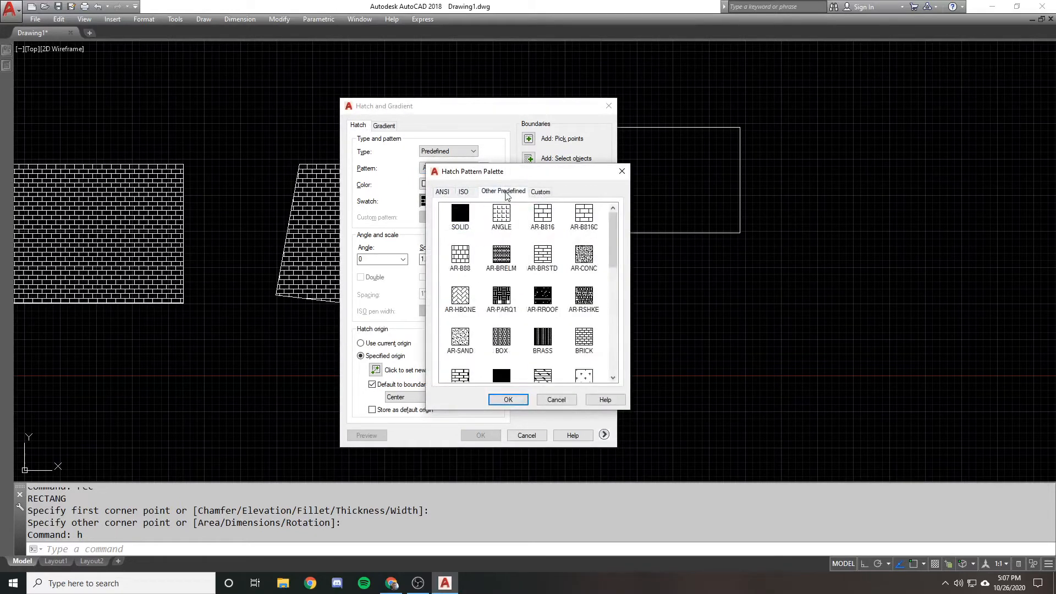
pyautogui.click(541, 194)
pyautogui.click(501, 194)
pyautogui.scroll(-6, 488, 242)
pyautogui.scroll(6, 487, 242)
pyautogui.click(530, 220)
pyautogui.click(502, 399)
# Set the hatch scale to 2 and move the dialog clear of the empty rectangle
pyautogui.click(391, 261)
pyautogui.click(451, 258)
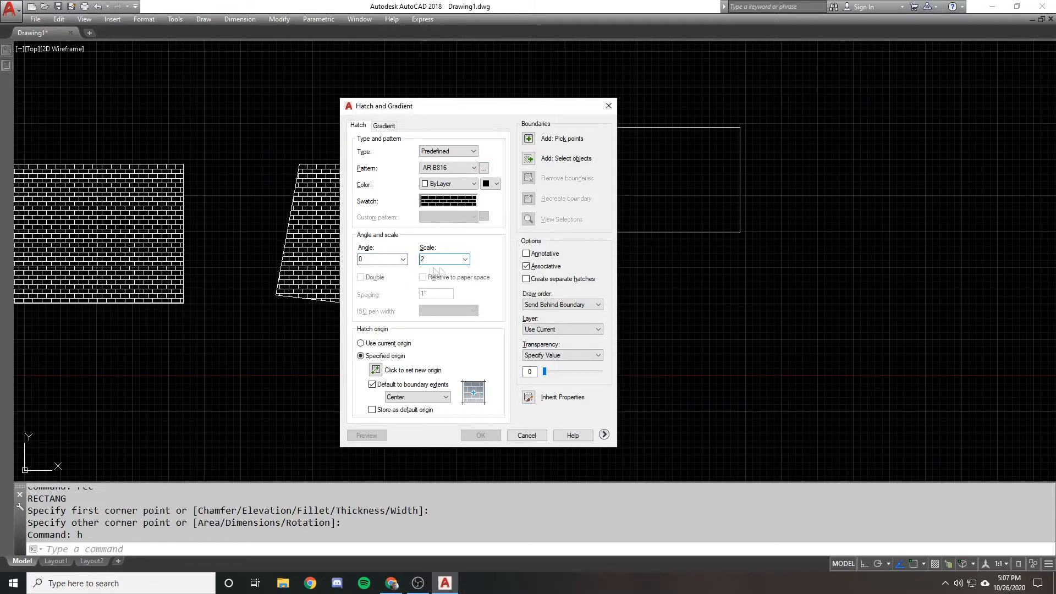
pyautogui.moveTo(507, 113); pyautogui.dragTo(397, 72)
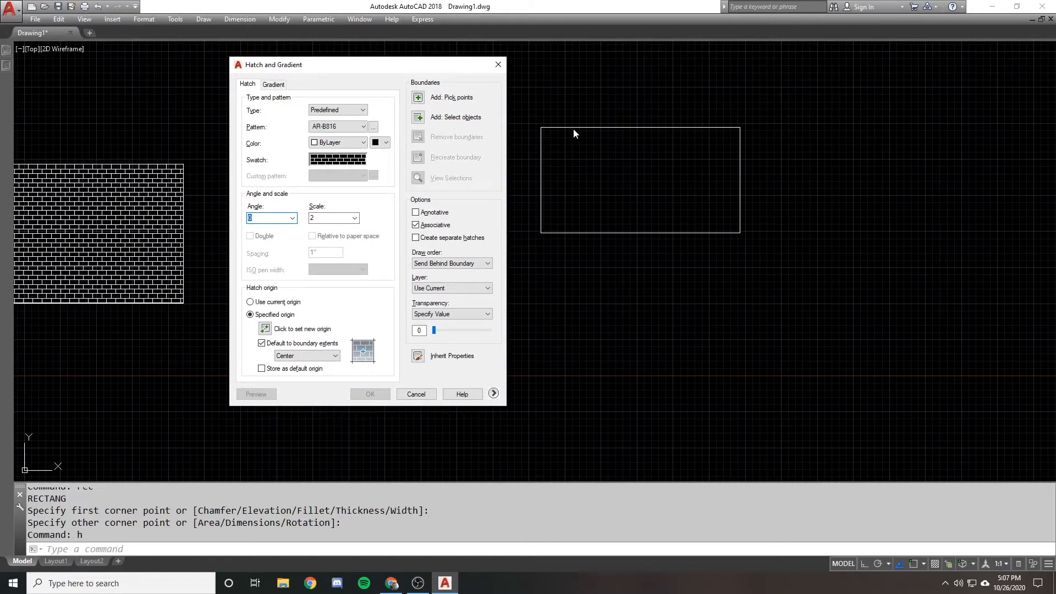
pyautogui.moveTo(427, 68)
pyautogui.mouseDown()
pyautogui.moveTo(455, 78)
pyautogui.moveTo(446, 74)
pyautogui.mouseUp()
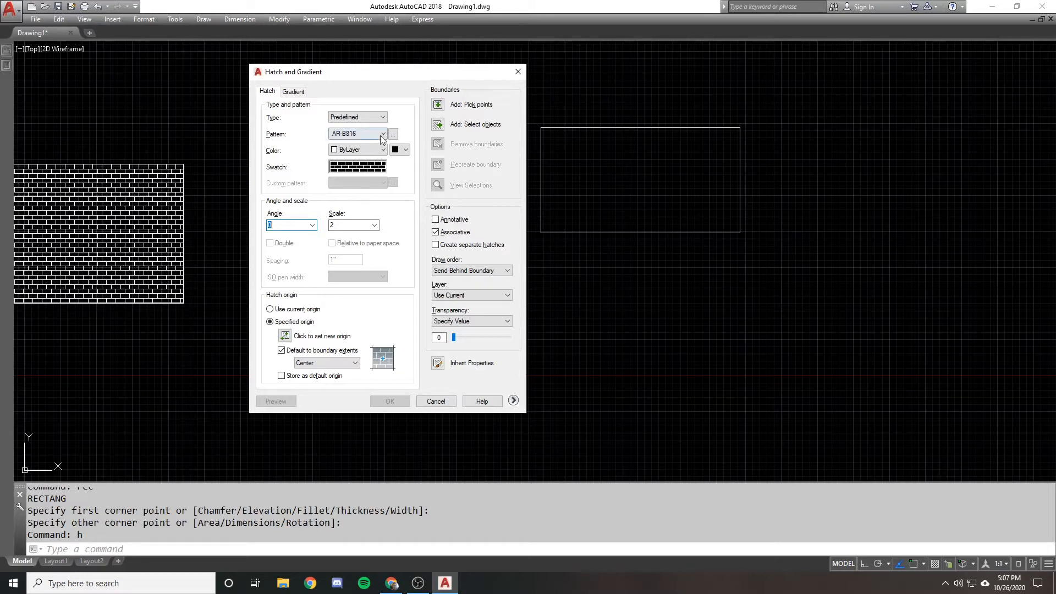
# Add the empty rectangle as the hatch boundary by selecting it as an object
pyautogui.click(437, 124)
pyautogui.click(598, 118)
pyautogui.click(519, 158)
pyautogui.press('Return')
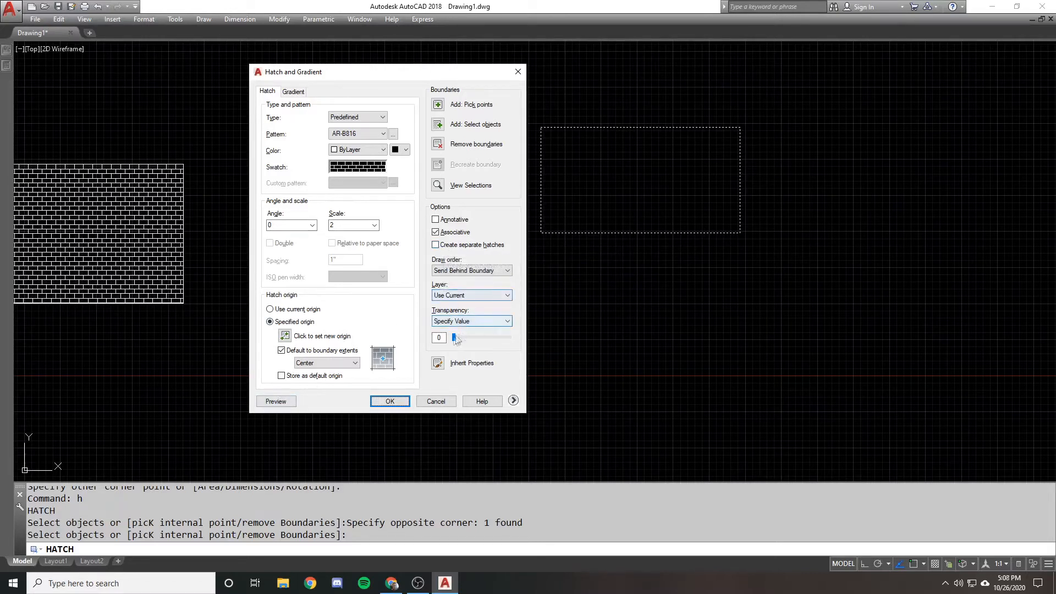
# Review the layer, transparency, draw order and color choices for the hatch without changing them
pyautogui.click(482, 296)
pyautogui.click(483, 300)
pyautogui.click(487, 320)
pyautogui.click(488, 271)
pyautogui.click(490, 270)
pyautogui.click(363, 152)
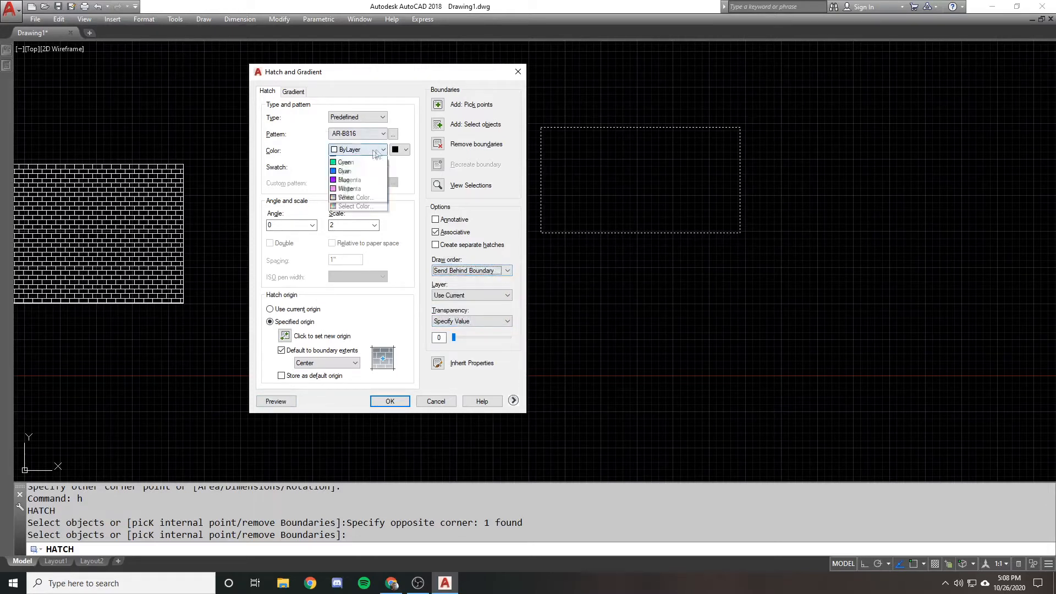
pyautogui.click(412, 112)
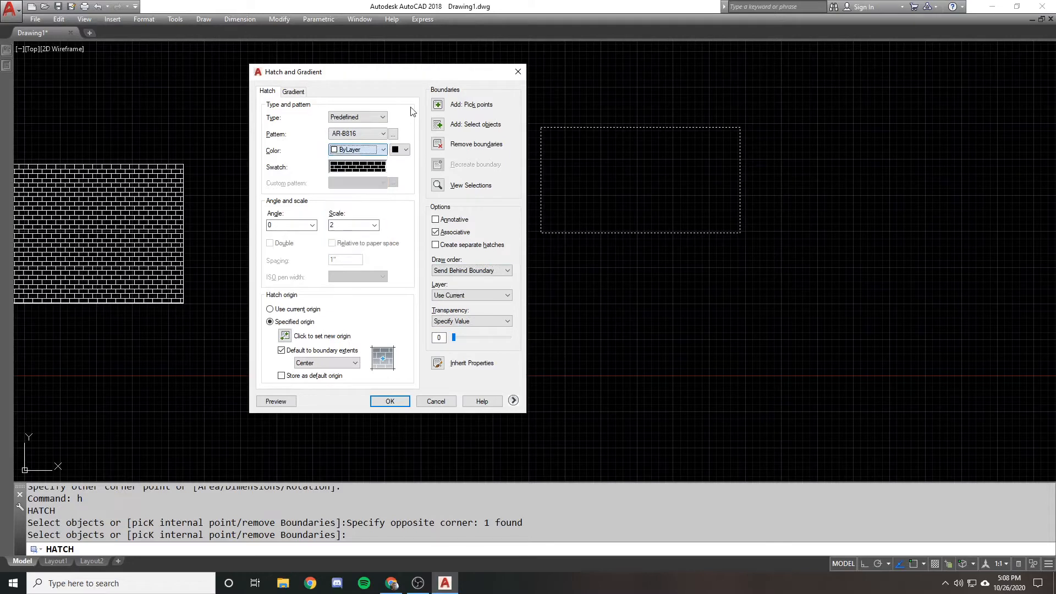
# Preview the brick hatch in the rectangle and apply it
pyautogui.click(277, 402)
pyautogui.click(559, 235)
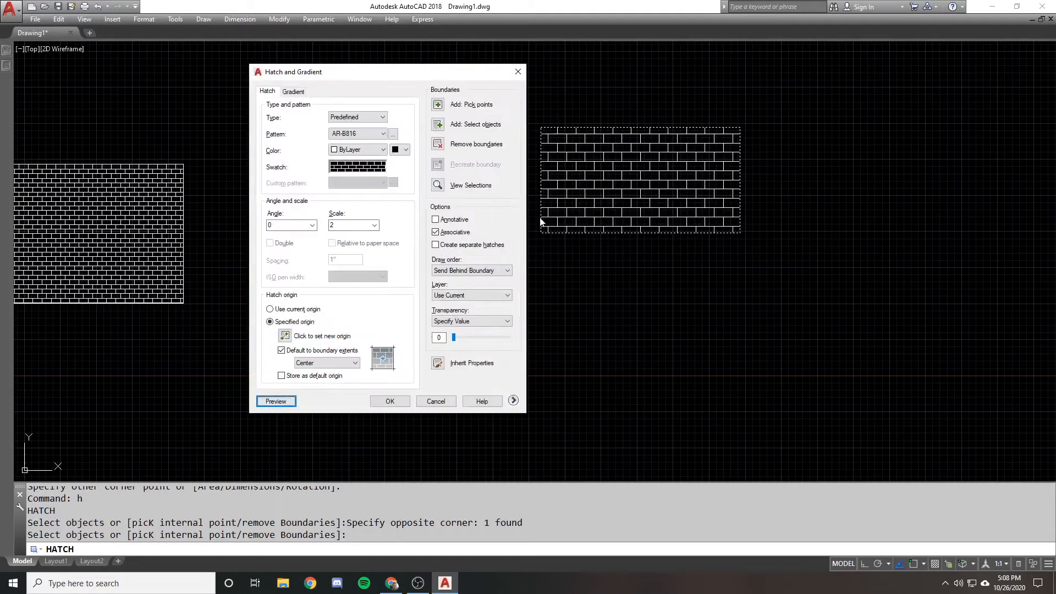
pyautogui.click(400, 402)
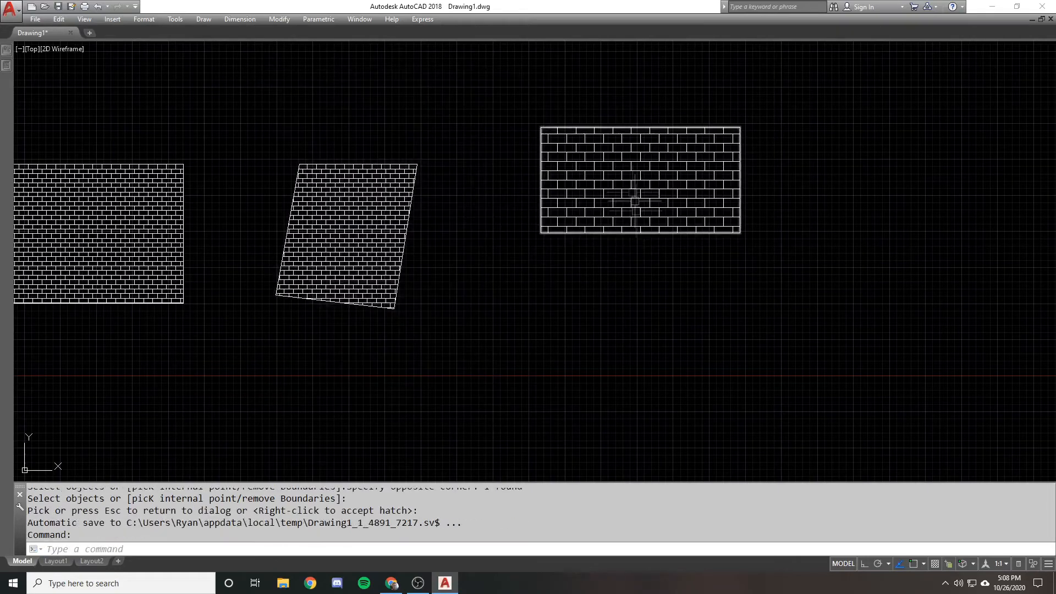
pyautogui.press('Escape')
# Draw a small circle in the open space to the right of the newly hatched rectangle
pyautogui.moveTo(633, 172)
pyautogui.mouseDown(button='middle')
pyautogui.moveTo(547, 236)
pyautogui.moveTo(490, 200)
pyautogui.moveTo(533, 251)
pyautogui.mouseUp(button='middle')
pyautogui.scroll(-2, 556, 242)
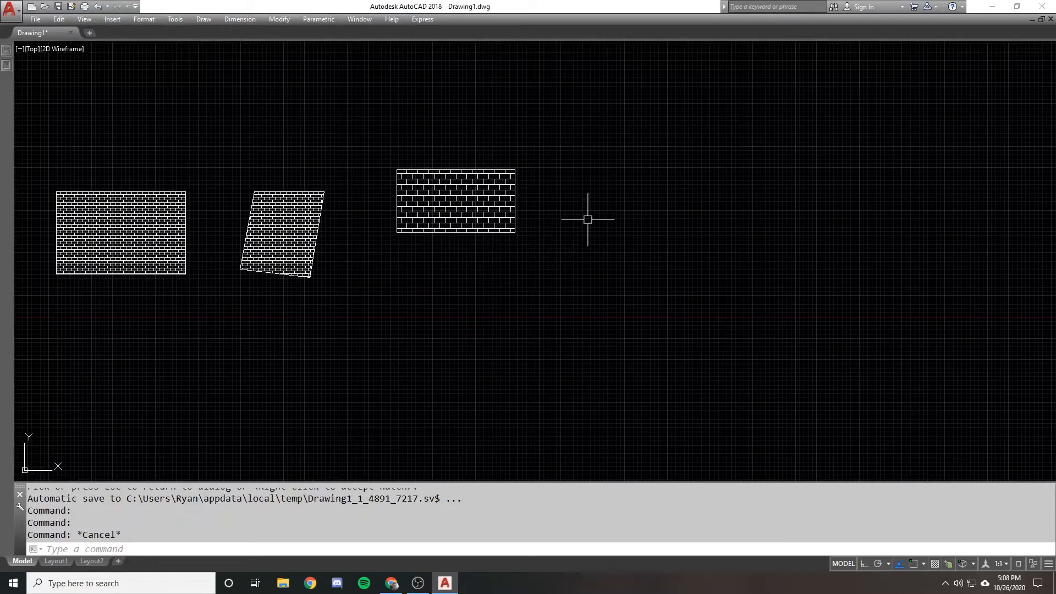
pyautogui.write('c')
pyautogui.press('space')
pyautogui.click(594, 188)
pyautogui.click(585, 169)
# Copy the circle three times to form a horizontal row of four circles
pyautogui.write('co')
pyautogui.press('space')
pyautogui.click(624, 163)
pyautogui.click(599, 187)
pyautogui.press('space')
pyautogui.press('F8')
pyautogui.click(620, 142)
pyautogui.click(711, 154)
pyautogui.click(833, 162)
pyautogui.click(939, 149)
pyautogui.press('space')
# Hatch all four circles in one operation with the AR-B816 pattern at scale 2
pyautogui.write('h')
pyautogui.press('space')
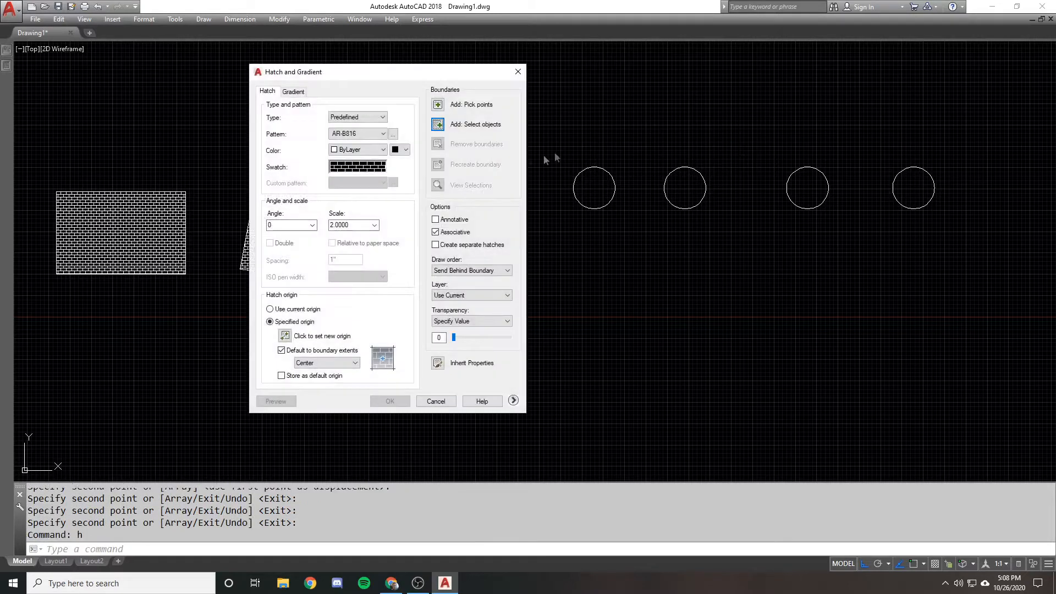
pyautogui.click(438, 124)
pyautogui.click(945, 229)
pyautogui.click(550, 138)
pyautogui.press('space')
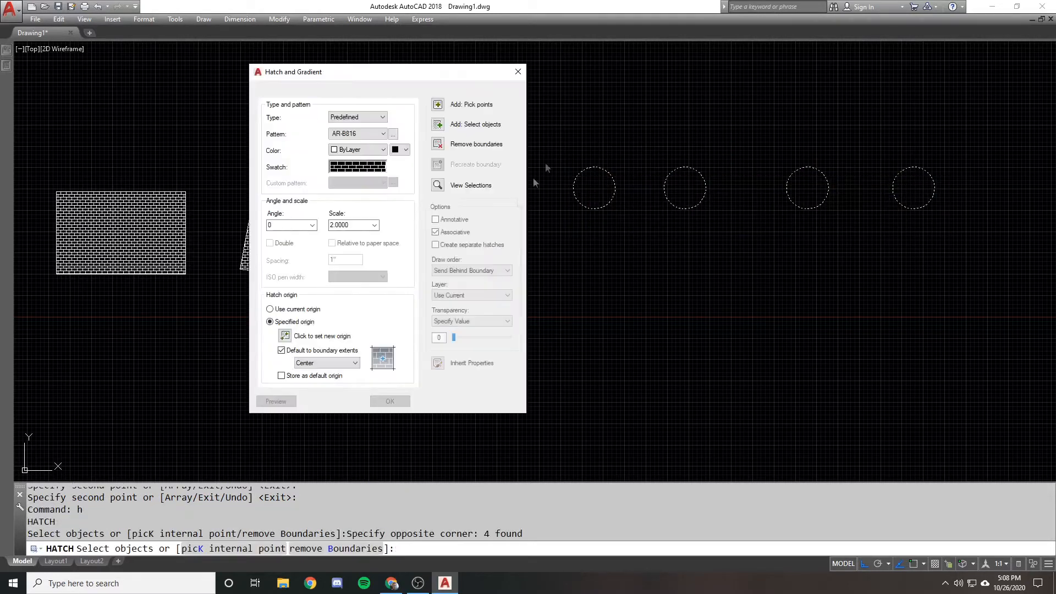
pyautogui.click(385, 403)
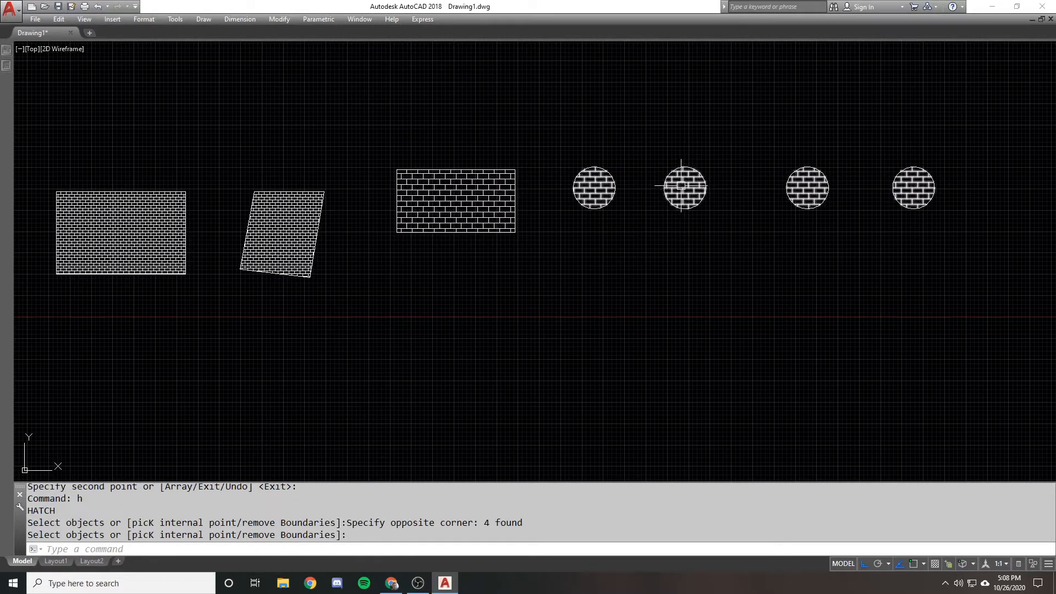
# Select parts of the hatched circles to check how they are grouped, clearing the selection each time
pyautogui.press('Escape')
pyautogui.click(596, 168)
pyautogui.press('Escape')
pyautogui.click(684, 160)
pyautogui.click(681, 165)
pyautogui.doubleClick(681, 163)
pyautogui.press('Escape')
pyautogui.click(682, 166)
pyautogui.press('Escape')
# Select the shared hatch and move it above the four circles using its center grip
pyautogui.click(678, 184)
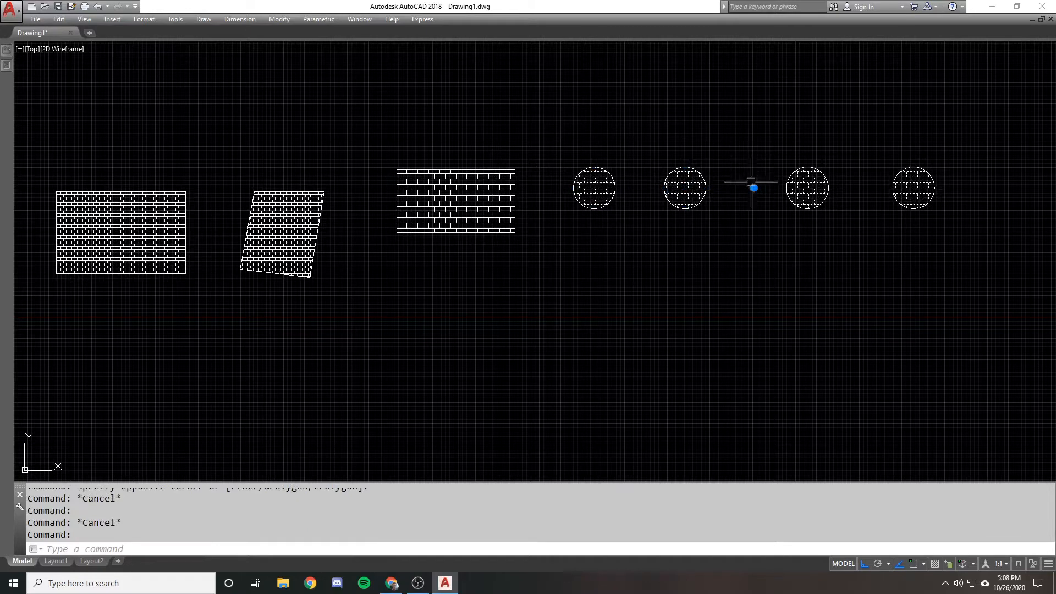
pyautogui.click(753, 187)
pyautogui.click(750, 131)
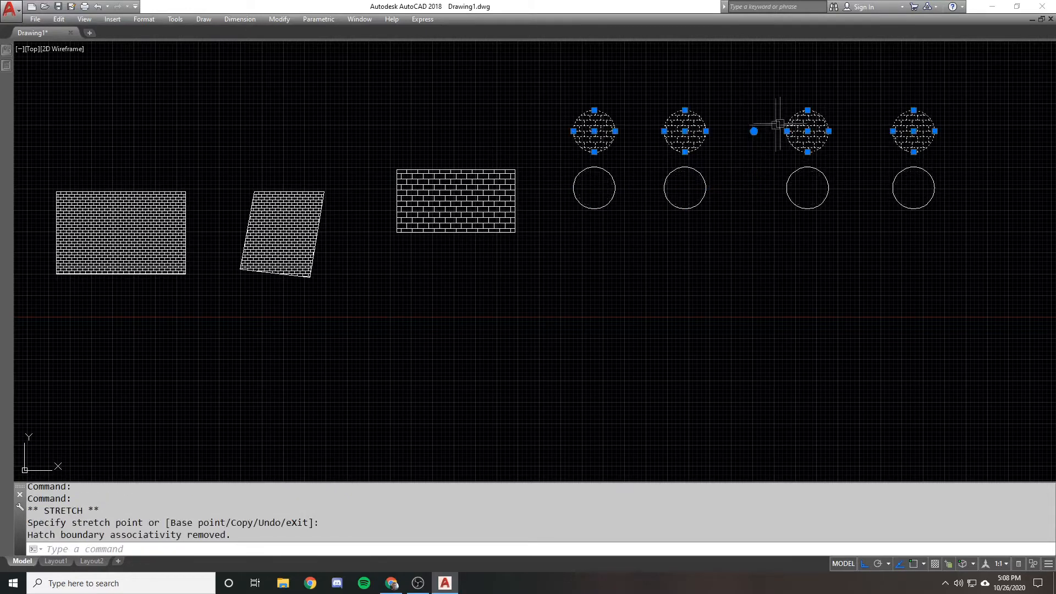
pyautogui.scroll(1, 691, 136)
pyautogui.click(683, 157)
pyautogui.click(683, 164)
# Undo the grip move of the shared hatch, select the hatch again and clear the selection
pyautogui.write('u')
pyautogui.press('Return')
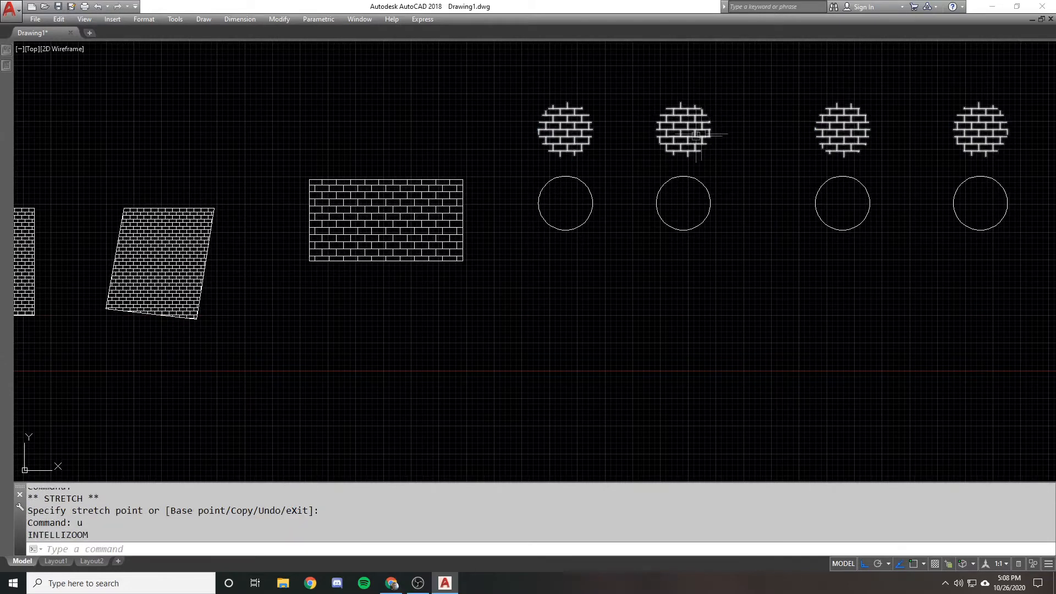
pyautogui.press('Return')
pyautogui.press('Return')
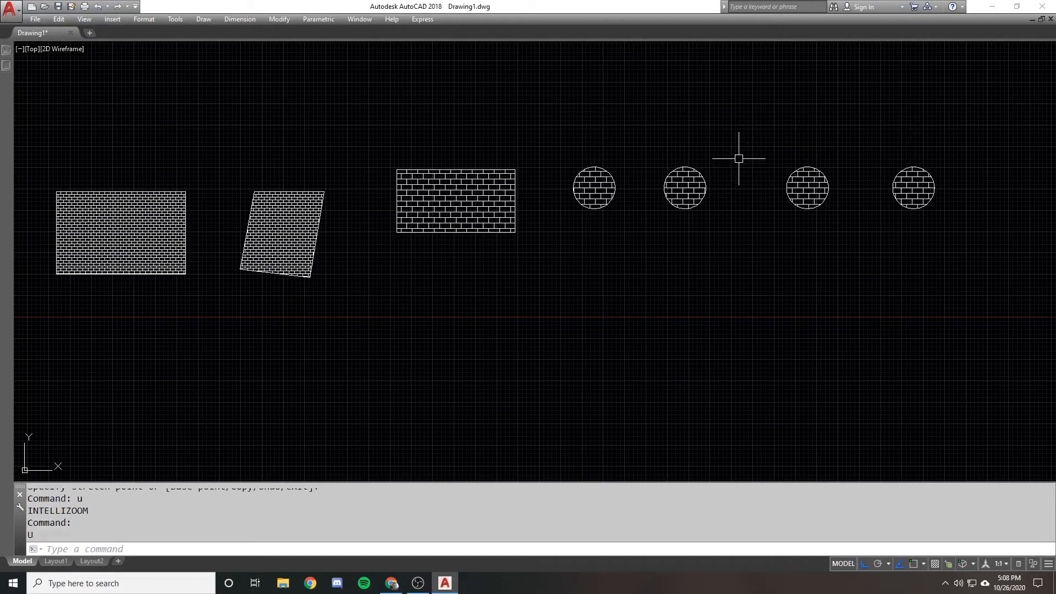
pyautogui.click(695, 177)
pyautogui.press('Escape')
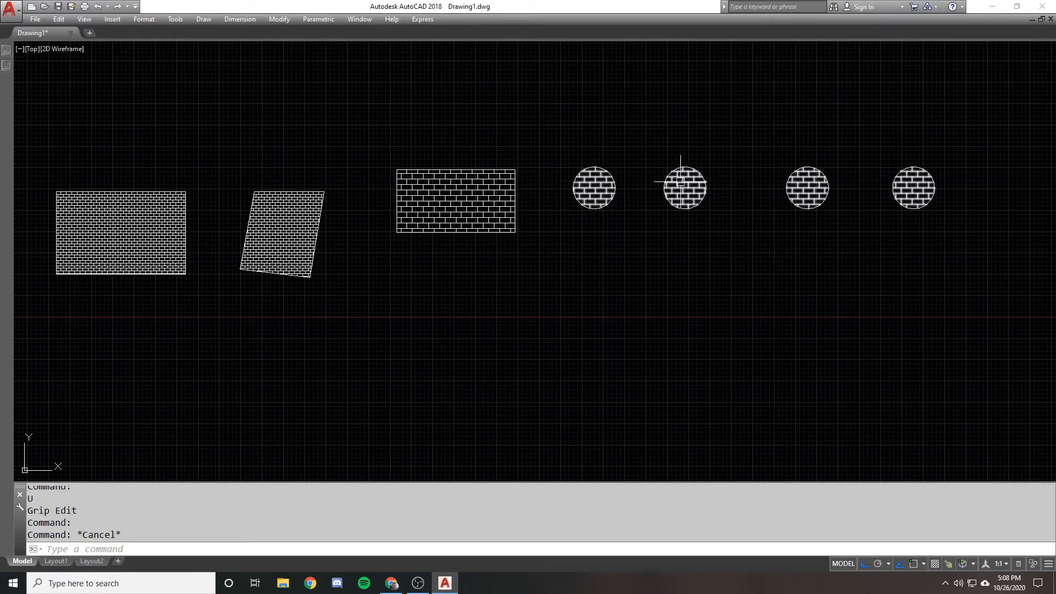
# Erase the three circles to the right of the first one
pyautogui.click(667, 146)
pyautogui.click(955, 242)
pyautogui.write('e')
pyautogui.press('Return')
pyautogui.click(779, 229)
pyautogui.click(665, 168)
pyautogui.write('e')
pyautogui.press('Return')
# Hatch the remaining circle with the current AR-B816 settings
pyautogui.write('h')
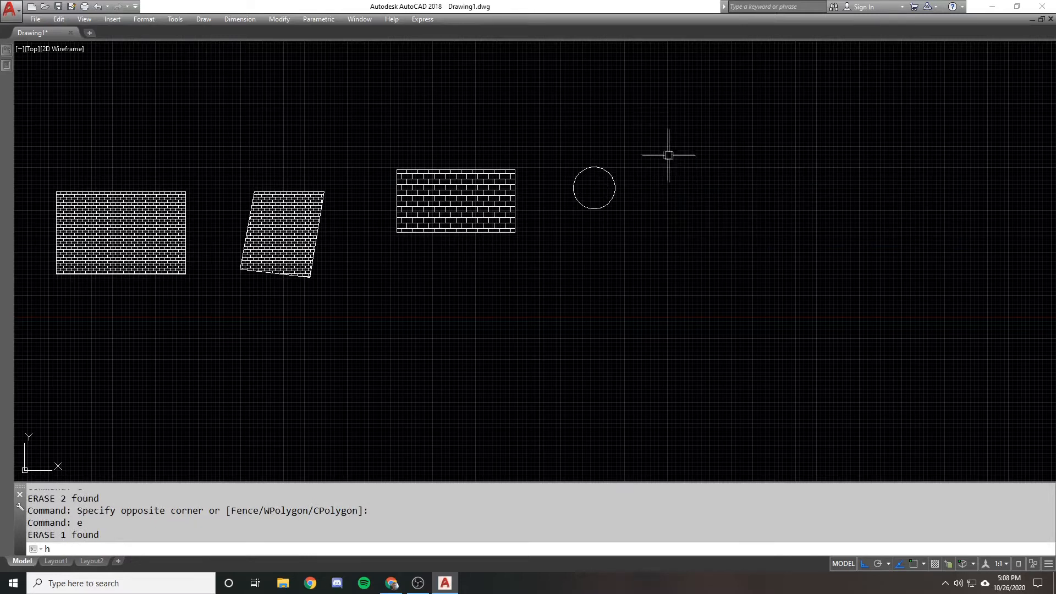
pyautogui.press('Return')
pyautogui.click(440, 127)
pyautogui.click(606, 193)
pyautogui.click(573, 156)
pyautogui.press('Return')
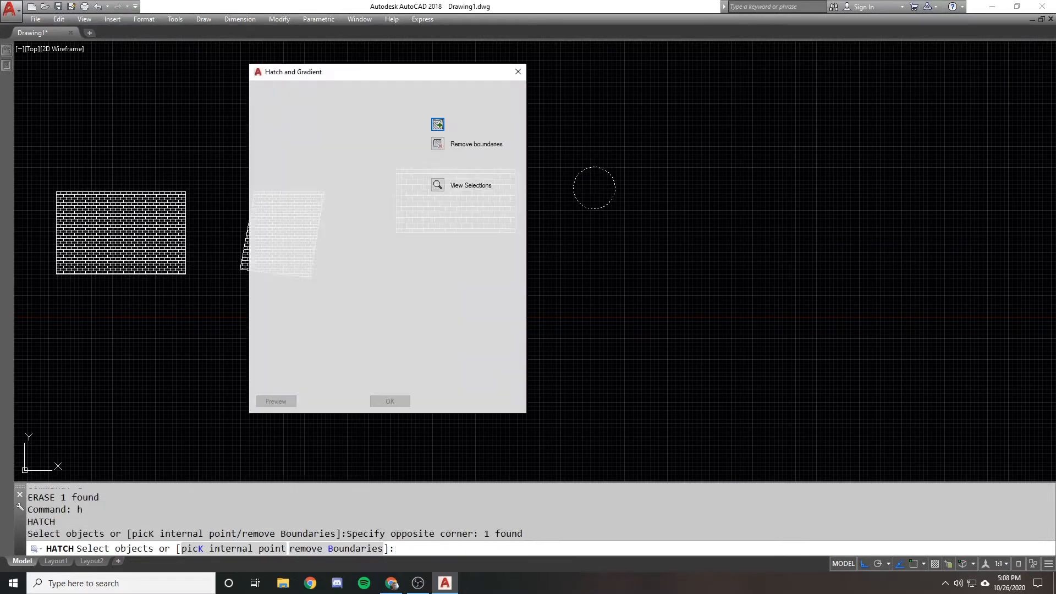
pyautogui.click(386, 402)
pyautogui.click(386, 402)
pyautogui.press('Escape')
pyautogui.press('Escape')
# Erase the hatch inside the remaining circle, keeping its outline
pyautogui.click(592, 185)
pyautogui.write('e')
pyautogui.press('Return')
# Draw a small, roughly square rectangle to the upper right of the circle
pyautogui.write('rec')
pyautogui.press('Return')
pyautogui.click(648, 144)
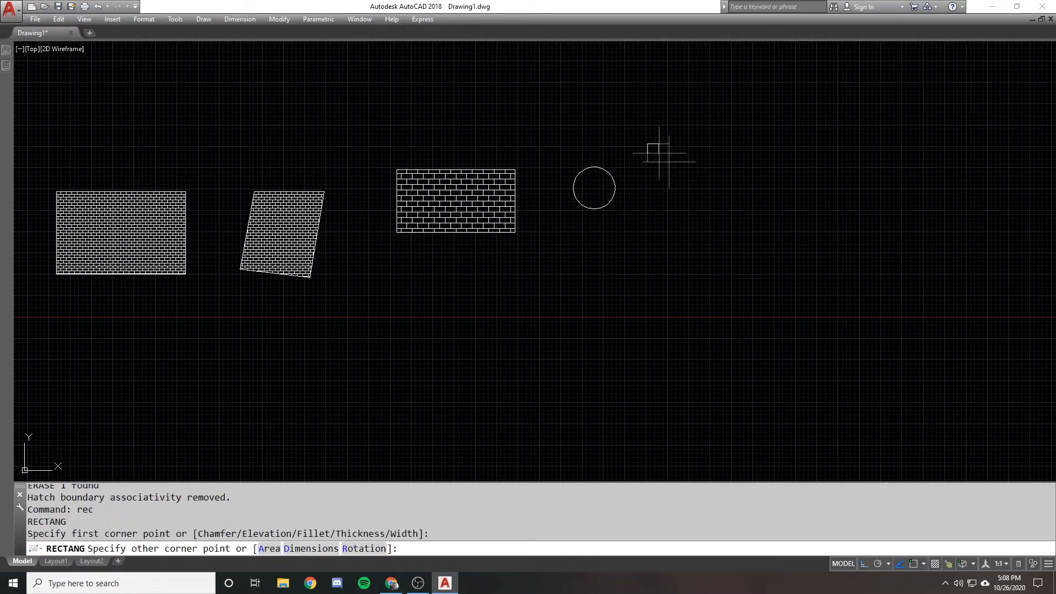
pyautogui.click(701, 194)
# Draw a six-sided polygon inscribed in a circle, placed to the lower right of the square
pyautogui.write('pl;o')
pyautogui.press('Escape')
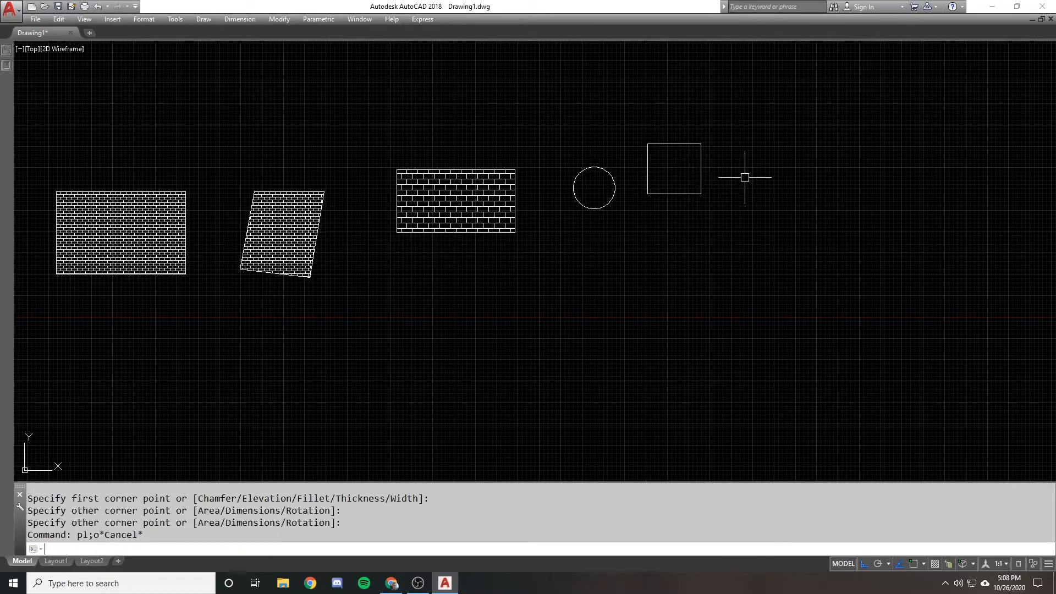
pyautogui.write('polygon')
pyautogui.press('Return')
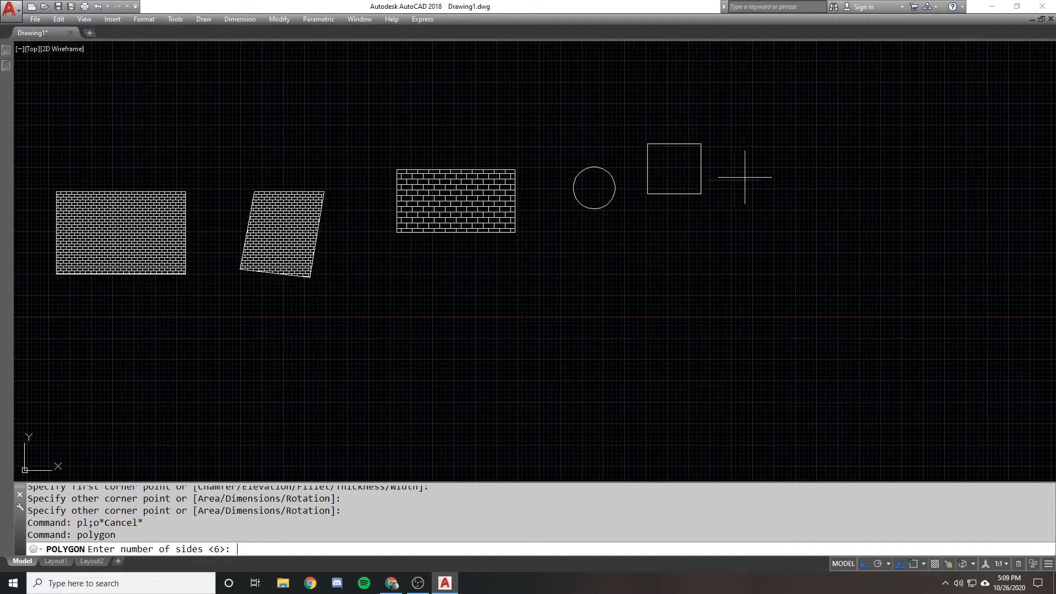
pyautogui.press('Return')
pyautogui.click(755, 235)
pyautogui.press('Return')
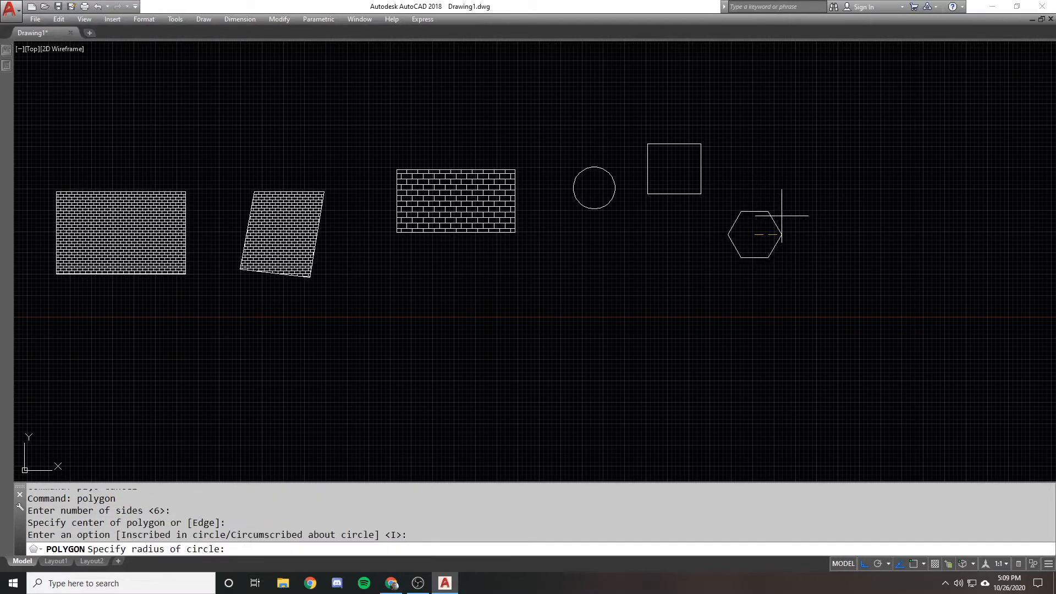
pyautogui.click(783, 226)
# Hatch the circle, square and hexagon in one operation with the AR-B816 pattern at scale 2
pyautogui.write('h')
pyautogui.press('Return')
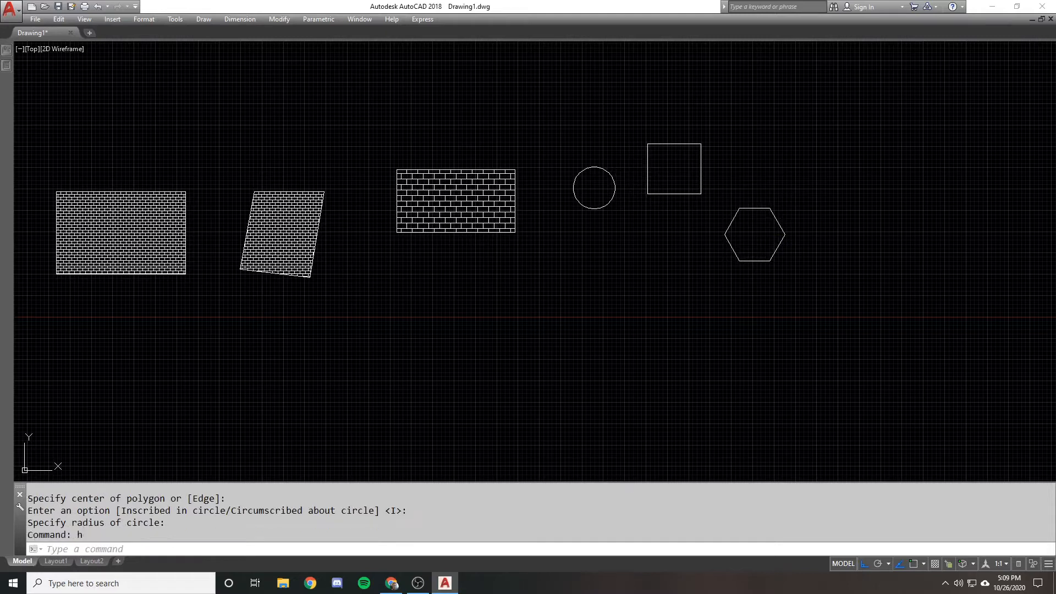
pyautogui.click(427, 125)
pyautogui.click(832, 297)
pyautogui.click(612, 140)
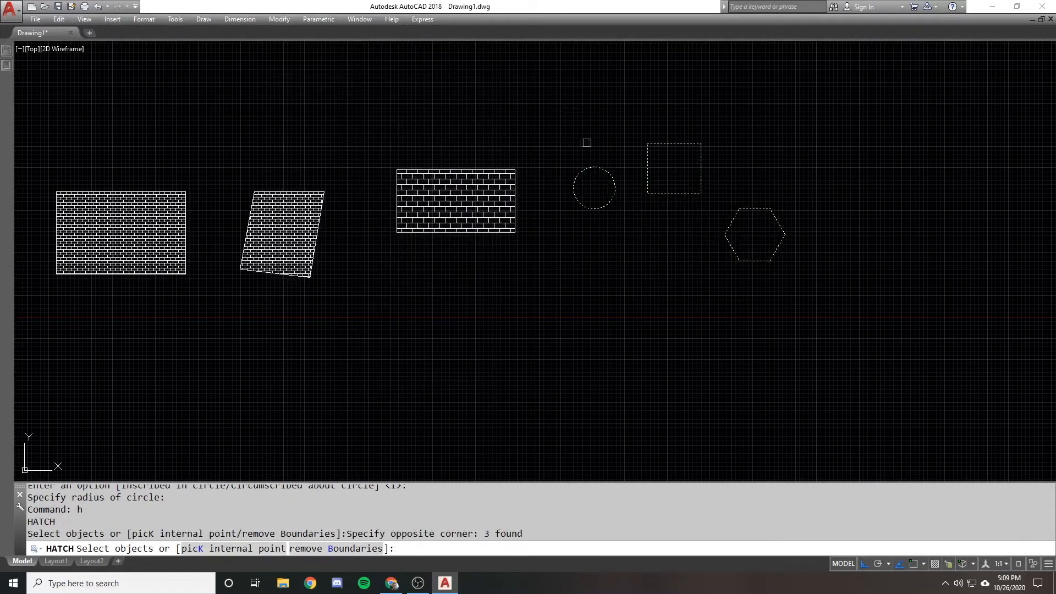
pyautogui.press('Return')
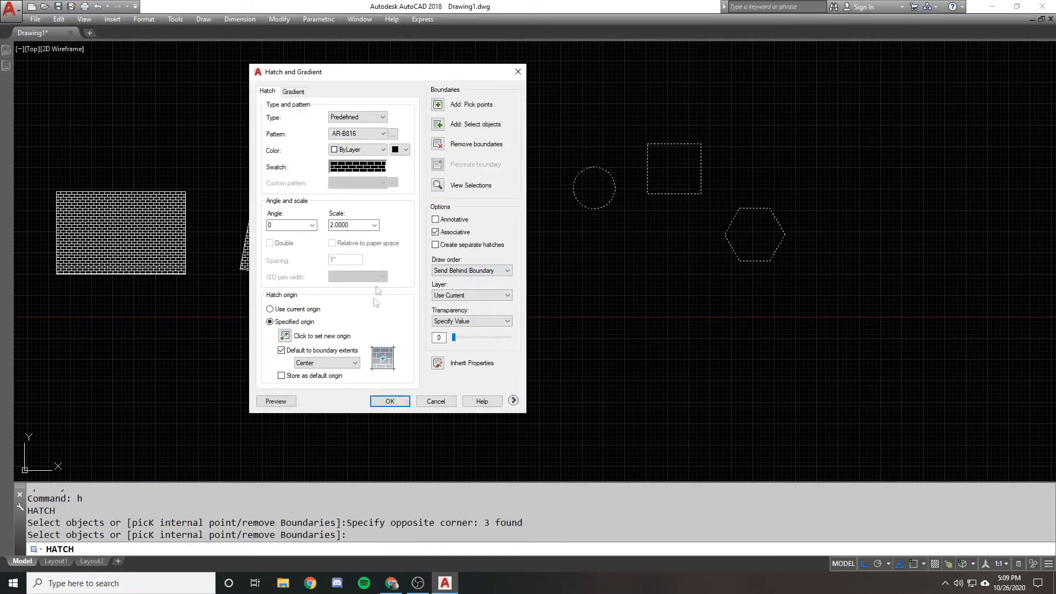
pyautogui.click(388, 401)
pyautogui.press('Escape')
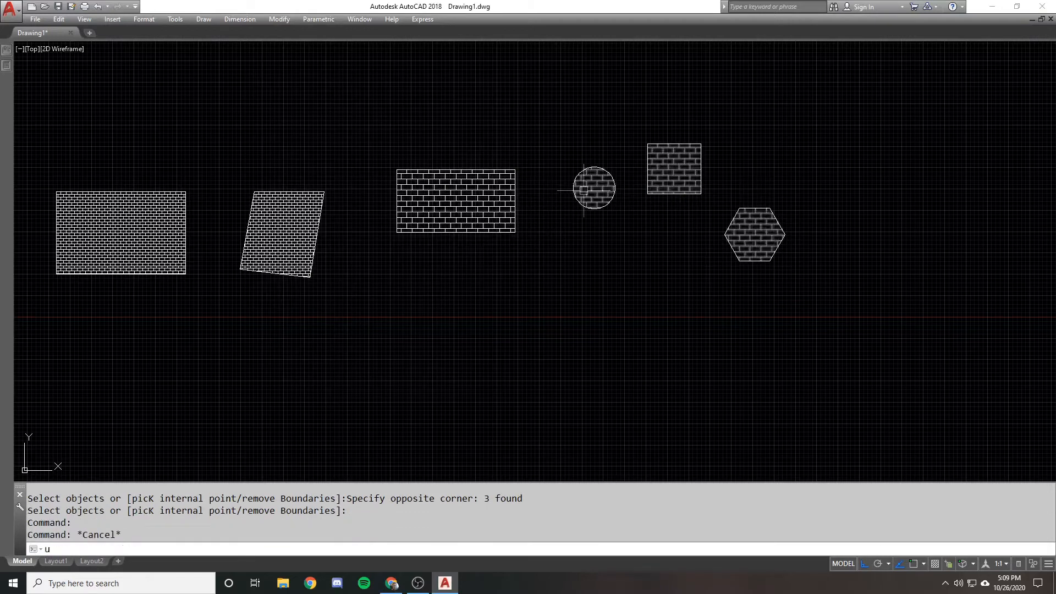
# Undo the combined hatch on the circle, square and hexagon
pyautogui.write('u')
pyautogui.press('Return')
pyautogui.write('hj')
pyautogui.press('Return')
pyautogui.press('Escape')
# Hatch the circle, square and hexagon with AR-B816 at scale 2, creating separate hatches for each shape
pyautogui.write('h')
pyautogui.press('Return')
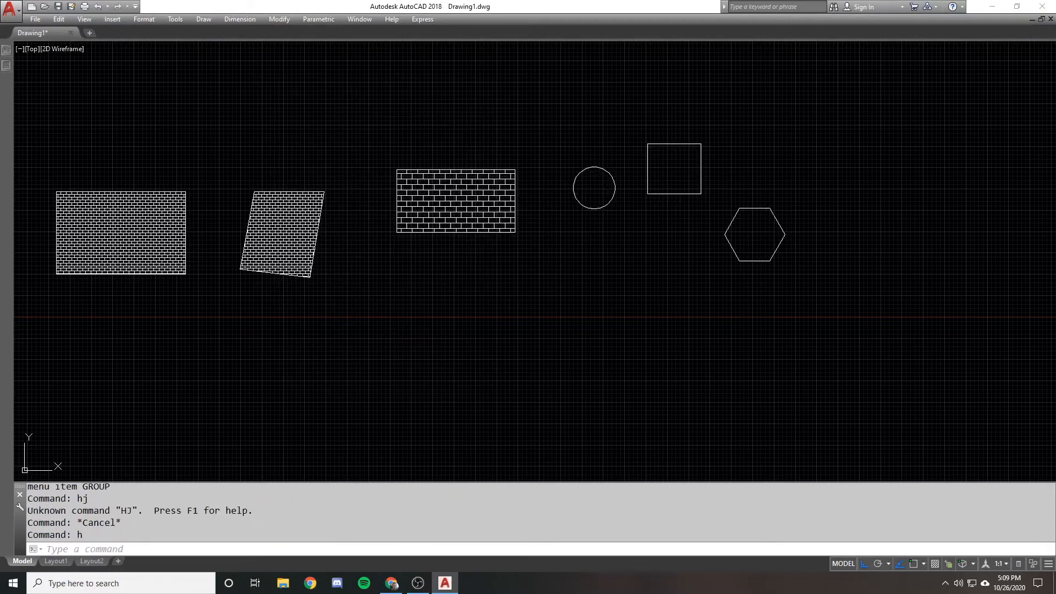
pyautogui.click(438, 124)
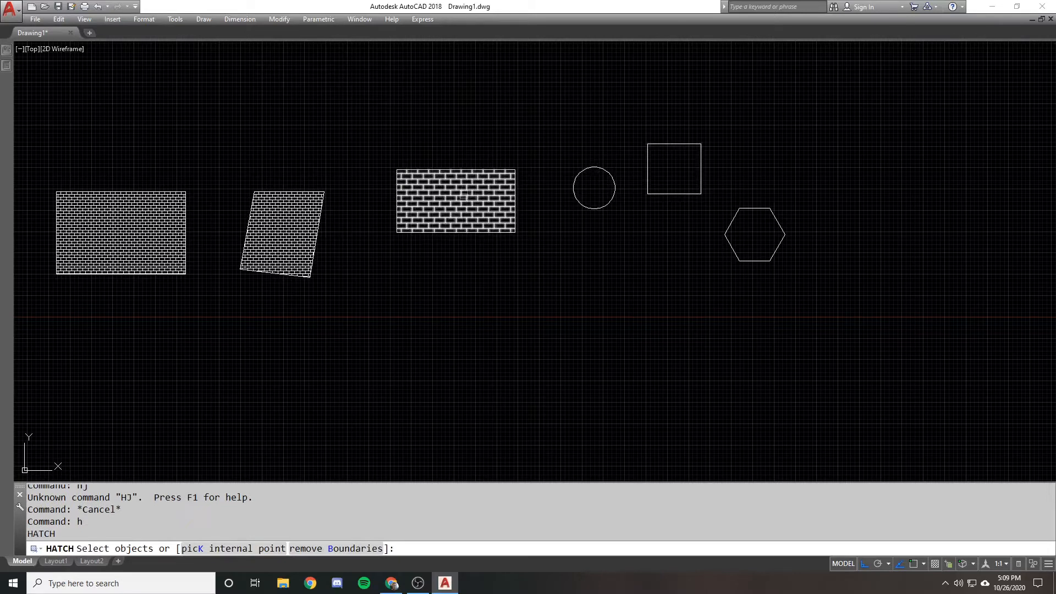
pyautogui.click(558, 105)
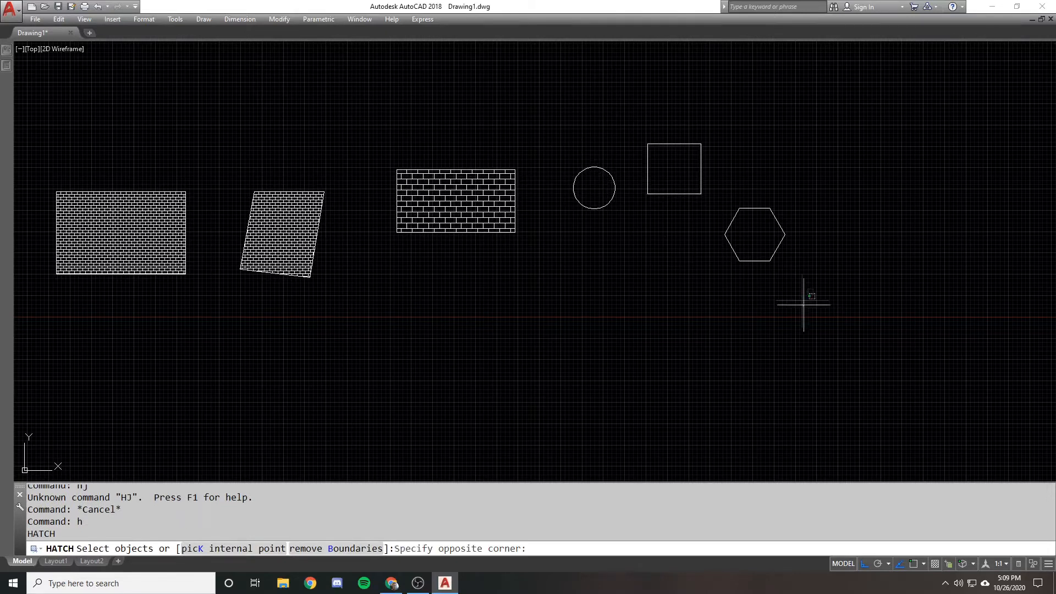
pyautogui.click(805, 306)
pyautogui.press('Return')
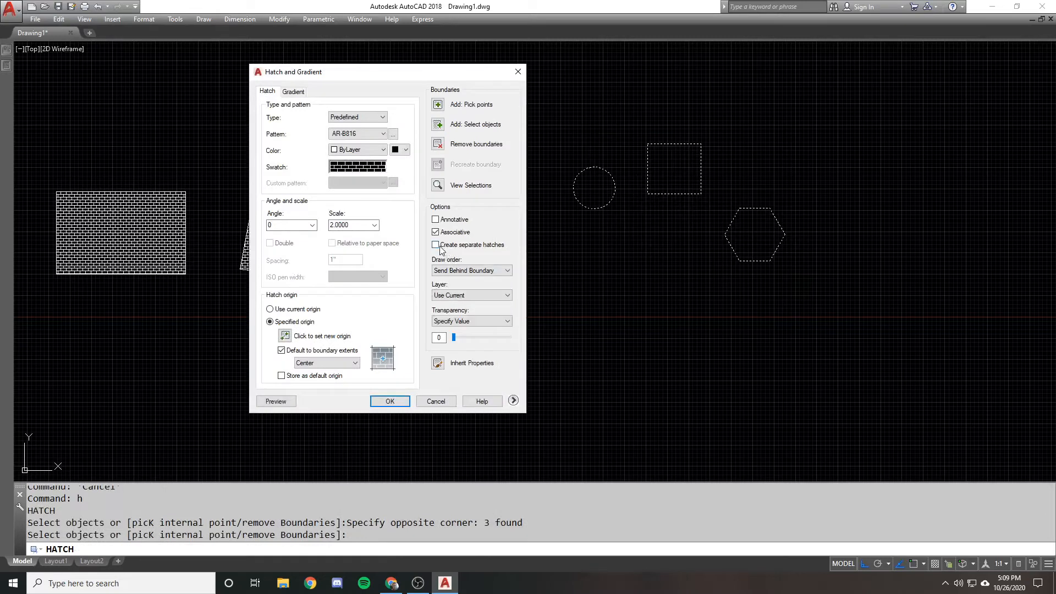
pyautogui.click(385, 402)
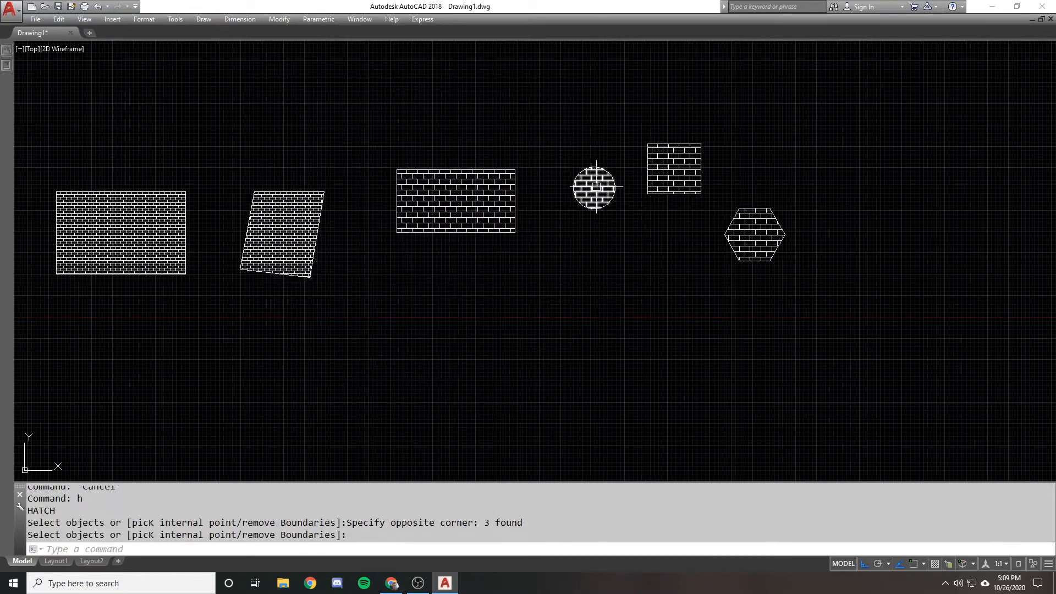
# Select the circle, square and hexagon hatches individually to check whether each is its own object
pyautogui.click(594, 187)
pyautogui.press('Escape')
pyautogui.click(681, 158)
pyautogui.press('Escape')
pyautogui.click(737, 222)
pyautogui.press('Escape')
pyautogui.click(668, 169)
pyautogui.click(600, 186)
pyautogui.press('Escape')
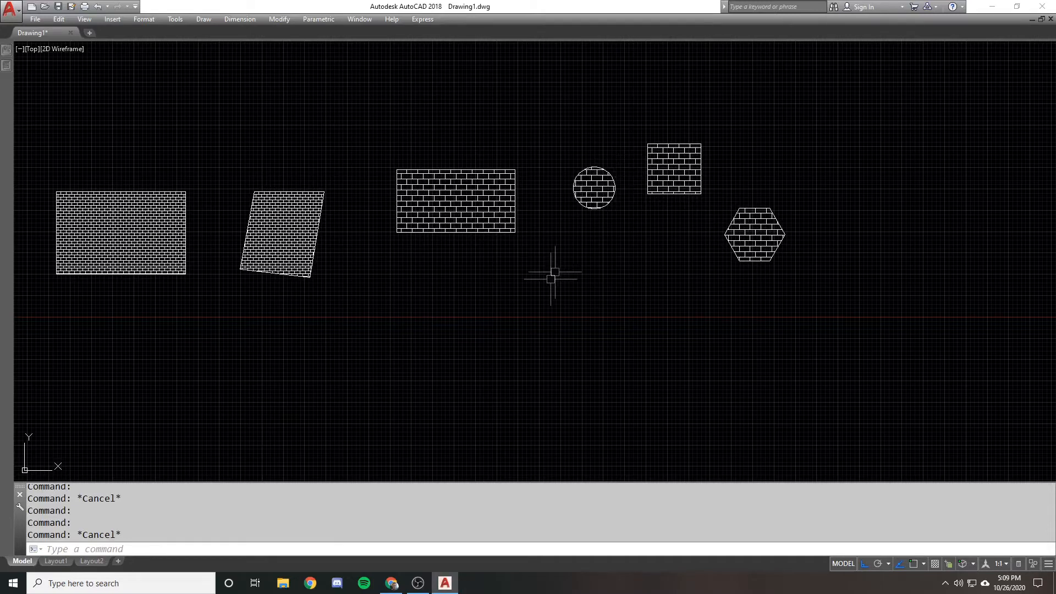
# Draw a larger circle in the empty area below the hatched shapes
pyautogui.moveTo(554, 275); pyautogui.dragTo(621, 214, button='middle')
pyautogui.write('c')
pyautogui.click(499, 316)
pyautogui.click(545, 312)
# Copy the large circle horizontally to the right, leaving a gap between the two circles
pyautogui.write('co')
pyautogui.click(562, 258)
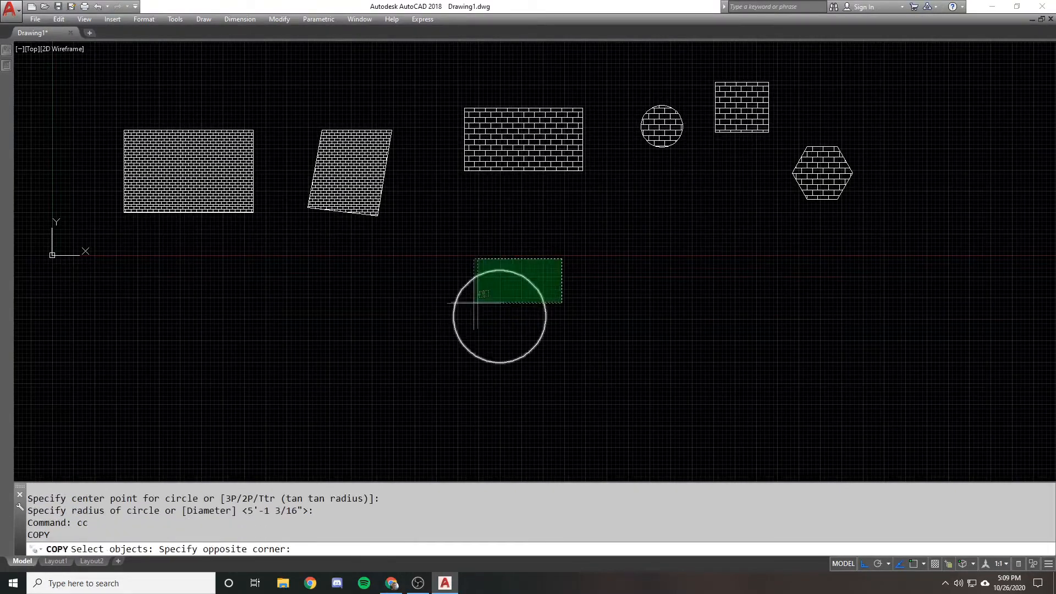
pyautogui.click(474, 303)
pyautogui.press('space')
pyautogui.click(502, 297)
pyautogui.click(654, 291)
pyautogui.press('space')
pyautogui.write('h')
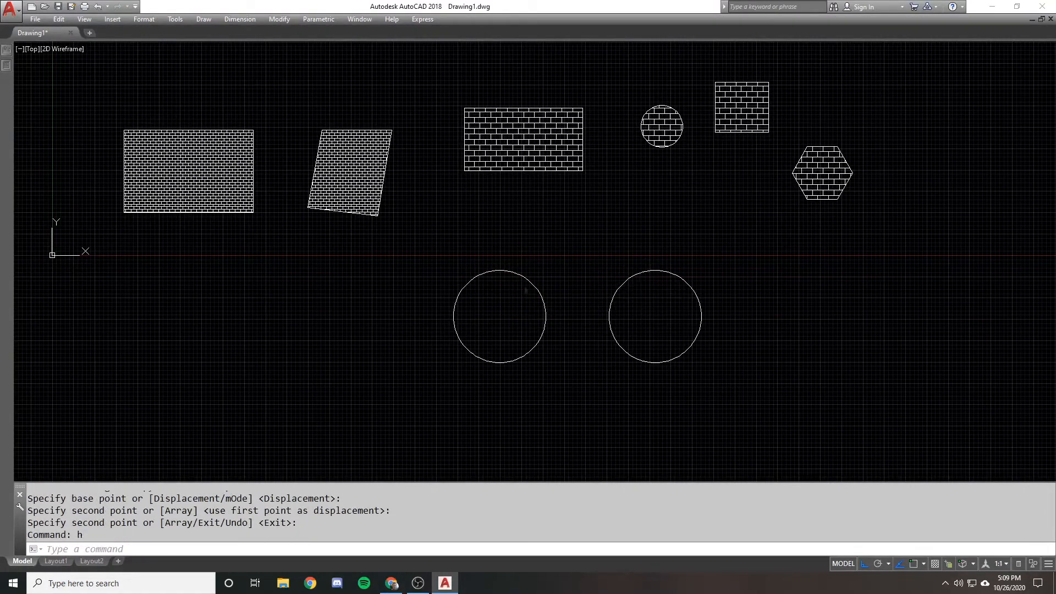
pyautogui.press('space')
pyautogui.press('Escape')
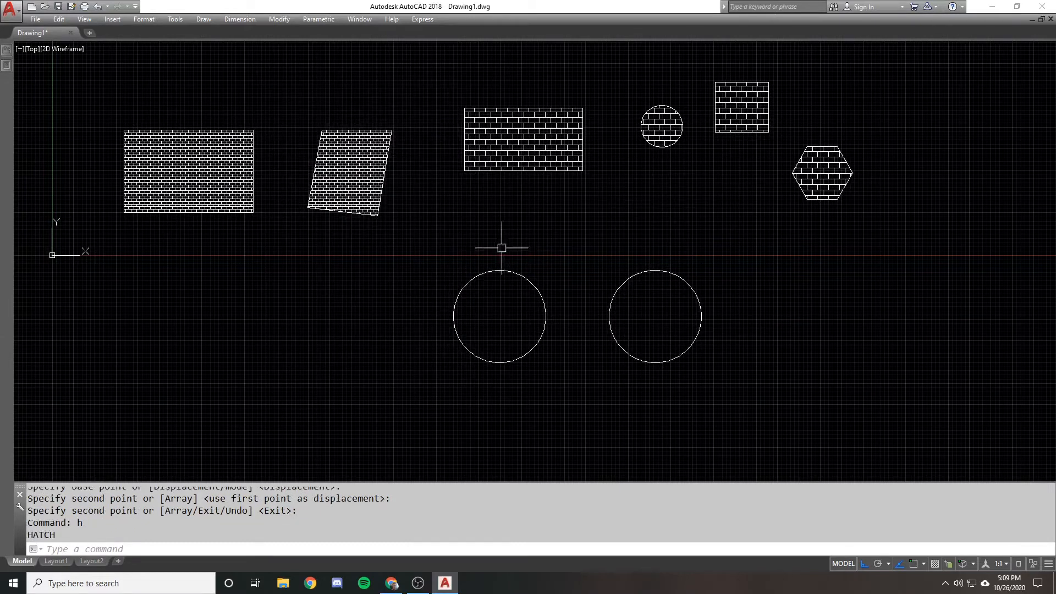
# Select the small circle's, square's and hexagon's hatches one after another to compare them, and clear the selection
pyautogui.click(648, 129)
pyautogui.click(733, 116)
pyautogui.click(805, 164)
pyautogui.press('Escape')
# Hatch both large circles in one operation as separate hatches with the AR-B816 pattern at scale 2
pyautogui.write('h')
pyautogui.press('space')
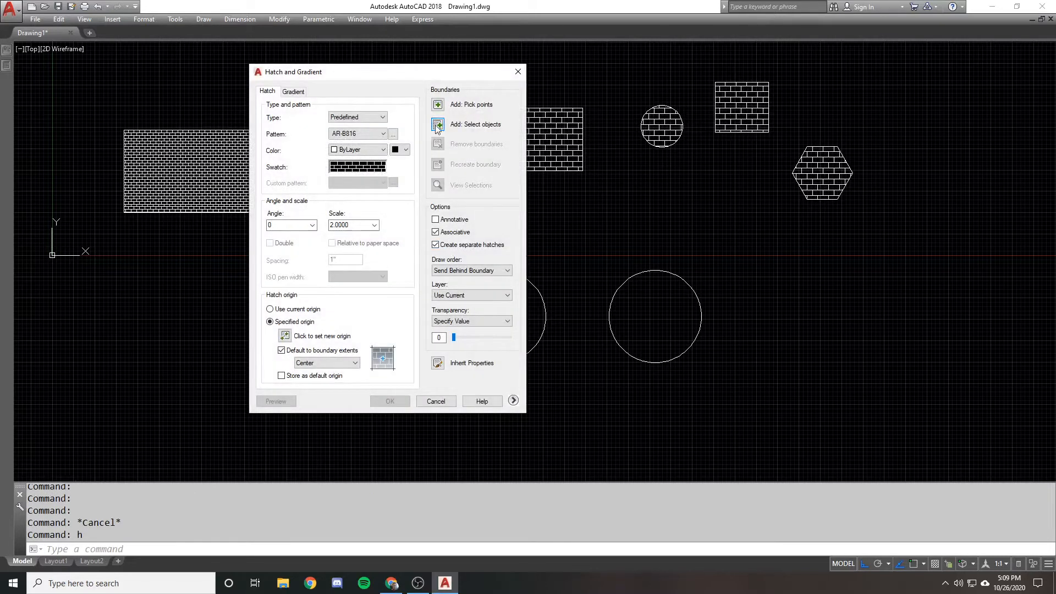
pyautogui.click(438, 125)
pyautogui.click(797, 354)
pyautogui.click(540, 252)
pyautogui.press('Return')
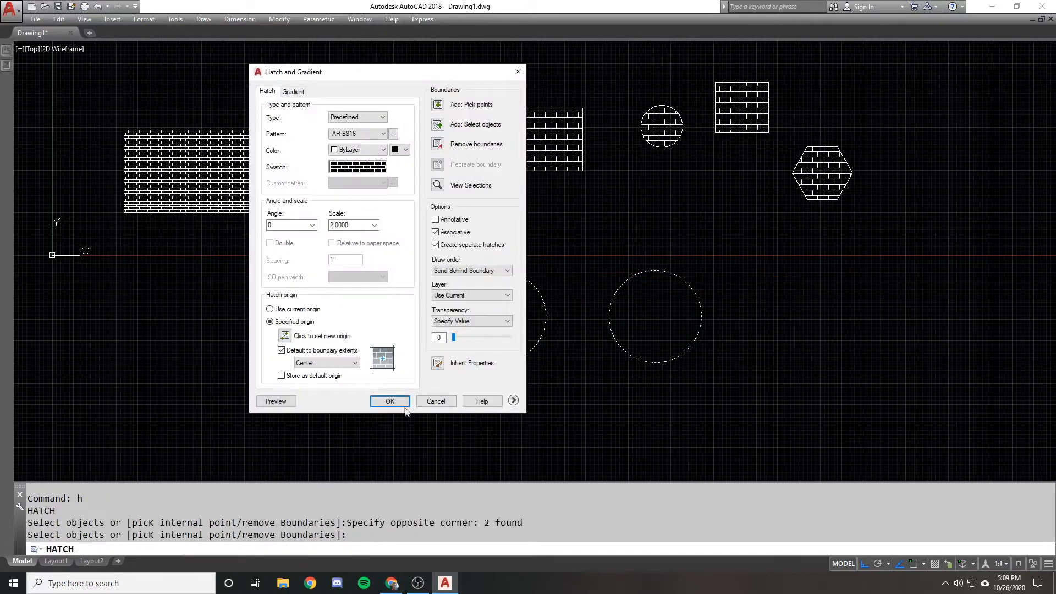
pyautogui.click(404, 405)
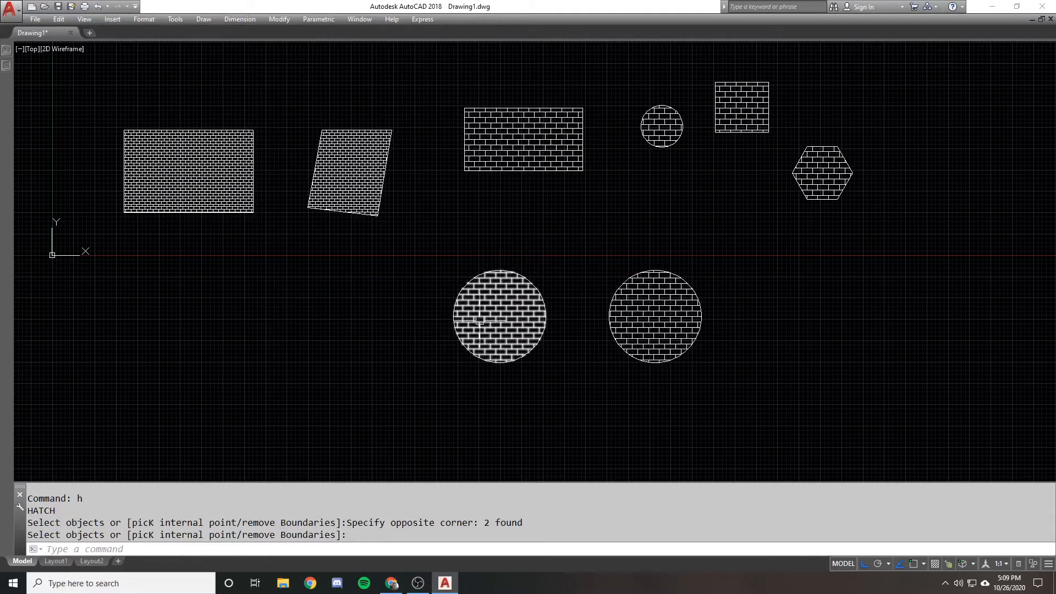
# Undo the hatches on the two large circles
pyautogui.write('u')
pyautogui.press('Return')
pyautogui.write('h')
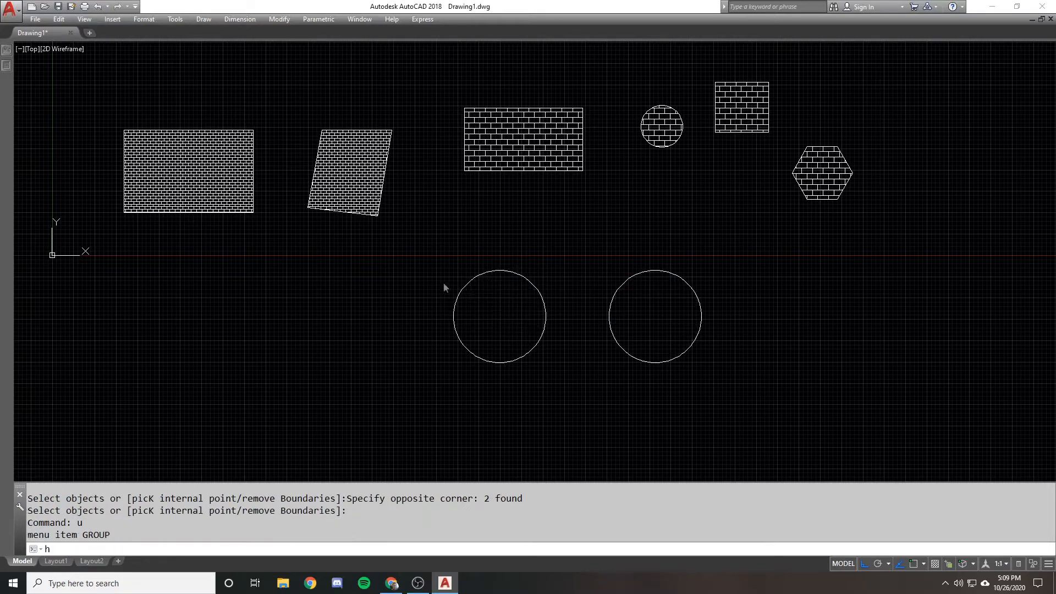
pyautogui.press('Return')
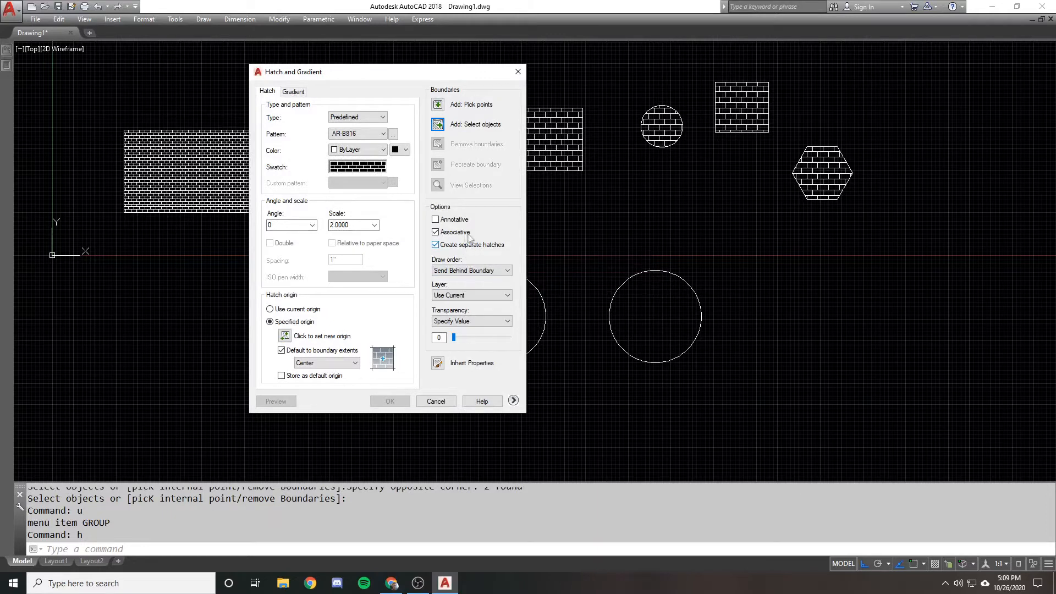
pyautogui.moveTo(383, 75); pyautogui.dragTo(411, 77)
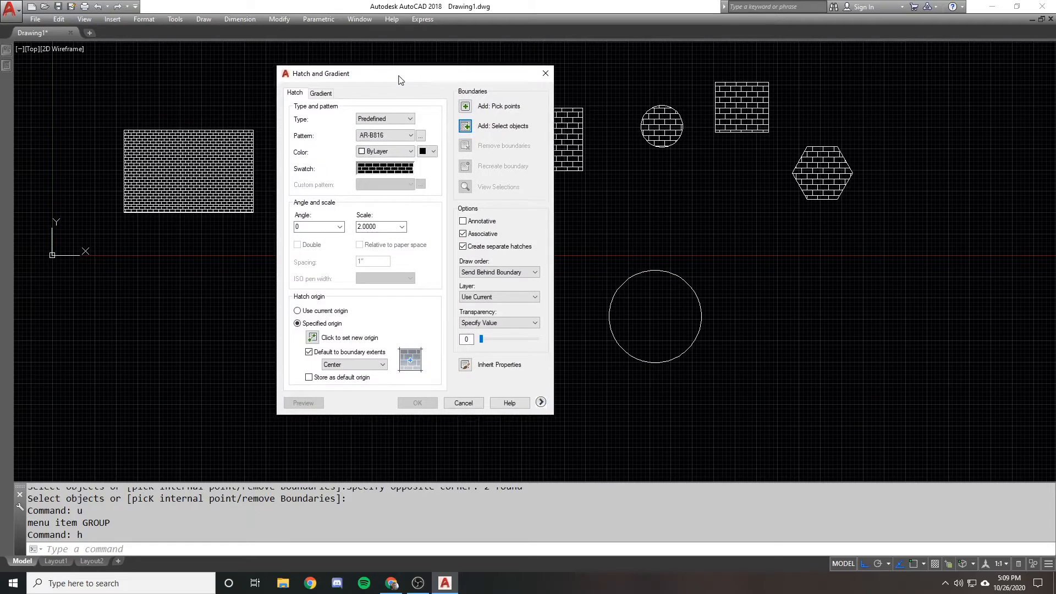
pyautogui.click(477, 405)
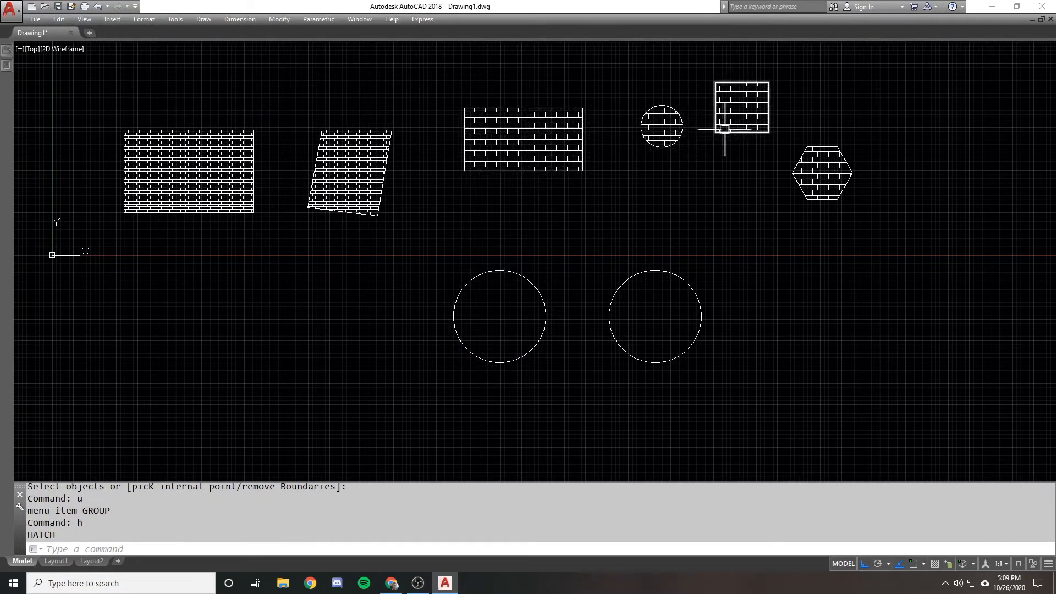
# Erase the small circle's boundary while keeping its brick hatch
pyautogui.click(679, 137)
pyautogui.write('e')
pyautogui.press('space')
# Erase the two large unhatched circles
pyautogui.click(695, 218)
pyautogui.click(434, 327)
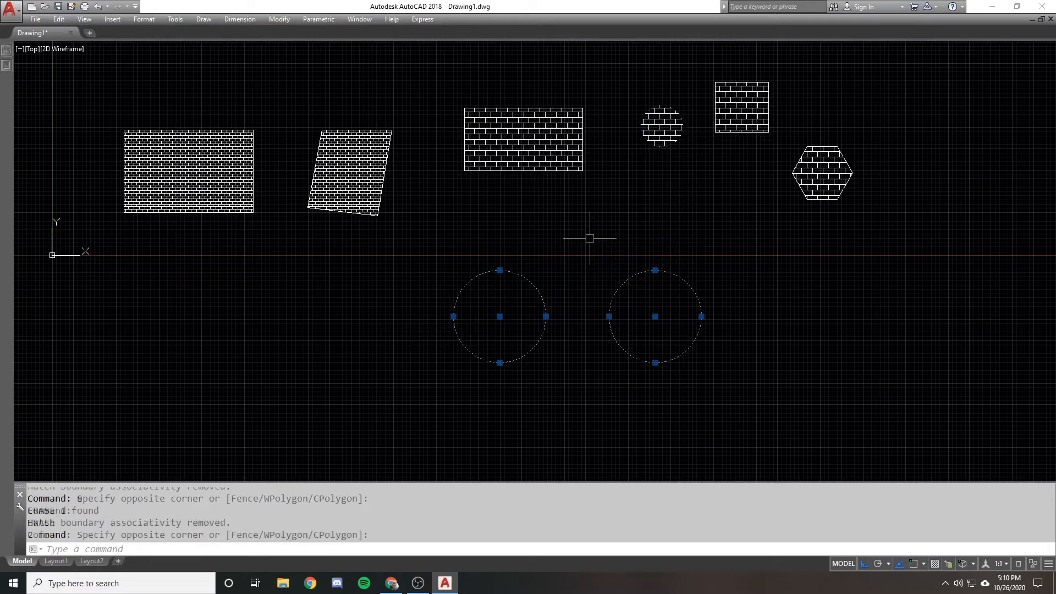
pyautogui.press('space')
# Inspect the circular hatch that has no boundary, and dismiss the grip-editing tip
pyautogui.moveTo(636, 145); pyautogui.dragTo(583, 207, button='middle')
pyautogui.click(605, 185)
pyautogui.scroll(2, 608, 180)
pyautogui.press('Escape')
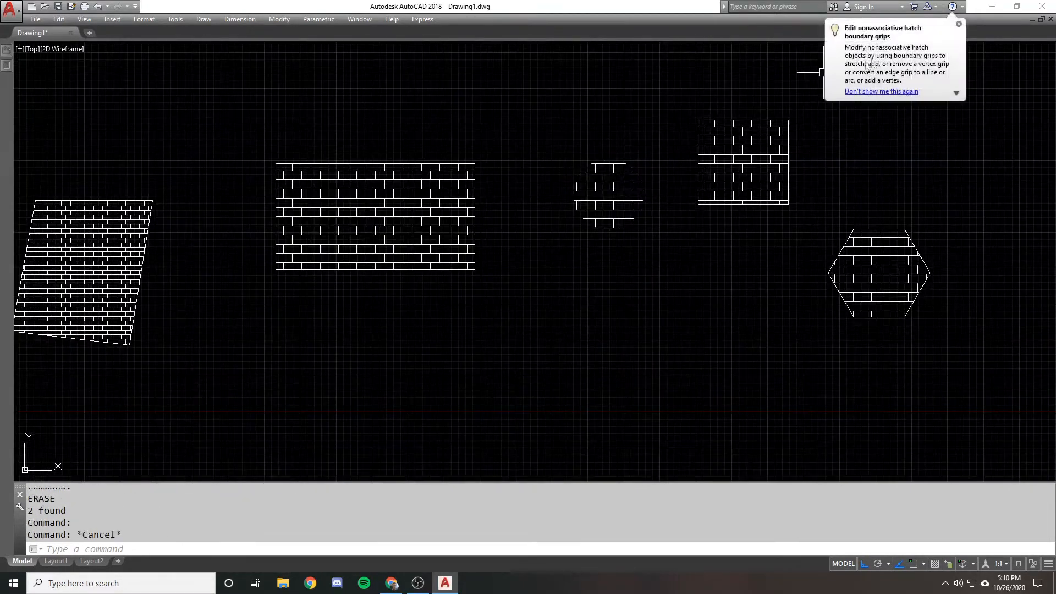
pyautogui.click(959, 25)
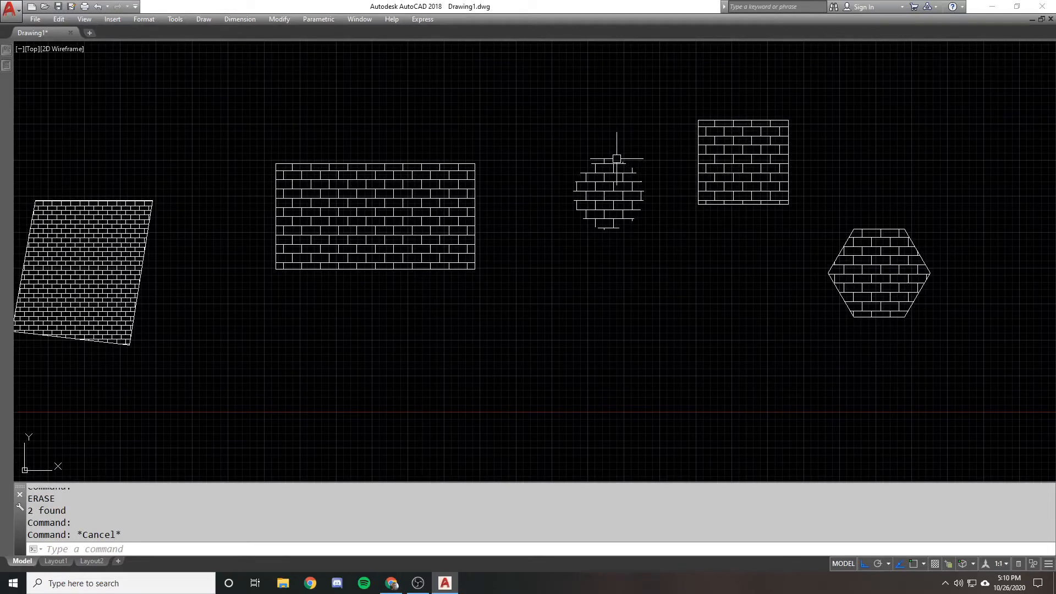
# Use HATCHEDIT to recreate the circular hatch's boundary as a polyline and associate the hatch with it
pyautogui.write('hatchedit')
pyautogui.press('Return')
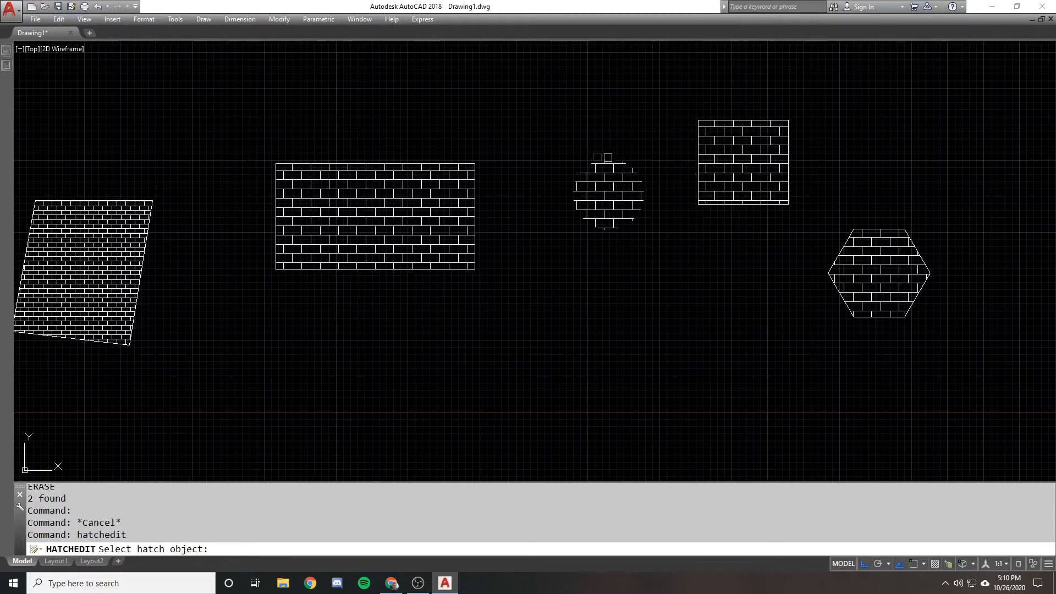
pyautogui.click(609, 173)
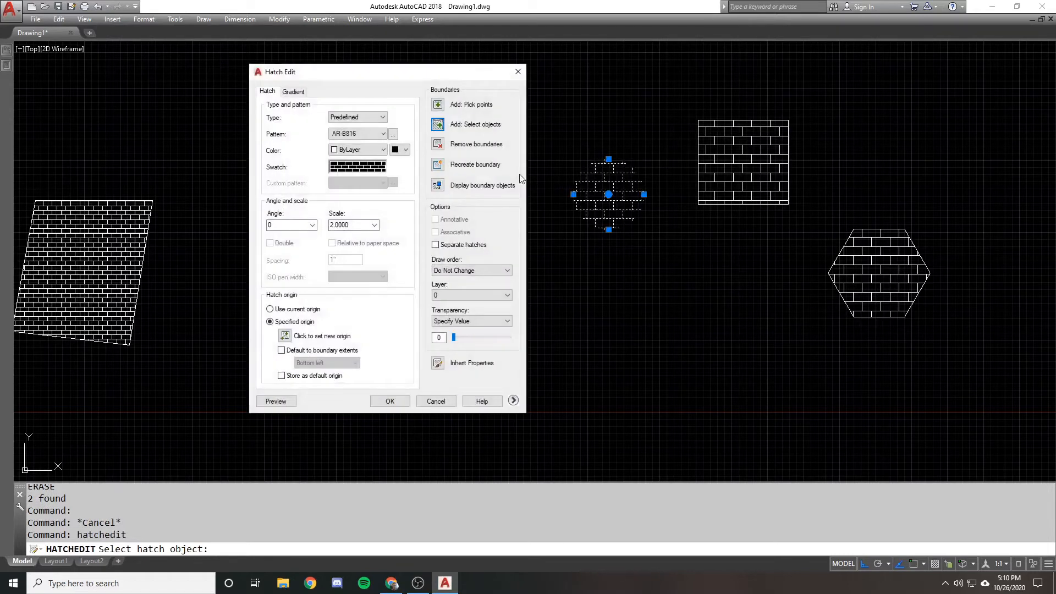
pyautogui.moveTo(400, 74); pyautogui.dragTo(408, 74)
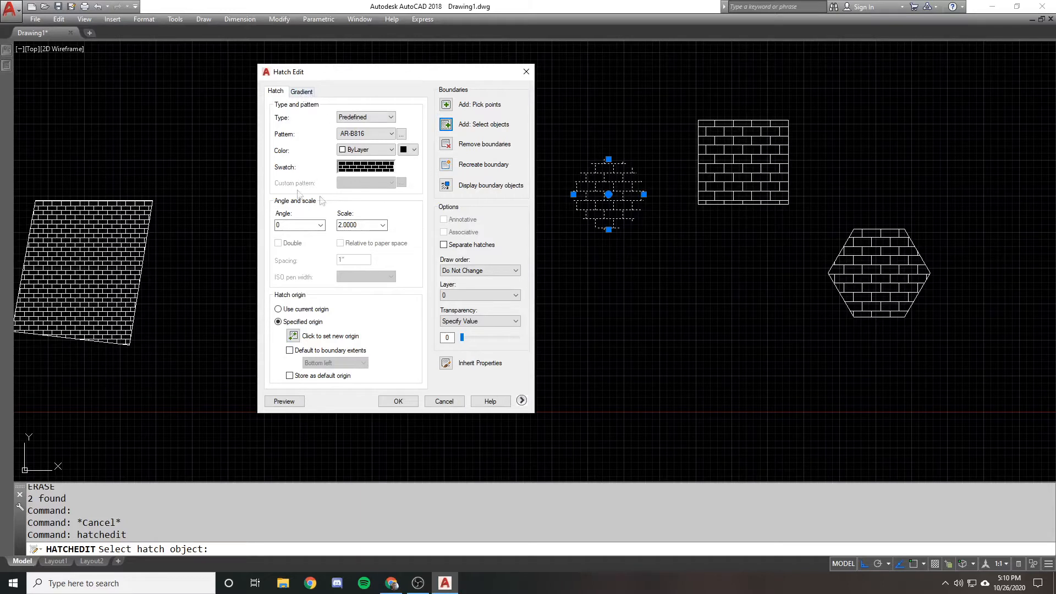
pyautogui.click(445, 167)
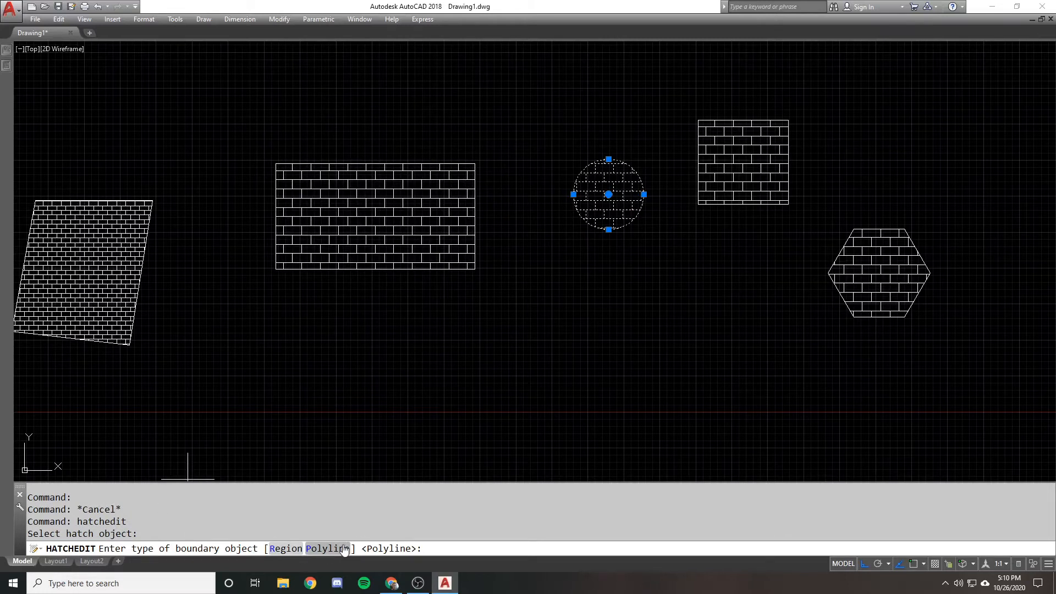
pyautogui.press('Return')
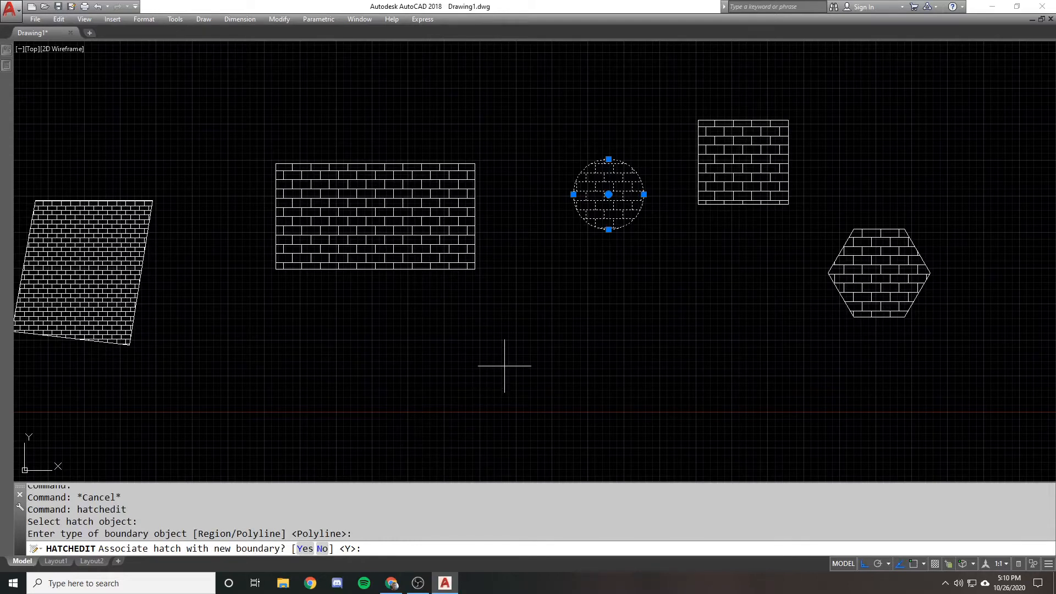
pyautogui.press('Return')
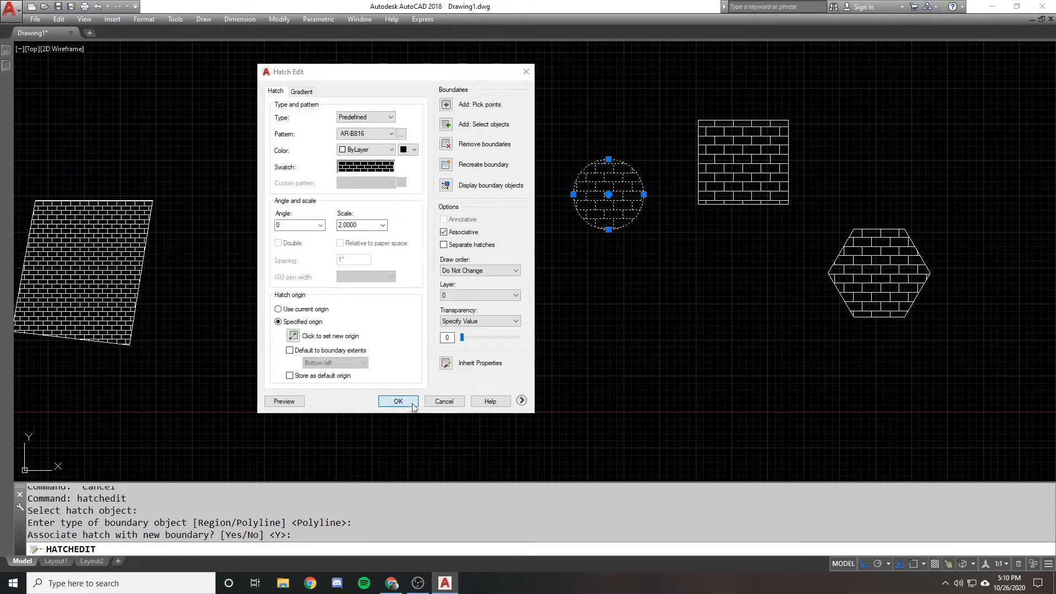
pyautogui.click(411, 406)
# Select the recreated boundary around the circular hatch to inspect it, and clear the selection
pyautogui.click(577, 229)
pyautogui.press('Escape')
pyautogui.click(583, 229)
pyautogui.press('Escape')
pyautogui.click(596, 227)
pyautogui.press('Escape')
pyautogui.scroll(-1, 555, 247)
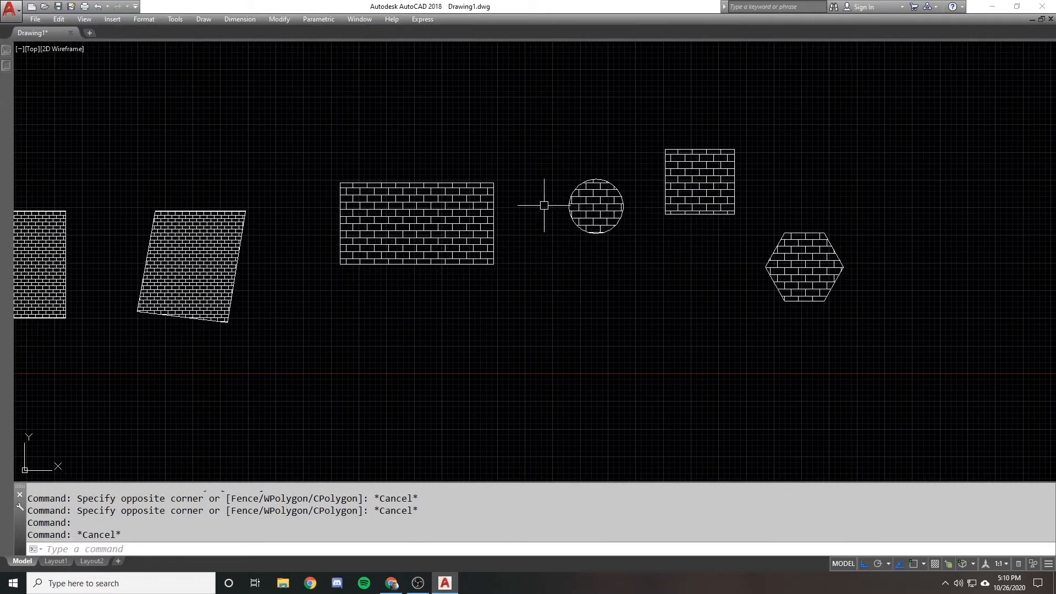
pyautogui.write('h')
pyautogui.press('Return')
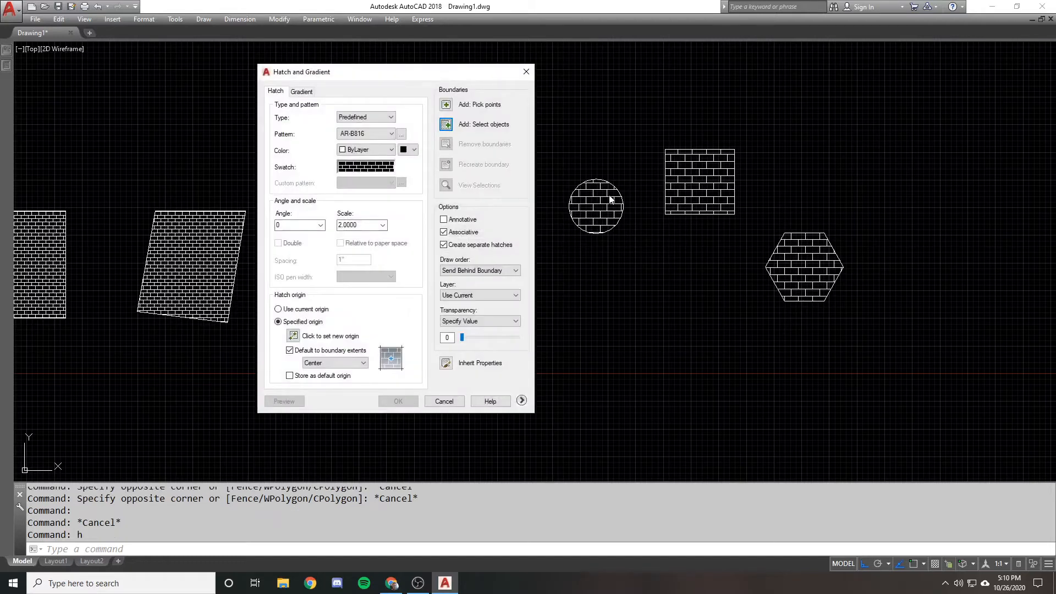
pyautogui.click(311, 91)
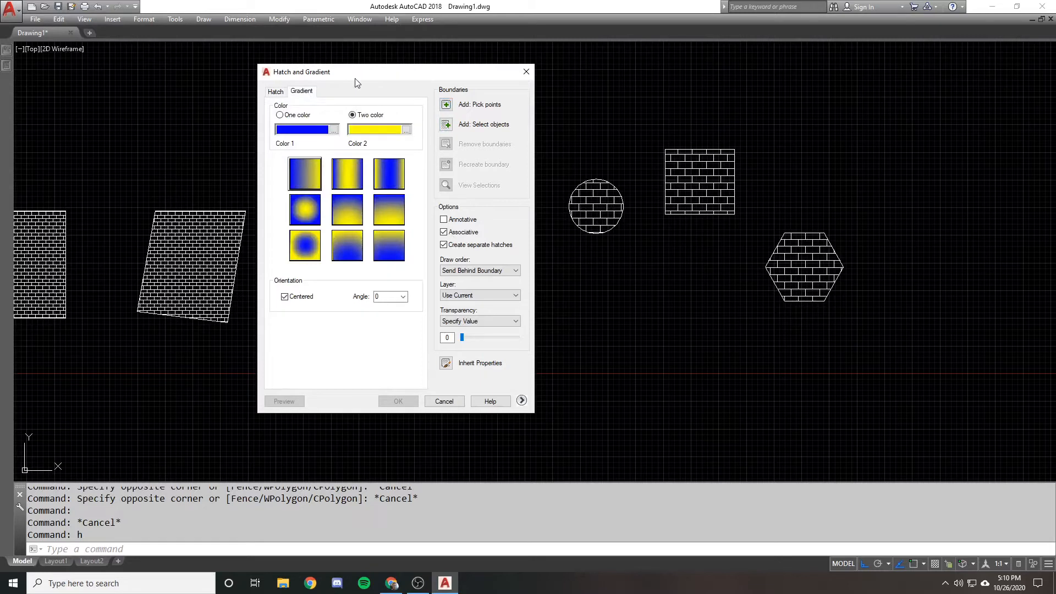
pyautogui.press('Escape')
# Erase the brick hatch inside the small circle, keeping its boundary
pyautogui.click(616, 204)
pyautogui.write('e')
pyautogui.press('Return')
# Start a new gradient fill, compare the one-color option, and set it to two colors, blue and yellow
pyautogui.write('h')
pyautogui.press('Return')
pyautogui.click(310, 92)
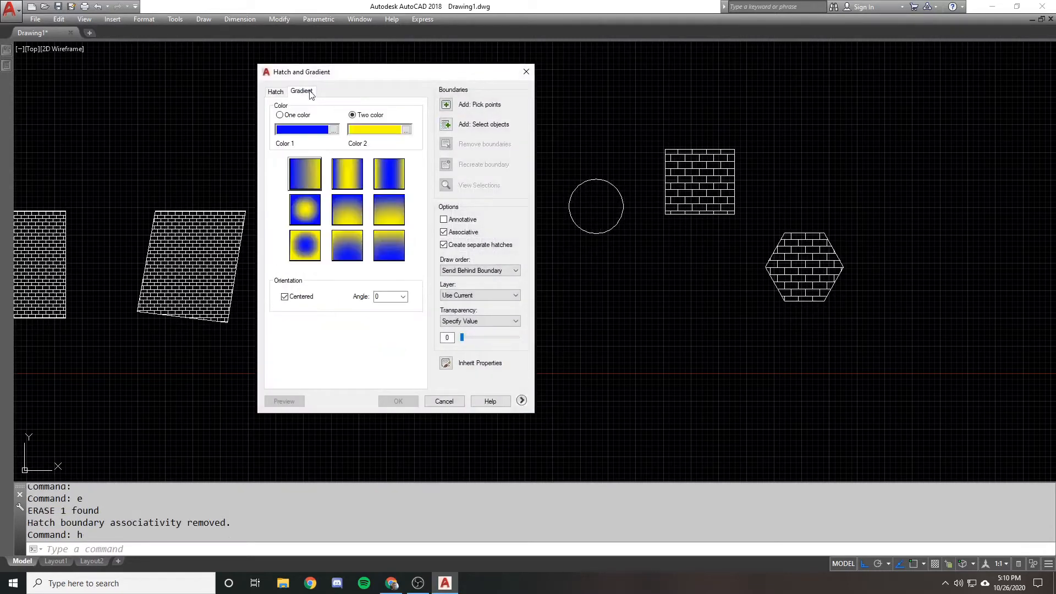
pyautogui.click(298, 116)
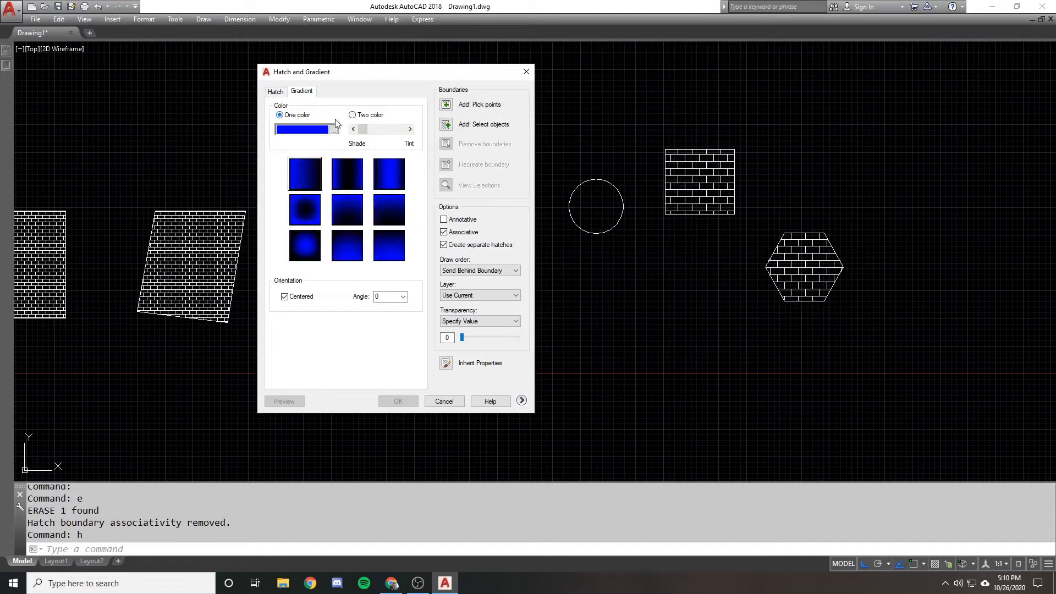
pyautogui.click(377, 116)
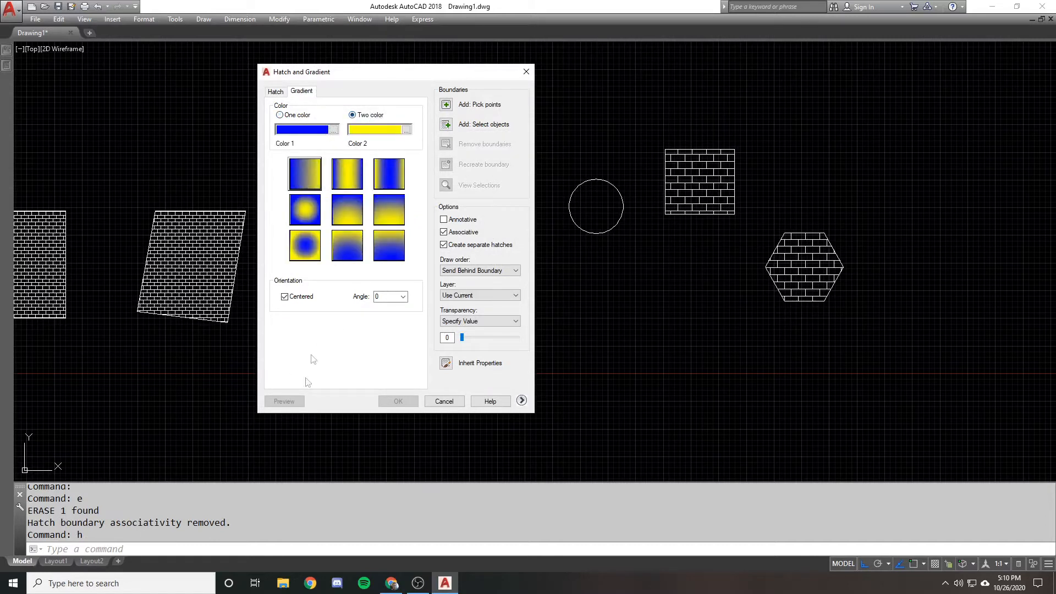
# Fill the small circle with the centered radial gradient that has a yellow middle and blue edges
pyautogui.click(450, 128)
pyautogui.click(606, 249)
pyautogui.click(577, 191)
pyautogui.press('Return')
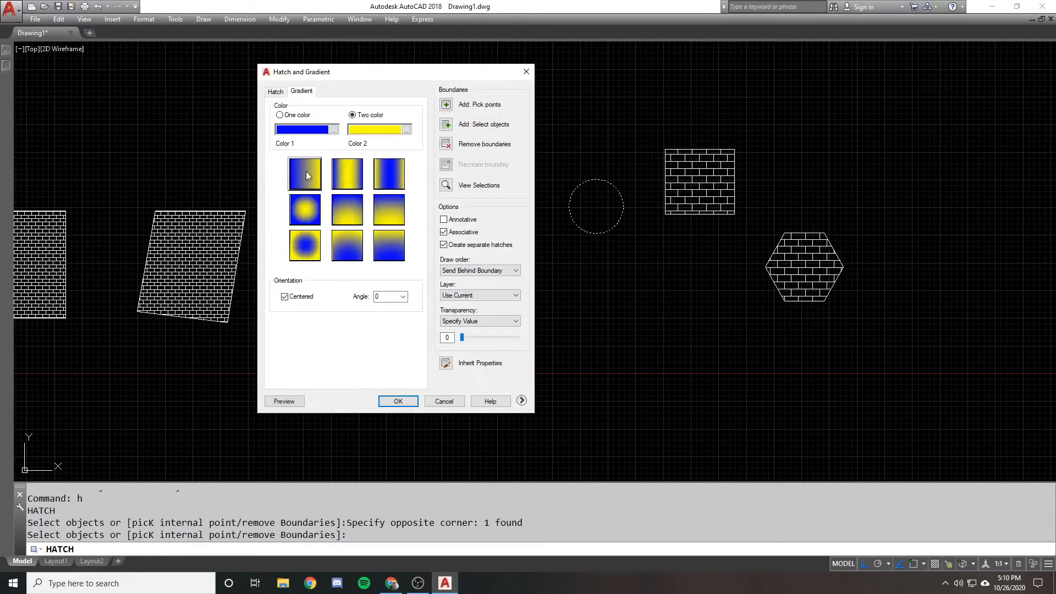
pyautogui.click(311, 221)
pyautogui.click(294, 302)
pyautogui.click(294, 301)
pyautogui.click(375, 297)
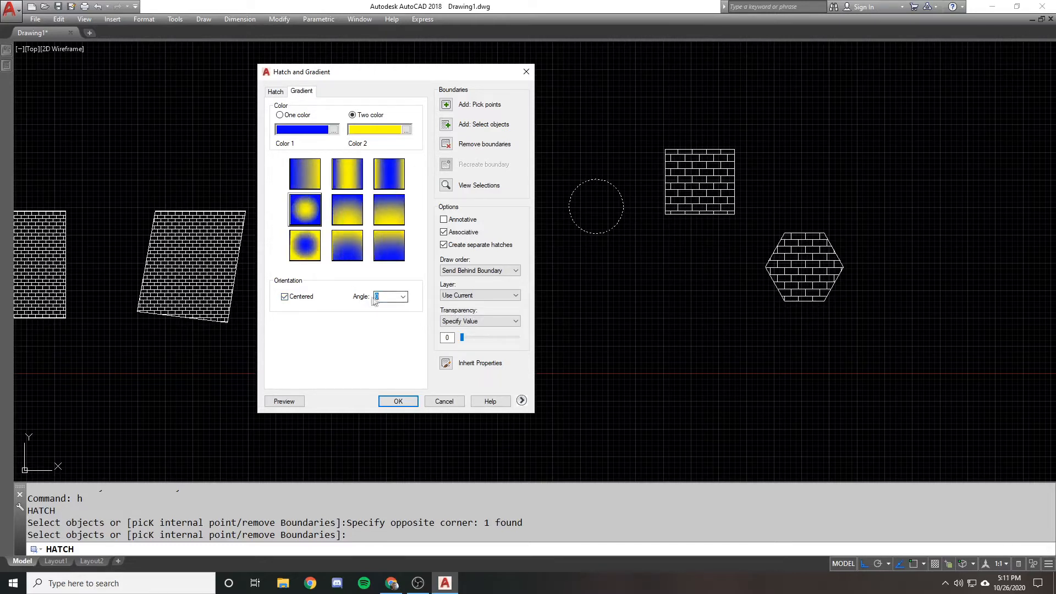
pyautogui.click(396, 401)
# Select the small circle's gradient fill and try to edit it with the HATCHEDIT command
pyautogui.scroll(2, 590, 192)
pyautogui.scroll(-1, 583, 189)
pyautogui.doubleClick(587, 189)
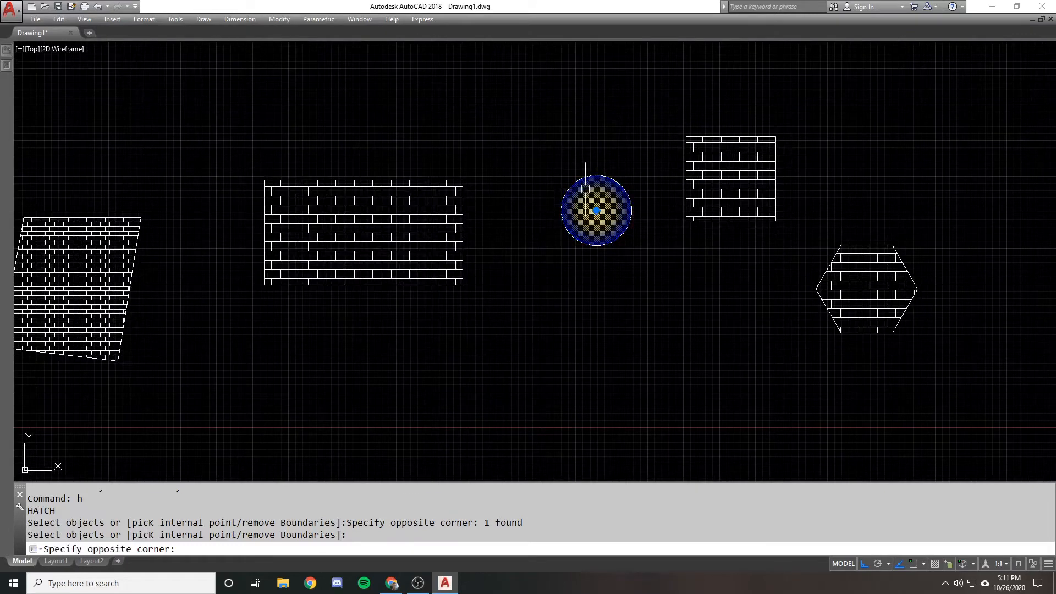
pyautogui.write('hatchedi')
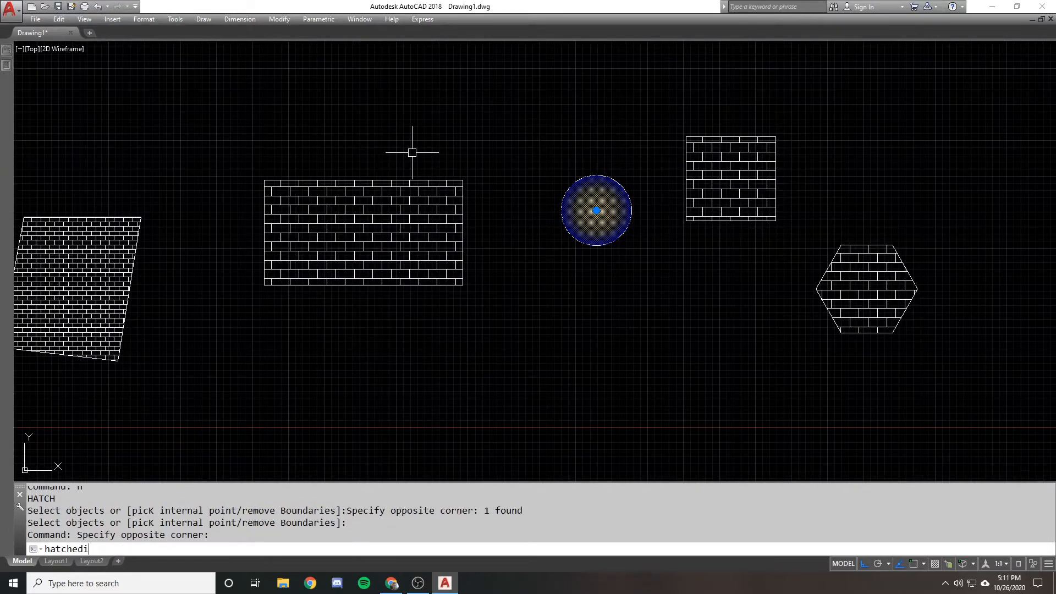
pyautogui.write('t')
pyautogui.press('Return')
pyautogui.press('Escape')
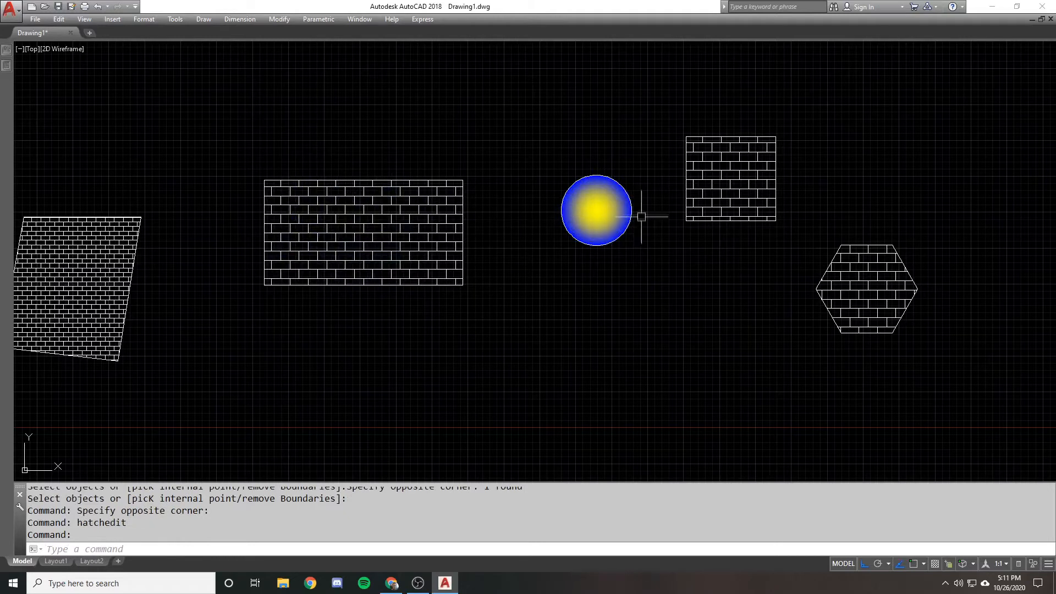
# Examine the circle's gradient fill in its properties, including the Centered setting and the available gradient names
pyautogui.click(566, 198)
pyautogui.hotkey('ctrl', '1')
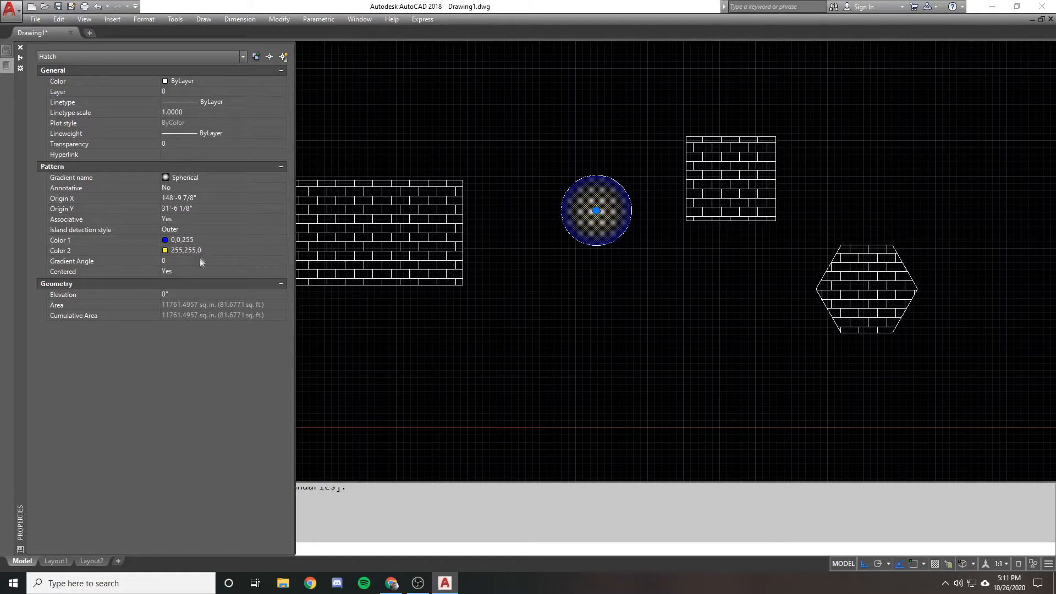
pyautogui.click(195, 271)
pyautogui.click(204, 272)
pyautogui.click(204, 272)
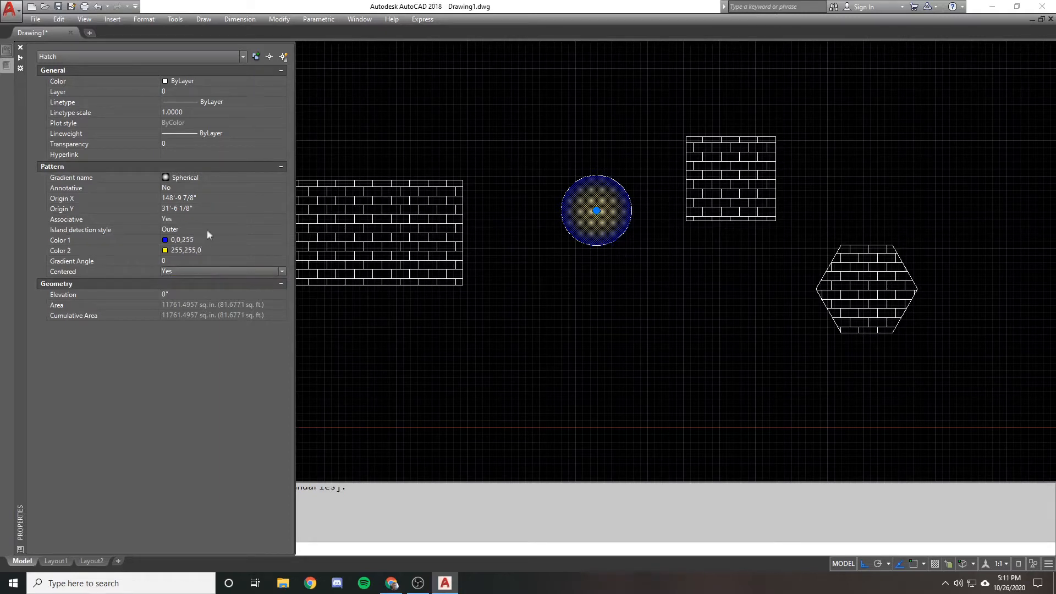
pyautogui.click(220, 177)
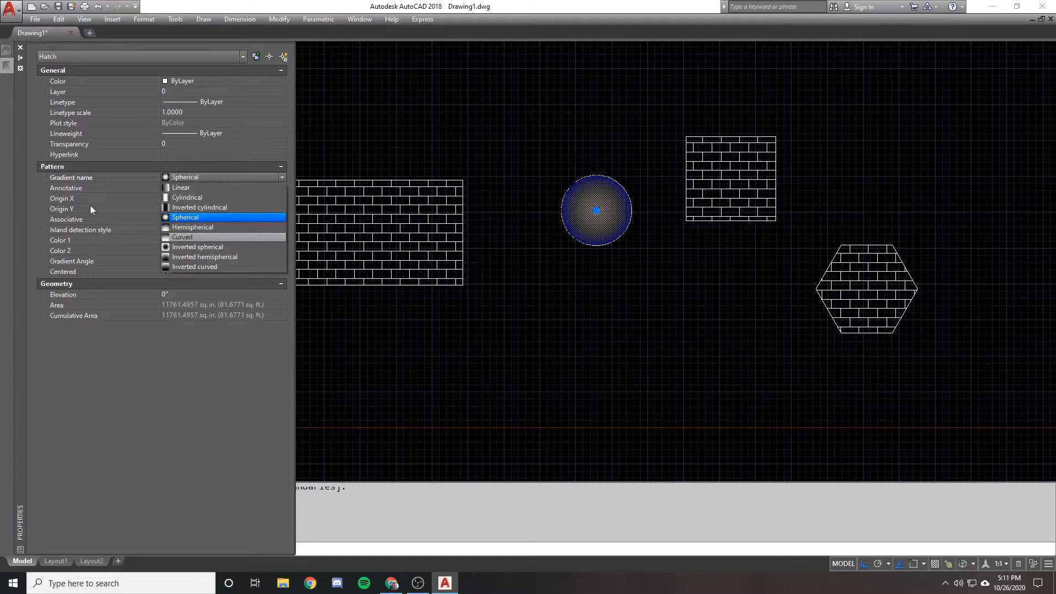
pyautogui.click(582, 178)
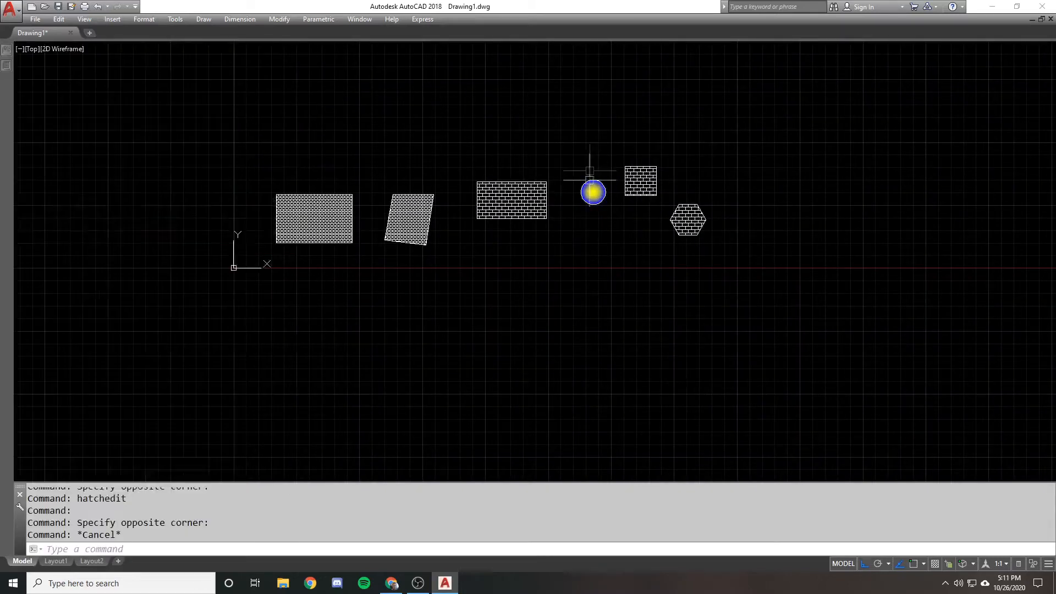
# Erase the gradient fill inside the small circle, keeping the circle
pyautogui.write('e')
pyautogui.press('Return')
pyautogui.click(601, 197)
pyautogui.press('Return')
pyautogui.scroll(-2, 554, 179)
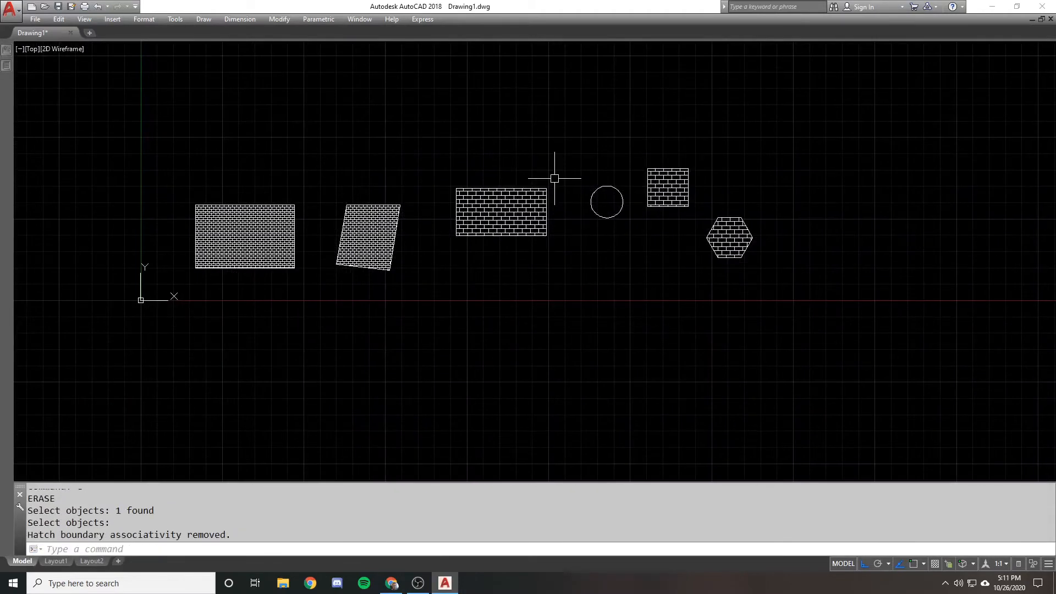
pyautogui.scroll(1, 554, 178)
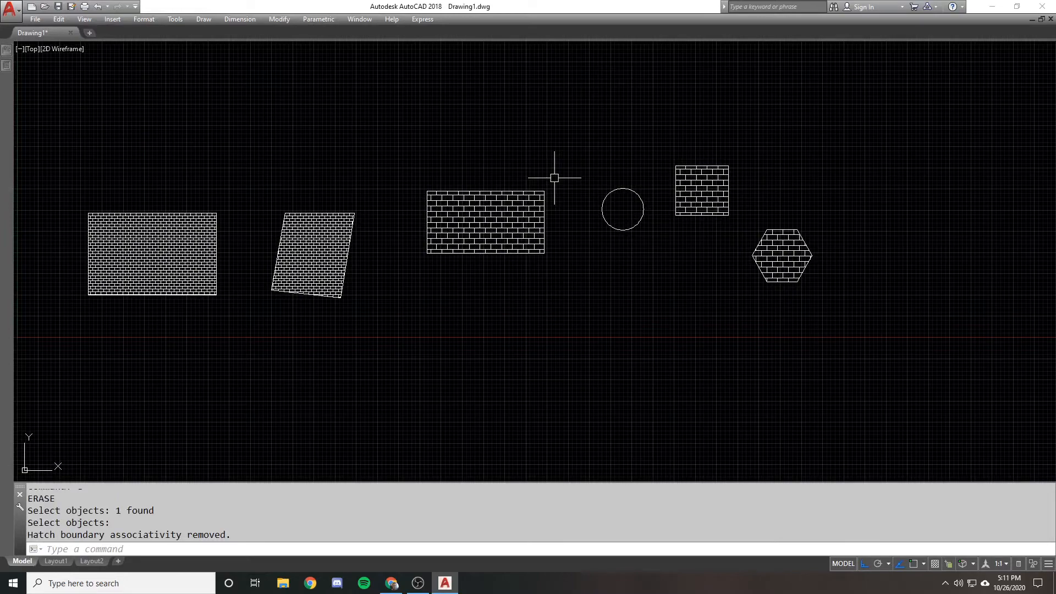
# Erase the brick hatch inside the rectangle beside the circle, keeping its outline
pyautogui.click(492, 208)
pyautogui.write('e')
pyautogui.press('Return')
pyautogui.scroll(2, 493, 209)
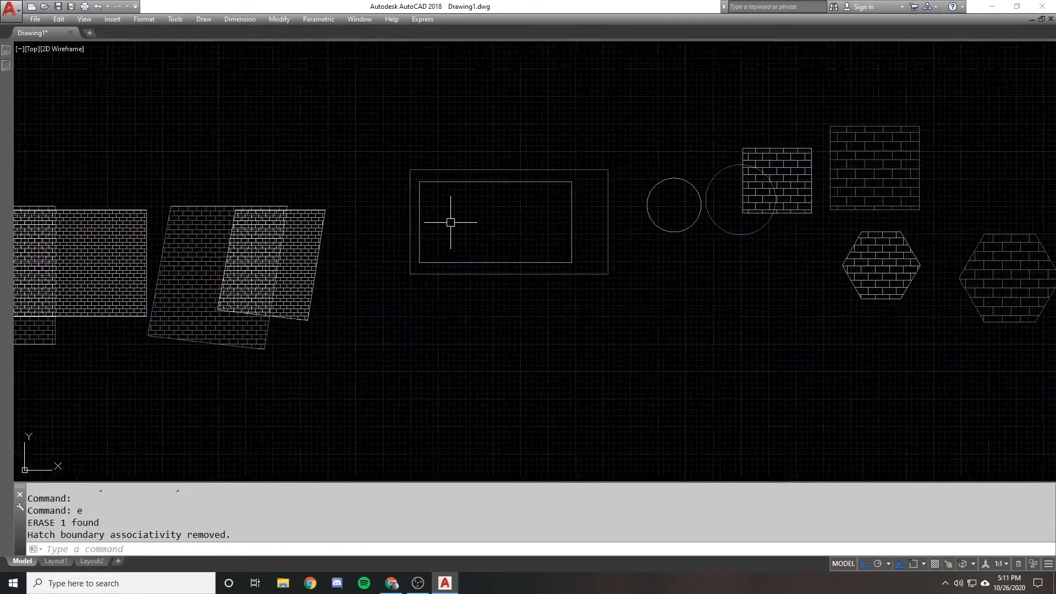
# Start a new hatch and set its pattern type to User defined
pyautogui.write('h')
pyautogui.press('Return')
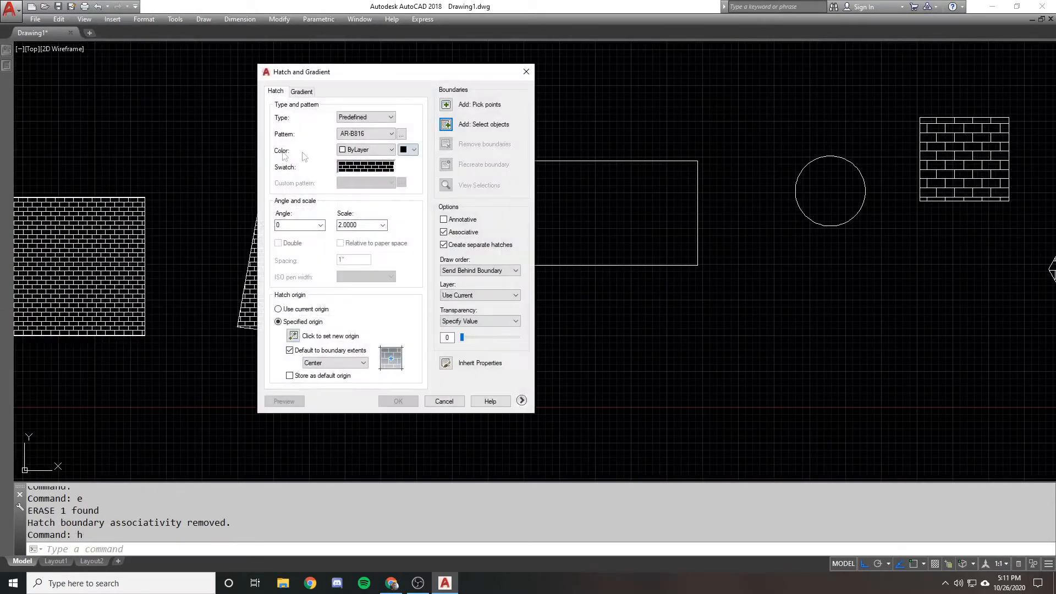
pyautogui.click(385, 118)
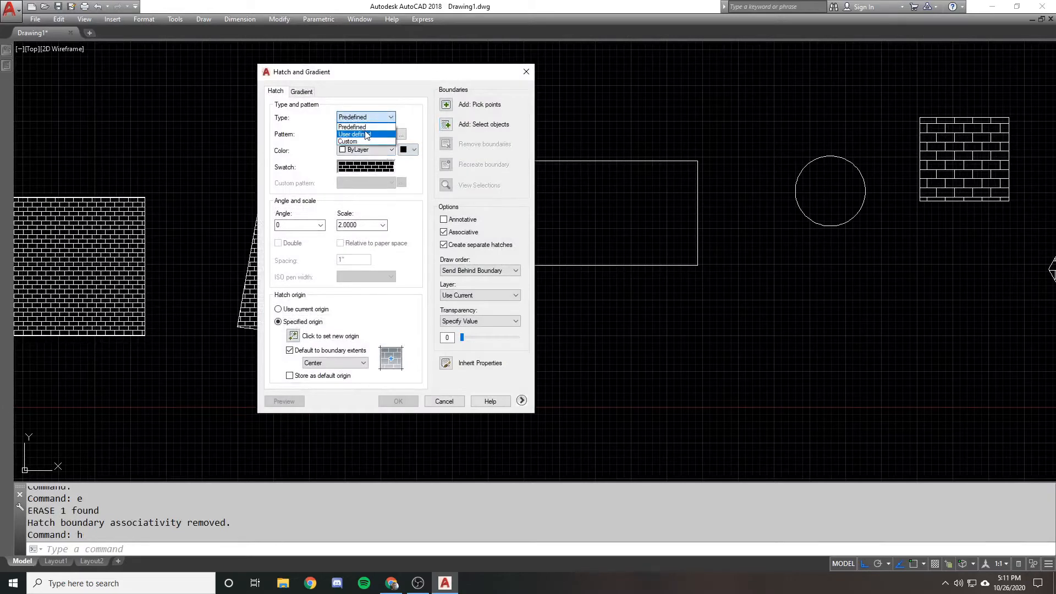
pyautogui.click(366, 134)
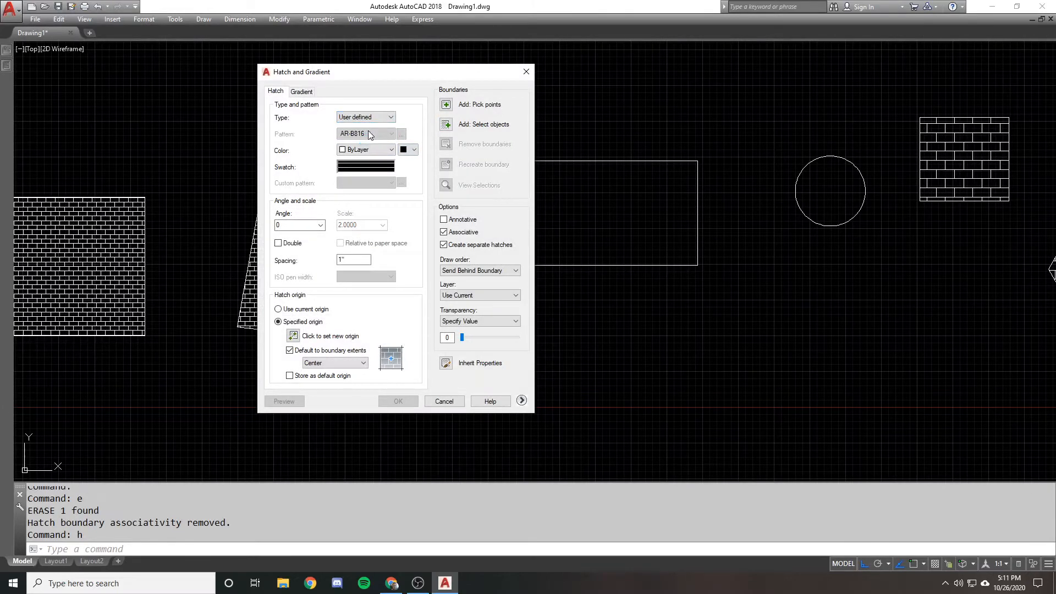
pyautogui.click(382, 119)
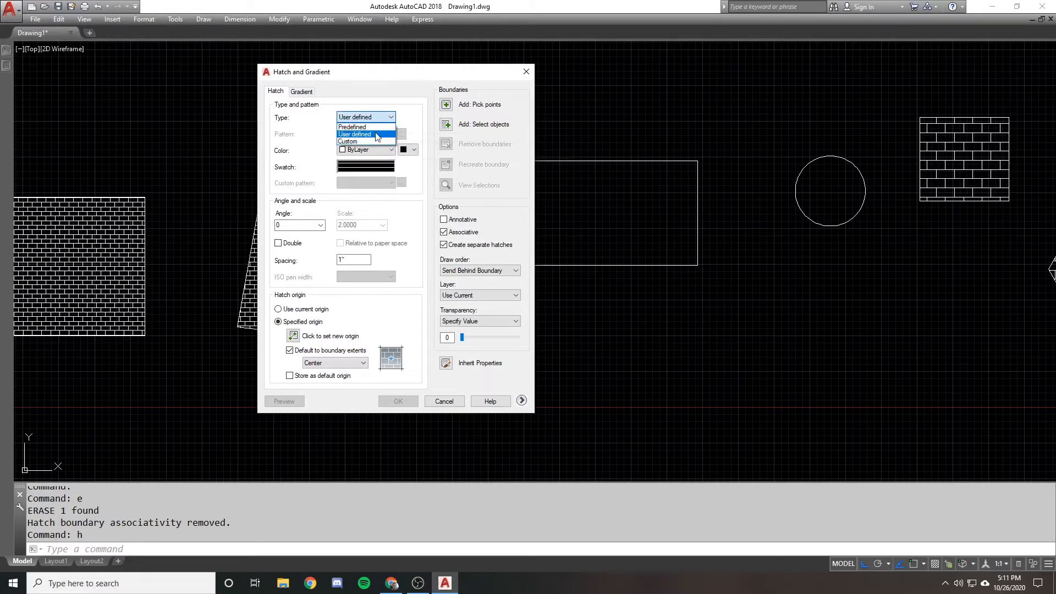
pyautogui.click(405, 111)
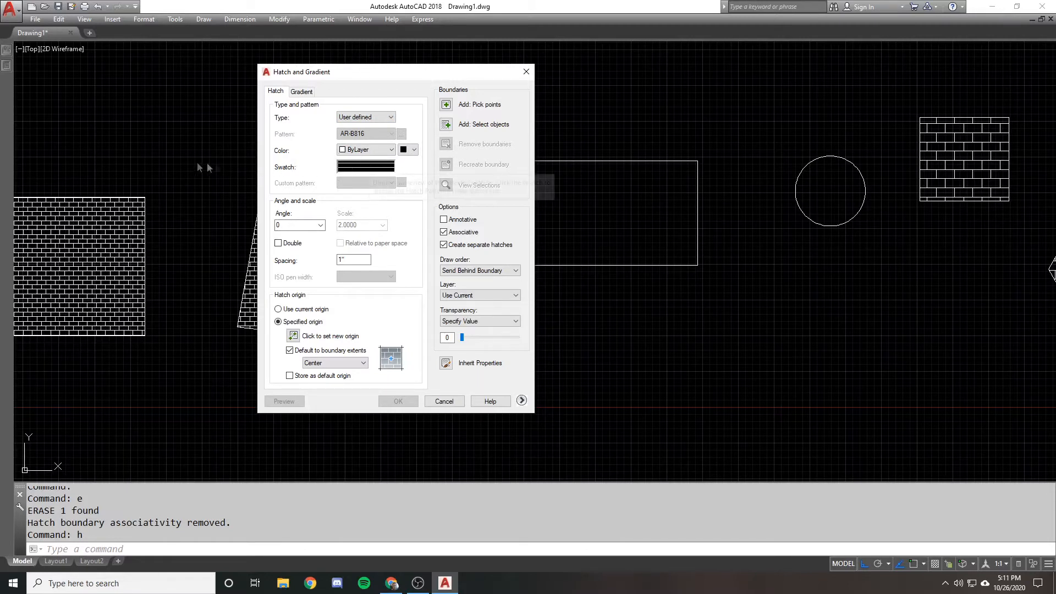
# Select the empty rectangle beside the circle as the hatch boundary
pyautogui.click(446, 124)
pyautogui.click(599, 132)
pyautogui.click(482, 183)
pyautogui.press('Return')
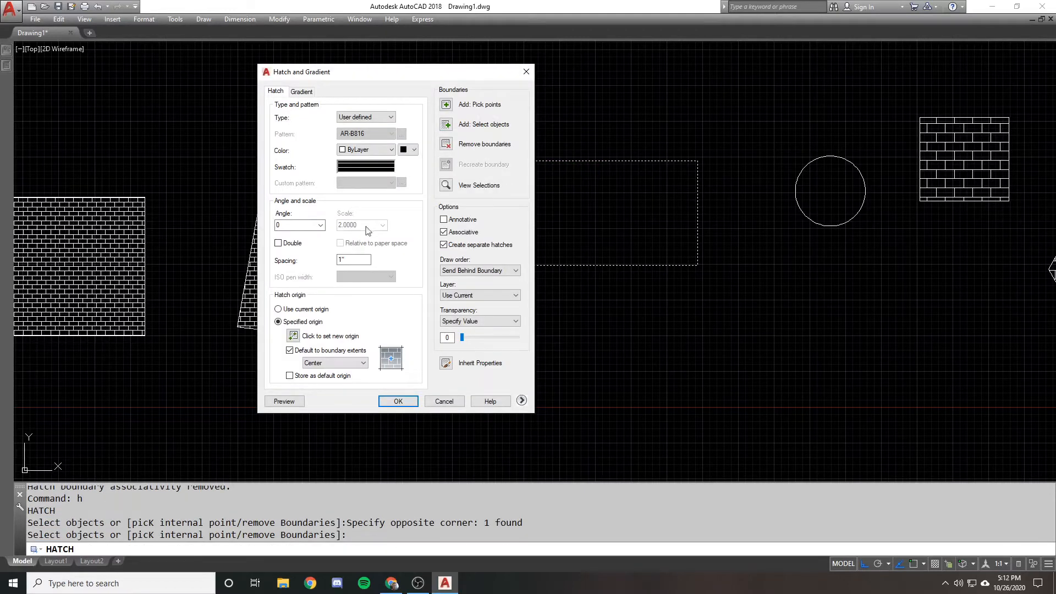
# Preview the rectangle's user-defined hatch at angle 0 with line spacings of 2 and 12, keeping 12
pyautogui.doubleClick(355, 257)
pyautogui.doubleClick(298, 226)
pyautogui.click(289, 401)
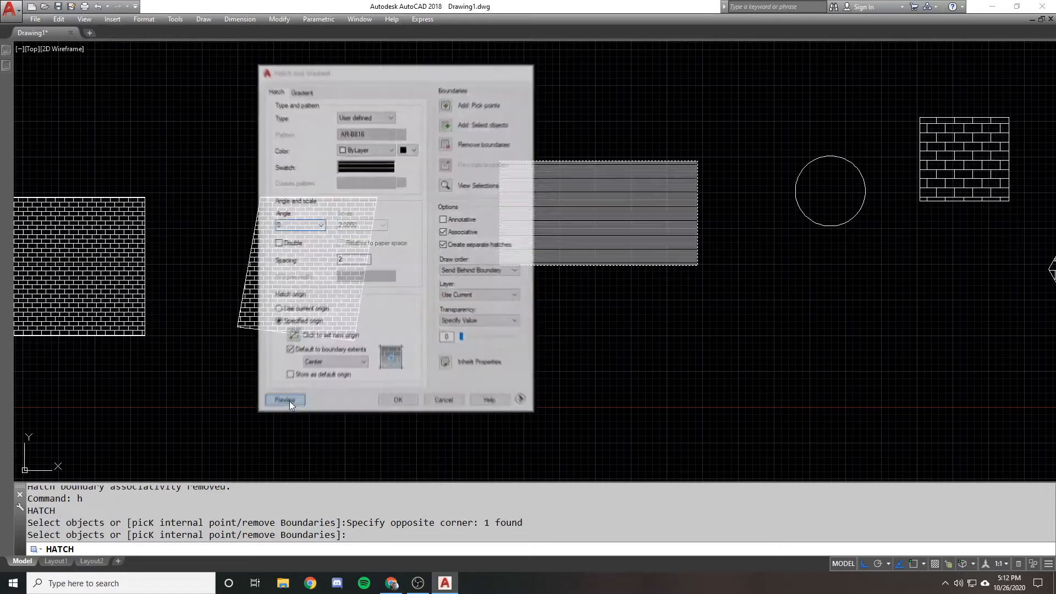
pyautogui.click(356, 257)
pyautogui.write('12')
pyautogui.click(285, 401)
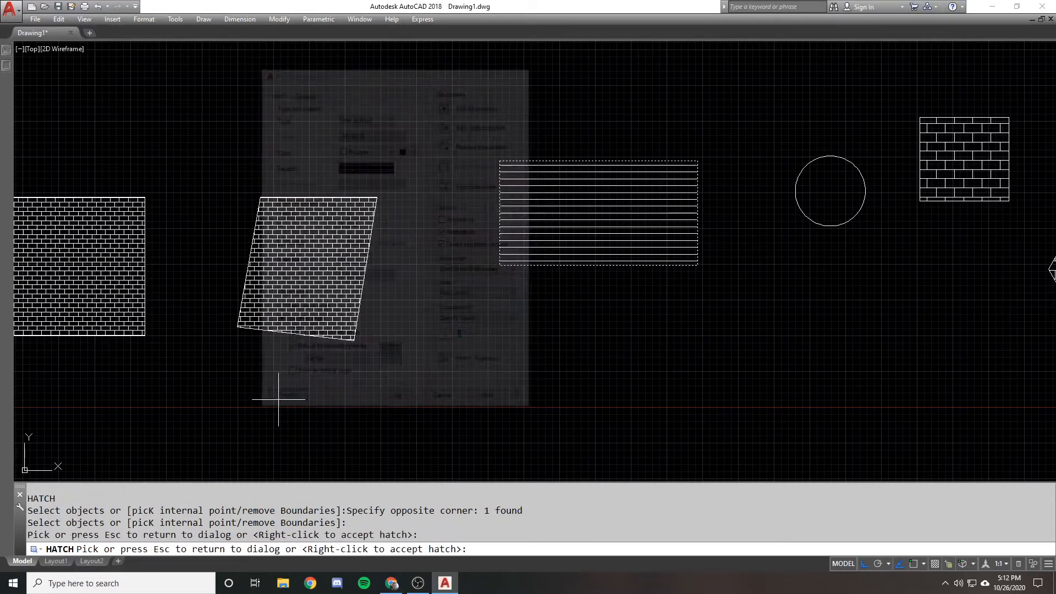
pyautogui.press('Escape')
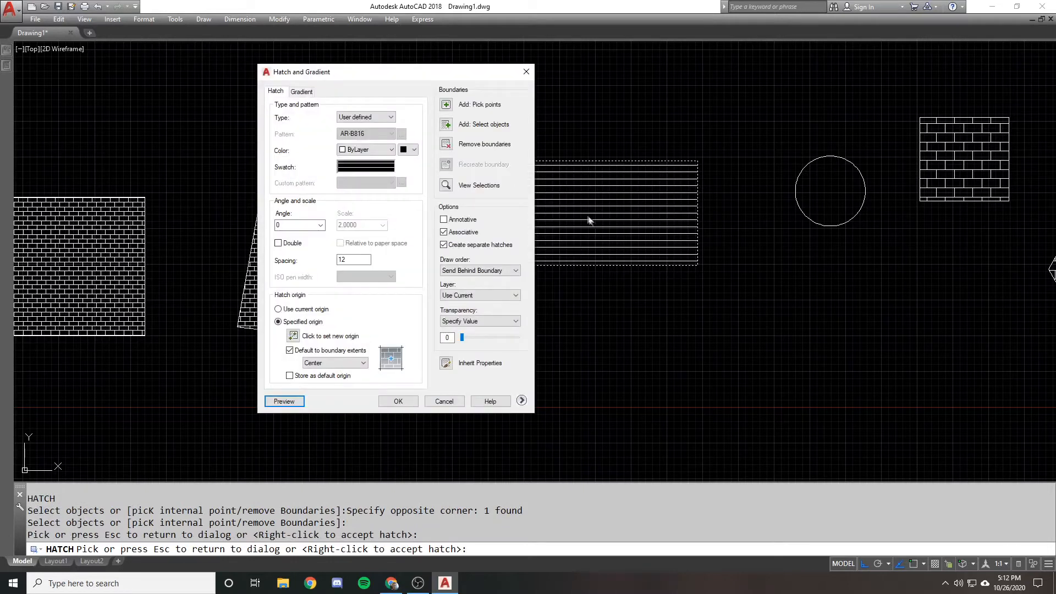
# Set the user-defined hatch's angle to 45 and preview it in the rectangle
pyautogui.doubleClick(310, 227)
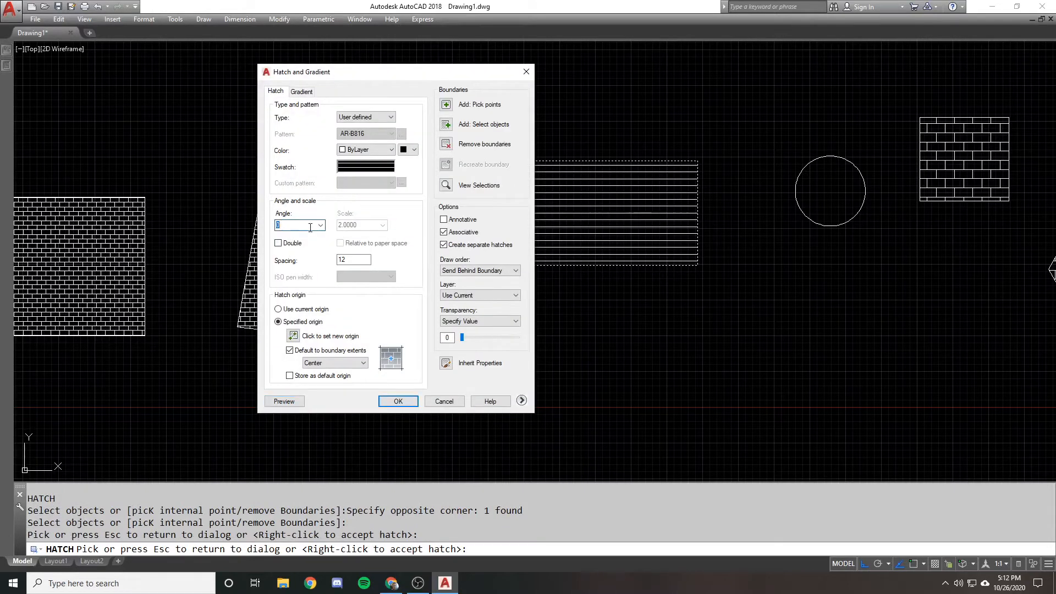
pyautogui.click(285, 400)
pyautogui.press('Escape')
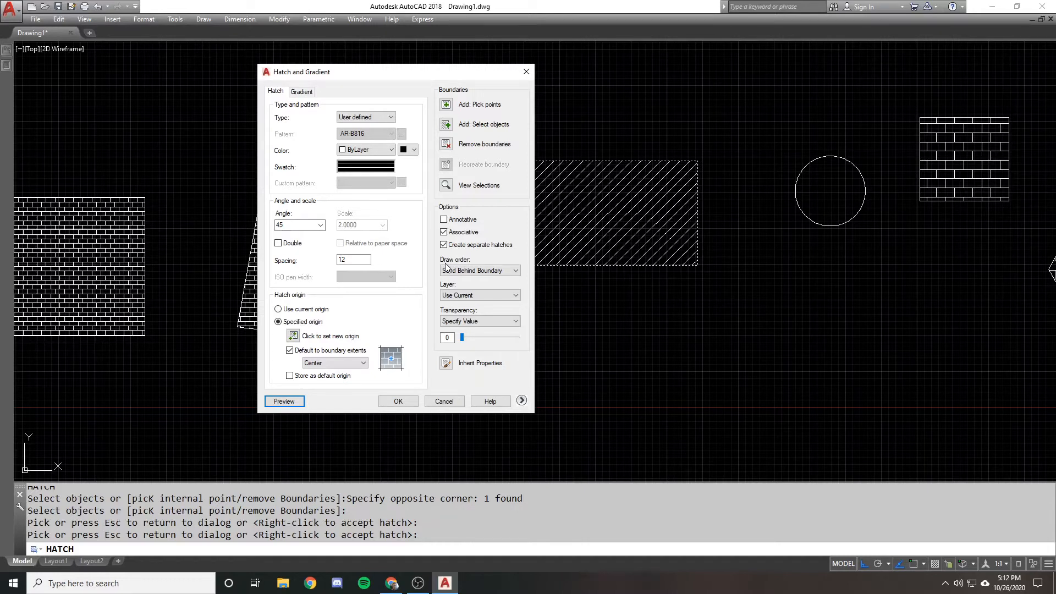
# Turn on double lines for the user-defined hatch and preview the 45-degree crosshatch in the rectangle
pyautogui.click(291, 245)
pyautogui.click(284, 401)
pyautogui.scroll(3, 531, 209)
pyautogui.press('Escape')
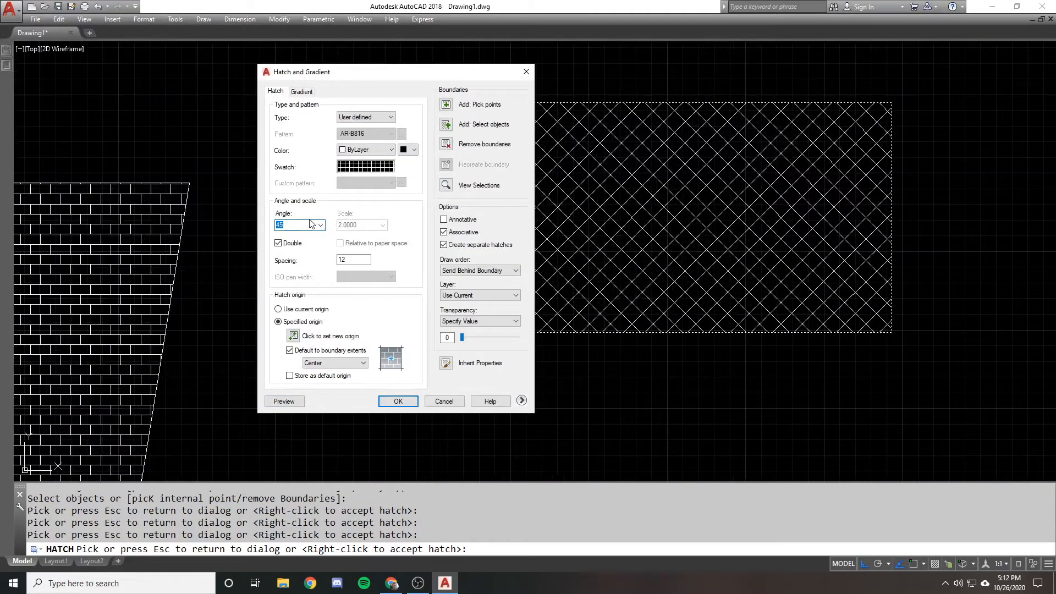
# Set the user-defined hatch's angle to 0, preview it and apply the double-line hatch to the rectangle
pyautogui.click(284, 401)
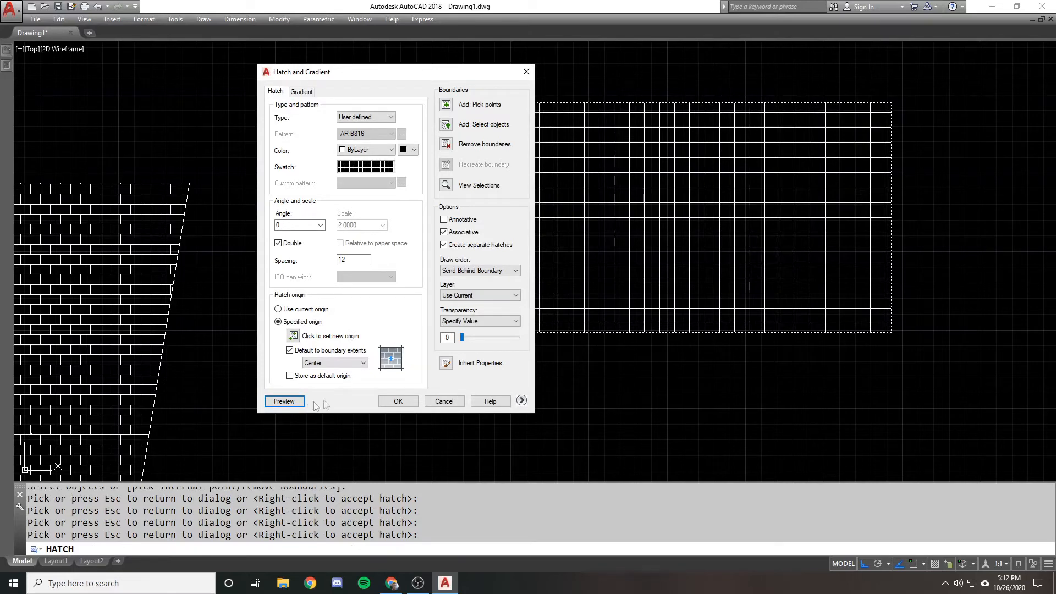
pyautogui.click(406, 400)
# Explode the rectangle's grid hatch and select several of its individual lines
pyautogui.click(622, 227)
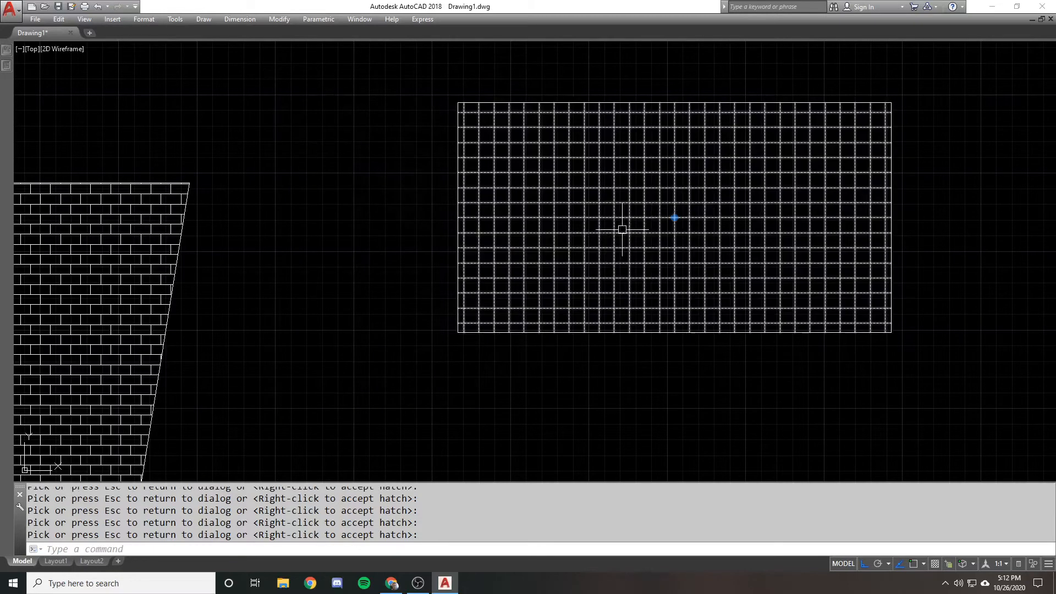
pyautogui.write('x')
pyautogui.press('Return')
pyautogui.click(591, 213)
pyautogui.click(517, 223)
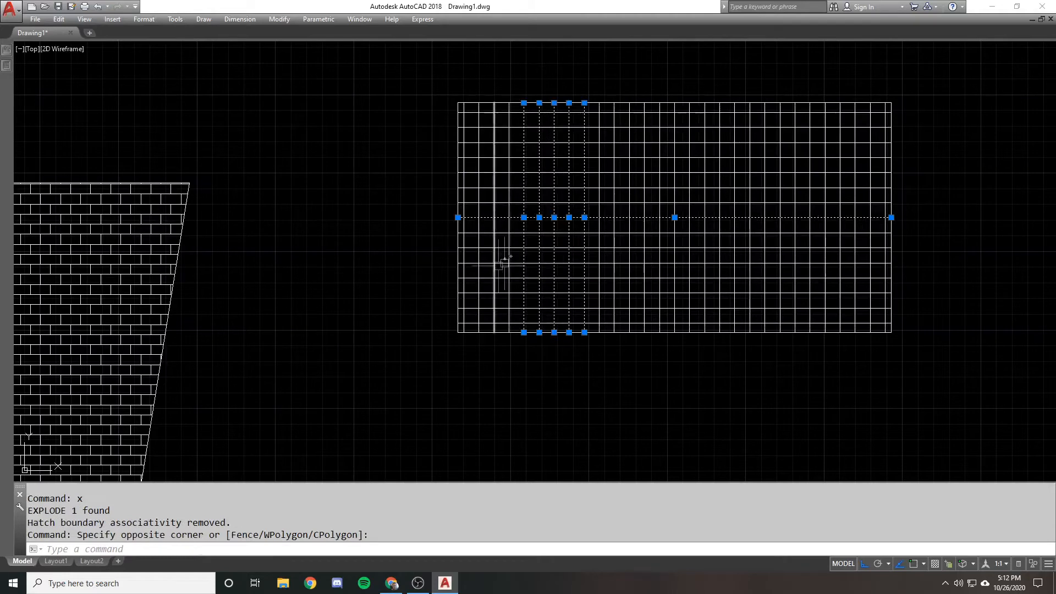
pyautogui.click(702, 268)
pyautogui.click(565, 267)
# Clear the selection and undo the explode and the rectangle's grid hatch
pyautogui.press('Escape')
pyautogui.press('Escape')
pyautogui.write('u')
pyautogui.press('Return')
pyautogui.press('Return')
# Turn the ribbon back on with the RIBBON command
pyautogui.write('ribb')
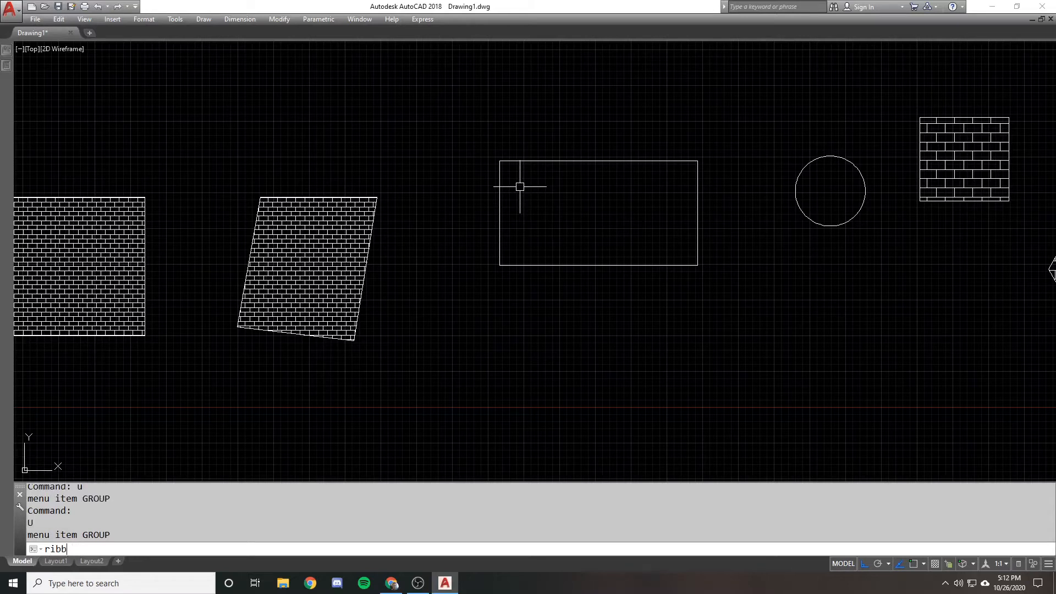
pyautogui.write('in')
pyautogui.press('Return')
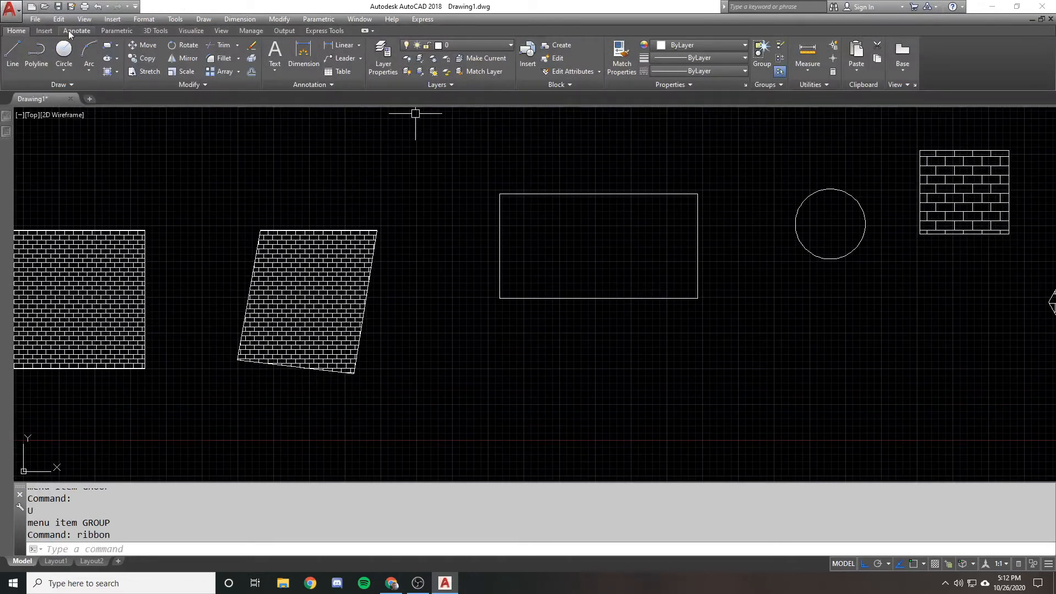
# Start a hatch from the ribbon, set its type to User defined and select the empty rectangle as the boundary
pyautogui.click(107, 58)
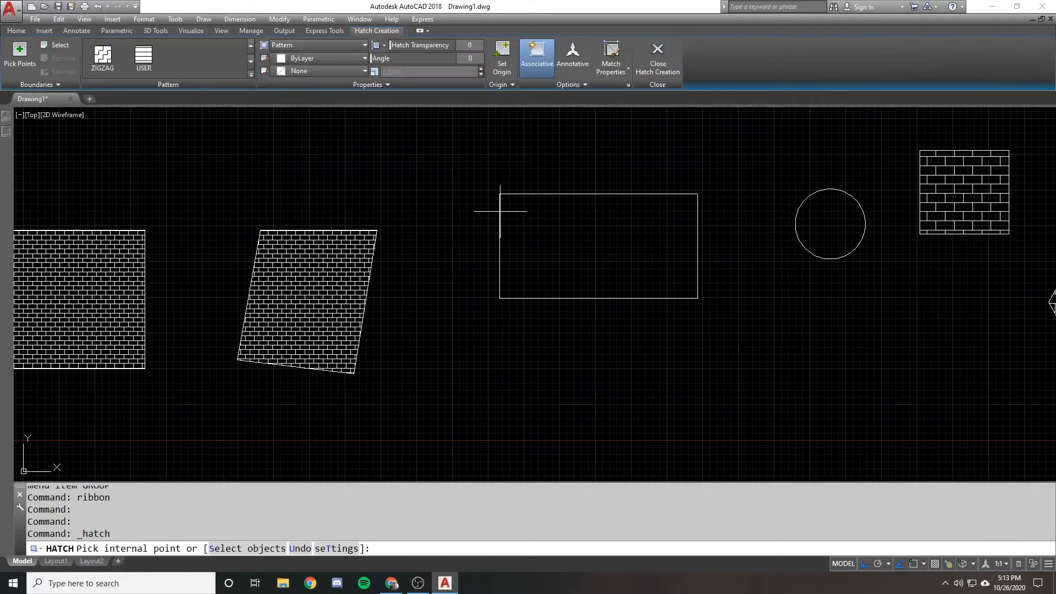
pyautogui.click(324, 48)
pyautogui.click(309, 91)
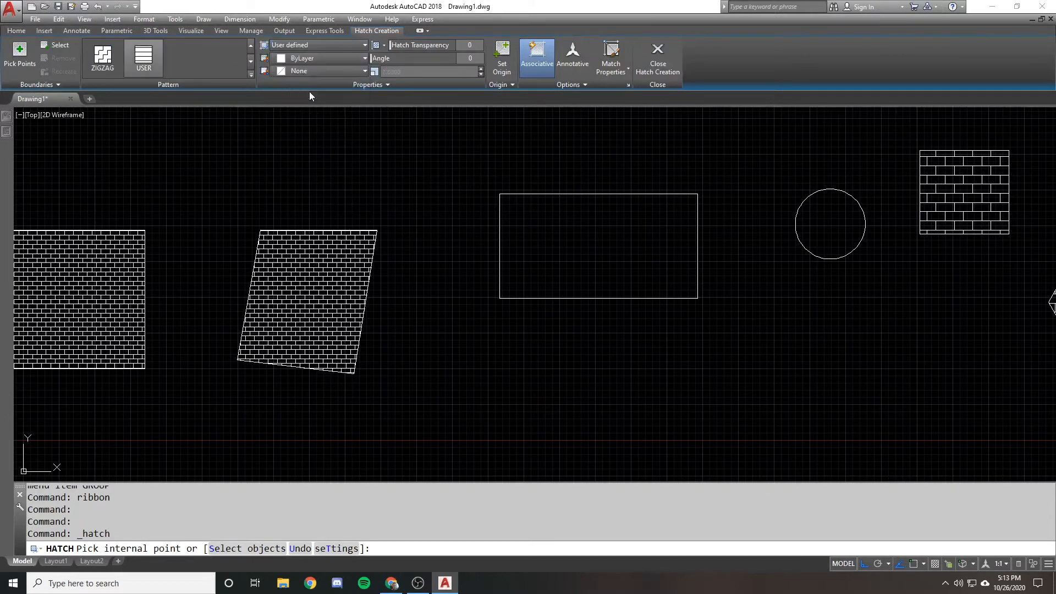
pyautogui.click(400, 83)
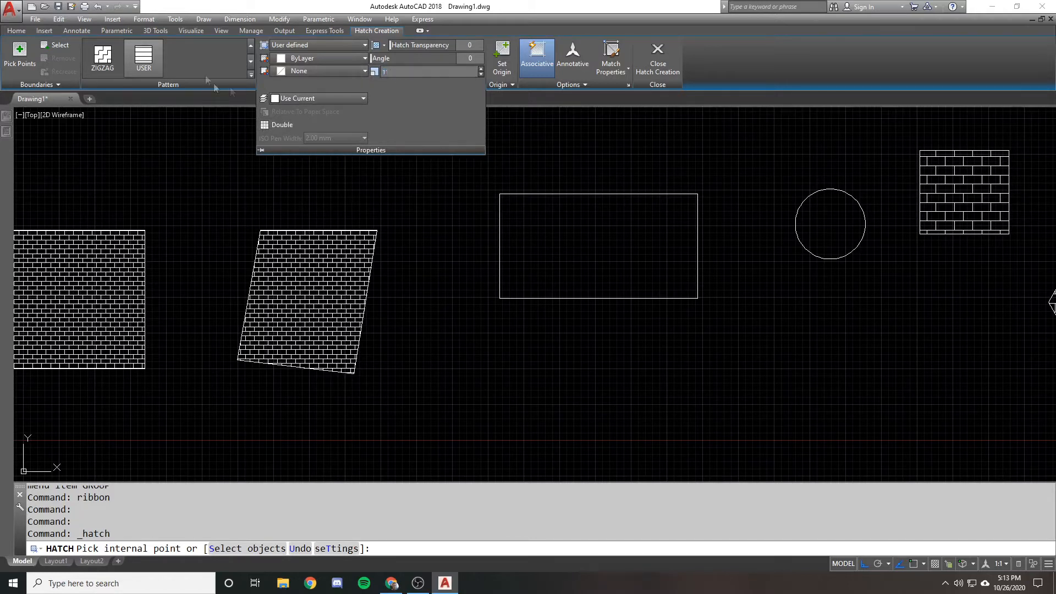
pyautogui.click(55, 45)
pyautogui.click(553, 196)
pyautogui.click(454, 217)
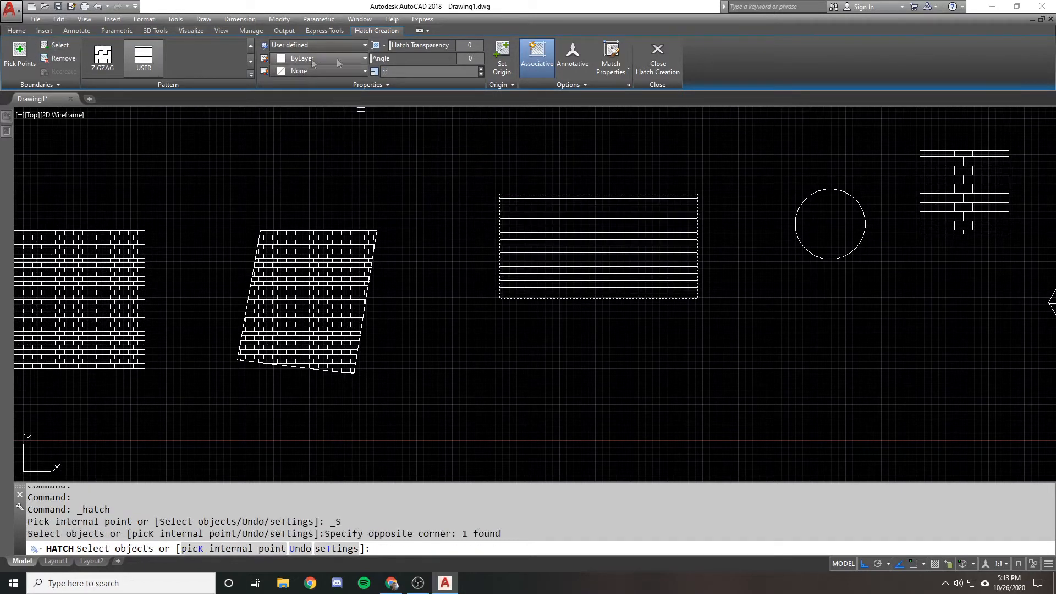
# Turn on Double for the rectangle's user-defined hatch and set its angle to 45
pyautogui.click(403, 89)
pyautogui.click(285, 124)
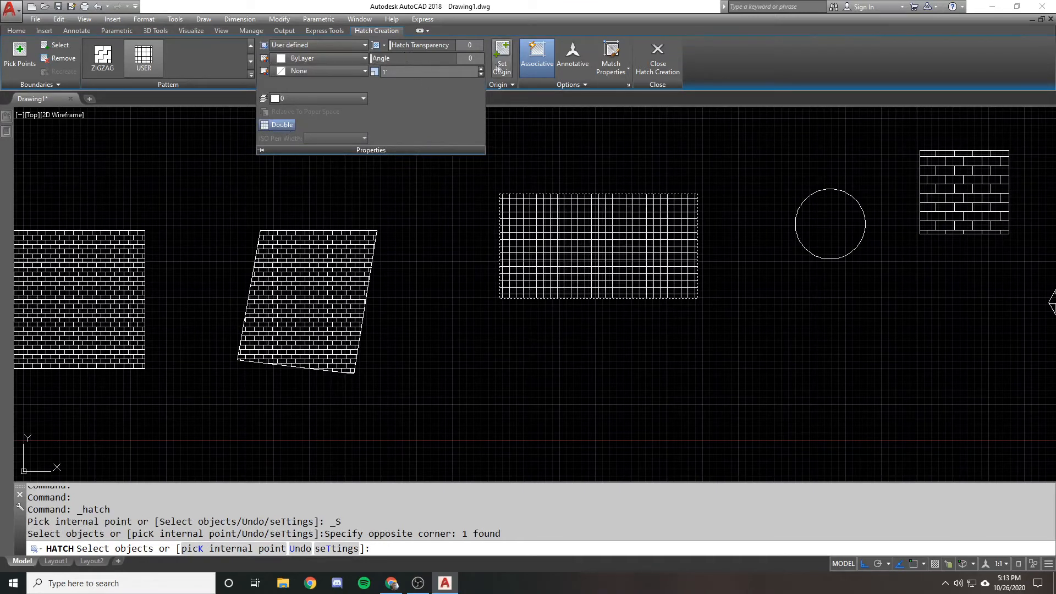
pyautogui.click(471, 58)
pyautogui.press('Return')
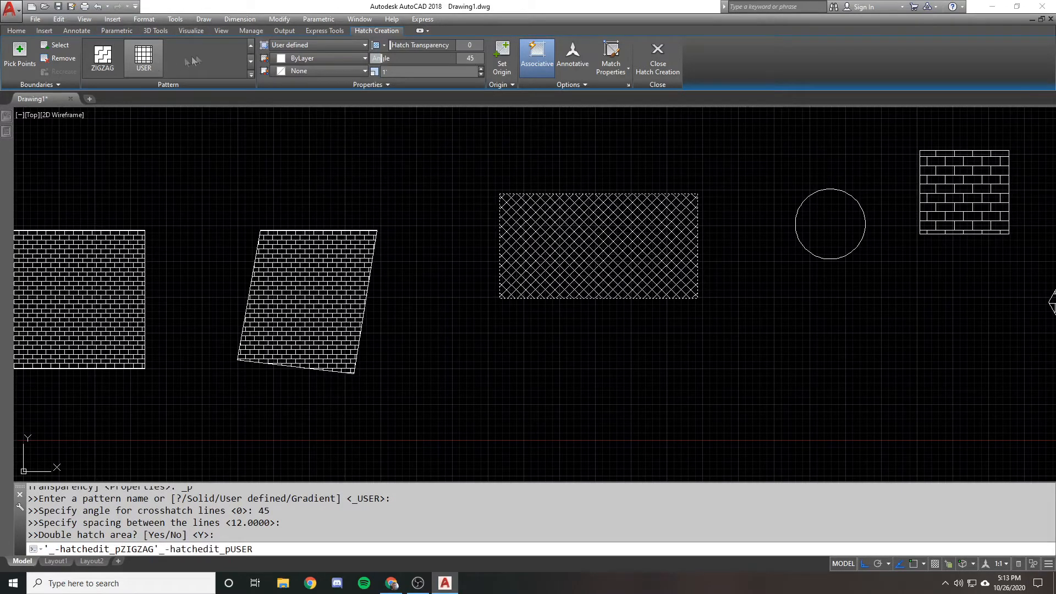
# Look through the available hatch patterns and pattern types, and exit the hatch command
pyautogui.click(250, 47)
pyautogui.click(251, 48)
pyautogui.click(252, 61)
pyautogui.click(314, 44)
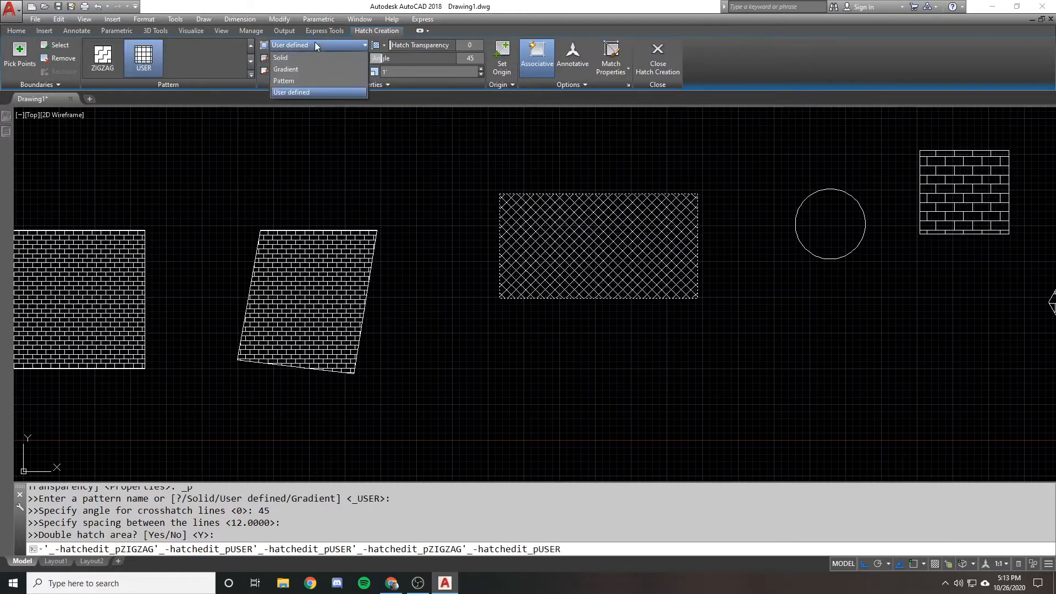
pyautogui.click(220, 61)
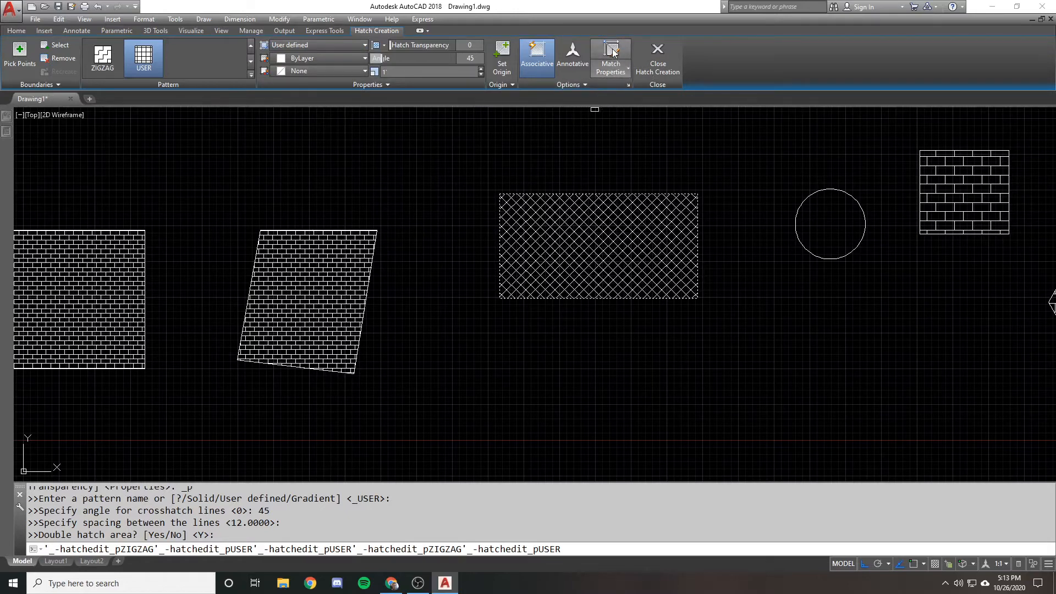
pyautogui.press('Escape')
pyautogui.press('Escape')
# Match the skewed quadrilateral's brick hatch properties onto the crosshatched rectangle
pyautogui.scroll(-3, 495, 160)
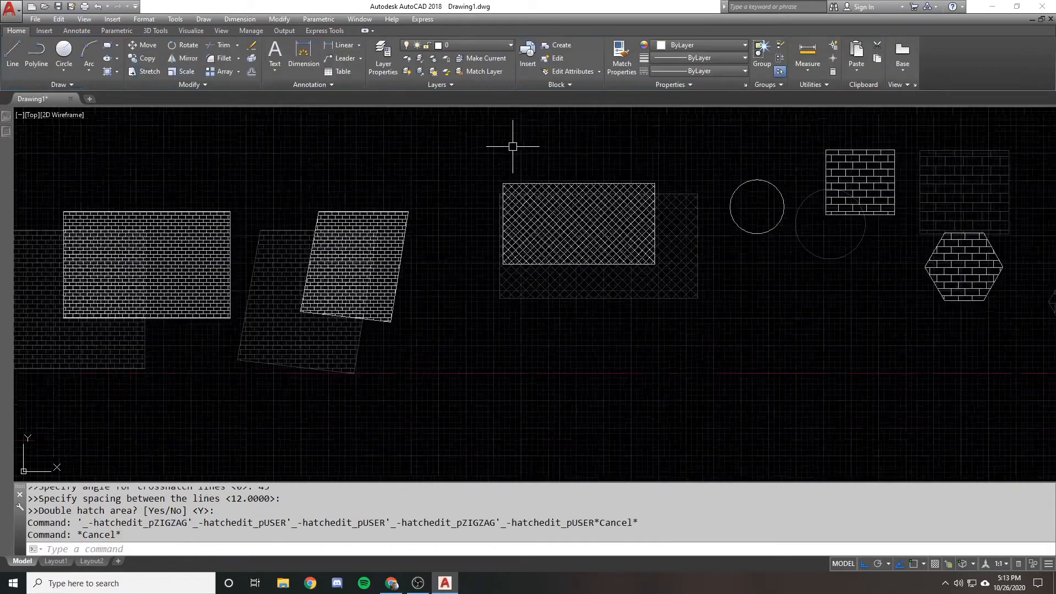
pyautogui.scroll(2, 477, 172)
pyautogui.write('ma')
pyautogui.press('Return')
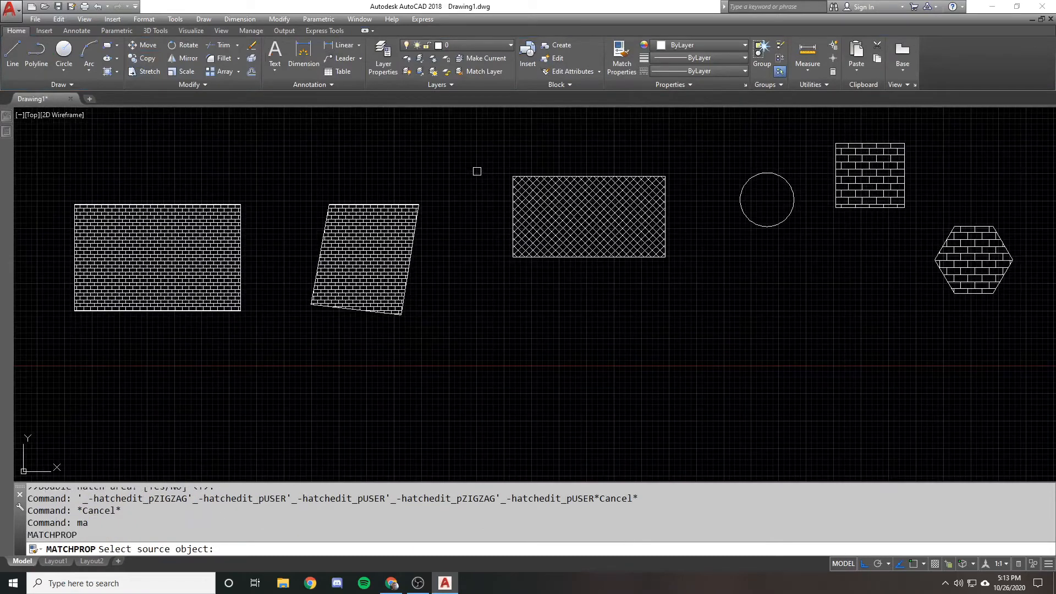
pyautogui.click(372, 231)
pyautogui.click(550, 214)
pyautogui.press('Return')
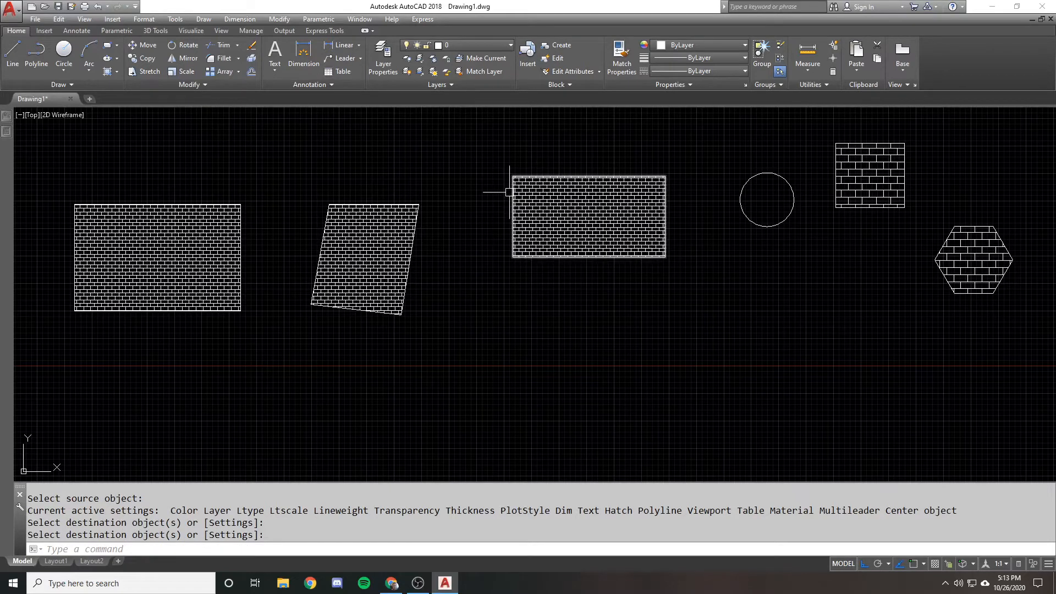
# Match the middle rectangle's brick hatch properties onto the hatches in the small square and the hexagon
pyautogui.press('Return')
pyautogui.click(580, 207)
pyautogui.click(864, 151)
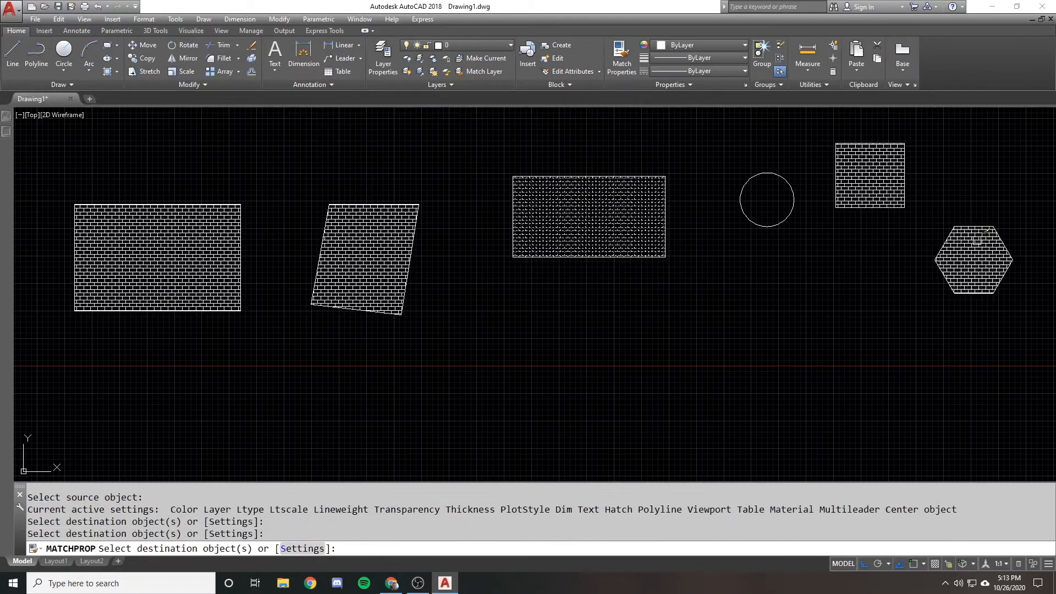
pyautogui.click(979, 238)
pyautogui.press('Return')
# Undo the matched hatch properties and the middle rectangle's crosshatch, trying a redo before one further undo
pyautogui.write('u')
pyautogui.press('Return')
pyautogui.press('Return')
pyautogui.press('Return')
pyautogui.press('Return')
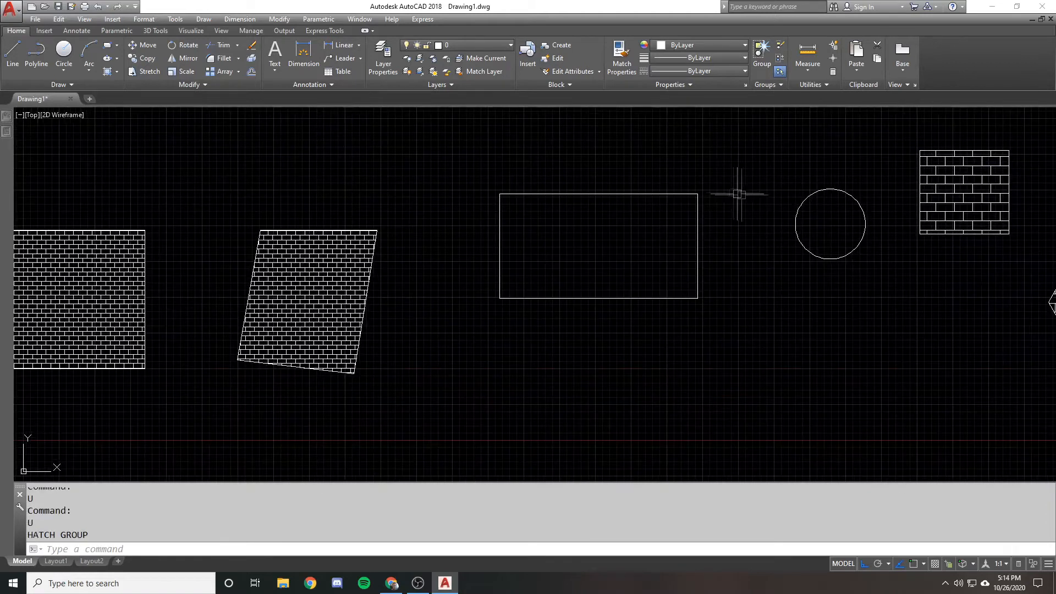
pyautogui.write('rtedo')
pyautogui.press('Return')
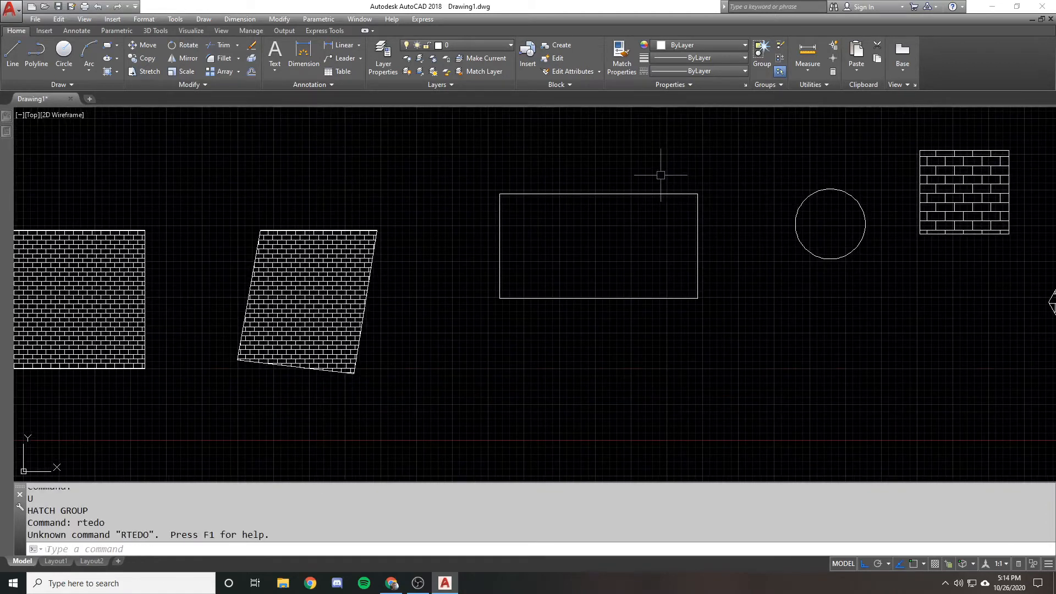
pyautogui.write('u')
pyautogui.press('Return')
pyautogui.write('n')
pyautogui.press('Escape')
pyautogui.write('mma')
# Match the larger-scale brick hatch onto the hatches in the skewed quadrilateral and the large rectangle
pyautogui.press('Return')
pyautogui.click(673, 228)
pyautogui.press('Escape')
pyautogui.write('ma')
pyautogui.press('Return')
pyautogui.click(668, 231)
pyautogui.click(352, 274)
pyautogui.click(224, 282)
pyautogui.press('Return')
pyautogui.scroll(2, 173, 329)
pyautogui.scroll(-1, 211, 248)
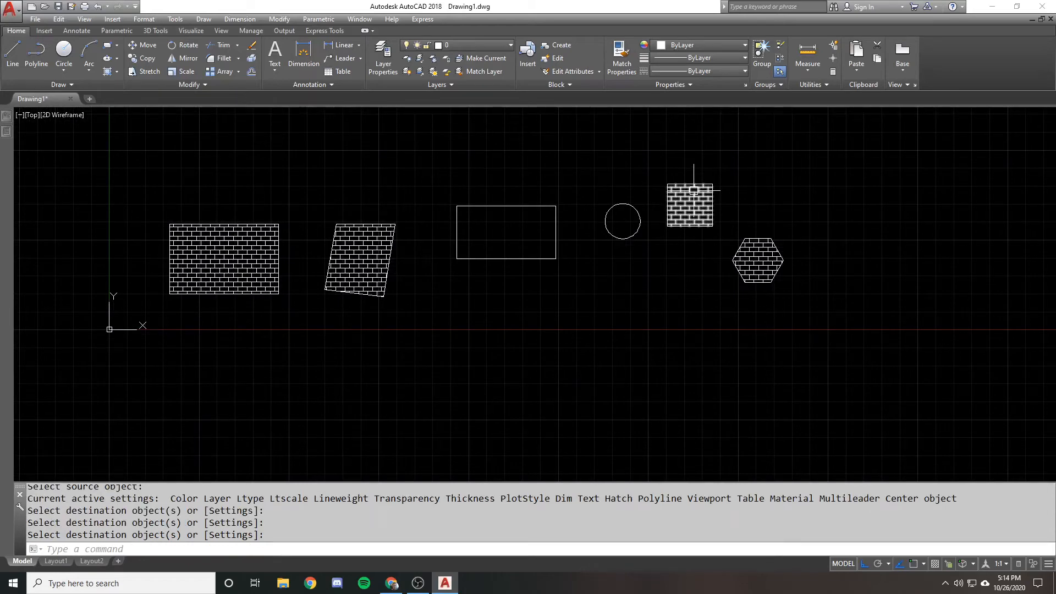
pyautogui.scroll(-1, 694, 189)
pyautogui.scroll(2, 528, 217)
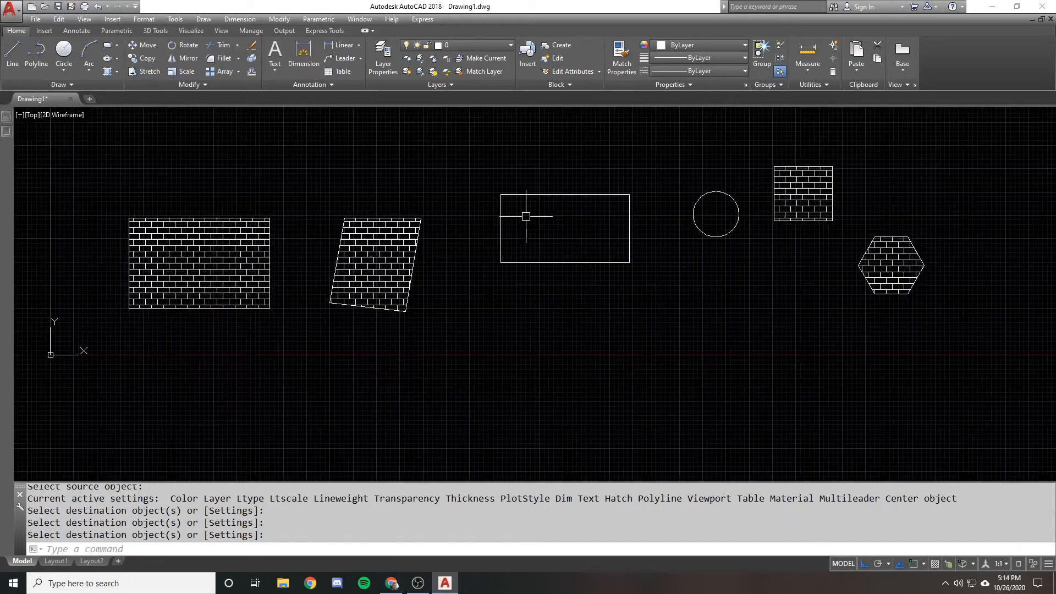
# Draw a new rectangle in the empty area above the skewed quadrilateral
pyautogui.scroll(-2, 532, 224)
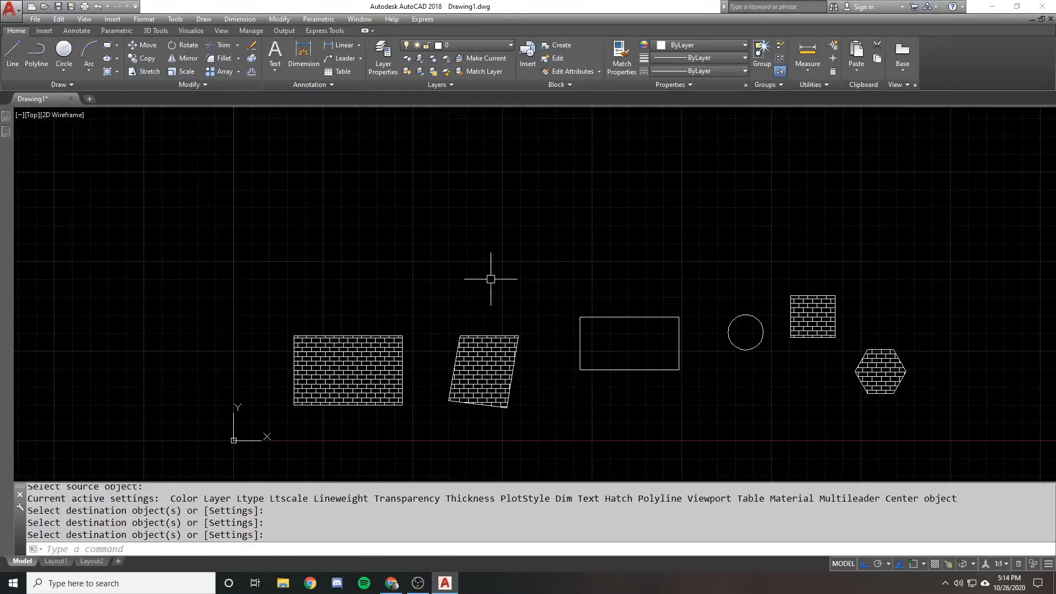
pyautogui.write('rec')
pyautogui.press('Return')
pyautogui.click(465, 193)
pyautogui.click(541, 243)
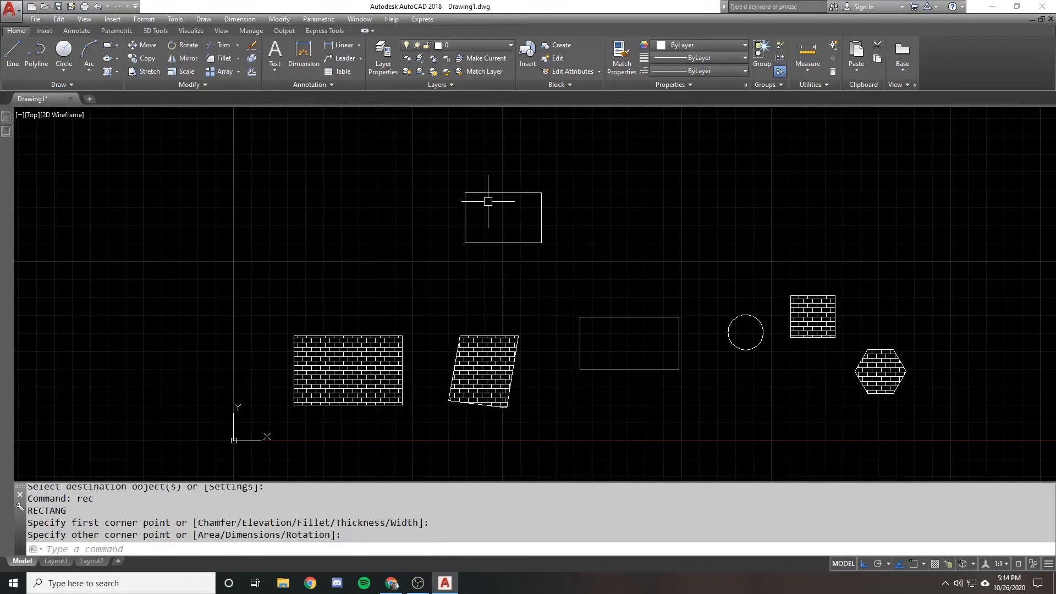
# Start a new hatch and choose the USER pattern
pyautogui.write('h')
pyautogui.press('Return')
pyautogui.press('Escape')
pyautogui.write('h')
pyautogui.press('Return')
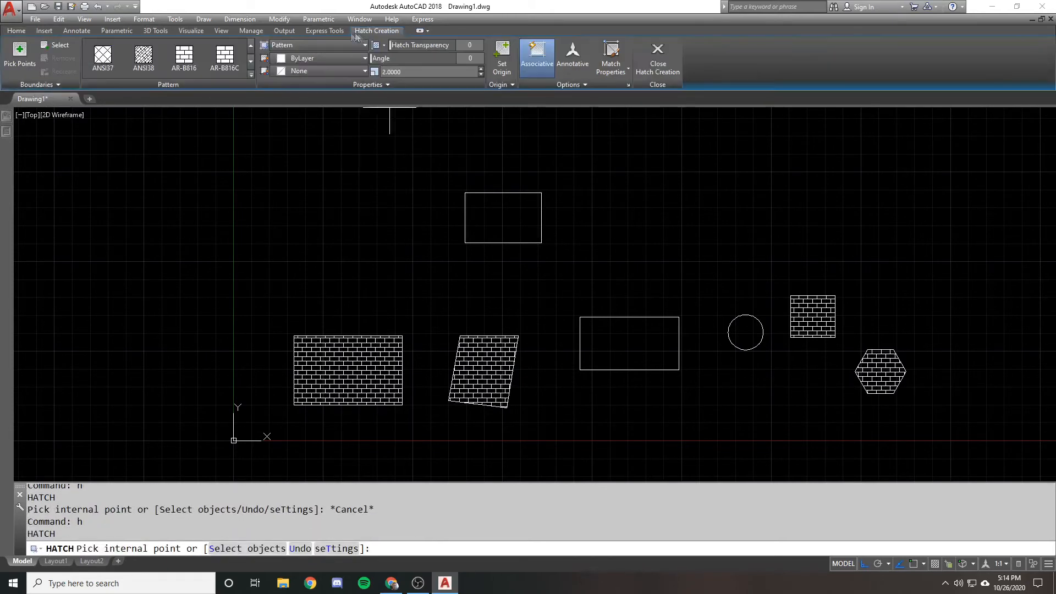
pyautogui.click(251, 61)
pyautogui.click(250, 61)
pyautogui.click(251, 61)
pyautogui.click(251, 62)
pyautogui.click(251, 62)
pyautogui.click(251, 62)
pyautogui.click(251, 61)
pyautogui.click(251, 62)
pyautogui.click(251, 62)
pyautogui.click(251, 62)
pyautogui.click(144, 55)
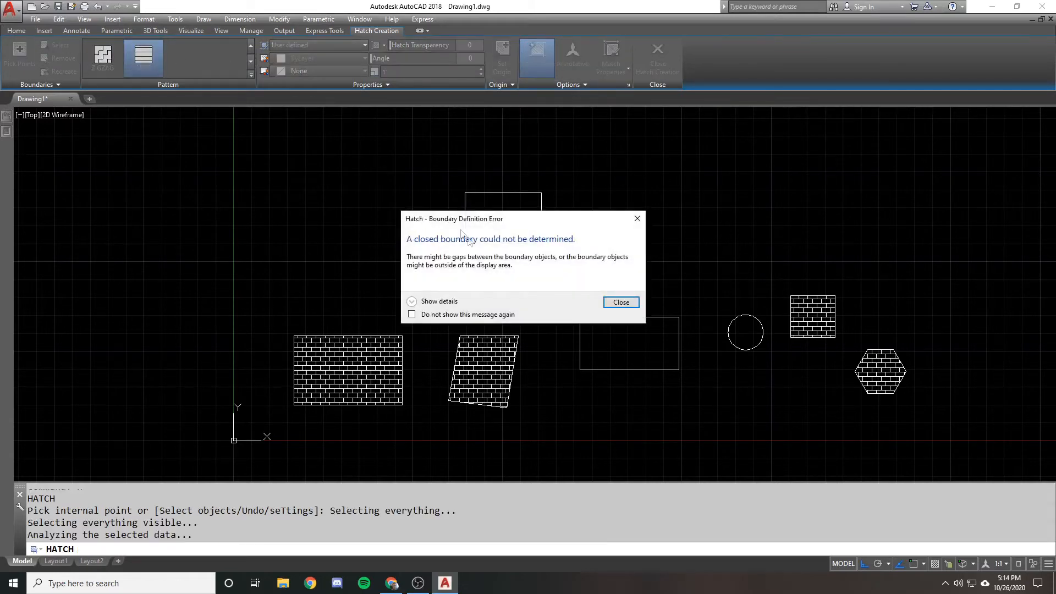
# Select the new rectangle as the hatch boundary, set the line spacing to 1' and finish the hatch
pyautogui.click(55, 49)
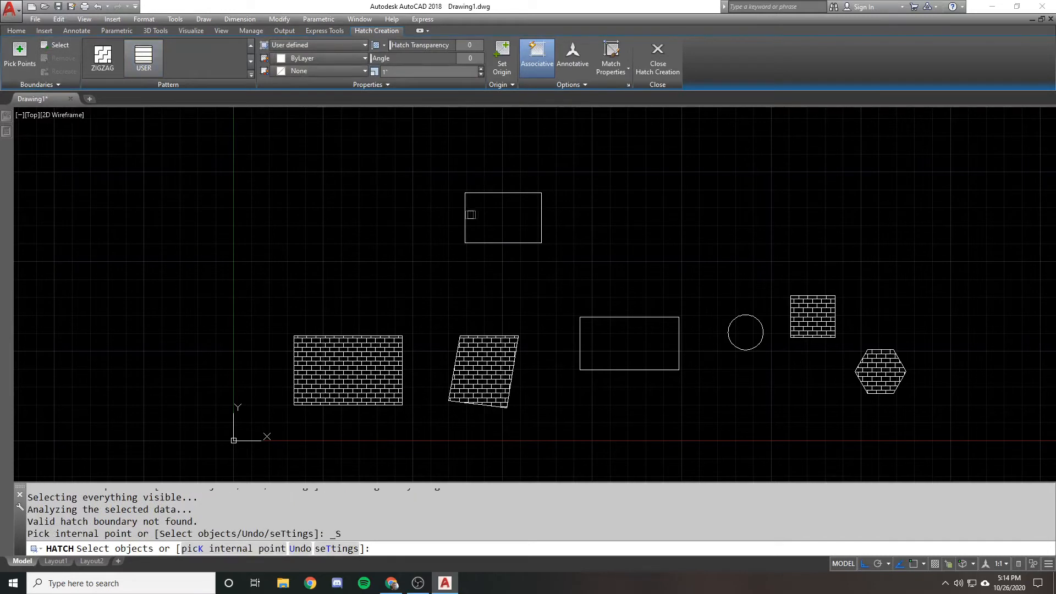
pyautogui.click(484, 193)
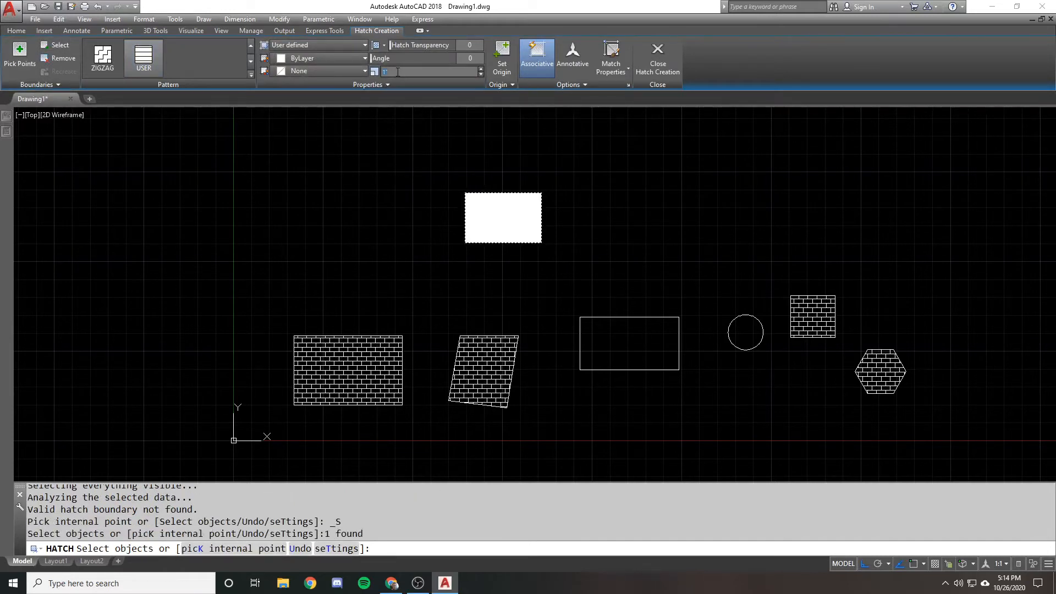
pyautogui.write('1')
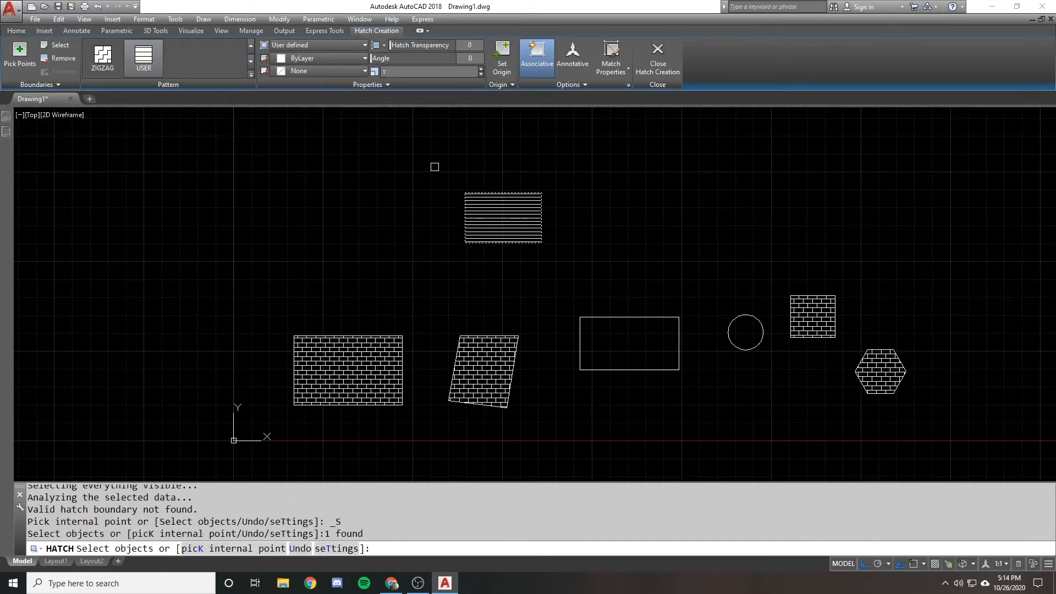
pyautogui.press('Return')
# Change the skewed quadrilateral's hatch pattern to AR-SAND in its properties and deselect it
pyautogui.moveTo(481, 234); pyautogui.dragTo(454, 172, button='middle')
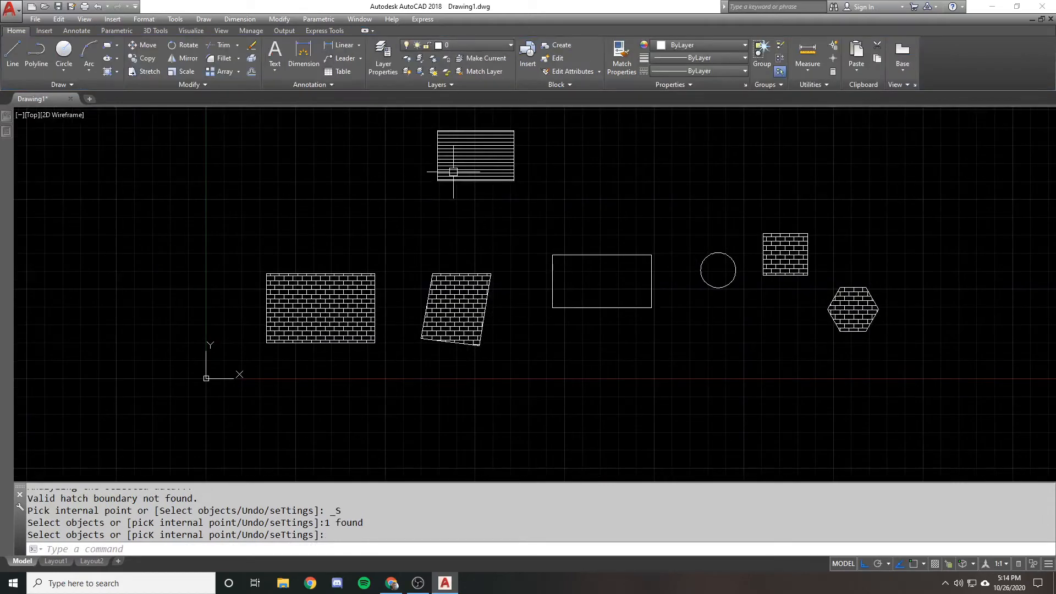
pyautogui.scroll(2, 472, 271)
pyautogui.click(457, 311)
pyautogui.moveTo(7, 132)
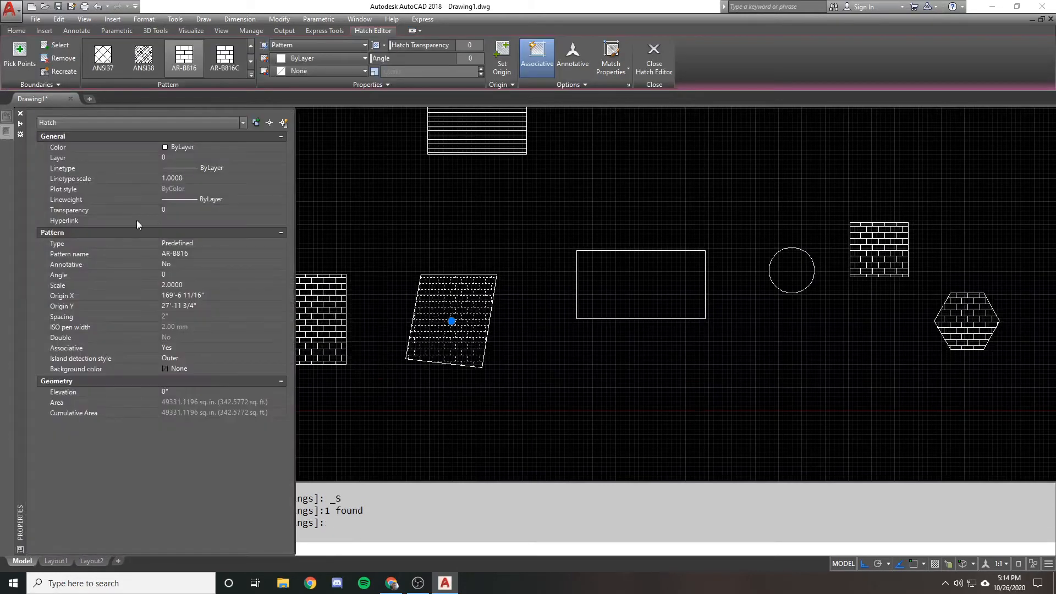
pyautogui.click(196, 254)
pyautogui.click(281, 253)
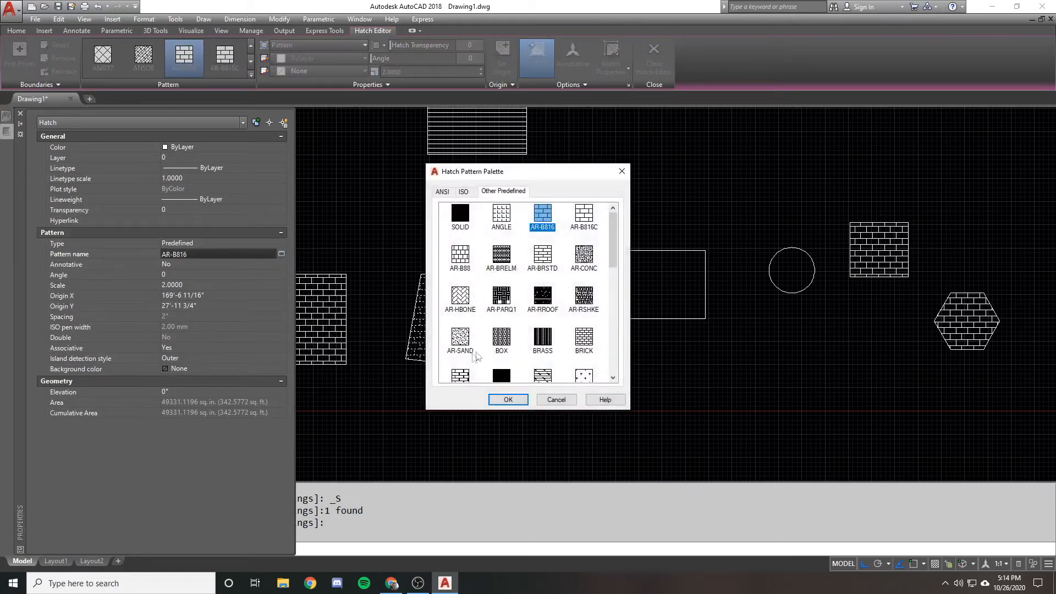
pyautogui.doubleClick(462, 346)
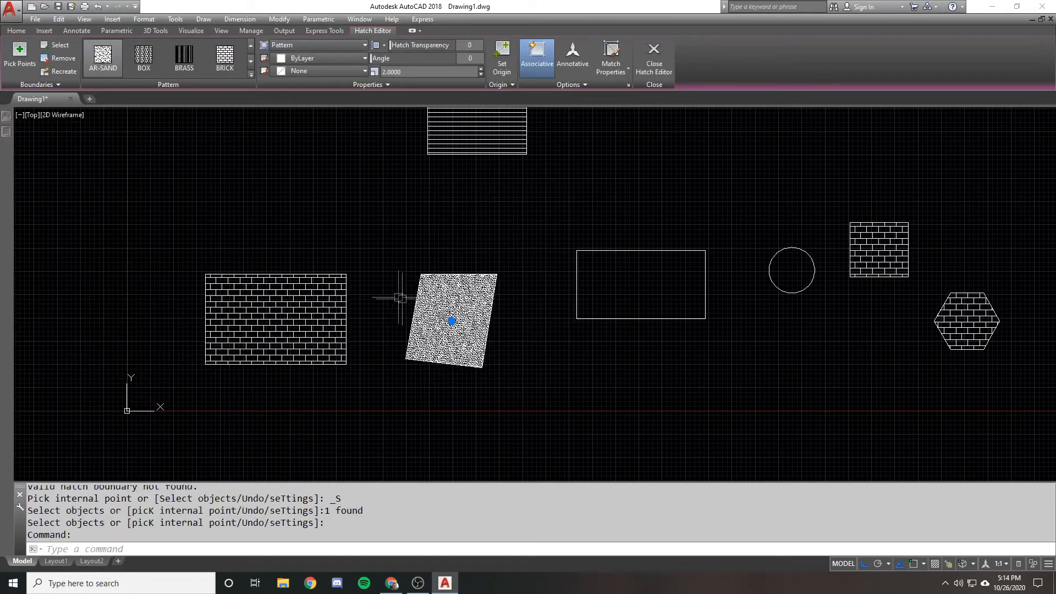
pyautogui.press('Escape')
pyautogui.scroll(-1, 429, 288)
pyautogui.scroll(1, 431, 293)
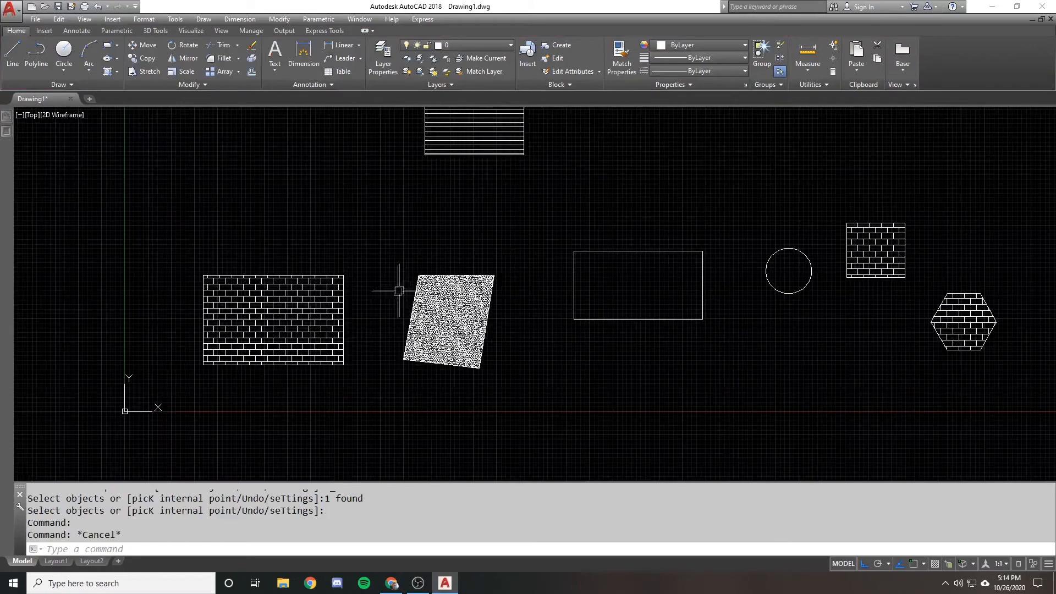
pyautogui.moveTo(415, 259); pyautogui.dragTo(425, 270, button='middle')
pyautogui.write('mm')
pyautogui.press('Return')
pyautogui.scroll(-1, 418, 283)
pyautogui.scroll(1, 443, 264)
pyautogui.press('Escape')
pyautogui.write('h')
pyautogui.press('Return')
pyautogui.press('Escape')
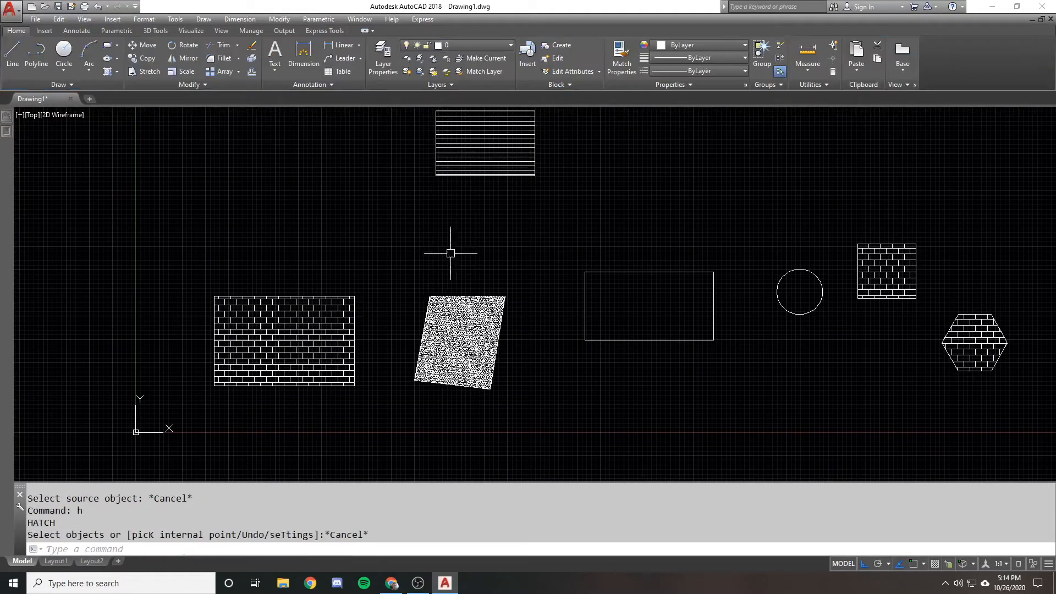
# Fill the empty rectangle beside the circle with a new SOLID hatch
pyautogui.write('h')
pyautogui.press('Return')
pyautogui.click(251, 47)
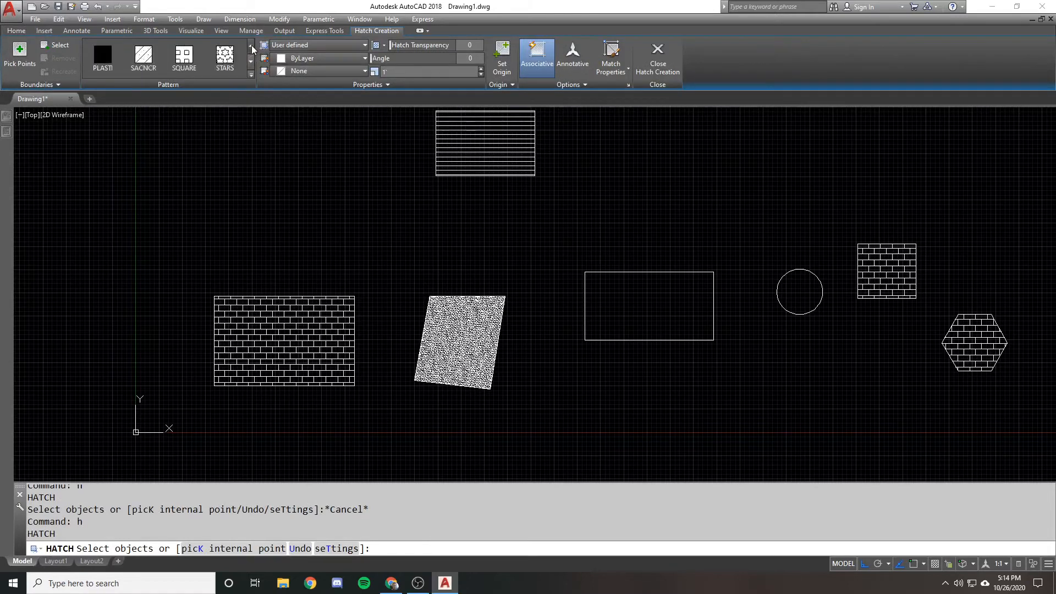
pyautogui.click(252, 46)
pyautogui.click(251, 46)
pyautogui.click(251, 46)
pyautogui.click(252, 46)
pyautogui.click(98, 49)
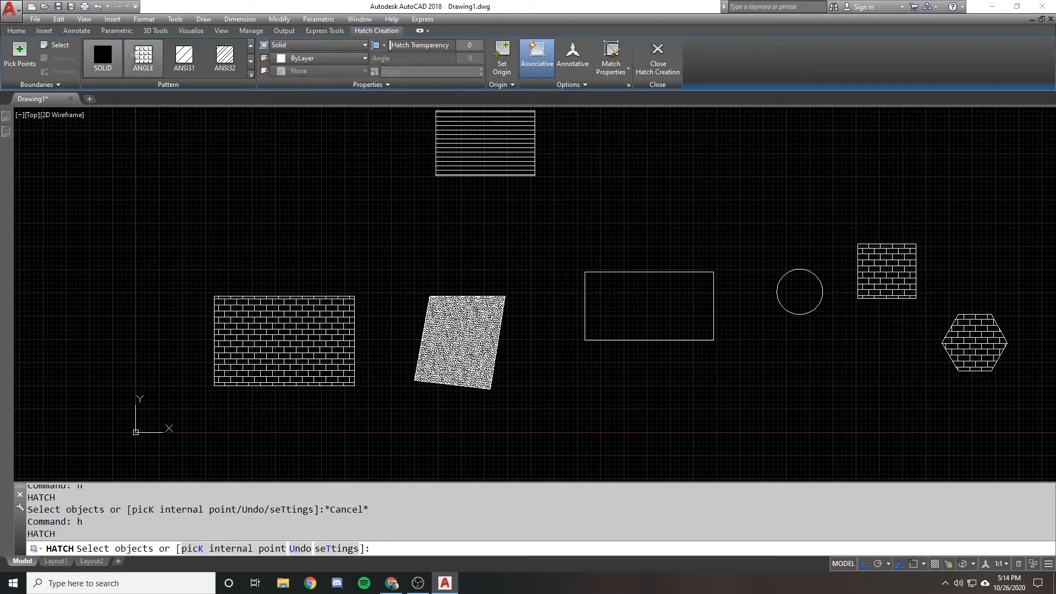
pyautogui.click(64, 48)
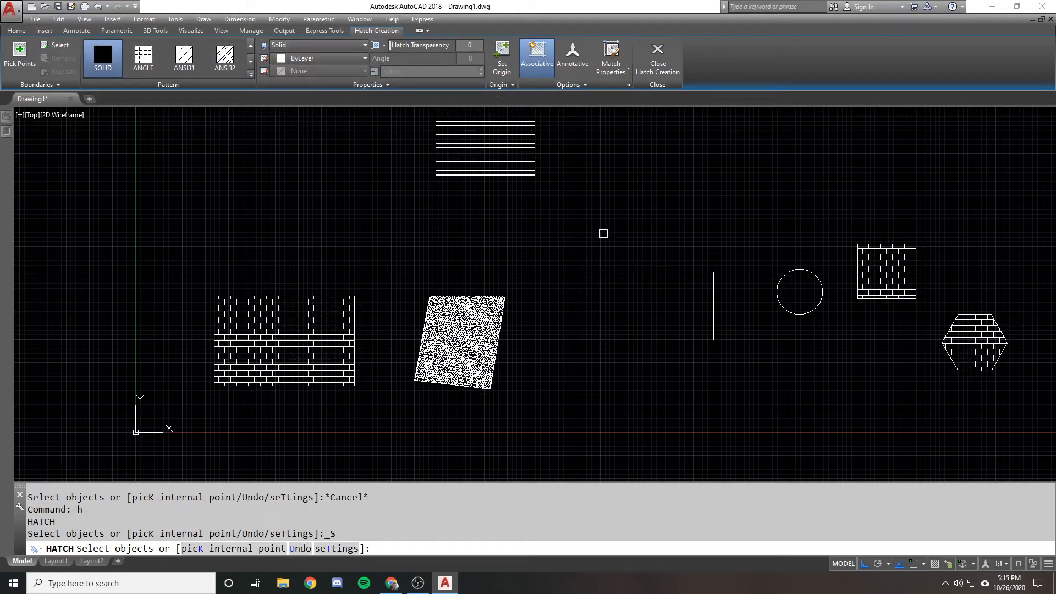
pyautogui.click(593, 274)
pyautogui.press('Return')
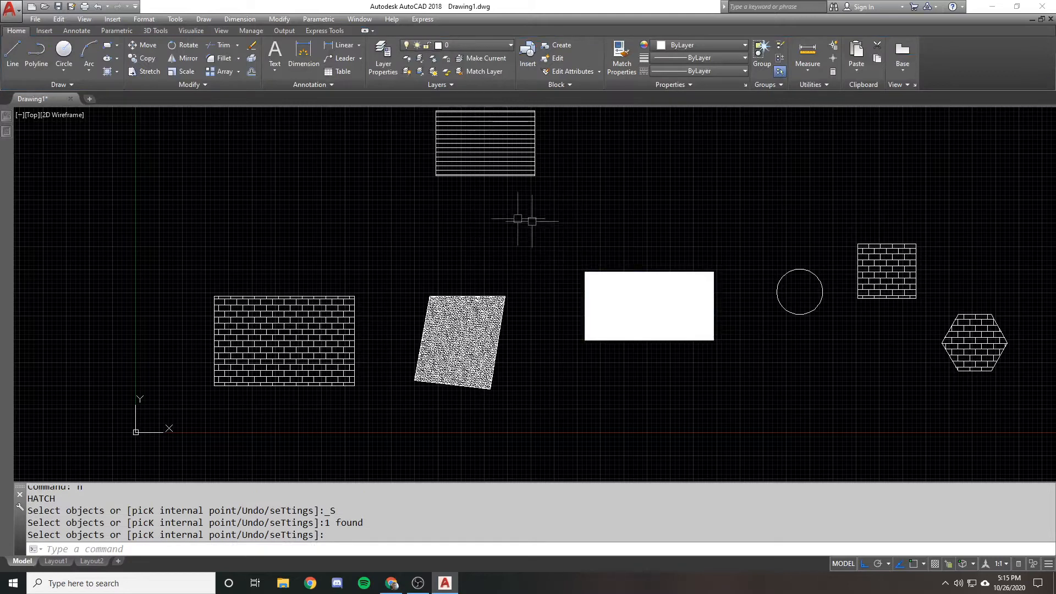
# Match the properties of the skewed quadrilateral's AR-SAND hatch onto the solid-filled rectangle
pyautogui.write('ma')
pyautogui.press('Return')
pyautogui.click(483, 306)
pyautogui.click(599, 276)
pyautogui.press('Return')
# Match the properties of the upper rectangle's user-defined line hatch onto the hatch of the rectangle beside the circle
pyautogui.press('Return')
pyautogui.click(517, 170)
pyautogui.click(615, 299)
pyautogui.press('Return')
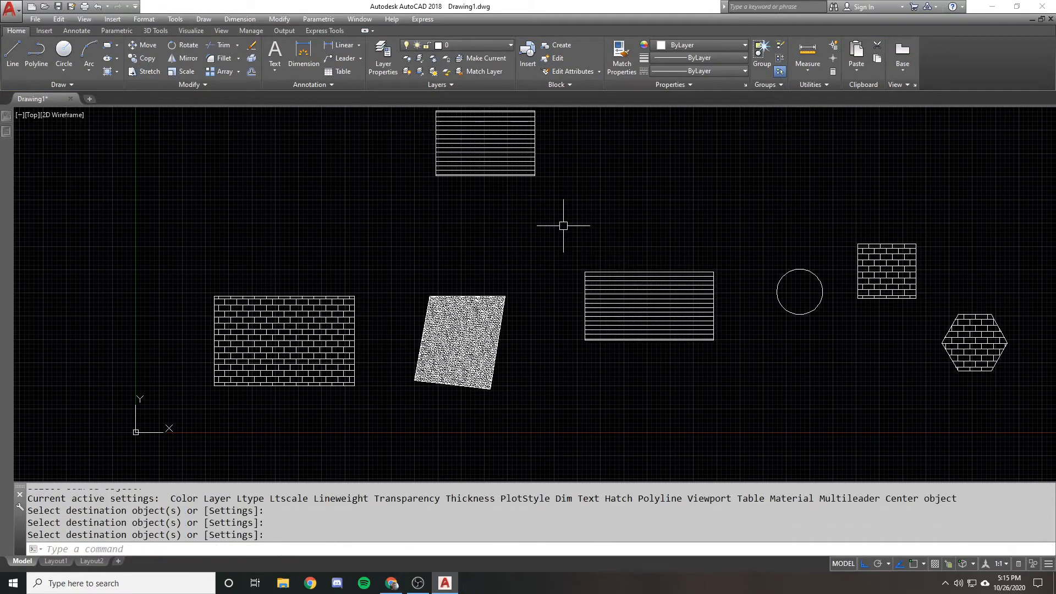
# Erase the rectangular boundary around the line hatch beside the circle, leaving the hatch in place
pyautogui.scroll(-1, 524, 300)
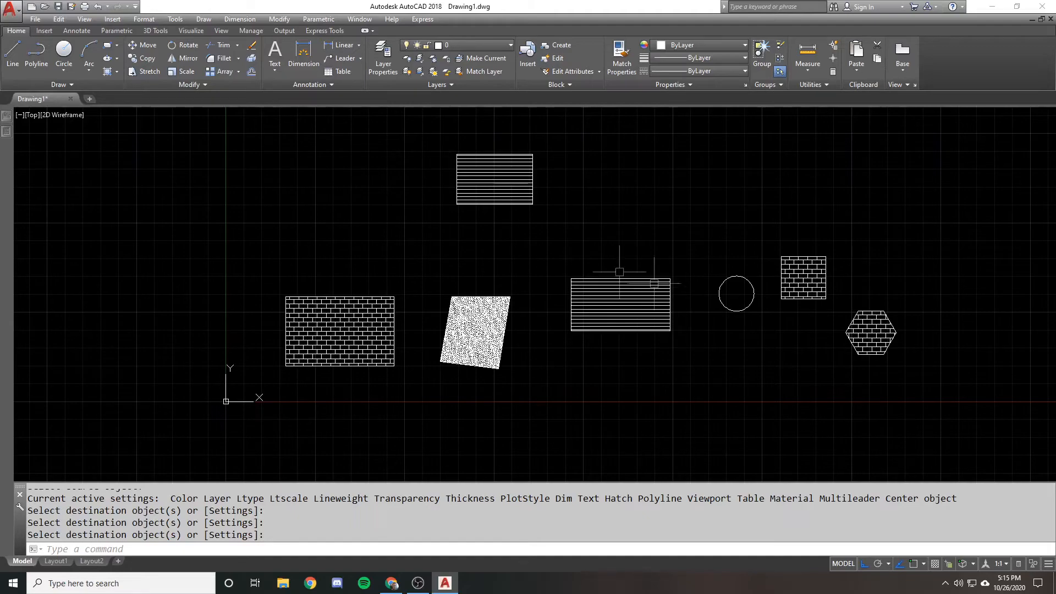
pyautogui.scroll(2, 587, 170)
pyautogui.moveTo(590, 272)
pyautogui.mouseDown(button='middle')
pyautogui.moveTo(587, 170)
pyautogui.moveTo(591, 209)
pyautogui.mouseUp(button='middle')
pyautogui.click(596, 211)
pyautogui.press('Escape')
pyautogui.scroll(-1, 593, 276)
pyautogui.moveTo(593, 277); pyautogui.dragTo(592, 298, button='middle')
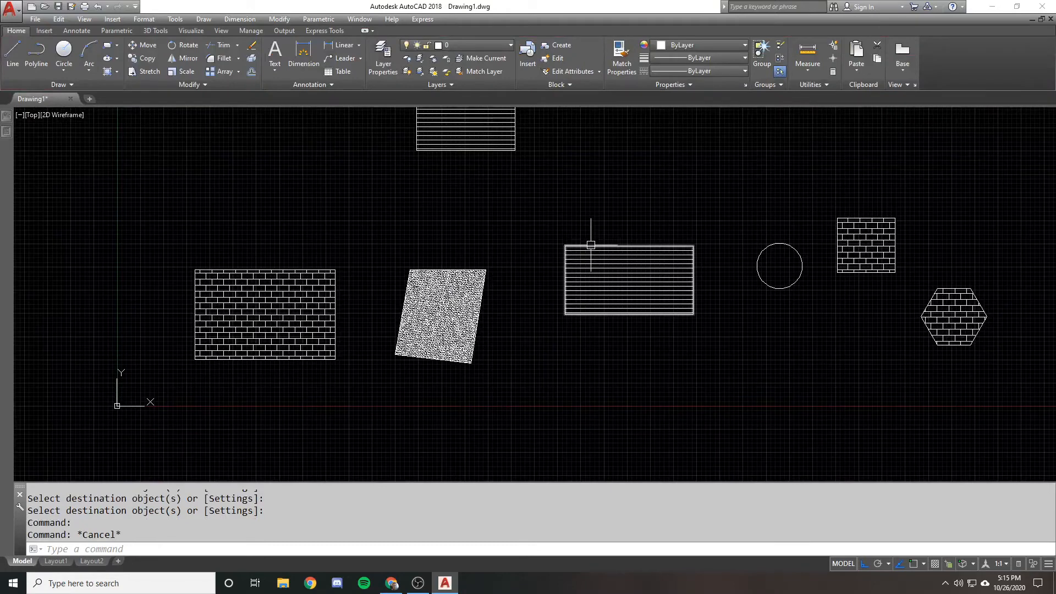
pyautogui.click(592, 244)
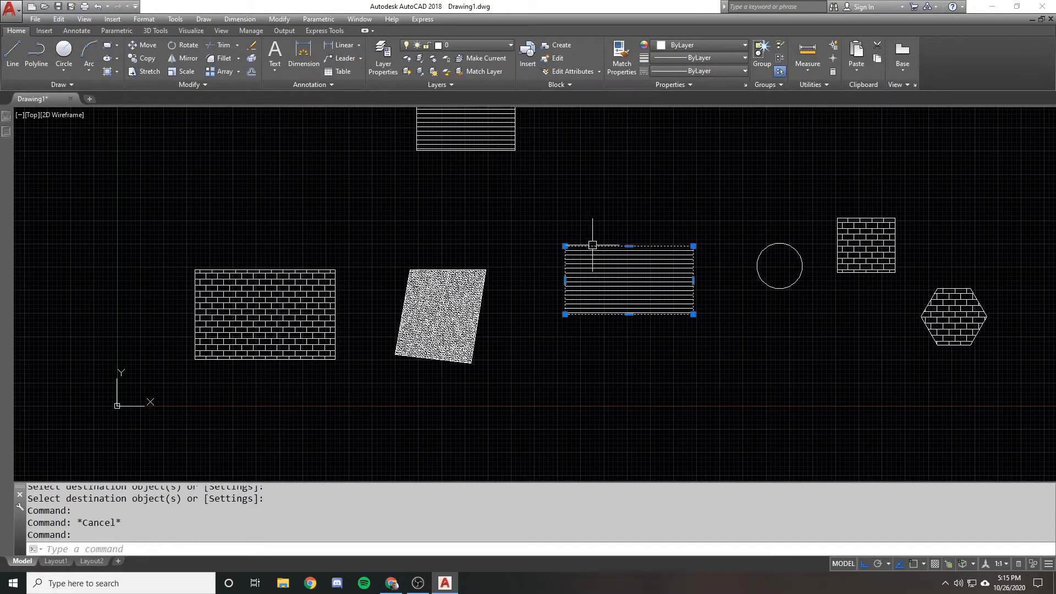
pyautogui.write('e')
pyautogui.press('Return')
pyautogui.scroll(3, 602, 260)
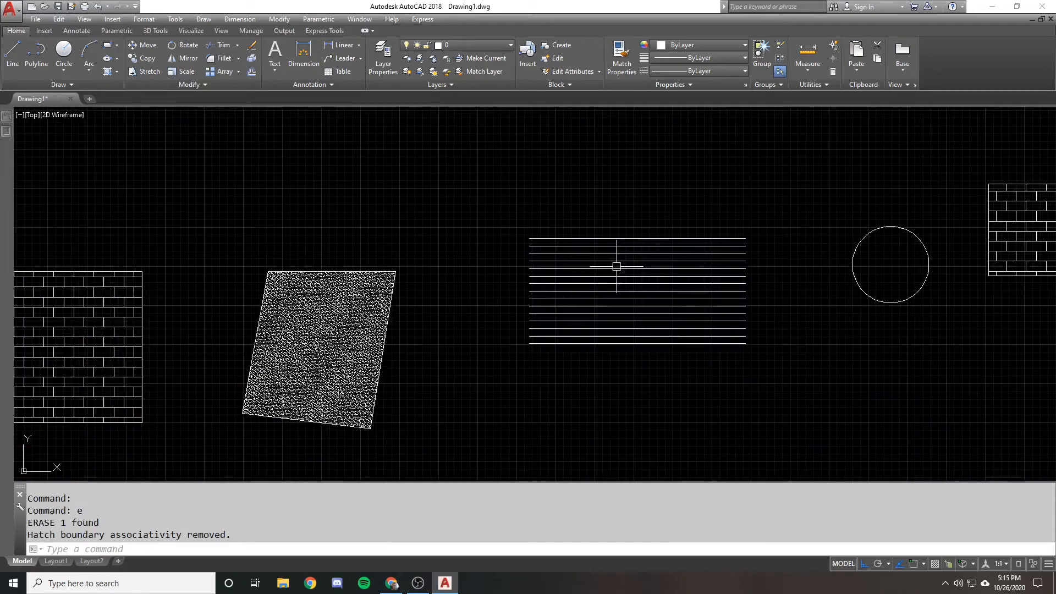
pyautogui.scroll(-3, 602, 261)
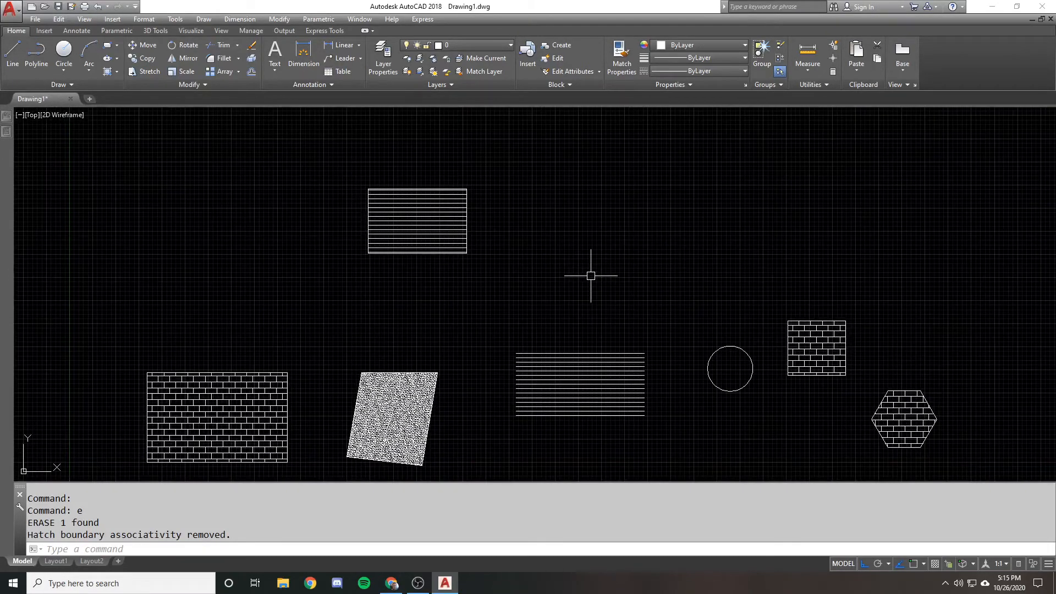
# Draw a long, narrow rectangle in the empty area to the right of the upper line-hatched rectangle
pyautogui.write('r')
pyautogui.scroll(2, 594, 235)
pyautogui.write('ec')
pyautogui.press('Return')
pyautogui.click(577, 181)
pyautogui.click(825, 237)
# Draw a horizontal line outward to the left from the midpoint of the new rectangle's left edge
pyautogui.scroll(2, 650, 202)
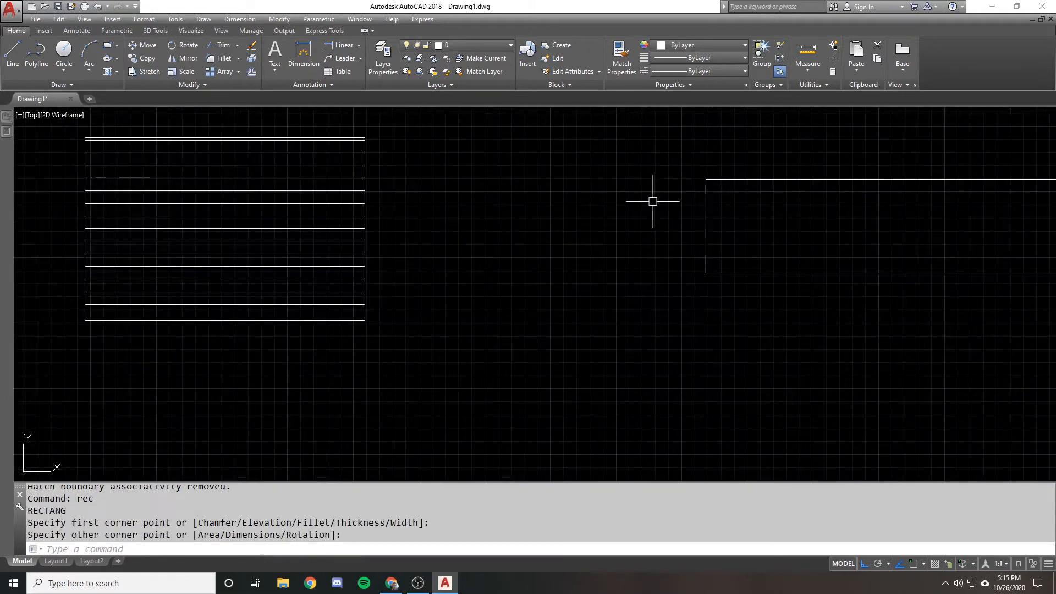
pyautogui.write('l')
pyautogui.press('Return')
pyautogui.keyDown('shift'); pyautogui.rightClick(703, 202); pyautogui.keyUp('shift')
pyautogui.press('m')
pyautogui.click(704, 223)
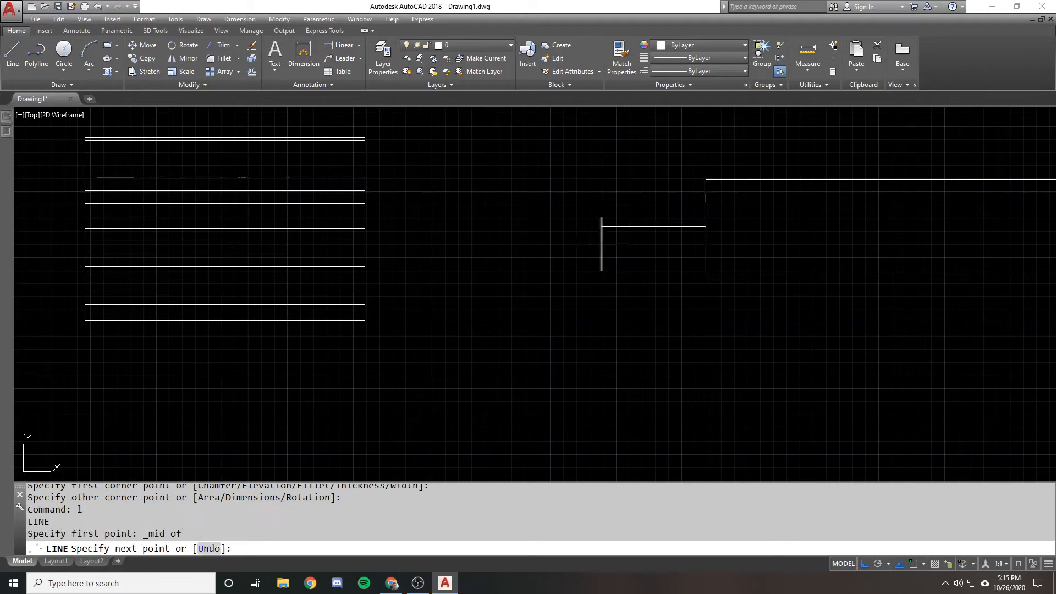
pyautogui.click(605, 244)
pyautogui.press('Return')
# Draw an irregular polyline from the line's free end, sloping down to the rectangle's left edge, with ortho off and object snap at both ends
pyautogui.scroll(1, 589, 240)
pyautogui.write('pl')
pyautogui.press('Return')
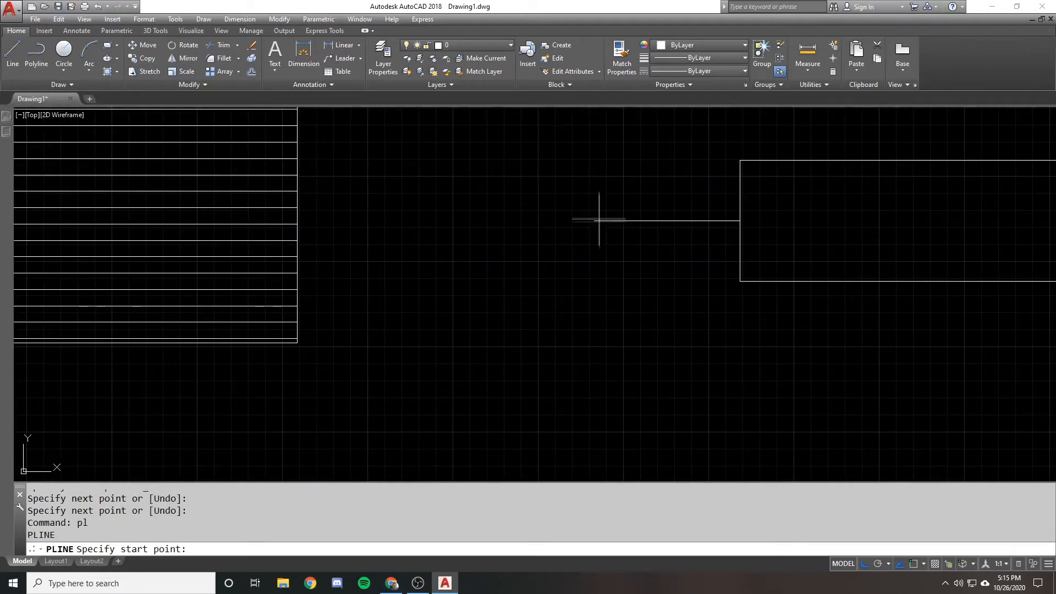
pyautogui.press('F3')
pyautogui.click(595, 220)
pyautogui.press('F8')
pyautogui.scroll(1, 613, 242)
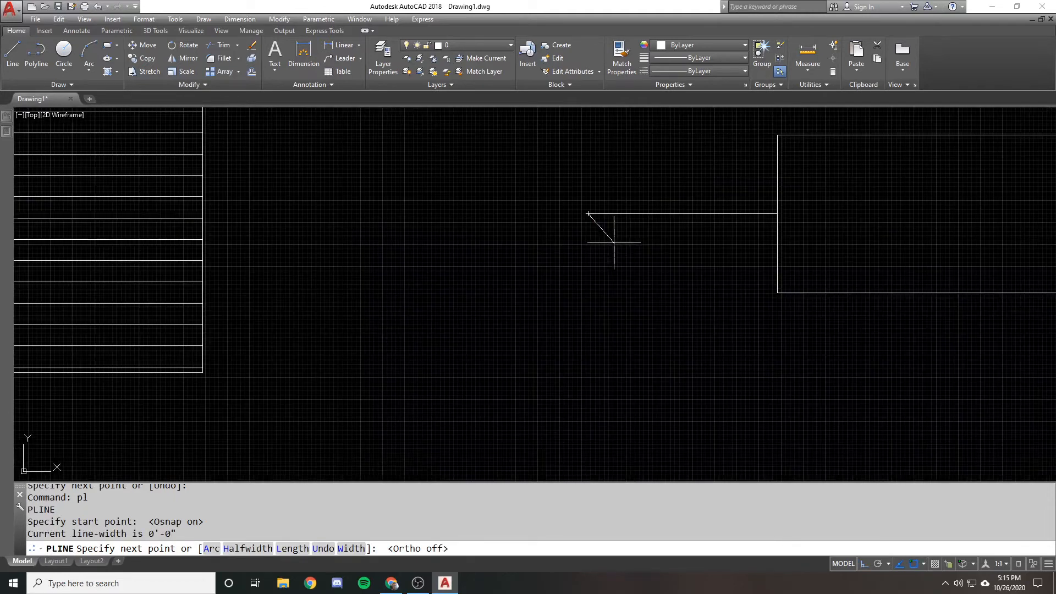
pyautogui.click(624, 239)
pyautogui.press('F3')
pyautogui.click(656, 242)
pyautogui.click(672, 251)
pyautogui.click(705, 251)
pyautogui.click(743, 261)
pyautogui.click(767, 266)
pyautogui.press('F3')
pyautogui.click(777, 266)
pyautogui.press('Return')
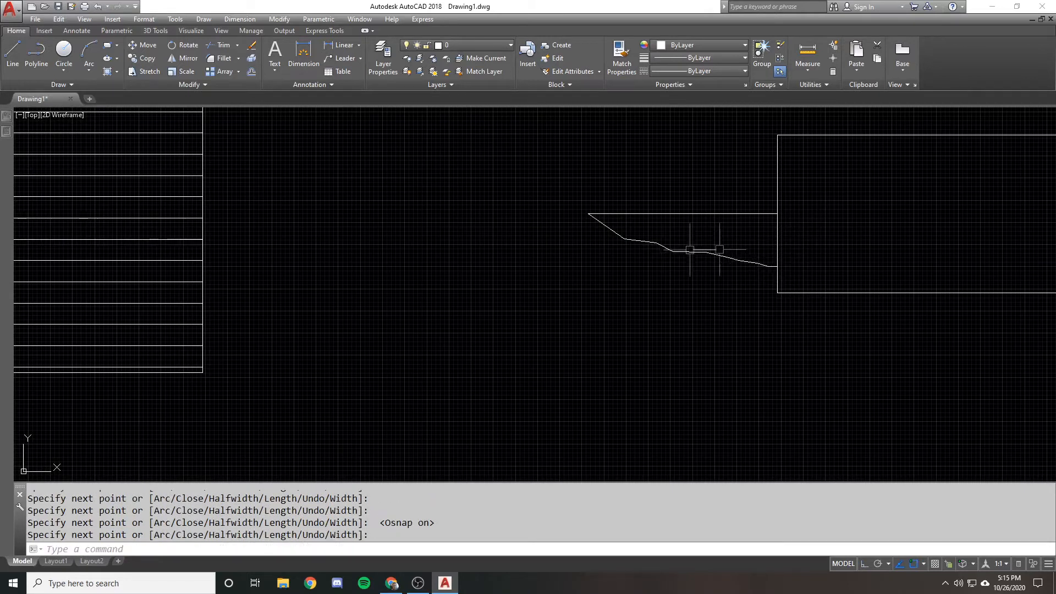
# Start a new hatch with the EARTH pattern and pick the region enclosed by the line, polyline and rectangle edge
pyautogui.scroll(-1, 537, 231)
pyautogui.moveTo(535, 228); pyautogui.dragTo(384, 225, button='middle')
pyautogui.write('h')
pyautogui.press('Return')
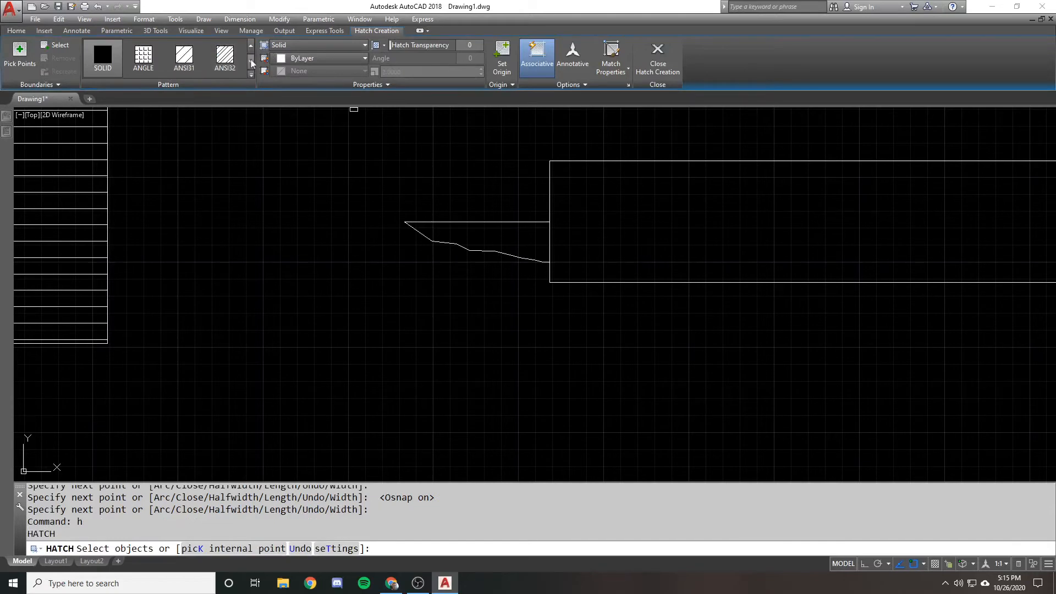
pyautogui.click(251, 62)
pyautogui.click(250, 75)
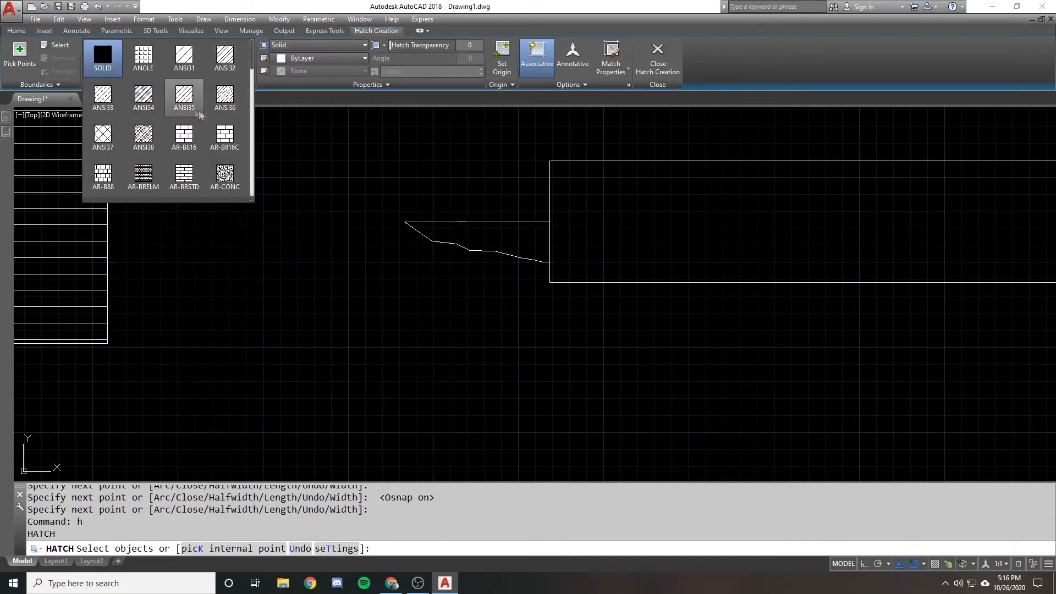
pyautogui.scroll(-3, 198, 105)
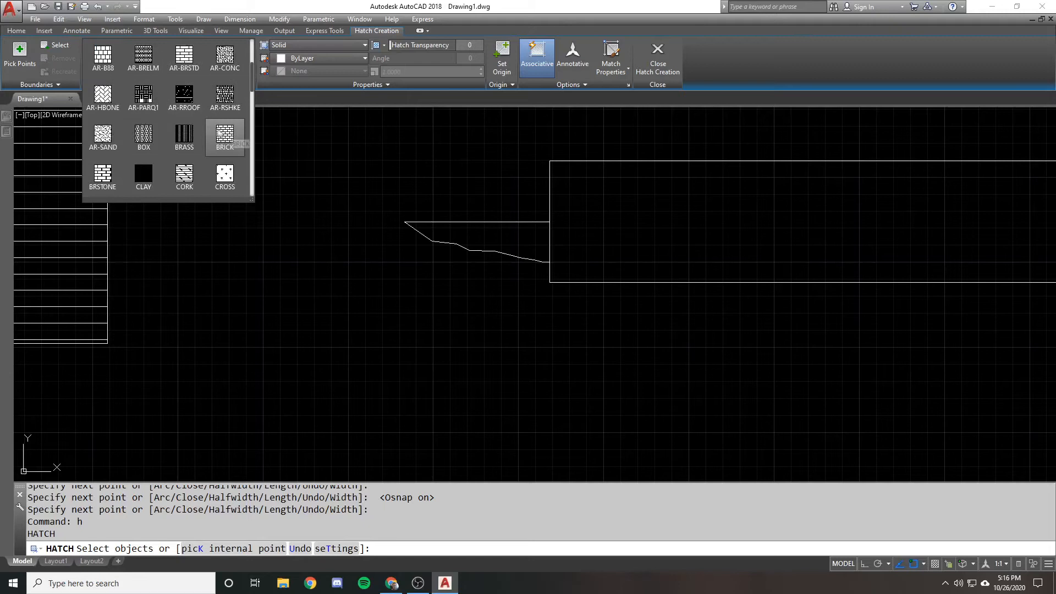
pyautogui.scroll(-4, 219, 133)
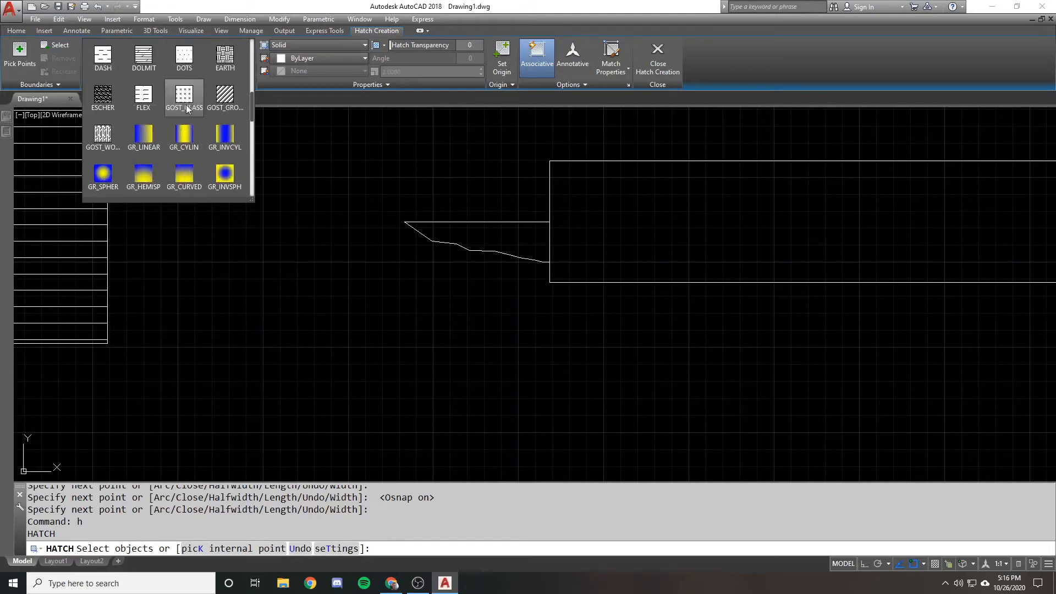
pyautogui.click(225, 57)
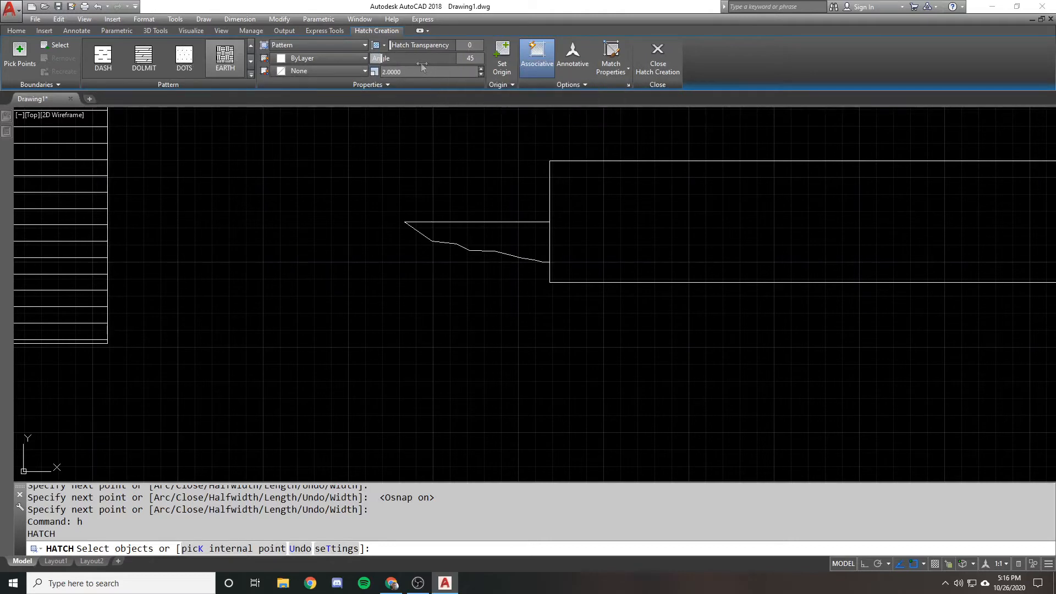
pyautogui.click(19, 55)
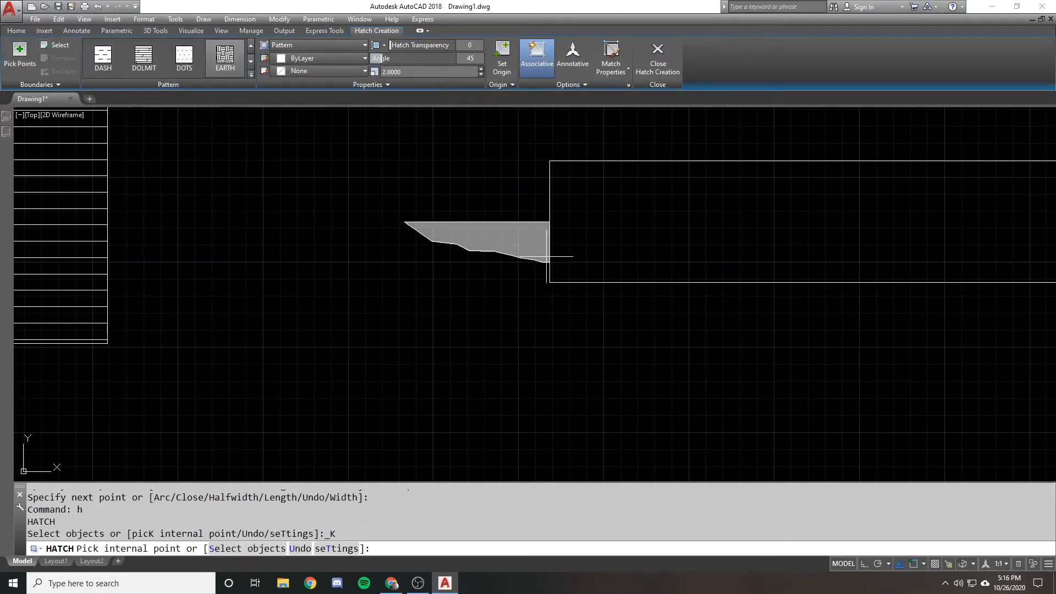
# Try hatch scales of 1, 0.5 and 10 for the EARTH pattern
pyautogui.click(432, 72)
pyautogui.write('1')
pyautogui.press('Return')
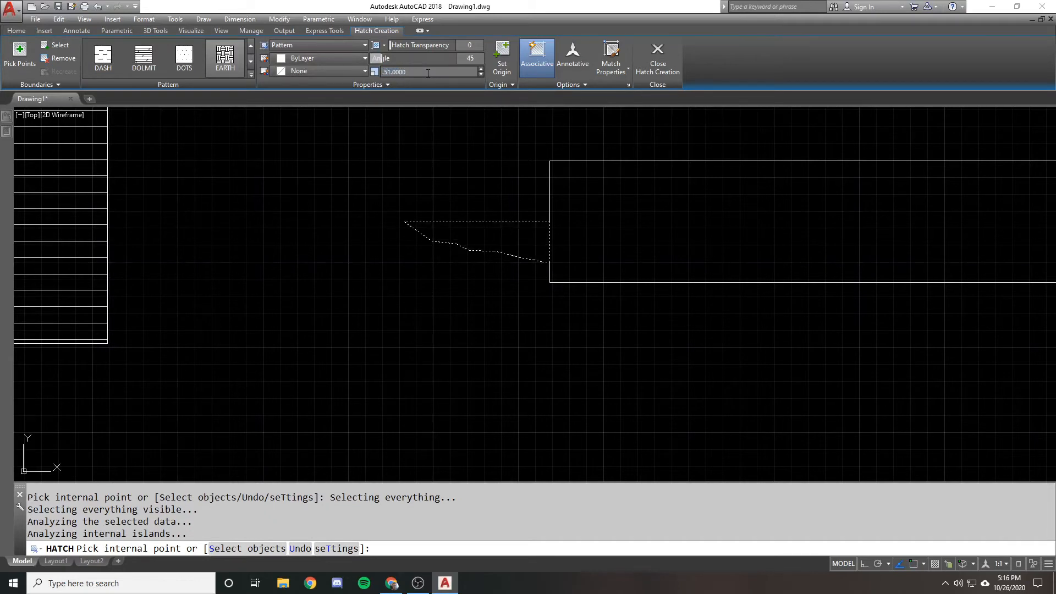
pyautogui.write('.5')
pyautogui.press('Return')
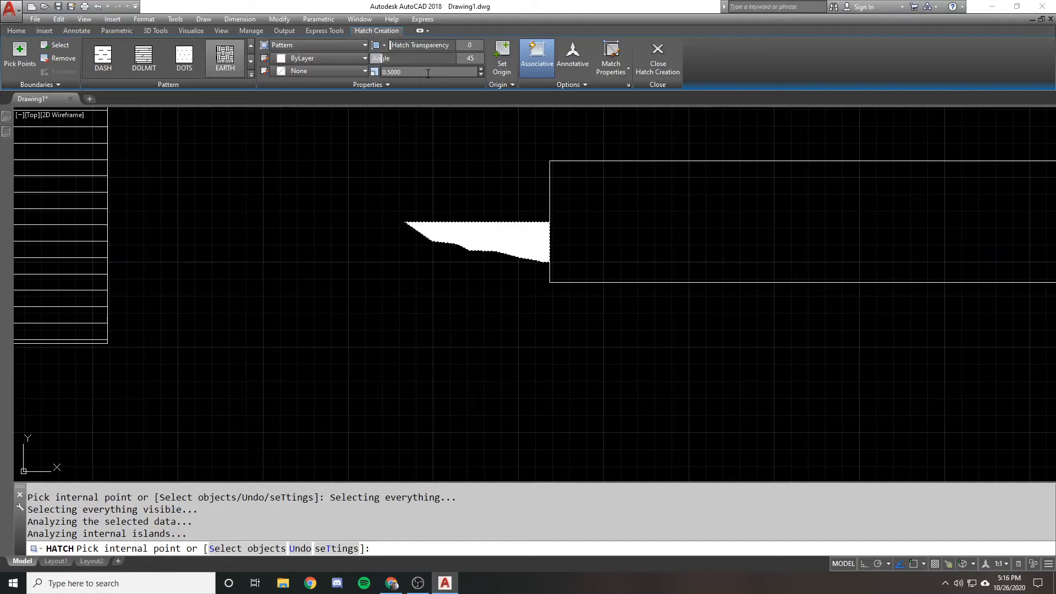
pyautogui.scroll(6, 502, 236)
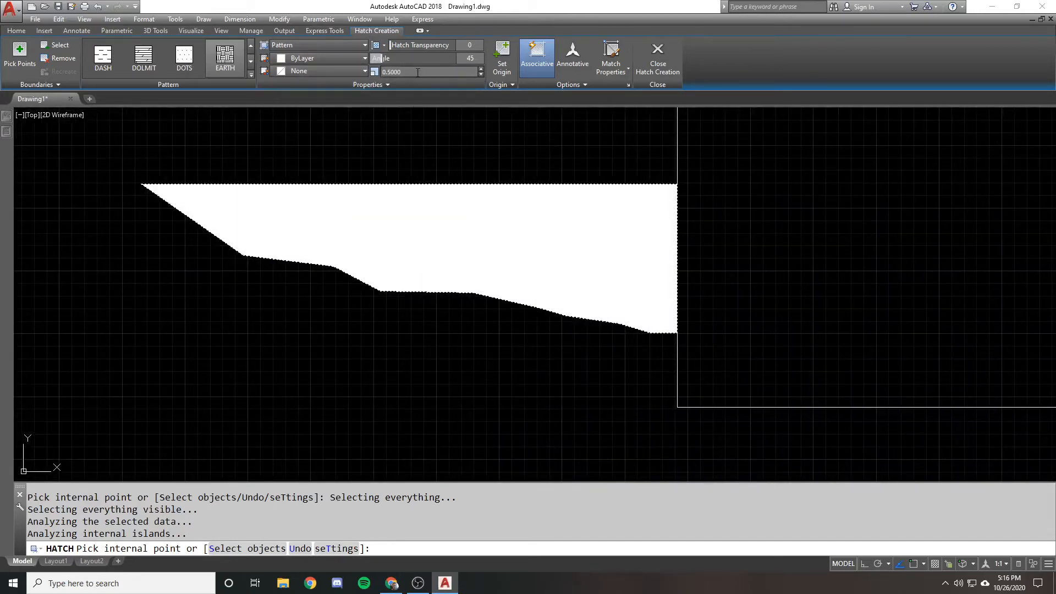
pyautogui.write('10')
pyautogui.press('Return')
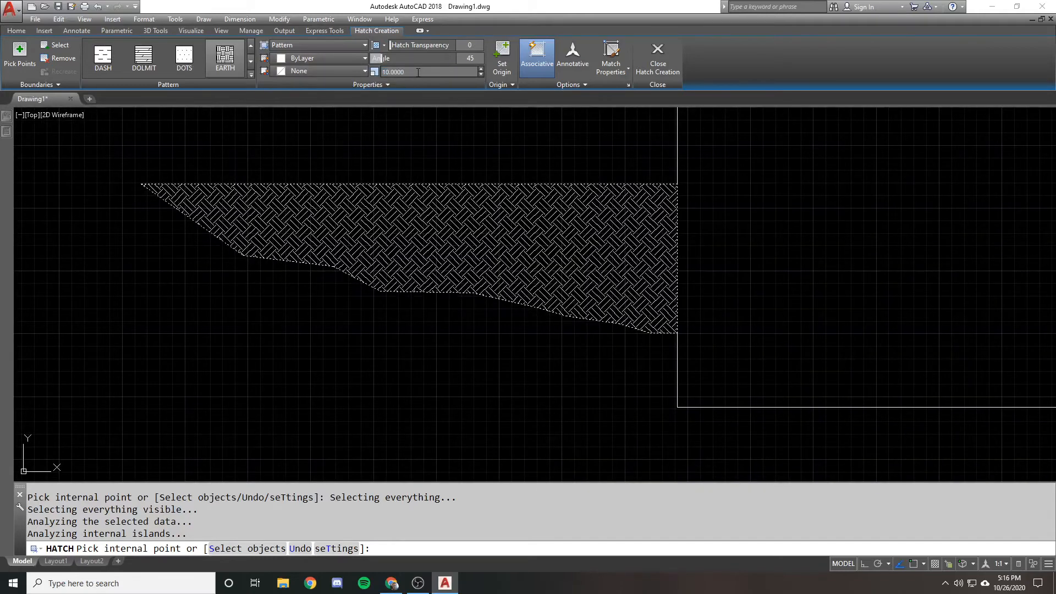
# Set the EARTH hatch scale to 50 and finish the hatch
pyautogui.scroll(-4, 413, 165)
pyautogui.write('50')
pyautogui.press('Return')
pyautogui.scroll(-3, 325, 337)
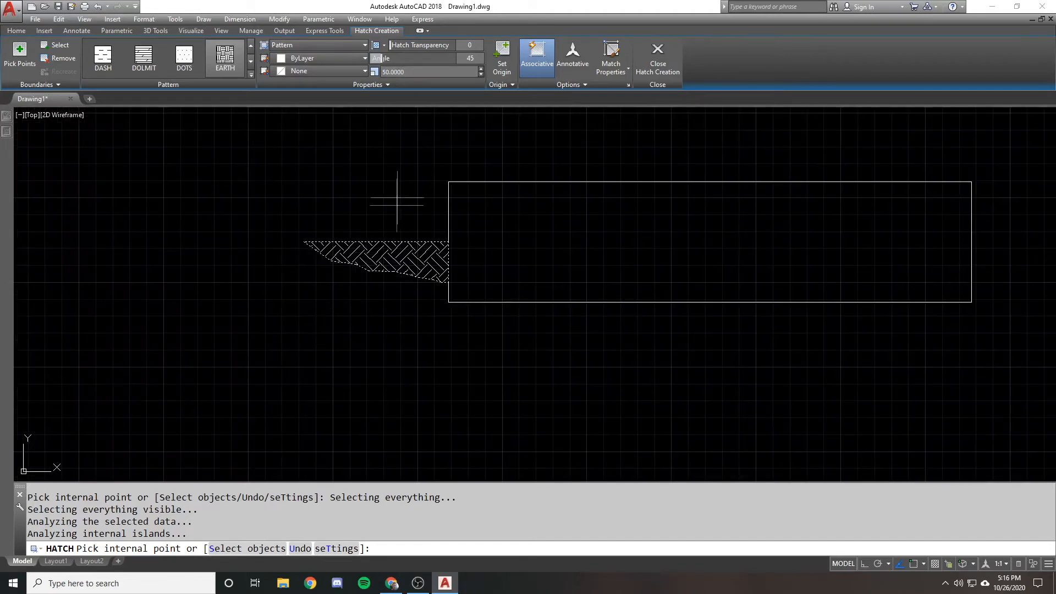
pyautogui.press('Return')
# Erase the irregular polyline beneath the EARTH hatch
pyautogui.click(367, 272)
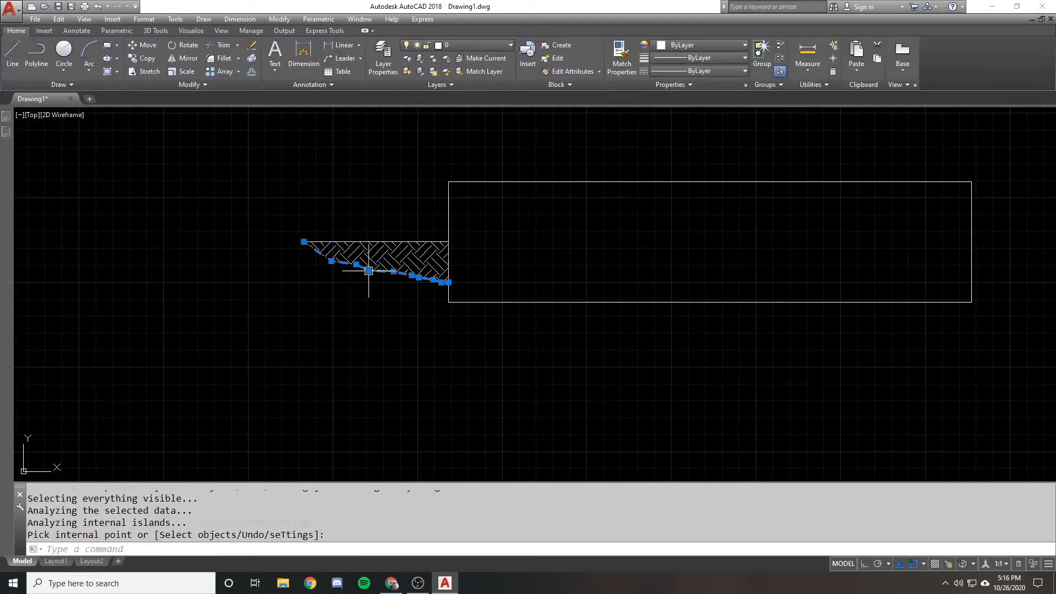
pyautogui.write('e')
pyautogui.press('Return')
pyautogui.scroll(-1, 272, 267)
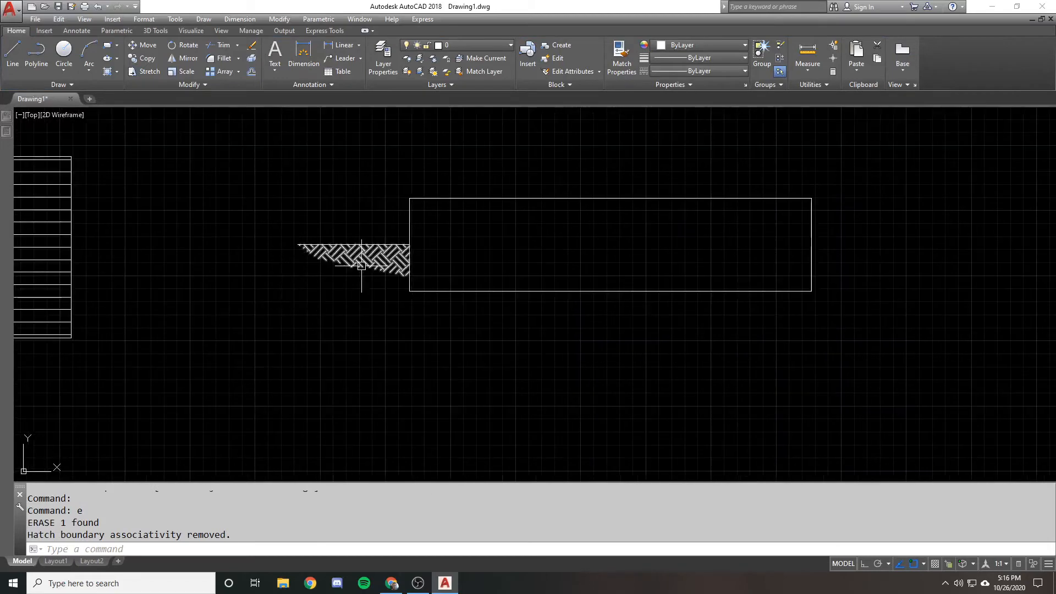
pyautogui.scroll(1, 380, 267)
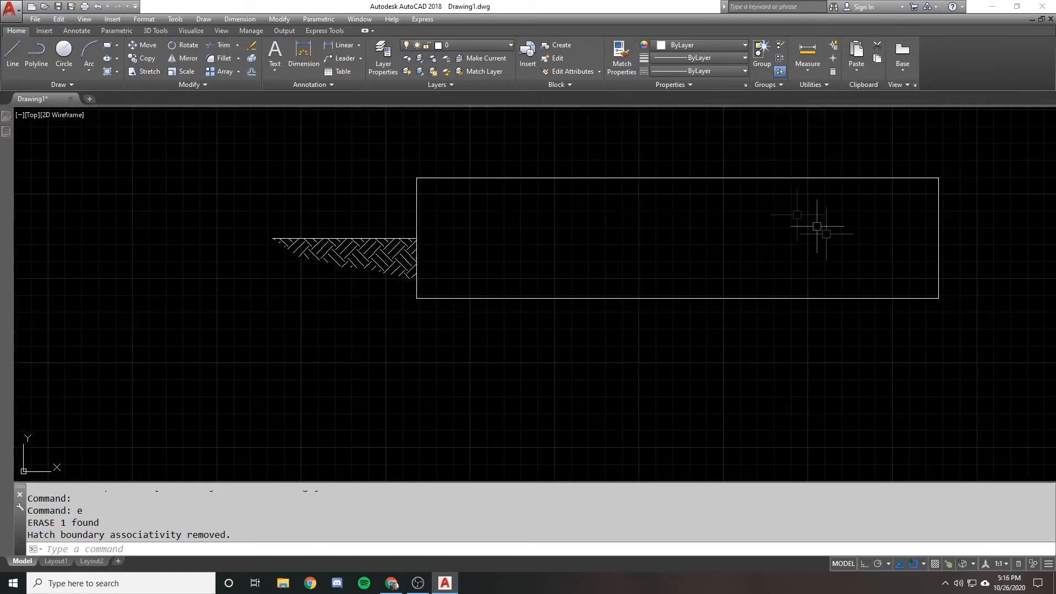
pyautogui.moveTo(412, 229); pyautogui.dragTo(540, 216, button='middle')
pyautogui.click(478, 237)
pyautogui.scroll(1, 483, 231)
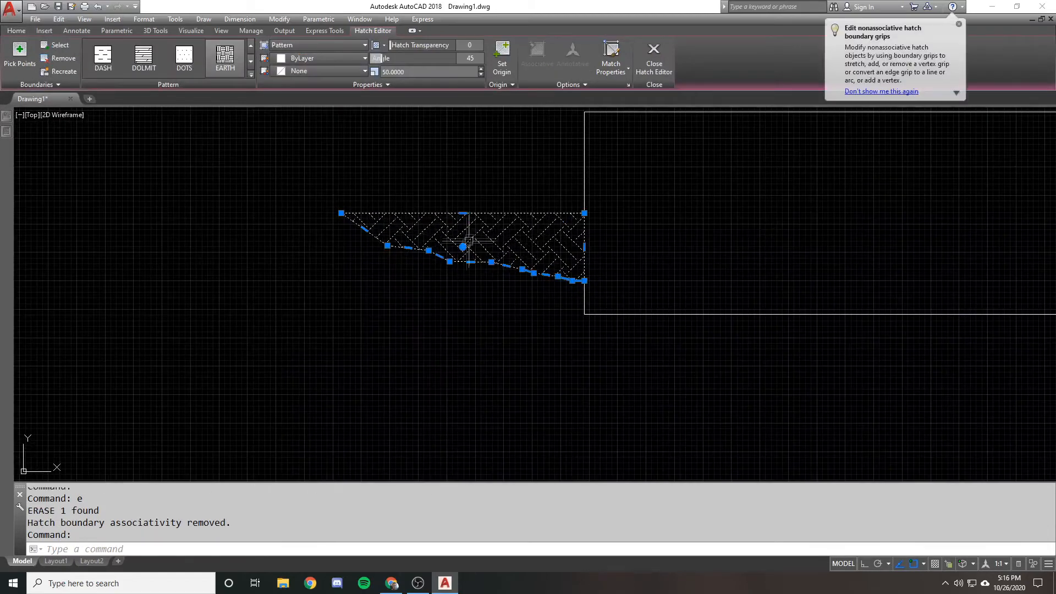
pyautogui.scroll(1, 495, 247)
pyautogui.press('Escape')
pyautogui.click(498, 254)
pyautogui.click(278, 209)
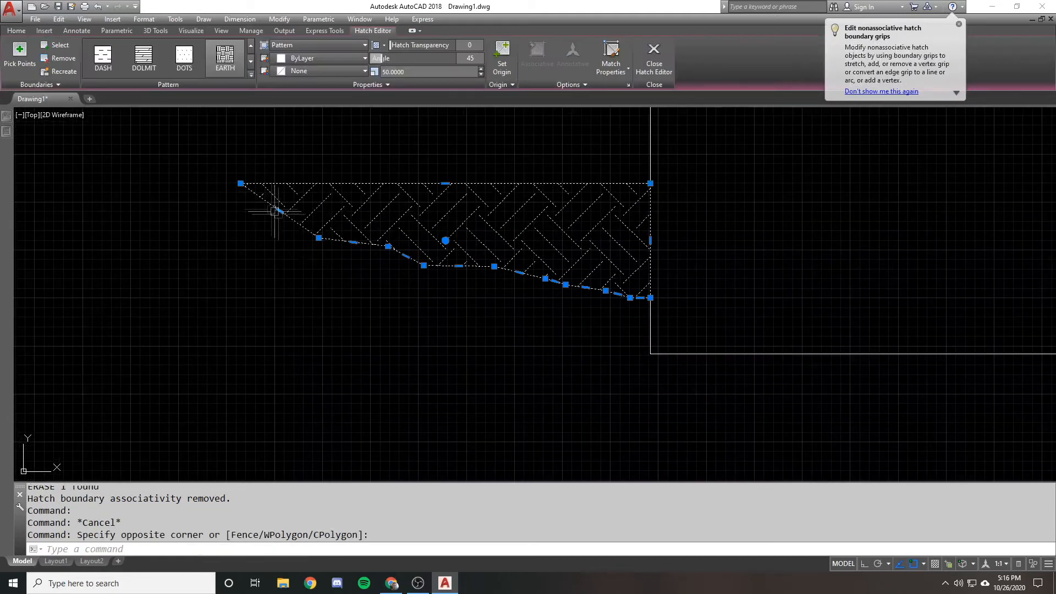
pyautogui.click(364, 269)
pyautogui.click(374, 265)
pyautogui.press('Escape')
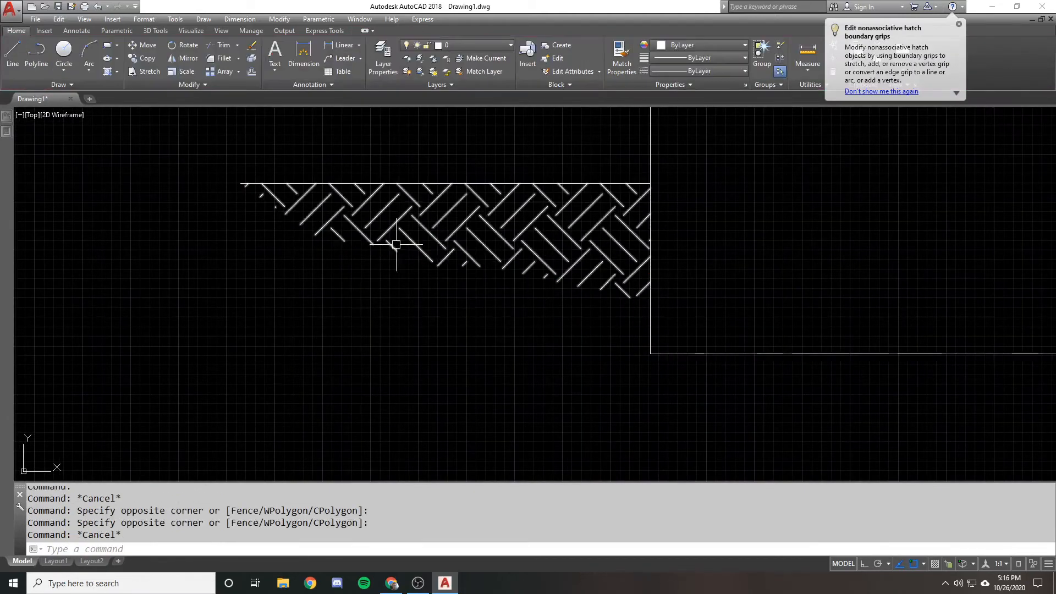
# Select the EARTH hatch and stretch its lower corner straight down along the rectangle's left edge with ortho on
pyautogui.click(471, 220)
pyautogui.click(407, 234)
pyautogui.moveTo(650, 298)
pyautogui.scroll(2, 651, 297)
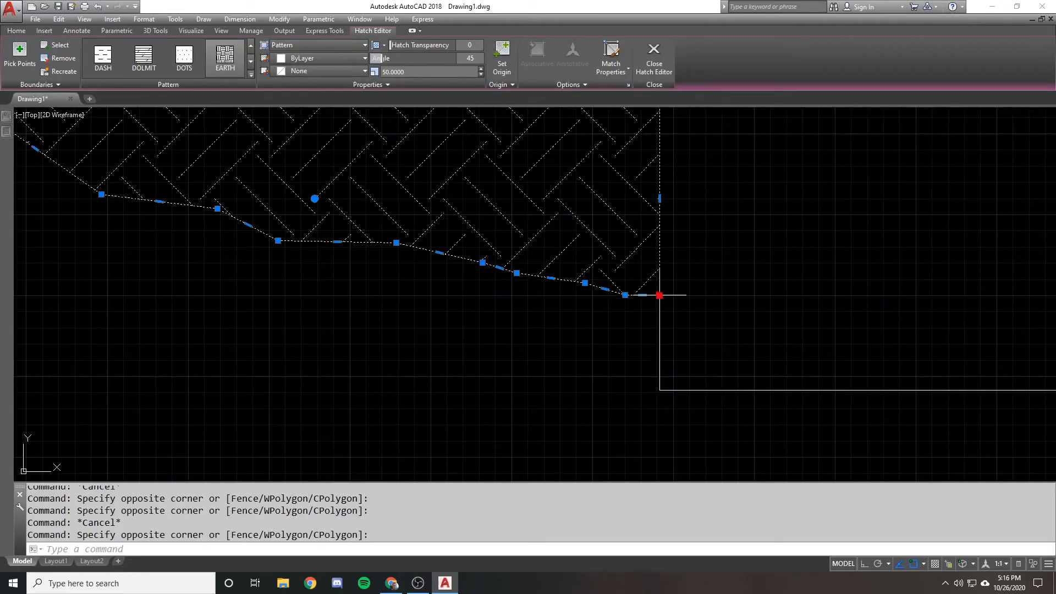
pyautogui.click(660, 295)
pyautogui.press('F8')
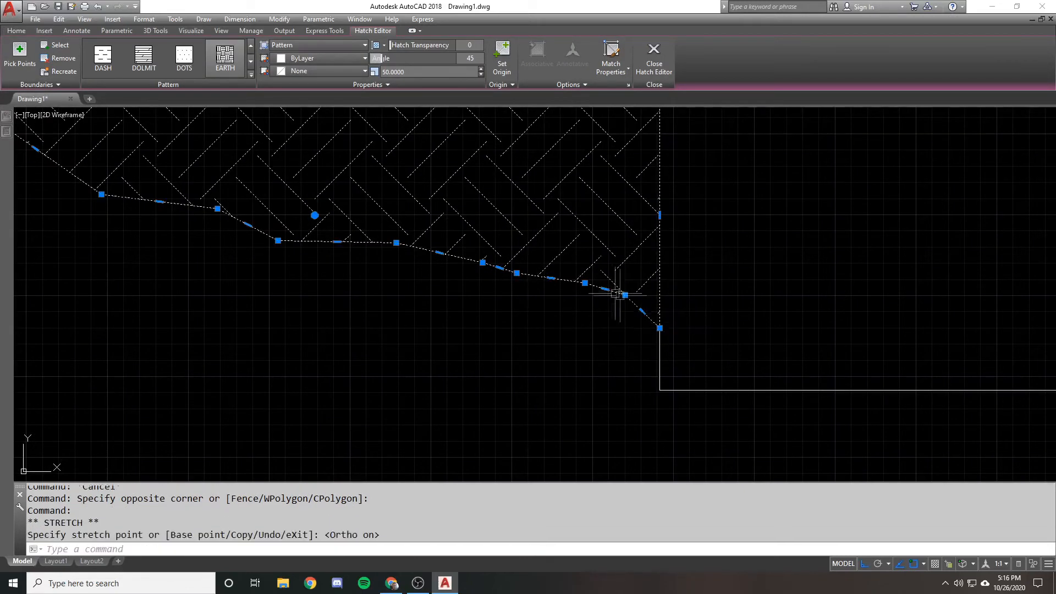
# Stretch two short edge segments of the EARTH hatch's lower boundary near the rectangle straight down
pyautogui.click(605, 289)
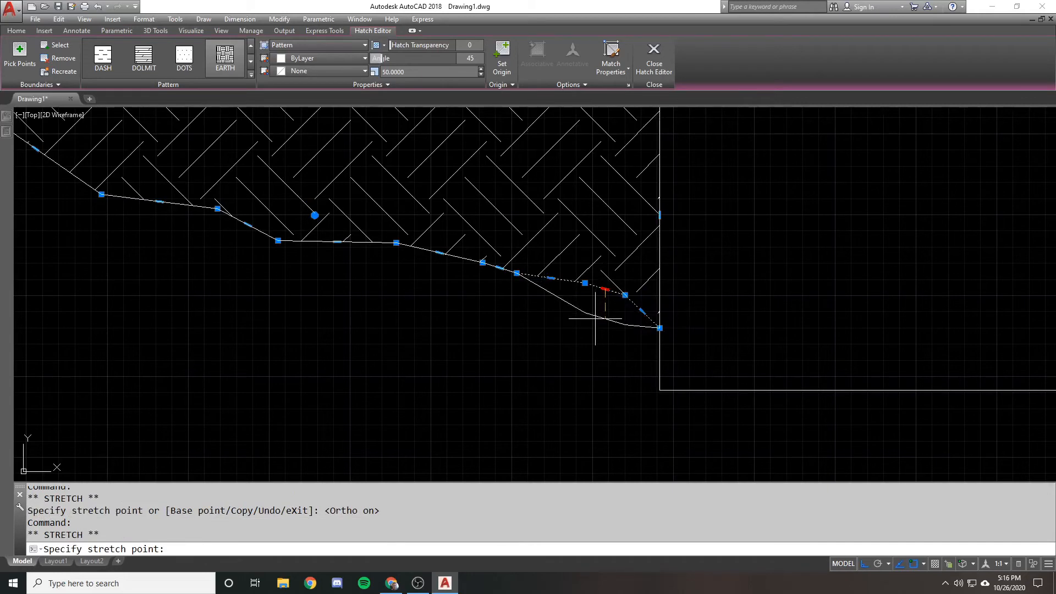
pyautogui.press('Escape')
pyautogui.click(605, 289)
pyautogui.click(500, 269)
pyautogui.click(494, 300)
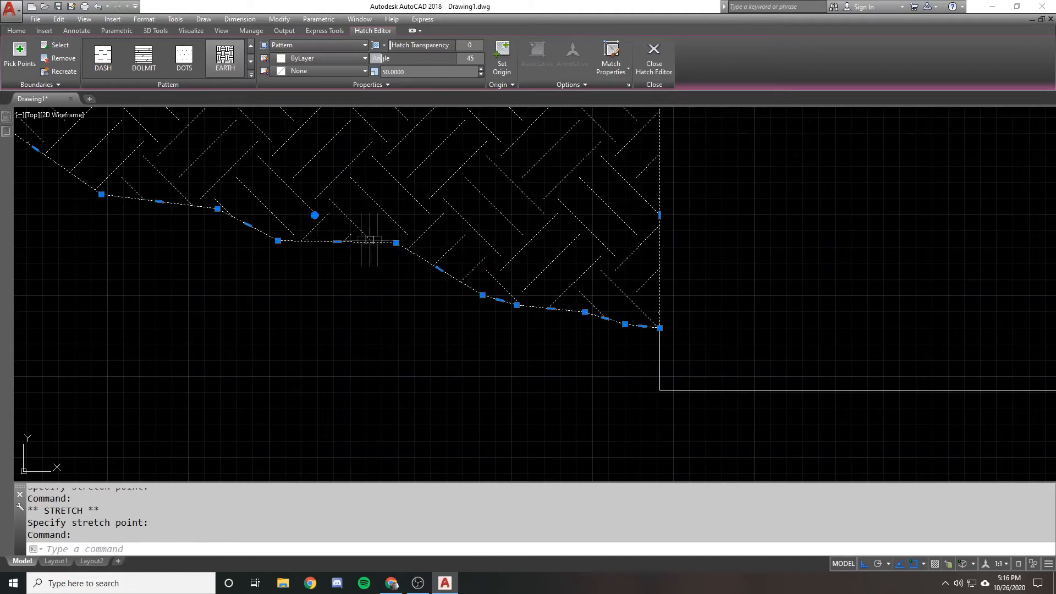
# Stretch the vertex at the middle of the EARTH hatch's lower boundary downward
pyautogui.click(396, 242)
pyautogui.click(364, 288)
pyautogui.scroll(-3, 337, 275)
pyautogui.scroll(3, 314, 275)
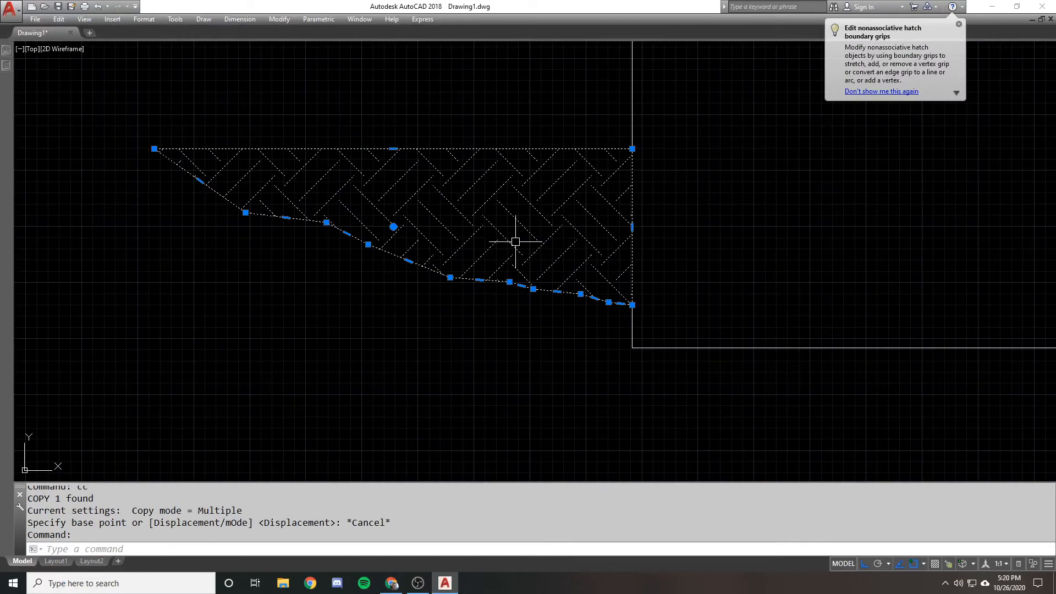
pyautogui.scroll(1, 515, 241)
pyautogui.scroll(-3, 428, 208)
pyautogui.scroll(-5, 419, 193)
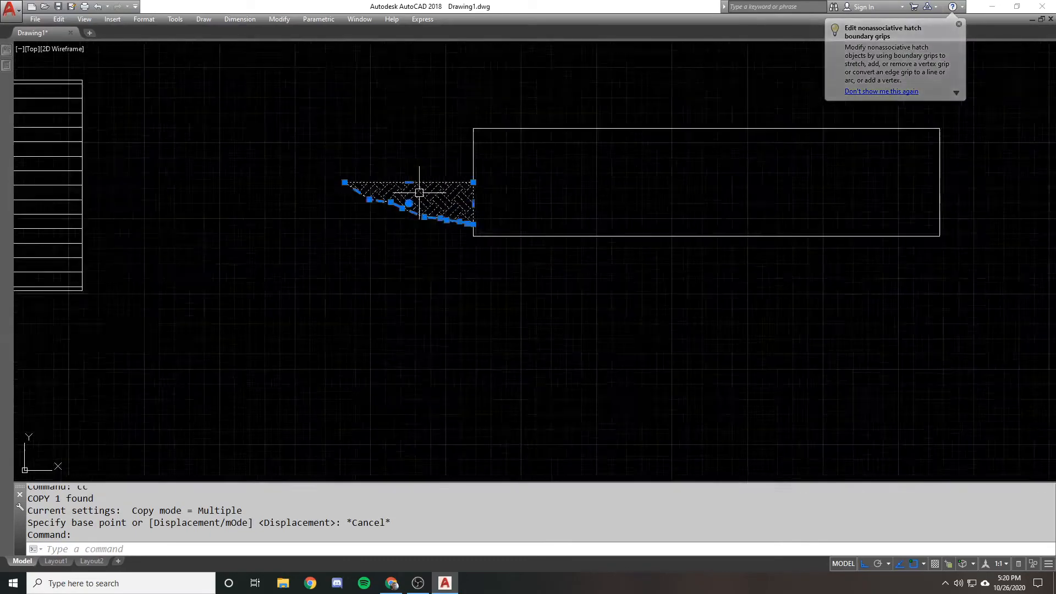
# Select the horizontal-line hatch between the slanted shape and the circle, and stretch its upper-left corner to the right
pyautogui.moveTo(896, 311); pyautogui.dragTo(481, 156, button='middle')
pyautogui.press('Escape')
pyautogui.click(434, 280)
pyautogui.moveTo(270, 240); pyautogui.dragTo(345, 186, button='middle')
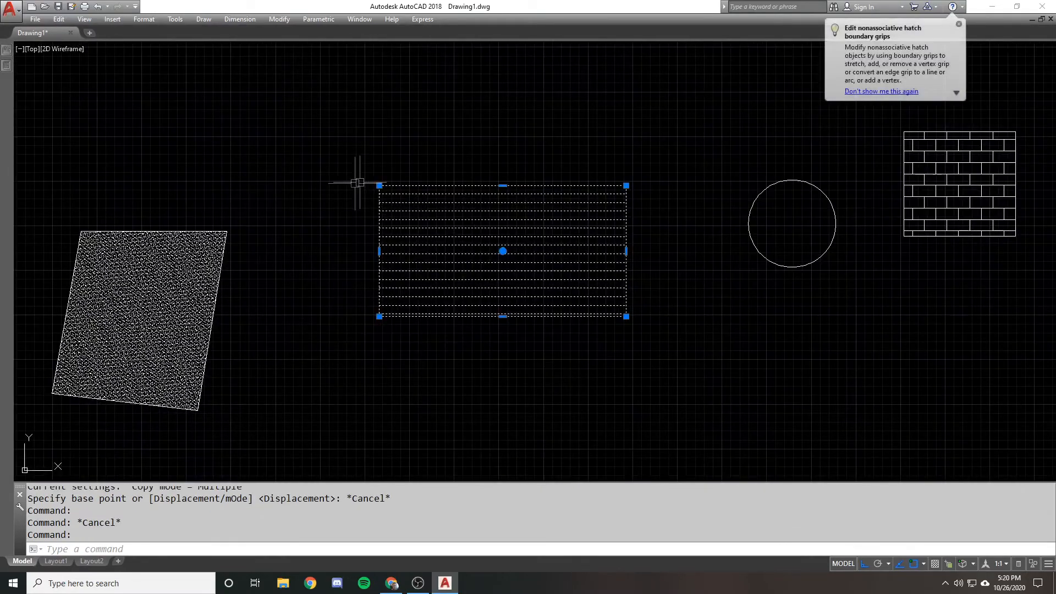
pyautogui.scroll(1, 371, 175)
pyautogui.click(374, 184)
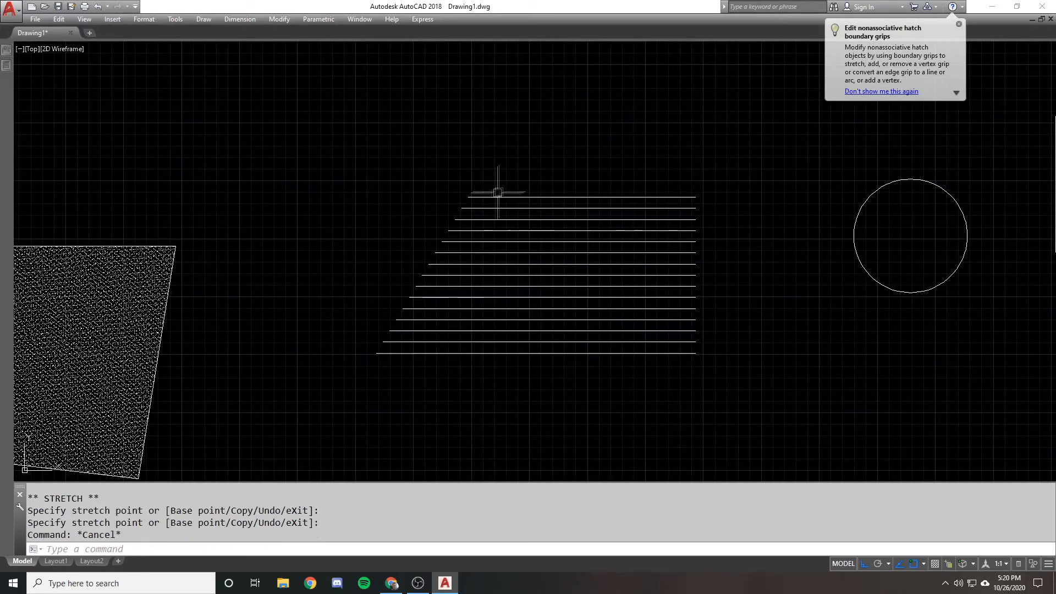
pyautogui.press('Escape')
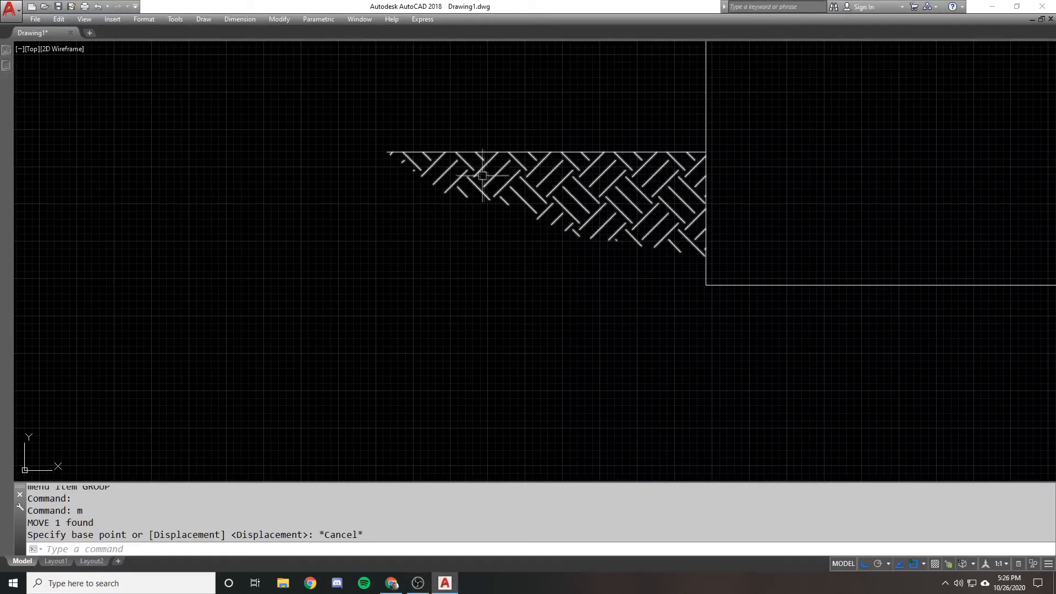
# Move the EARTH hatch down and to the left into empty space, with ortho off
pyautogui.scroll(-1, 458, 149)
pyautogui.write('m')
pyautogui.press('Return')
pyautogui.click(549, 196)
pyautogui.scroll(-3, 547, 186)
pyautogui.press('Return')
pyautogui.moveTo(545, 186); pyautogui.dragTo(572, 95, button='middle')
pyautogui.click(572, 95)
pyautogui.press('F8')
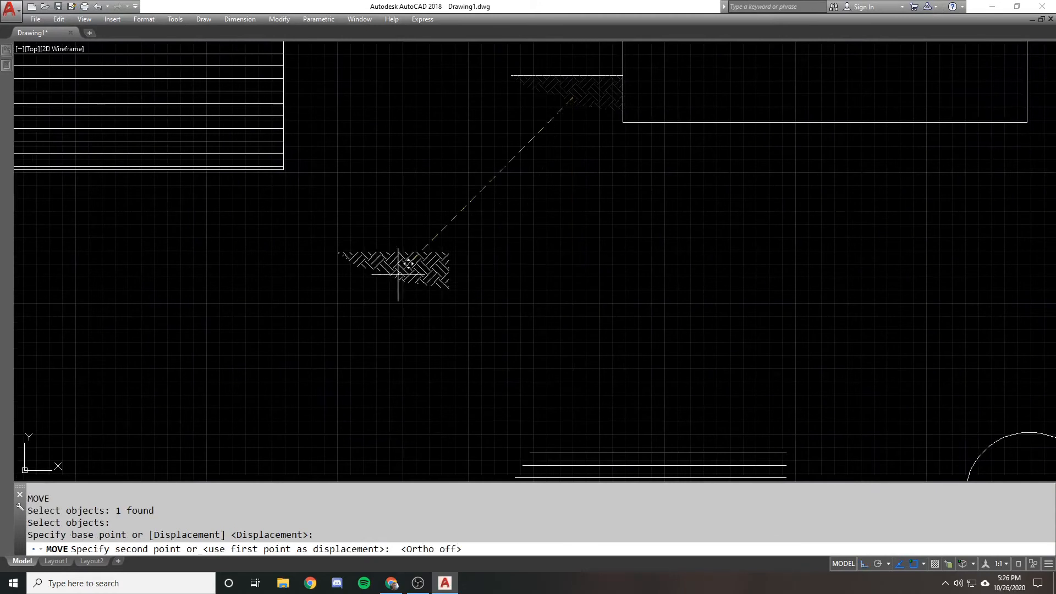
pyautogui.click(464, 271)
pyautogui.press('Return')
pyautogui.press('Escape')
# Try stretching the EARTH hatch's upper-right corner up and to the right, and undo the stretch
pyautogui.click(485, 265)
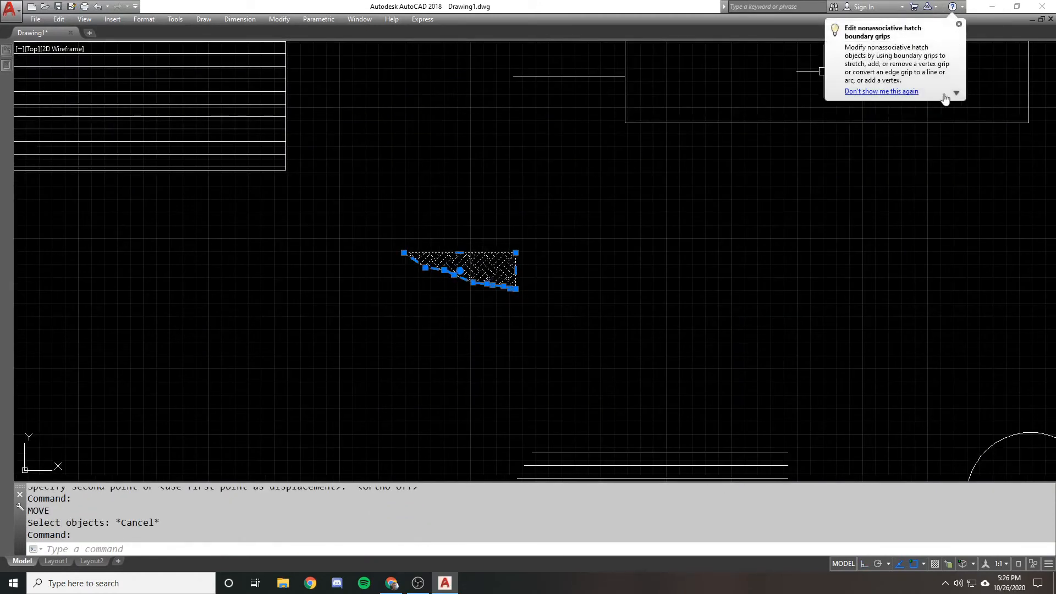
pyautogui.click(906, 94)
pyautogui.moveTo(561, 245); pyautogui.dragTo(633, 275, button='middle')
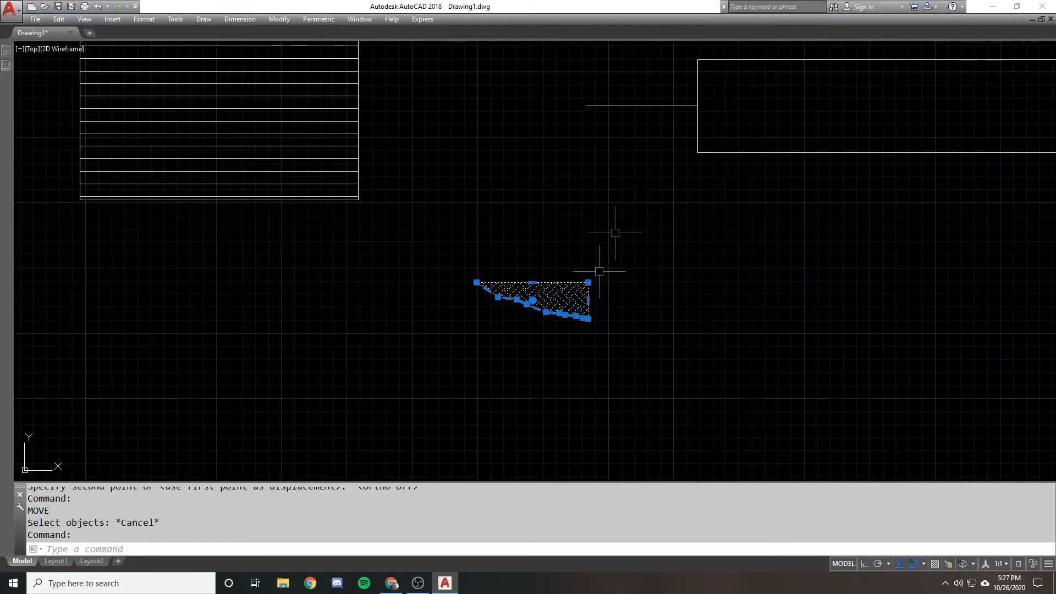
pyautogui.scroll(2, 588, 282)
pyautogui.moveTo(588, 283)
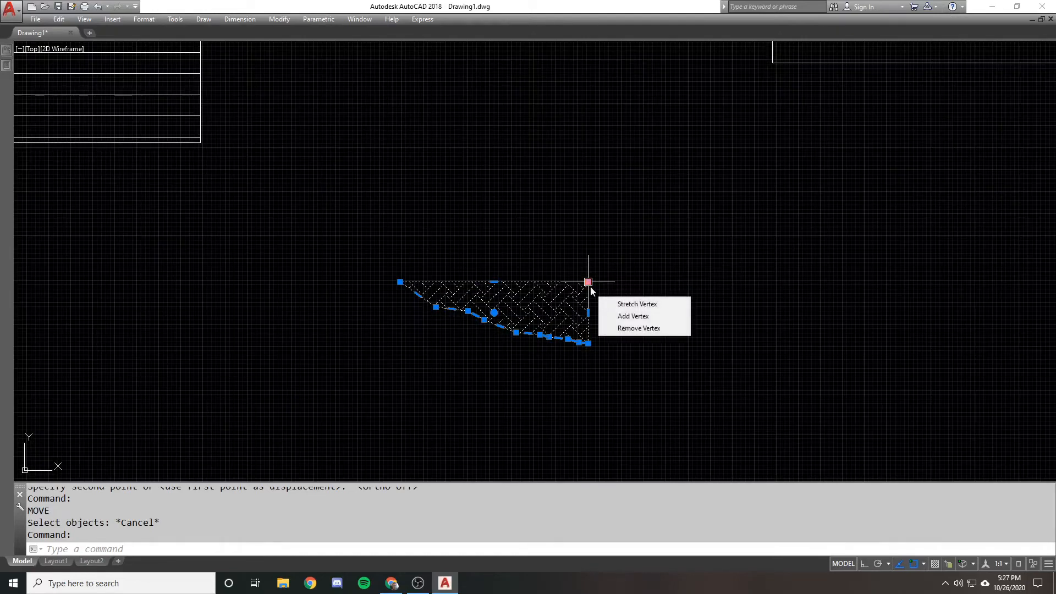
pyautogui.click(588, 281)
pyautogui.click(700, 203)
pyautogui.write('u')
pyautogui.press('Return')
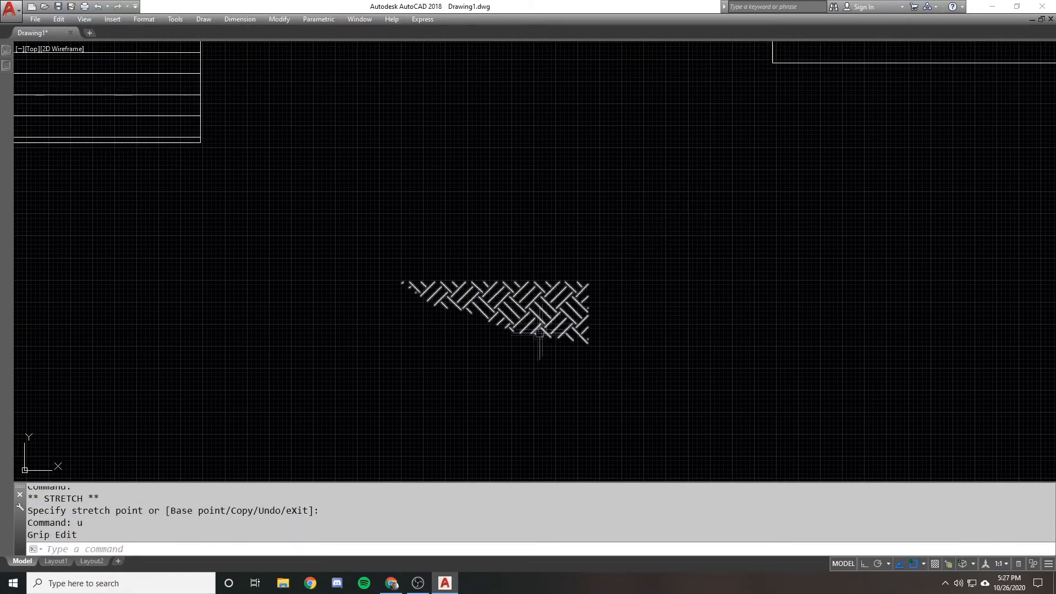
# Review the object snap setting for ignoring hatch objects in the drafting options, and accept the dialog
pyautogui.click(546, 327)
pyautogui.scroll(5, 575, 289)
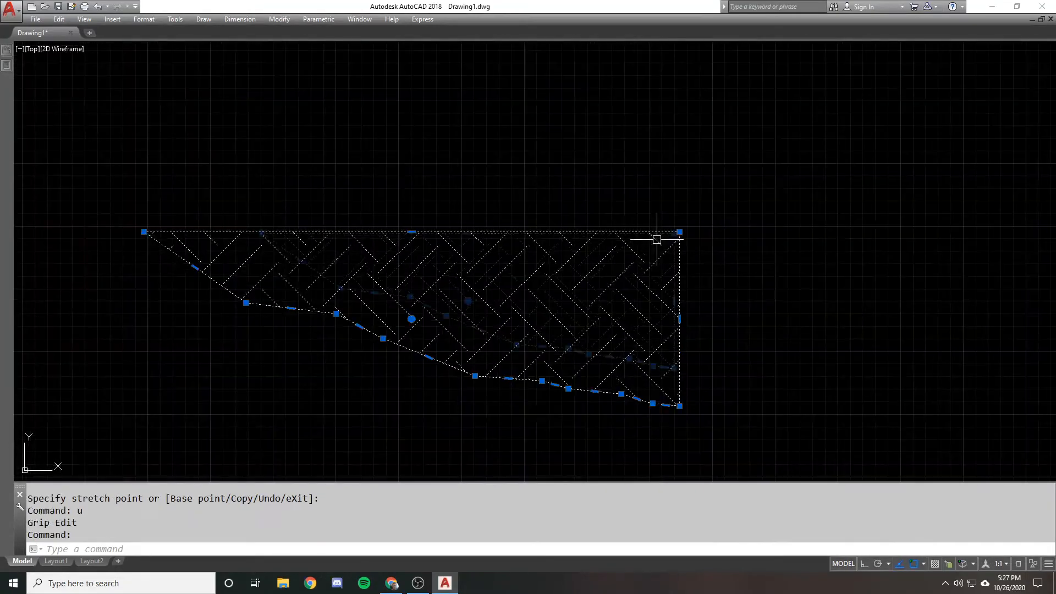
pyautogui.scroll(-3, 657, 239)
pyautogui.press('Escape')
pyautogui.write('op')
pyautogui.press('Return')
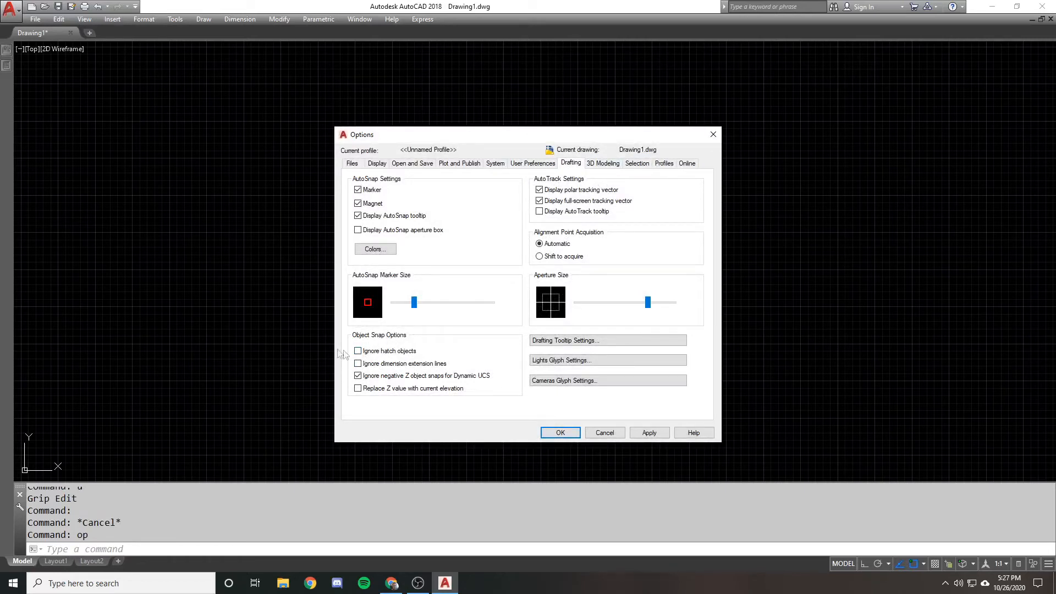
pyautogui.click(560, 433)
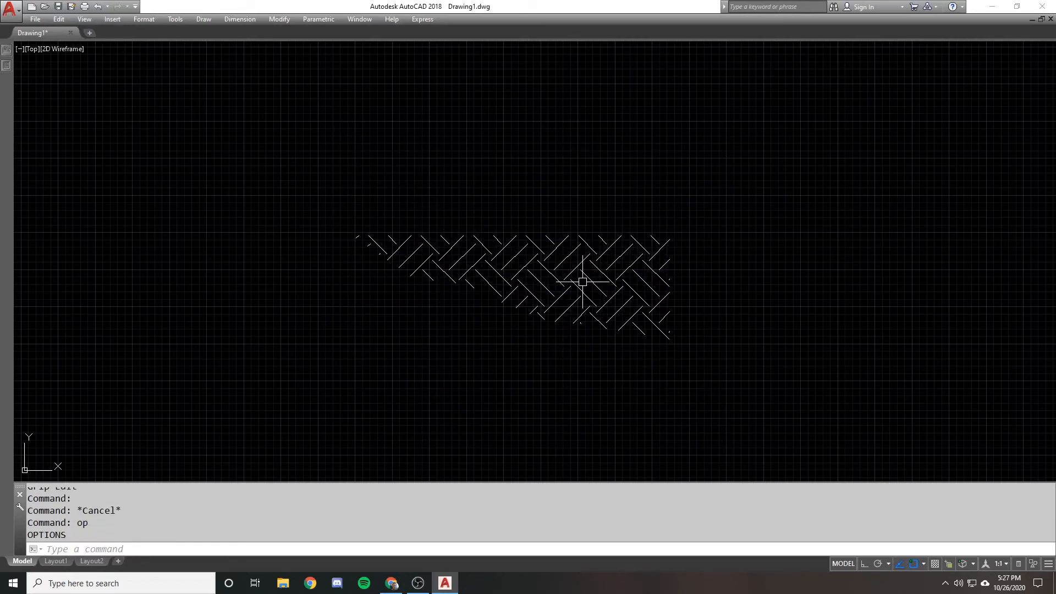
# Try snapping the start of a line to the hatch line end near the EARTH hatch's upper-right corner, and restore the earlier view
pyautogui.write('l')
pyautogui.press('Return')
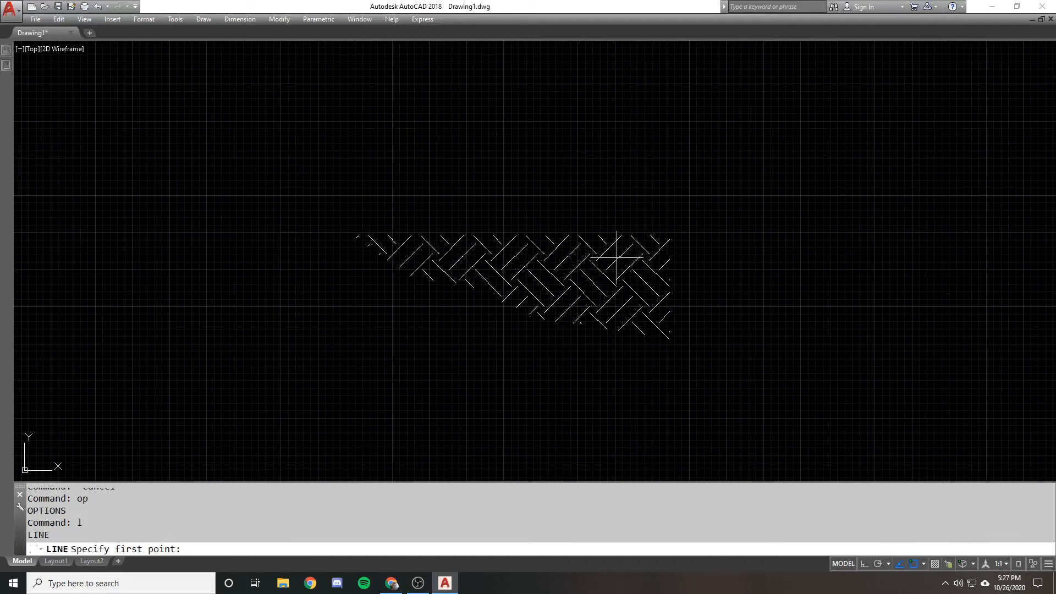
pyautogui.press('Escape')
pyautogui.click(669, 240)
pyautogui.scroll(7, 670, 234)
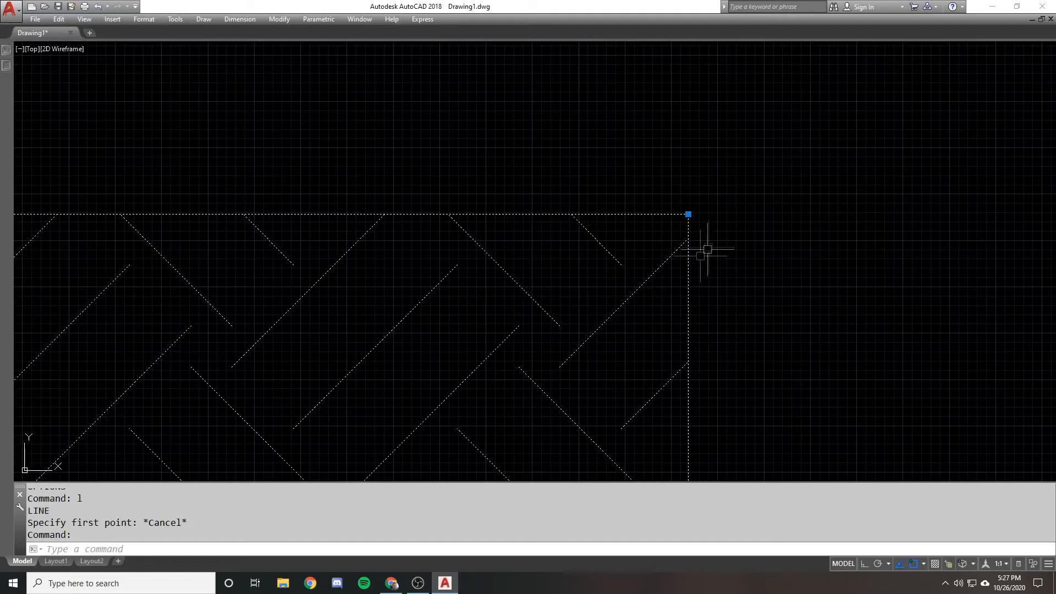
pyautogui.scroll(-2, 687, 198)
pyautogui.scroll(1, 681, 195)
pyautogui.write('u')
pyautogui.press('Return')
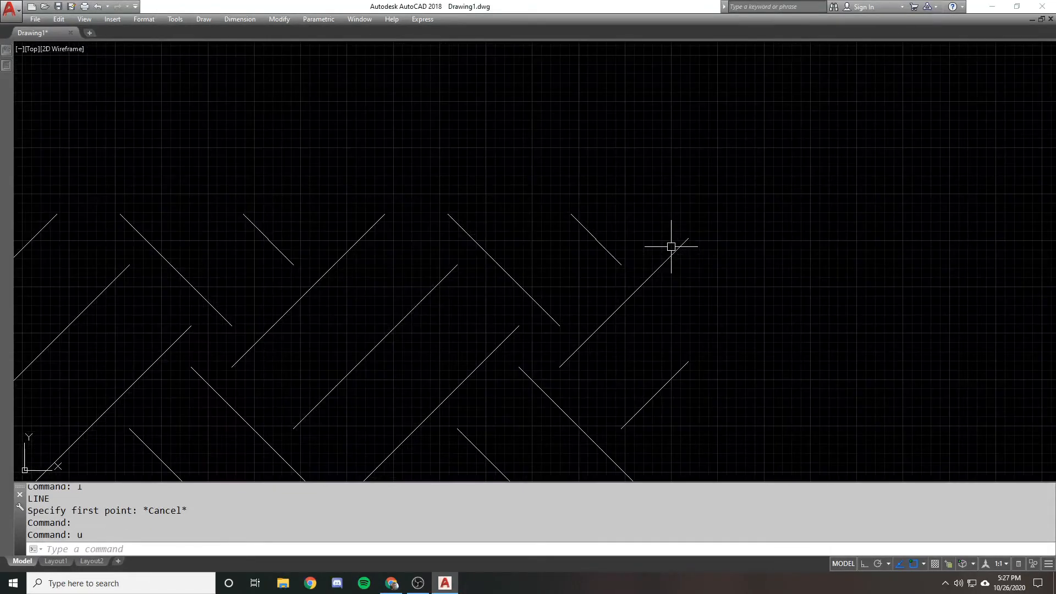
pyautogui.press('Return')
# Make a stretched copy of the EARTH hatch by grip-copying its upper-right corner up and to the right
pyautogui.click(495, 269)
pyautogui.scroll(1, 440, 241)
pyautogui.moveTo(463, 235); pyautogui.dragTo(497, 292, button='middle')
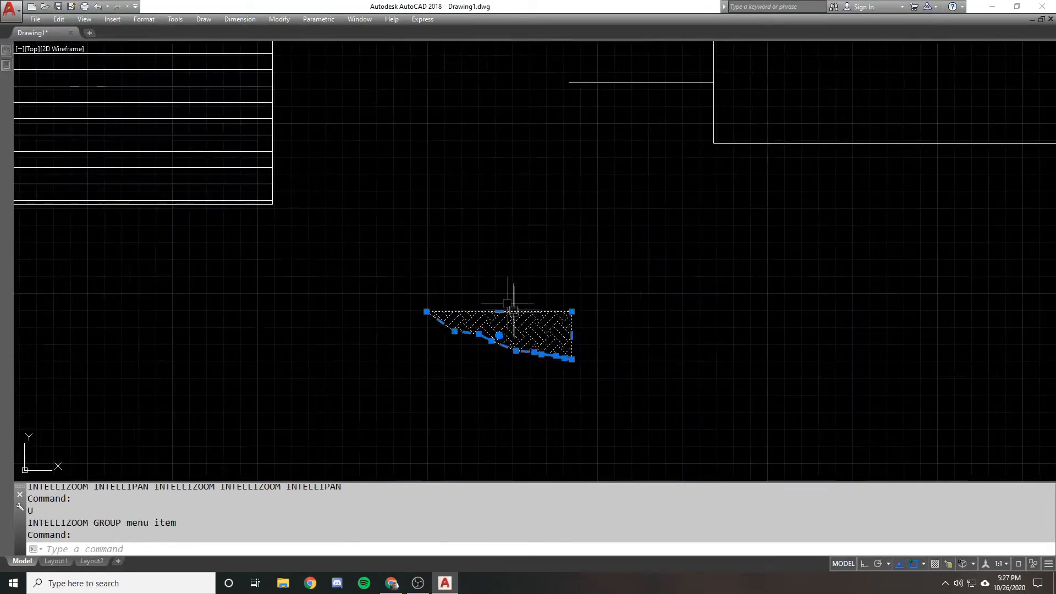
pyautogui.scroll(-1, 515, 313)
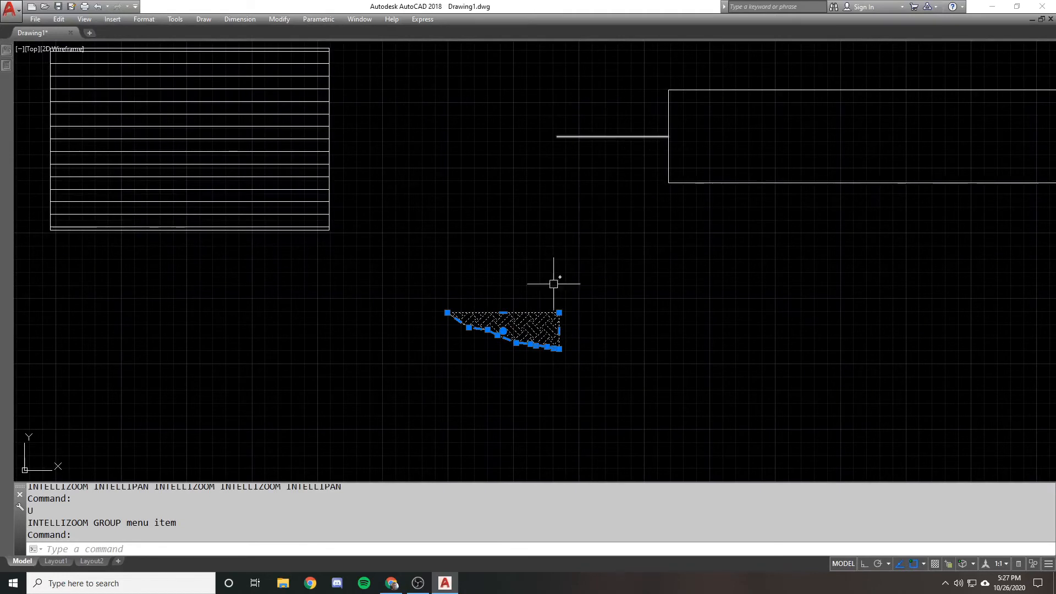
pyautogui.click(559, 313)
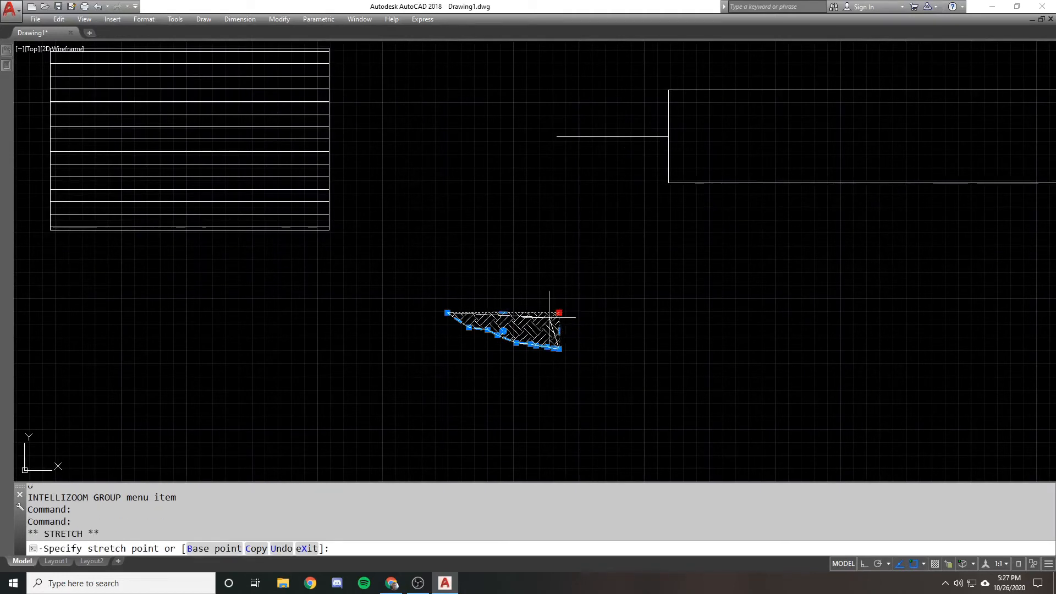
pyautogui.scroll(3, 558, 312)
pyautogui.rightClick(570, 277)
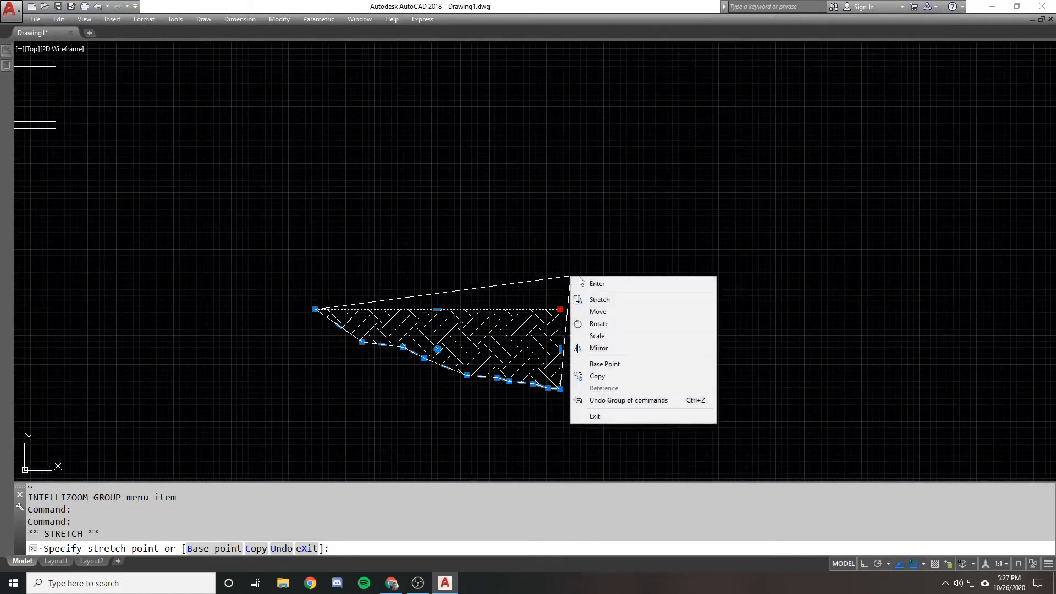
pyautogui.click(610, 376)
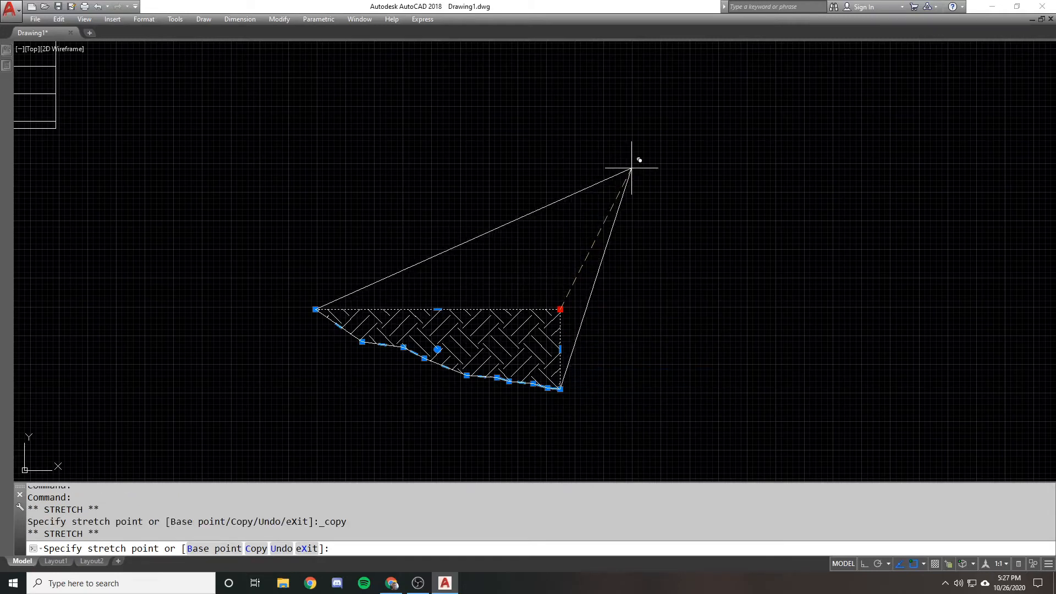
pyautogui.click(632, 168)
pyautogui.rightClick(619, 146)
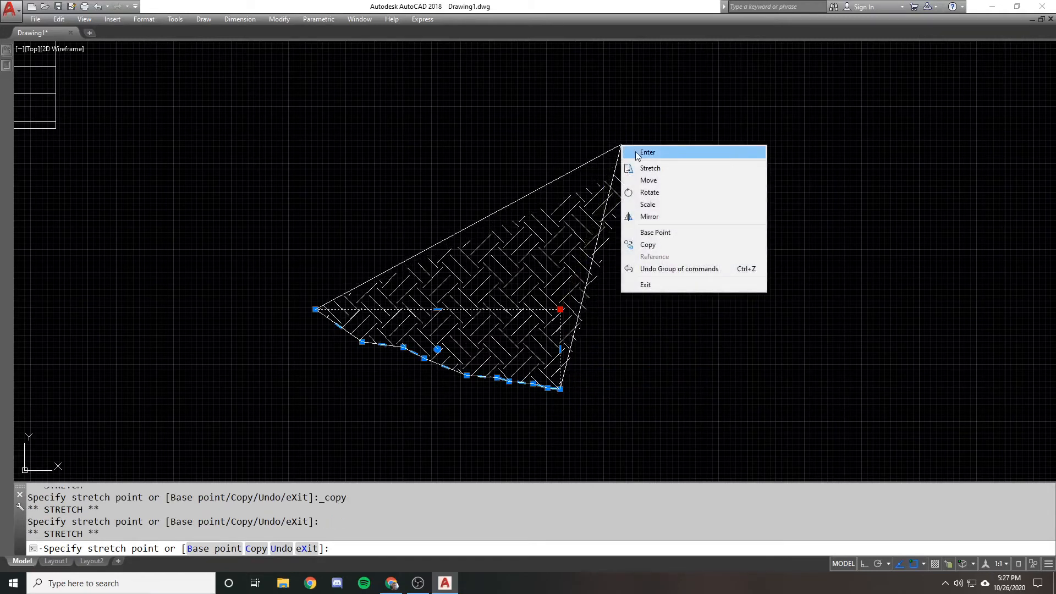
pyautogui.click(638, 152)
pyautogui.press('Escape')
# Move the stretched hatch copy to the right of the original, and undo both the move and the copy
pyautogui.write('m')
pyautogui.press('Escape')
pyautogui.press('Escape')
pyautogui.write('m')
pyautogui.press('space')
pyautogui.click(514, 222)
pyautogui.press('space')
pyautogui.click(484, 156)
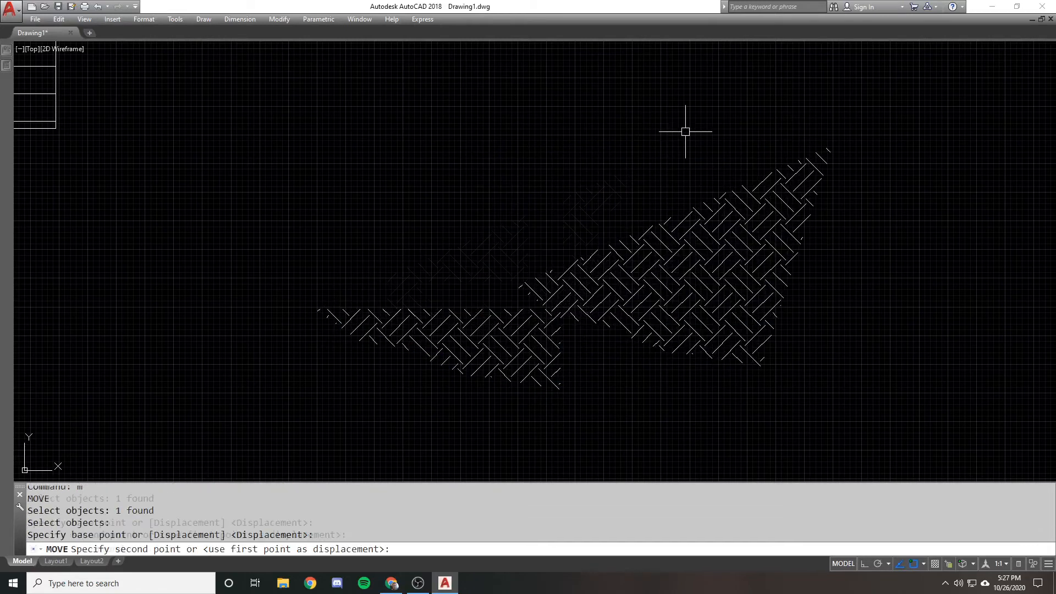
pyautogui.click(686, 132)
pyautogui.write('u')
pyautogui.press('Return')
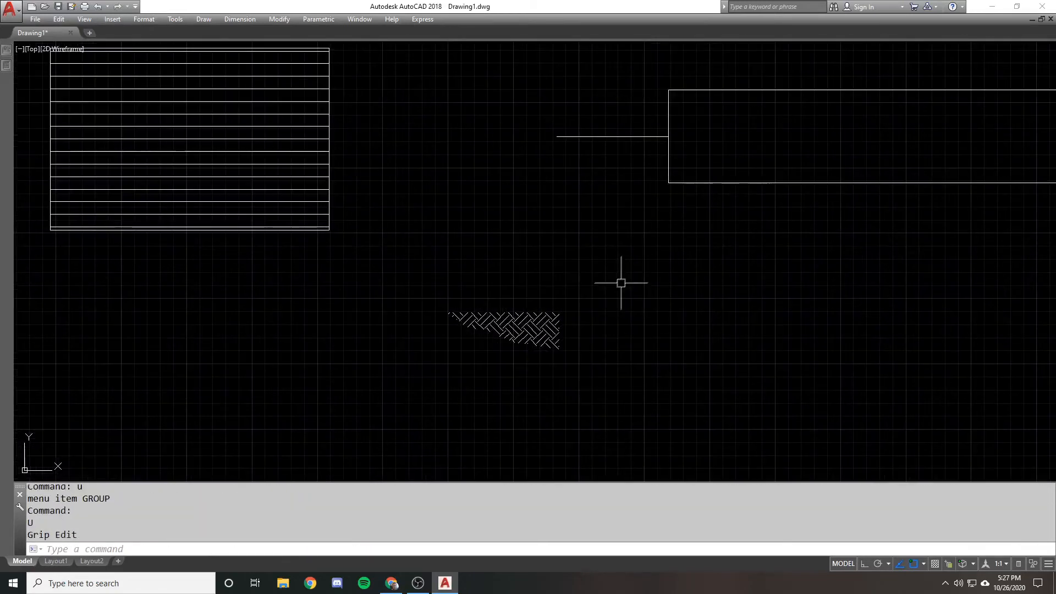
# Grip-move the EARTH hatch by its upper-right corner to where the ground line meets the rectangle's left edge
pyautogui.click(556, 316)
pyautogui.moveTo(560, 313)
pyautogui.scroll(1, 559, 313)
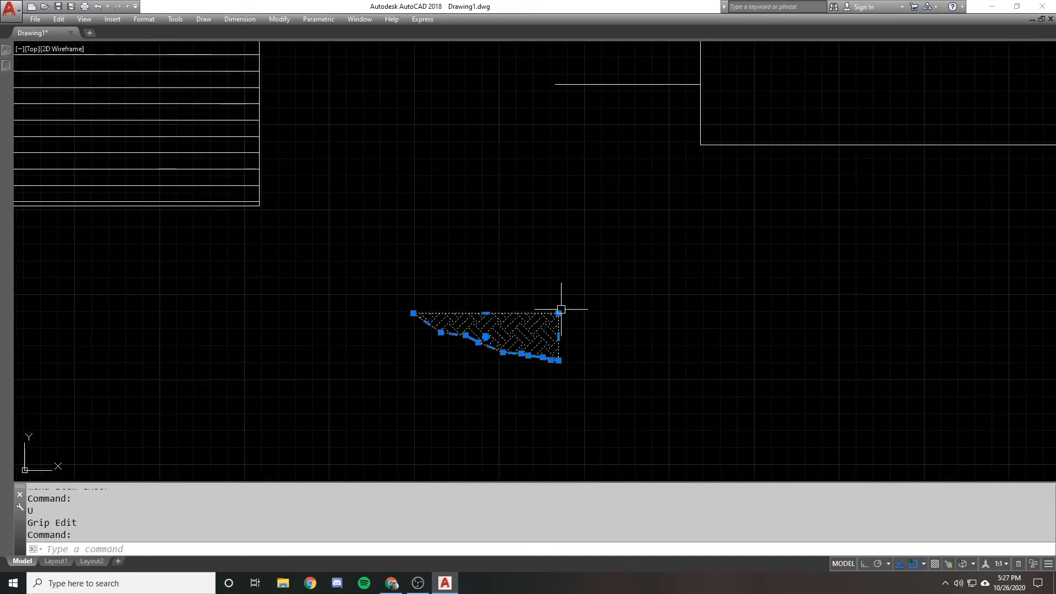
pyautogui.click(559, 313)
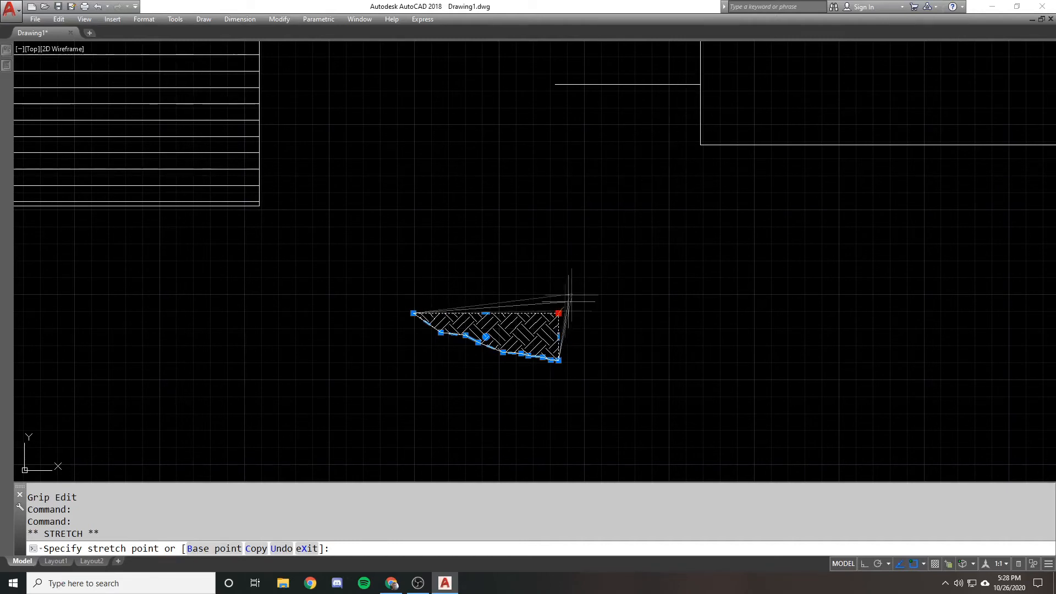
pyautogui.rightClick(574, 288)
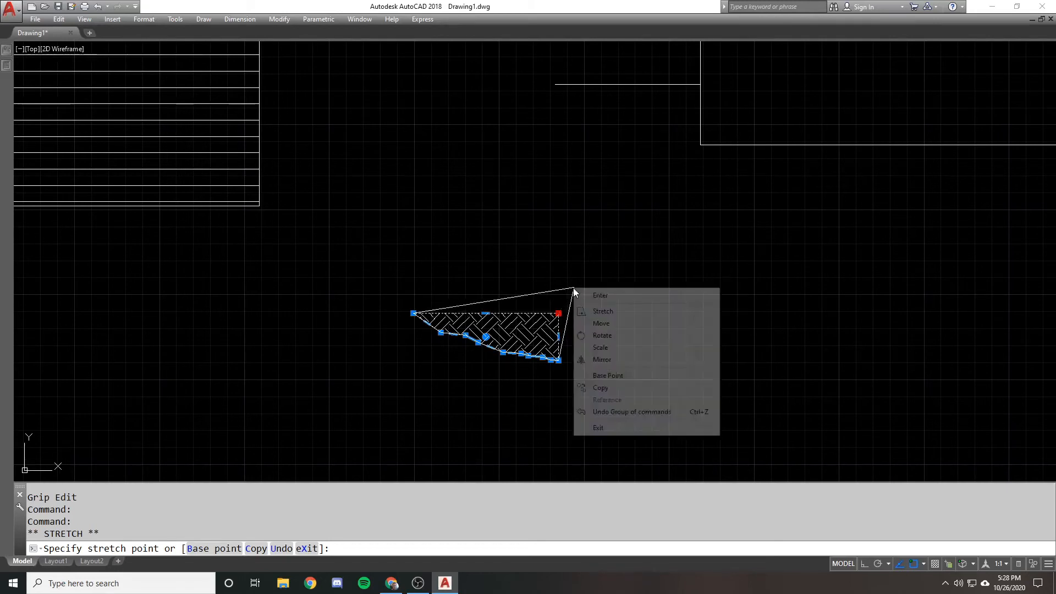
pyautogui.click(601, 296)
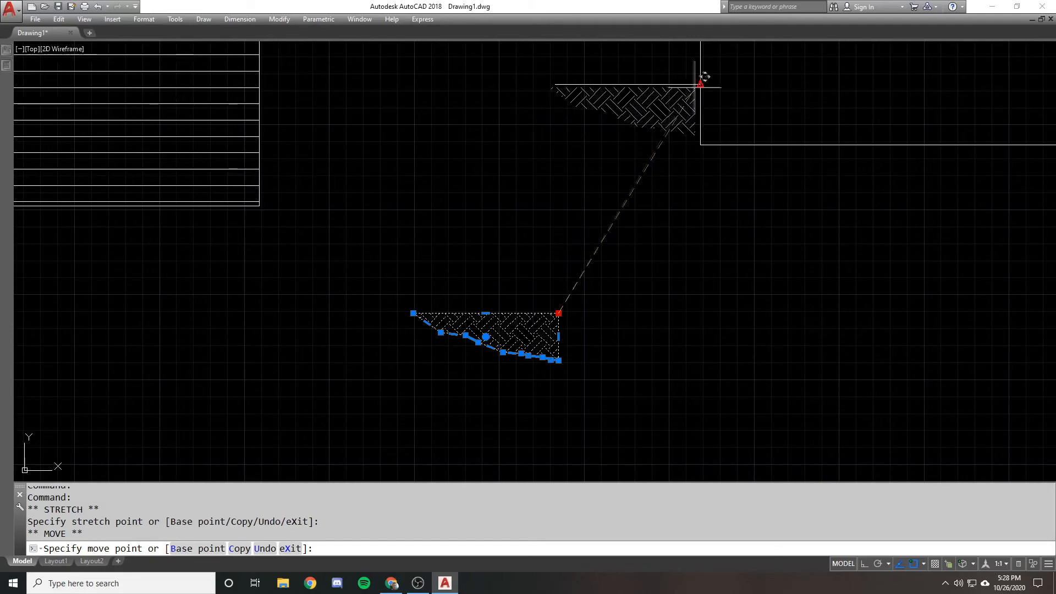
pyautogui.moveTo(647, 132); pyautogui.dragTo(622, 168, button='middle')
pyautogui.scroll(2, 648, 135)
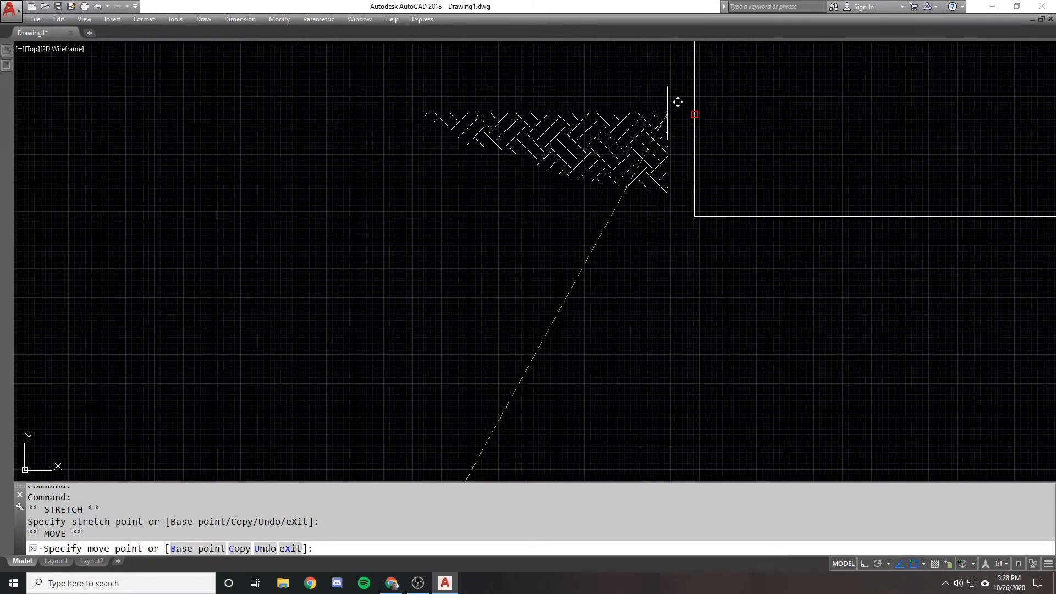
pyautogui.click(676, 101)
pyautogui.scroll(-2, 532, 150)
pyautogui.scroll(-2, 503, 200)
# Undo the grip move of the EARTH hatch
pyautogui.press('Escape')
pyautogui.write('u')
pyautogui.press('Return')
pyautogui.press('Return')
# Grip-copy the EARTH hatch from its upper-right corner to where the ground line meets the rectangle's left edge, keeping the original
pyautogui.click(507, 318)
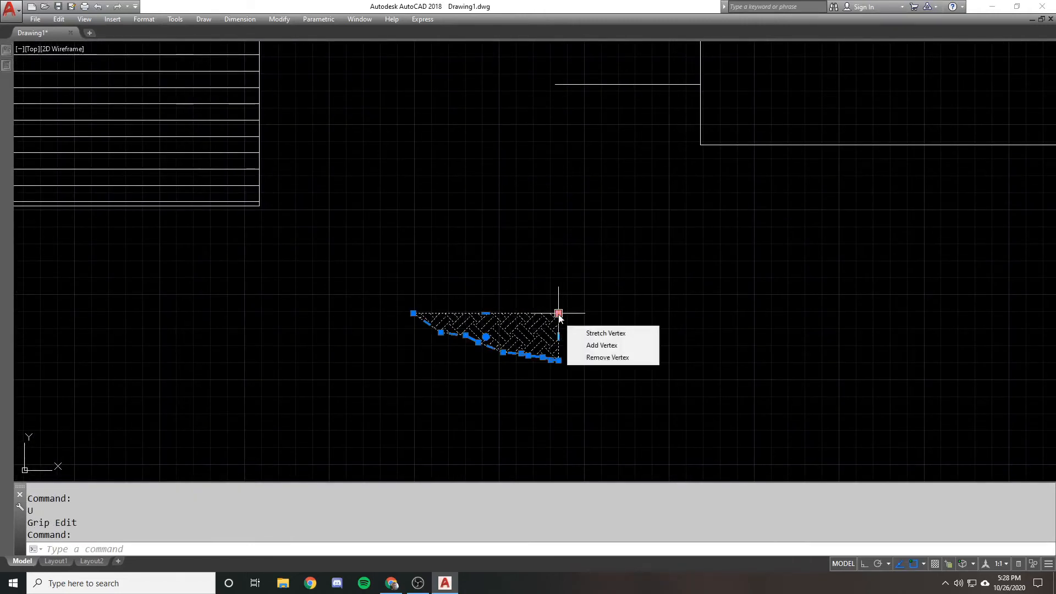
pyautogui.click(558, 313)
pyautogui.rightClick(567, 285)
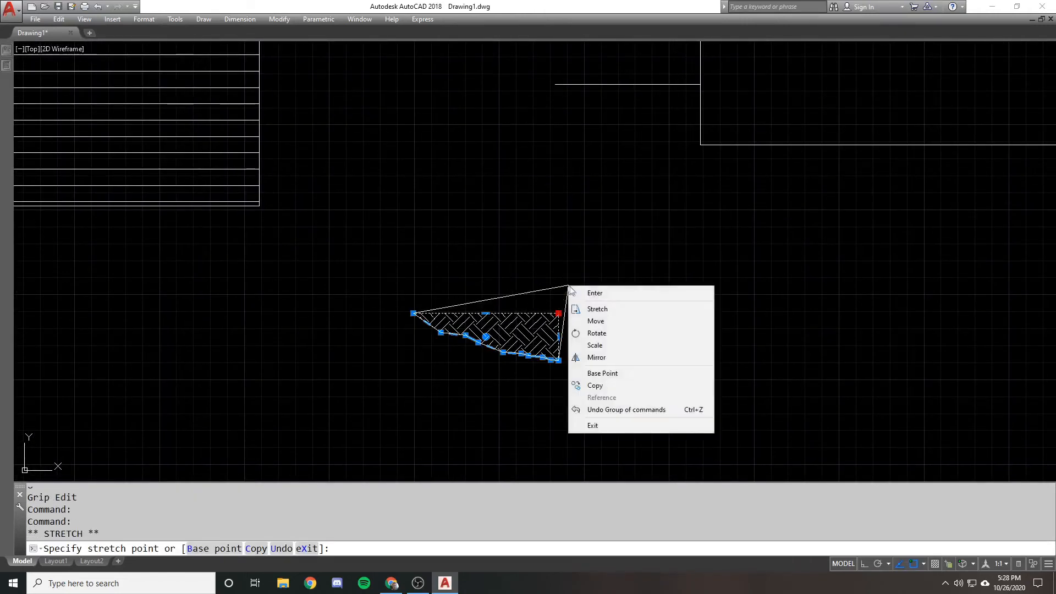
pyautogui.click(600, 292)
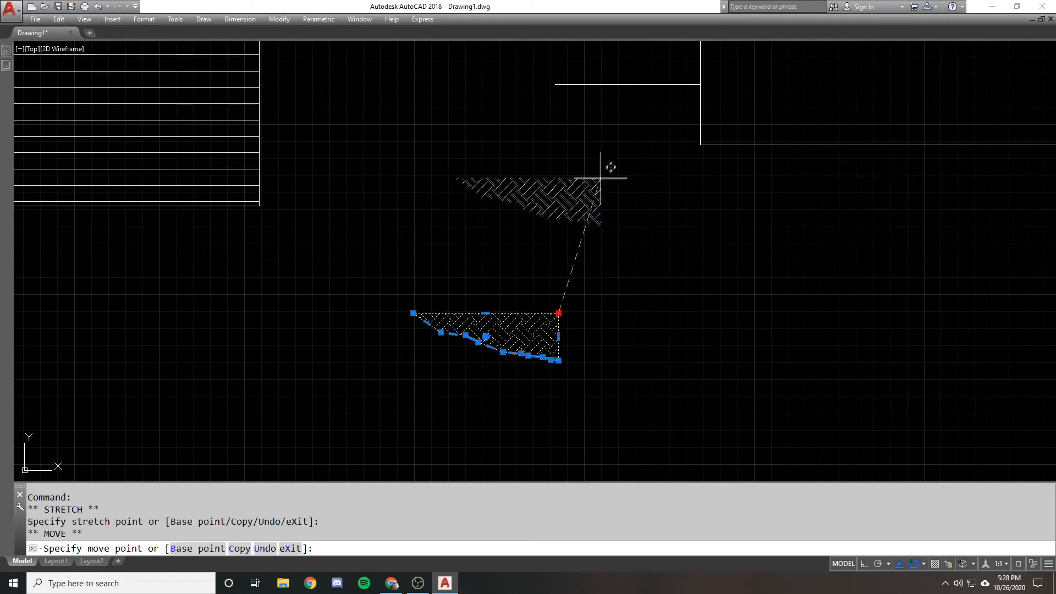
pyautogui.rightClick(597, 169)
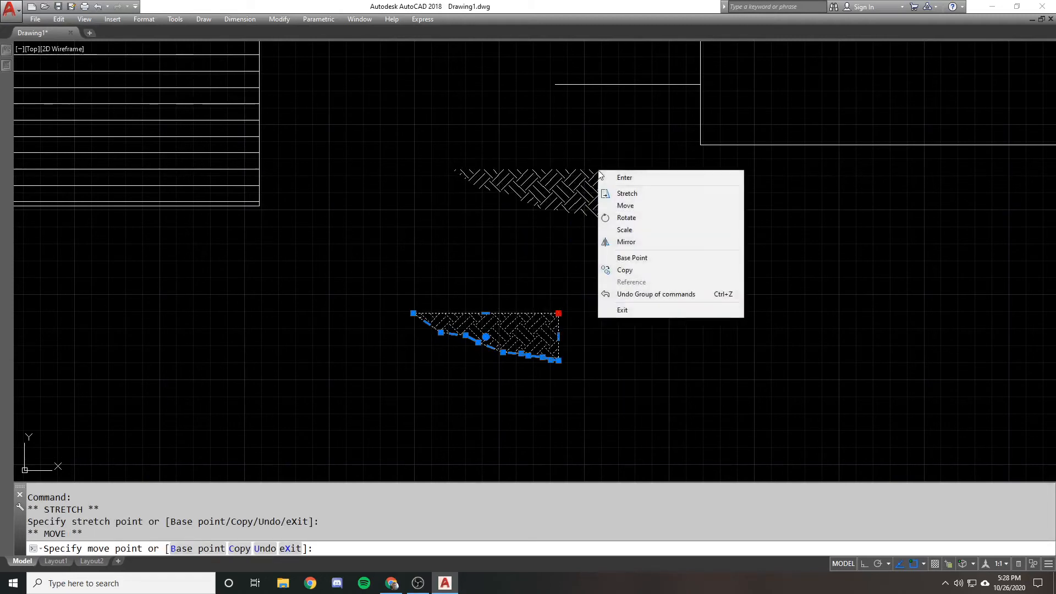
pyautogui.click(638, 270)
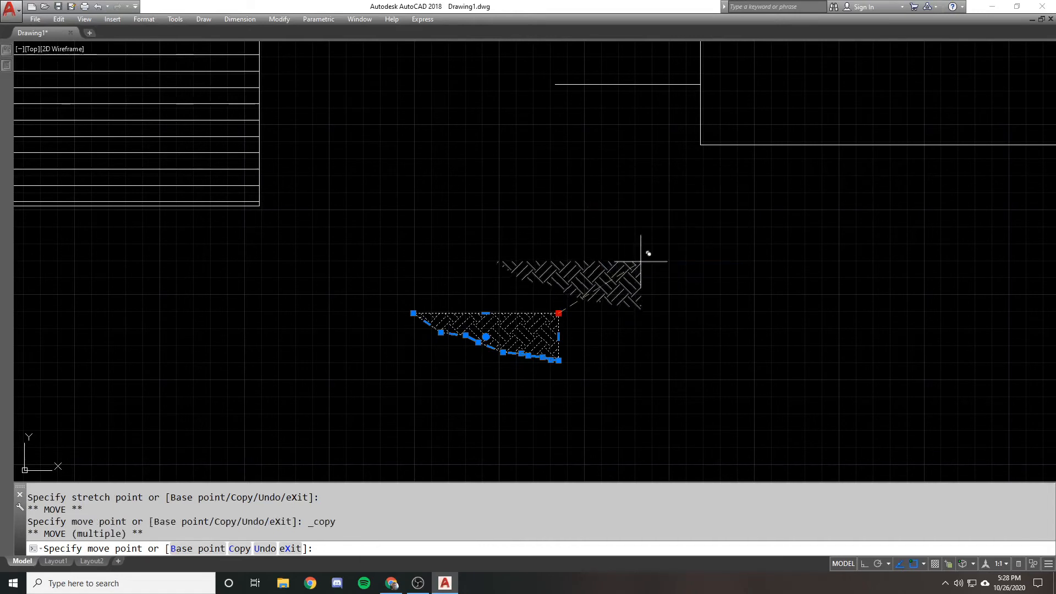
pyautogui.click(700, 84)
pyautogui.rightClick(583, 146)
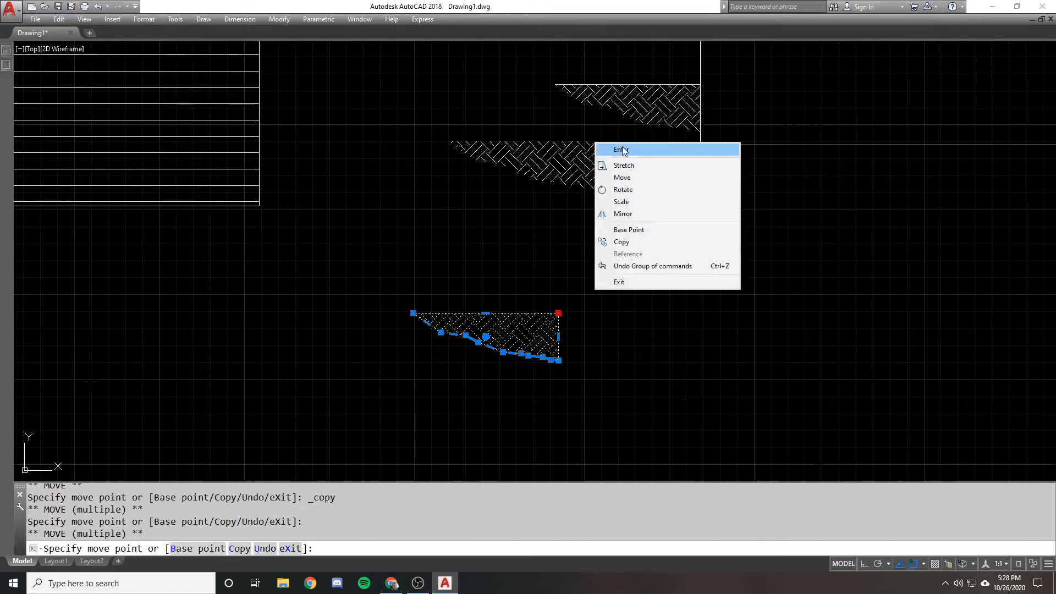
pyautogui.click(619, 282)
pyautogui.scroll(-1, 543, 221)
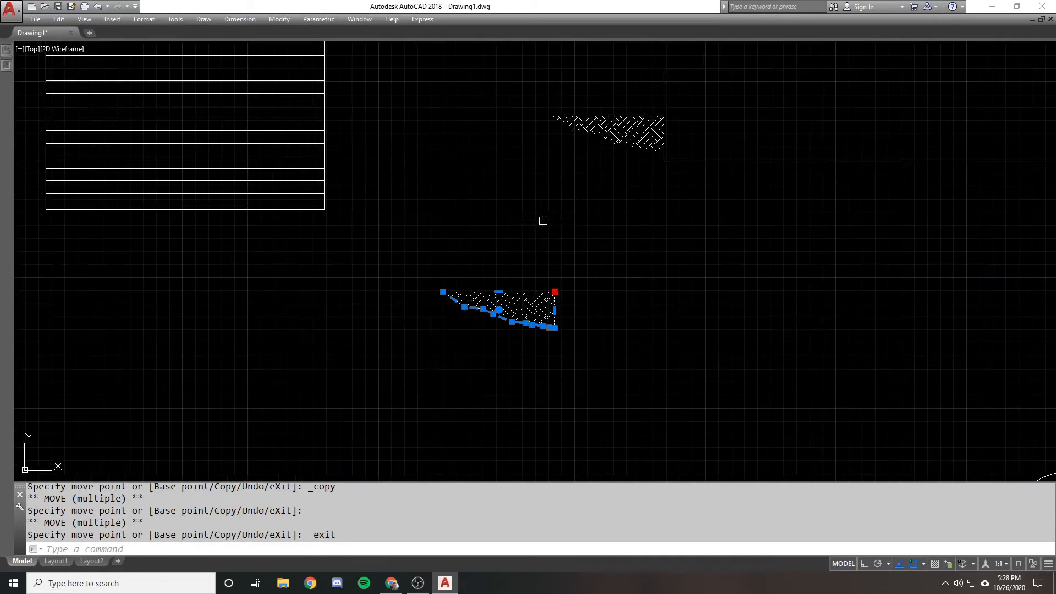
pyautogui.press('Escape')
pyautogui.click(616, 138)
pyautogui.press('Escape')
pyautogui.moveTo(564, 182); pyautogui.dragTo(553, 214, button='middle')
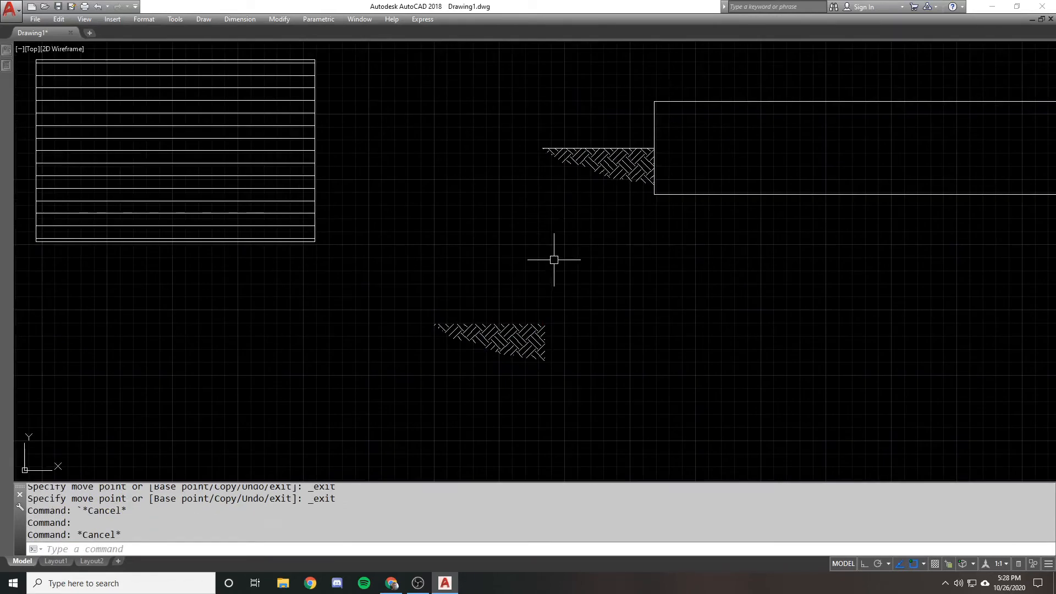
# Cycle the lower EARTH hatch's upper-right grip through the stretch, add vertex and remove vertex modes, and cancel
pyautogui.click(542, 327)
pyautogui.click(545, 324)
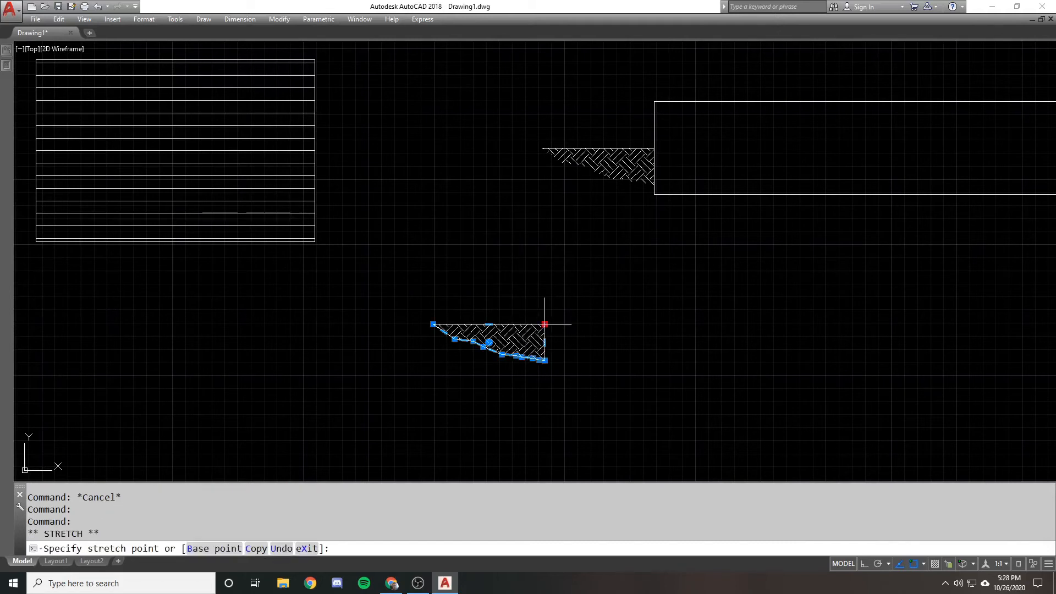
pyautogui.press('ctrl')
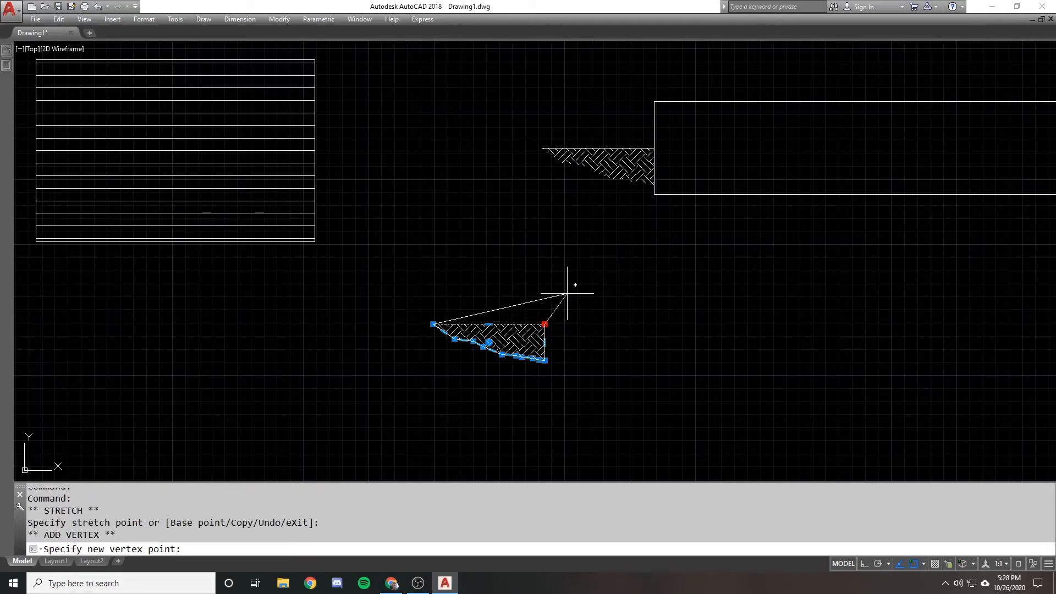
pyautogui.press('ctrl')
pyautogui.press('ctrl')
pyautogui.press('Escape')
pyautogui.moveTo(544, 325)
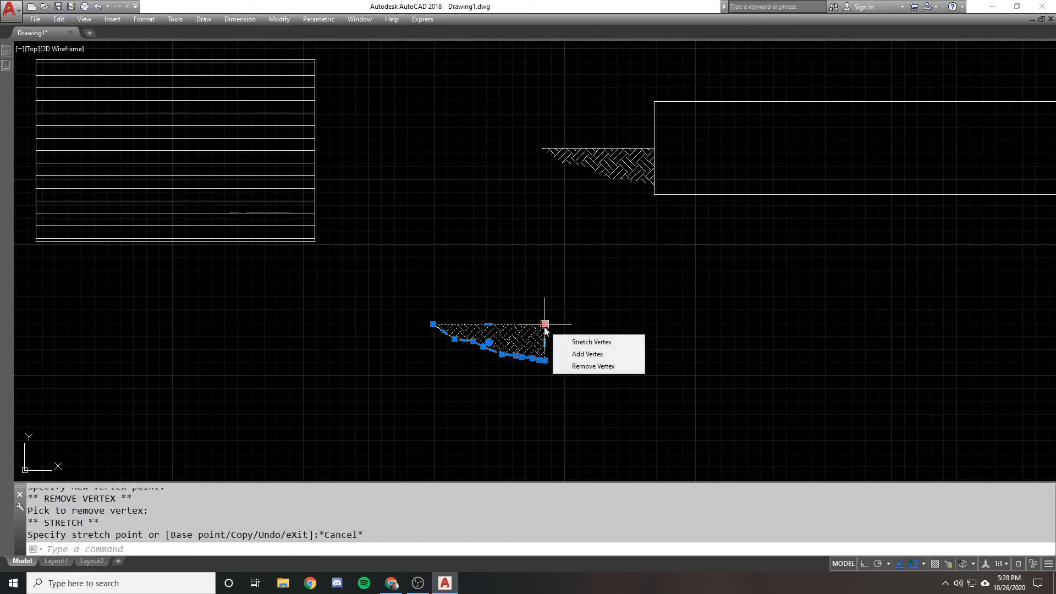
pyautogui.scroll(2, 570, 308)
pyautogui.scroll(-2, 566, 310)
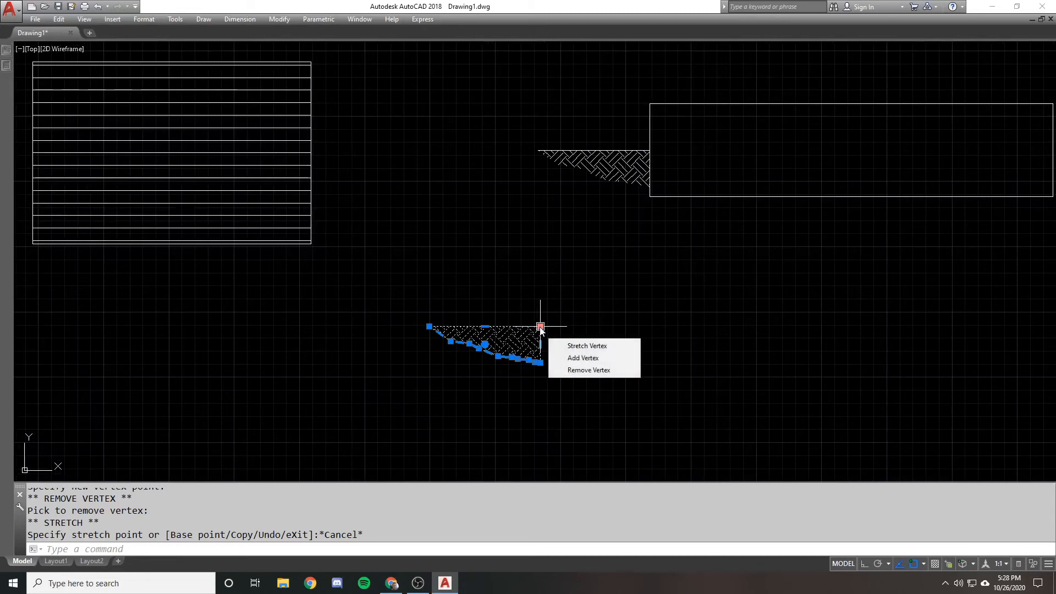
pyautogui.click(540, 327)
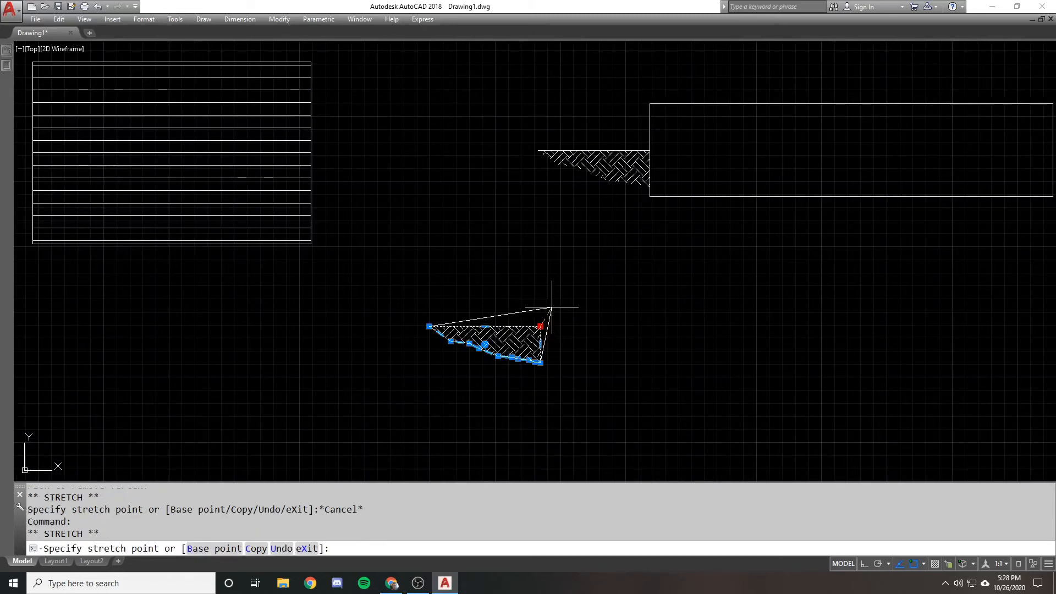
pyautogui.rightClick(552, 307)
pyautogui.click(588, 316)
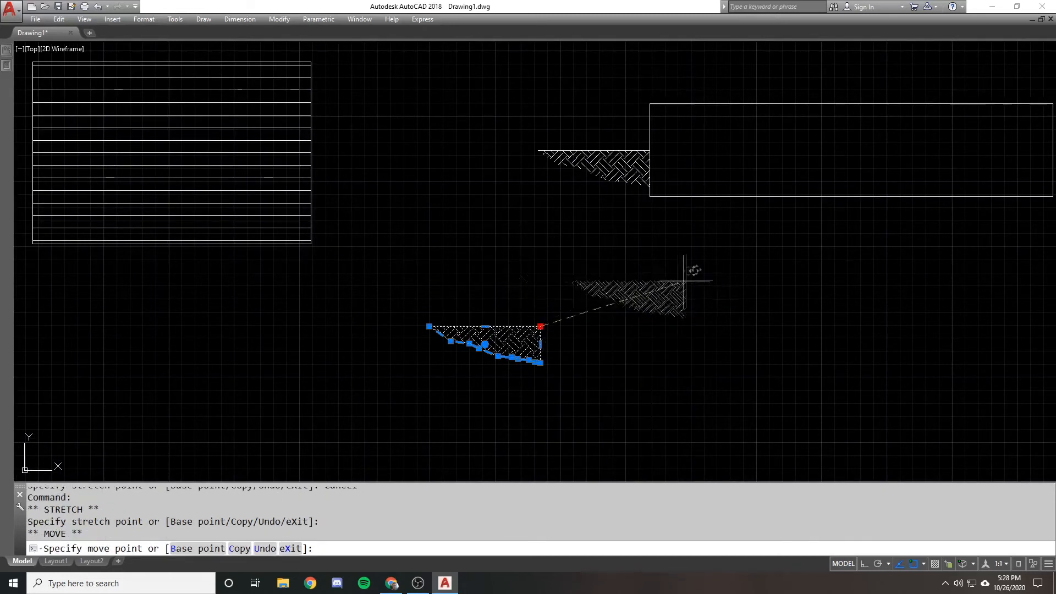
pyautogui.scroll(-2, 422, 213)
pyautogui.press('Escape')
# Copy the square's brick hatch without its outline to the empty area just above the square
pyautogui.write('c')
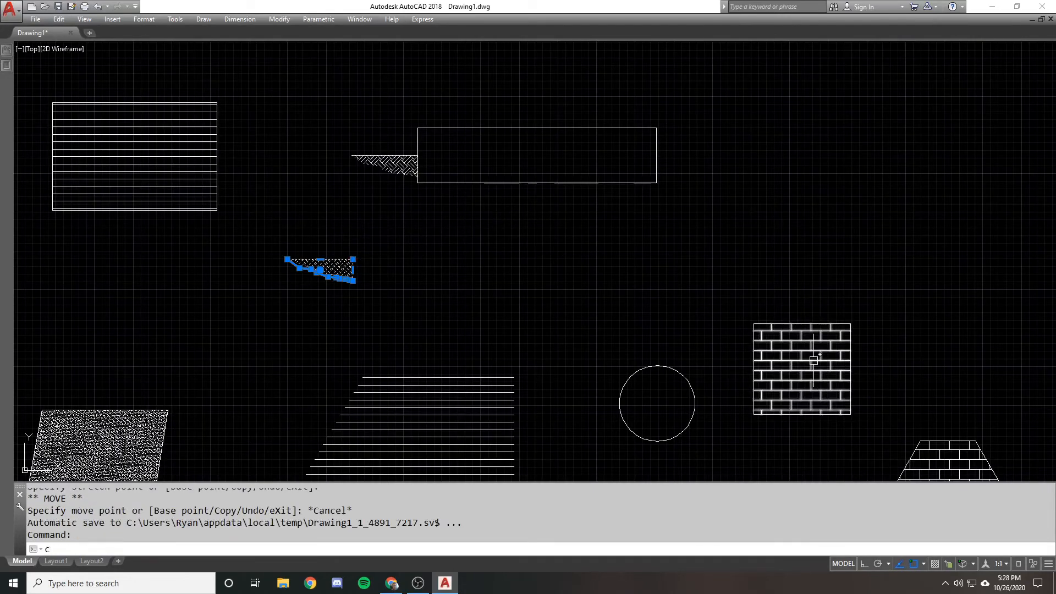
pyautogui.write('o')
pyautogui.click(811, 359)
pyautogui.press('Escape')
pyautogui.write('co')
pyautogui.click(801, 368)
pyautogui.press('space')
pyautogui.click(801, 368)
pyautogui.click(784, 221)
pyautogui.press('Return')
pyautogui.moveTo(784, 221); pyautogui.dragTo(673, 245, button='middle')
pyautogui.click(685, 209)
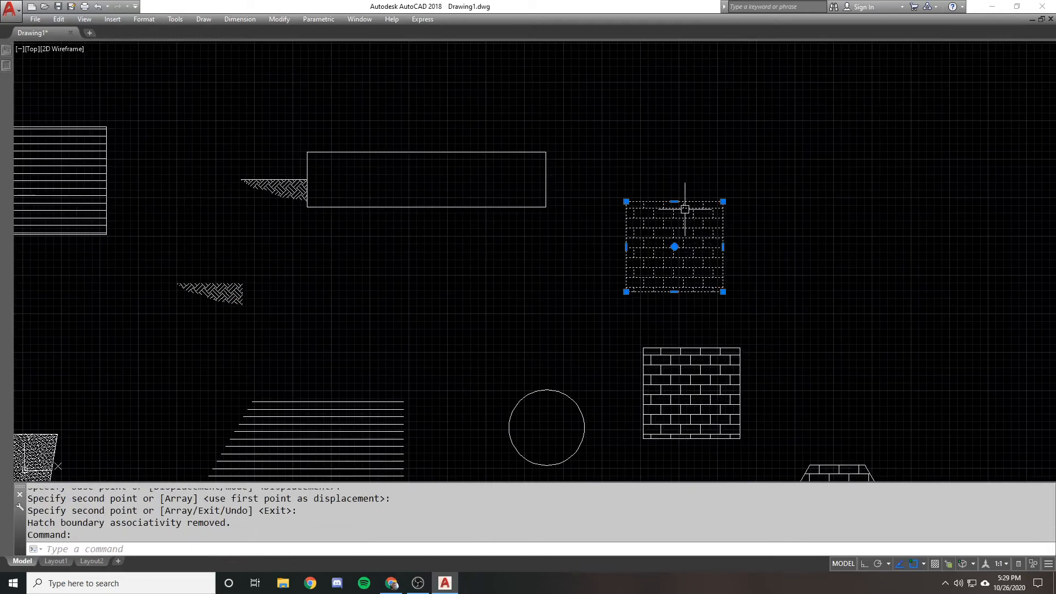
# Erase the original brick hatch together with its square outline
pyautogui.press('Escape')
pyautogui.click(751, 322)
pyautogui.click(696, 348)
pyautogui.write('e')
# Grip-move the copied brick hatch by its upper-left corner to the long rectangle's upper-right corner
pyautogui.click(672, 207)
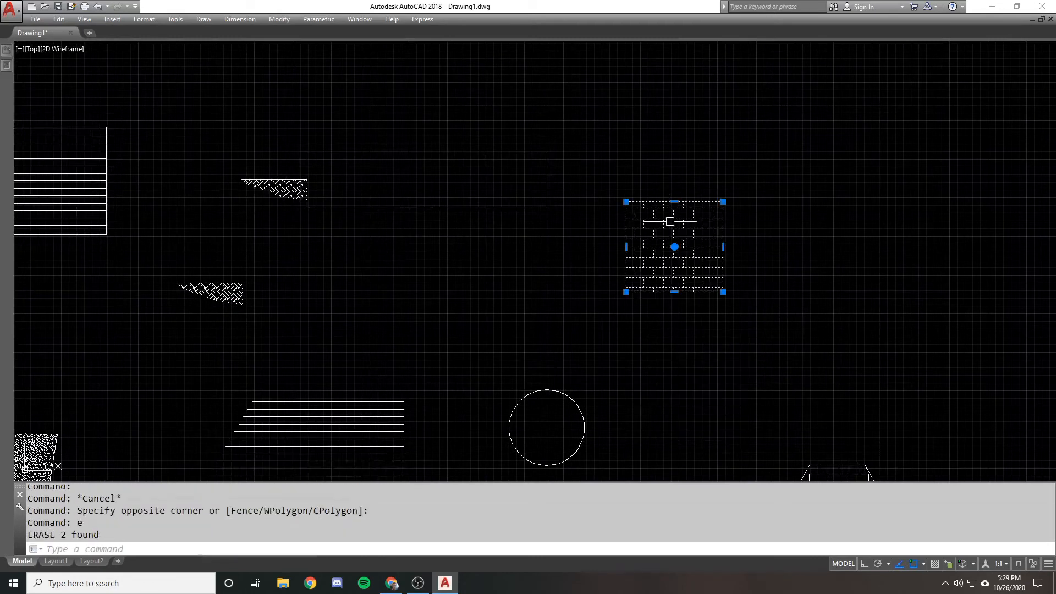
pyautogui.moveTo(626, 201); pyautogui.dragTo(602, 215, button='middle')
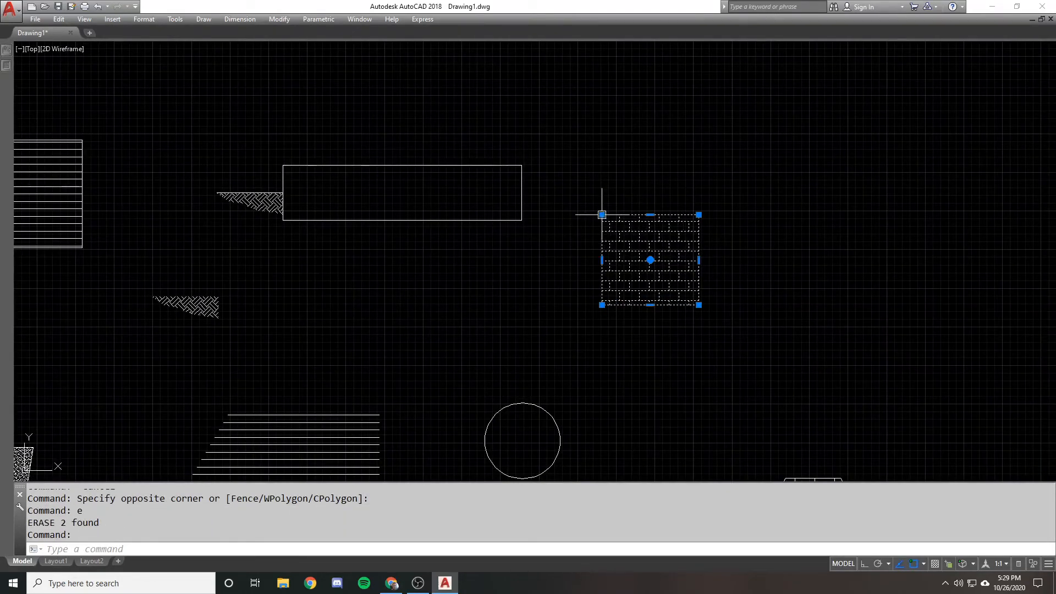
pyautogui.click(602, 215)
pyautogui.rightClick(589, 207)
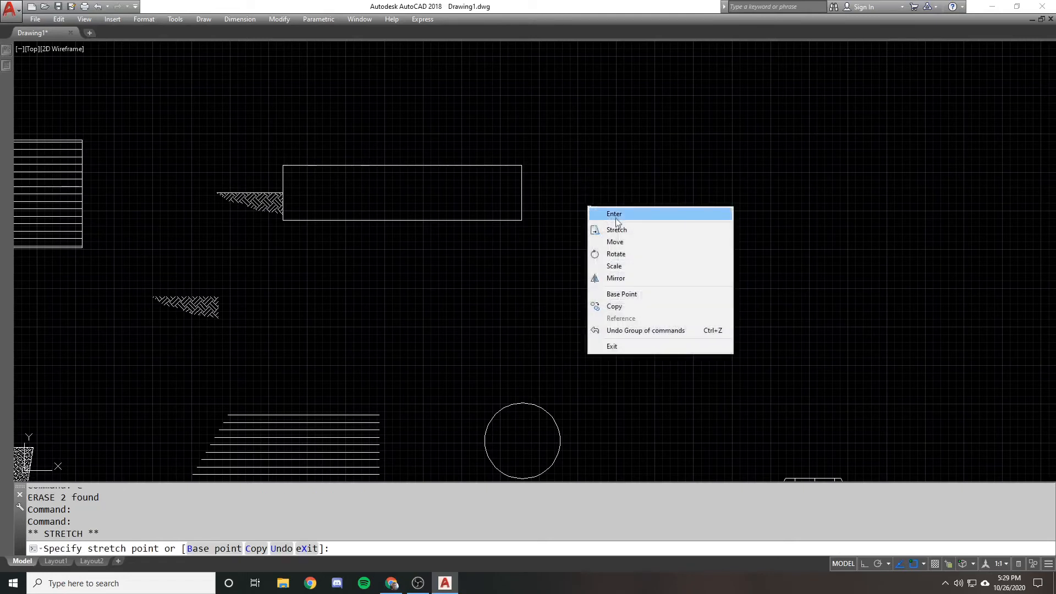
pyautogui.click(614, 214)
pyautogui.click(517, 164)
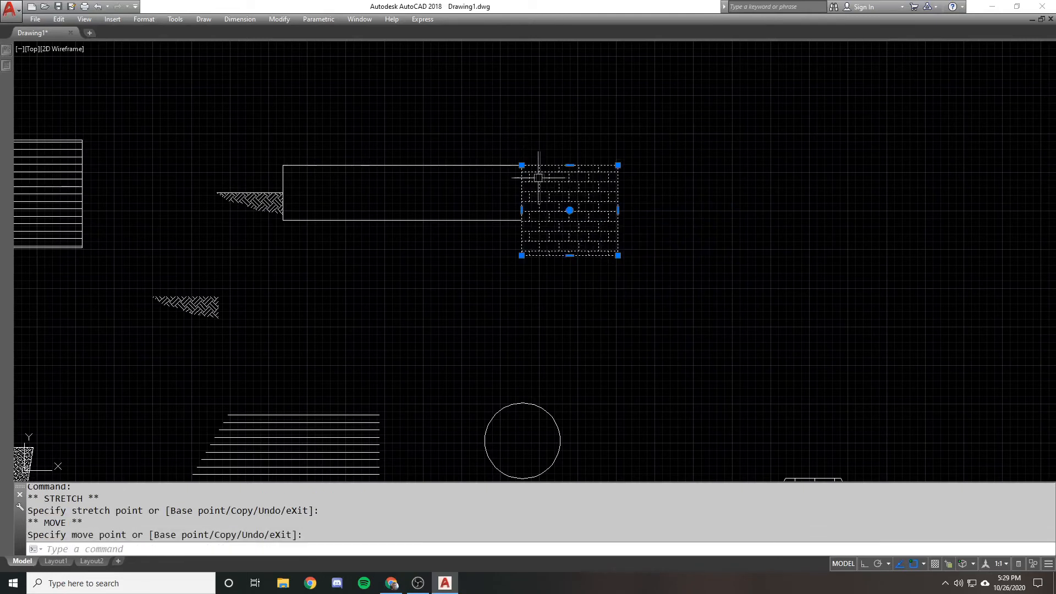
pyautogui.press('Escape')
# Examine how the boundary-less brick hatch and the EARTH hatch meet the ends of the long rectangle
pyautogui.scroll(4, 488, 146)
pyautogui.scroll(-1, 633, 200)
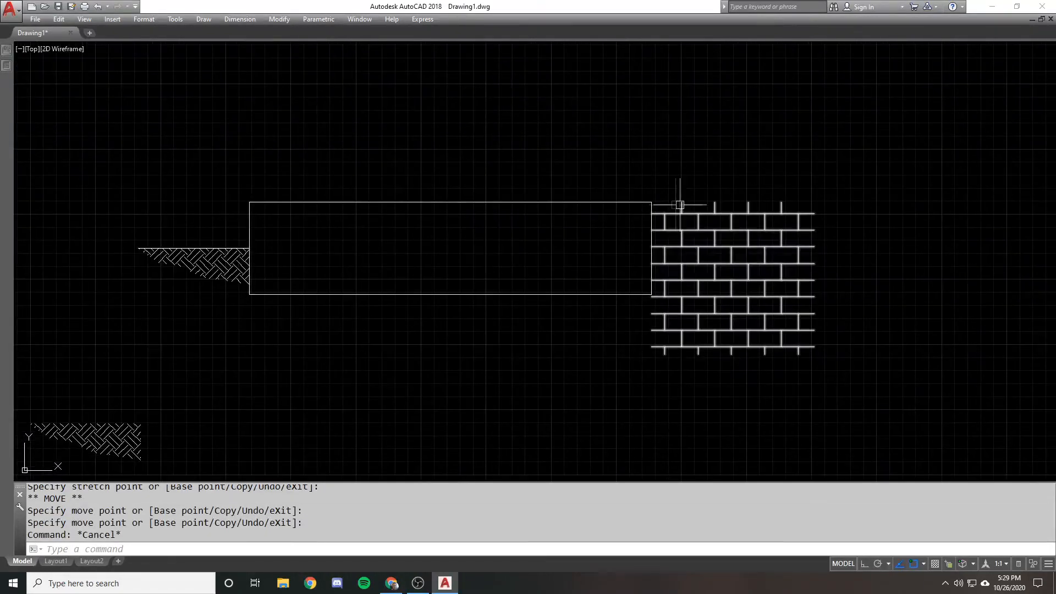
pyautogui.scroll(-2, 602, 212)
pyautogui.click(683, 248)
pyautogui.click(655, 214)
pyautogui.scroll(5, 615, 201)
pyautogui.scroll(-5, 649, 224)
pyautogui.press('Escape')
pyautogui.moveTo(478, 266); pyautogui.dragTo(608, 269, button='middle')
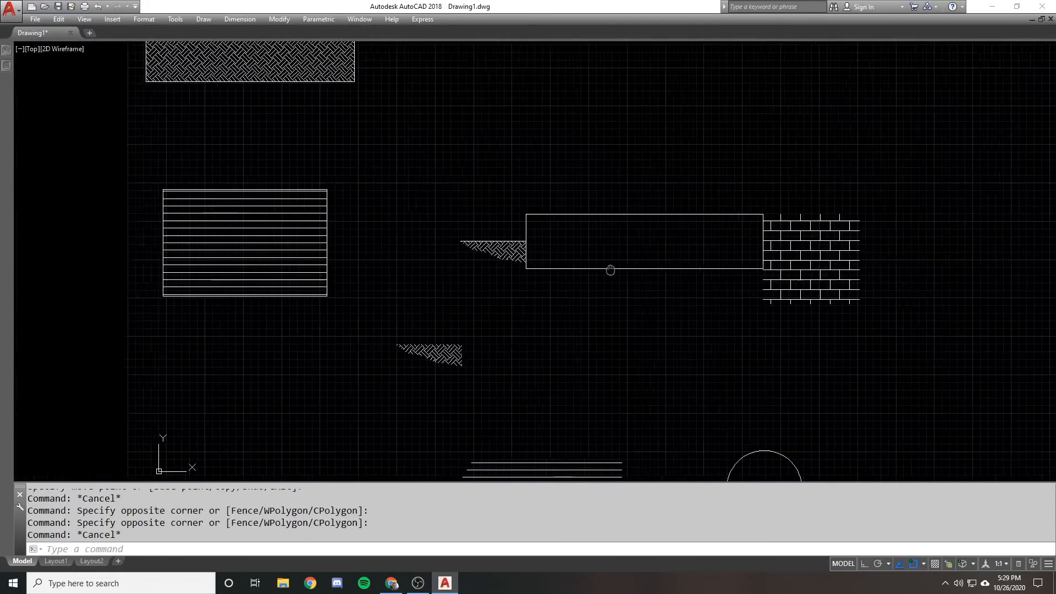
pyautogui.scroll(2, 527, 256)
pyautogui.scroll(-1, 524, 255)
pyautogui.moveTo(477, 270); pyautogui.dragTo(565, 231, button='middle')
# Select the lower EARTH hatch and turn on the ribbon display
pyautogui.click(498, 337)
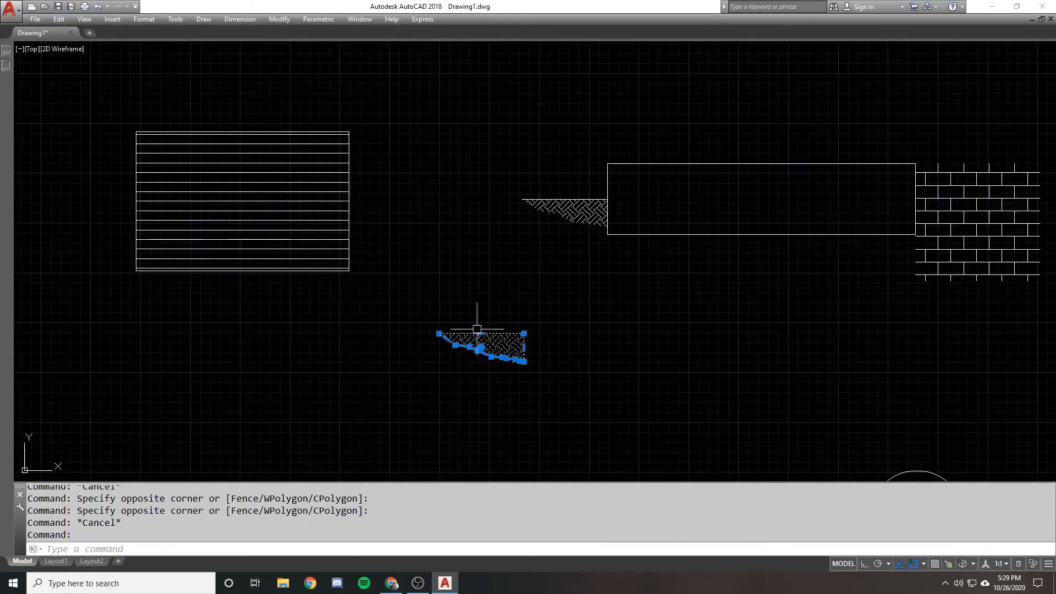
pyautogui.scroll(2, 498, 337)
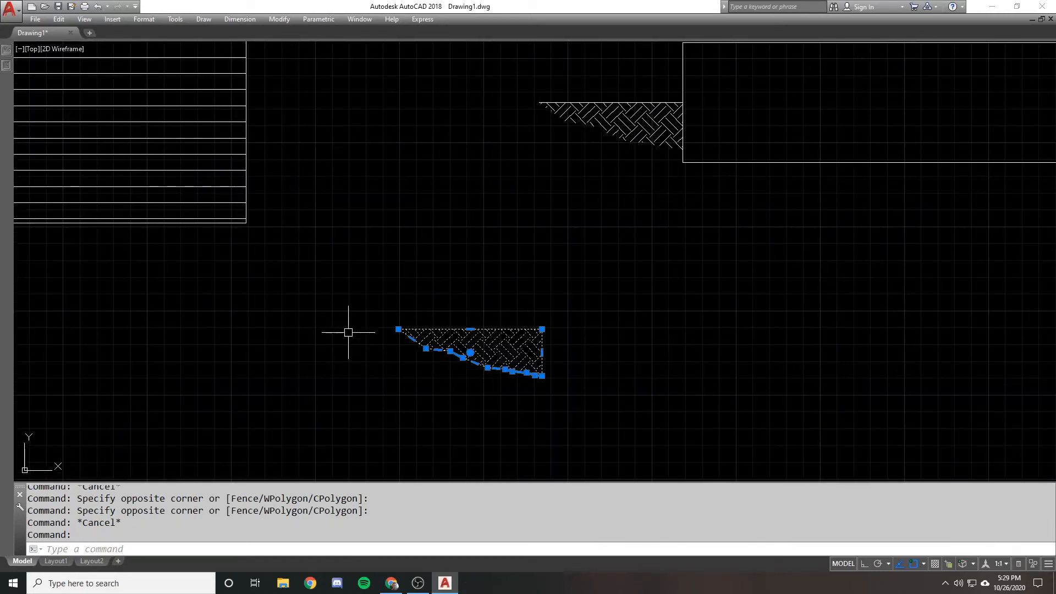
pyautogui.scroll(-1, 451, 329)
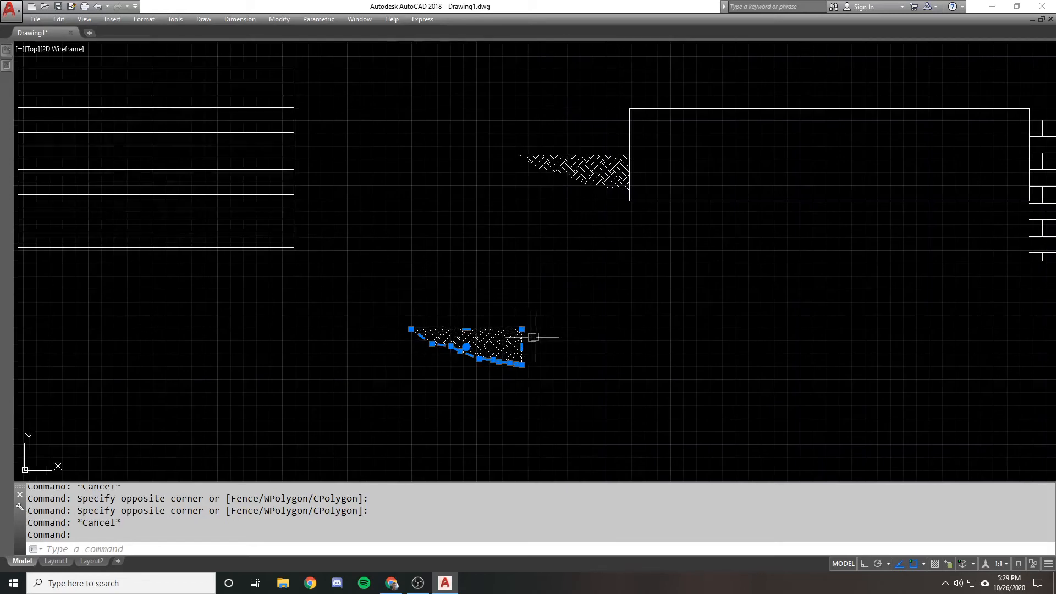
pyautogui.press('Escape')
pyautogui.click(487, 329)
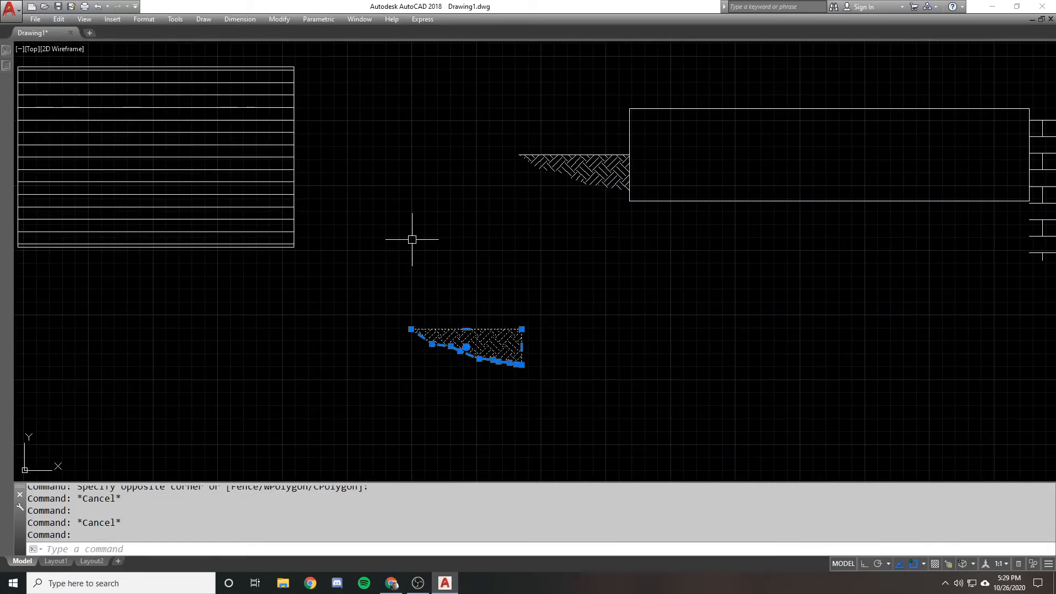
pyautogui.write('ribbon')
pyautogui.press('Return')
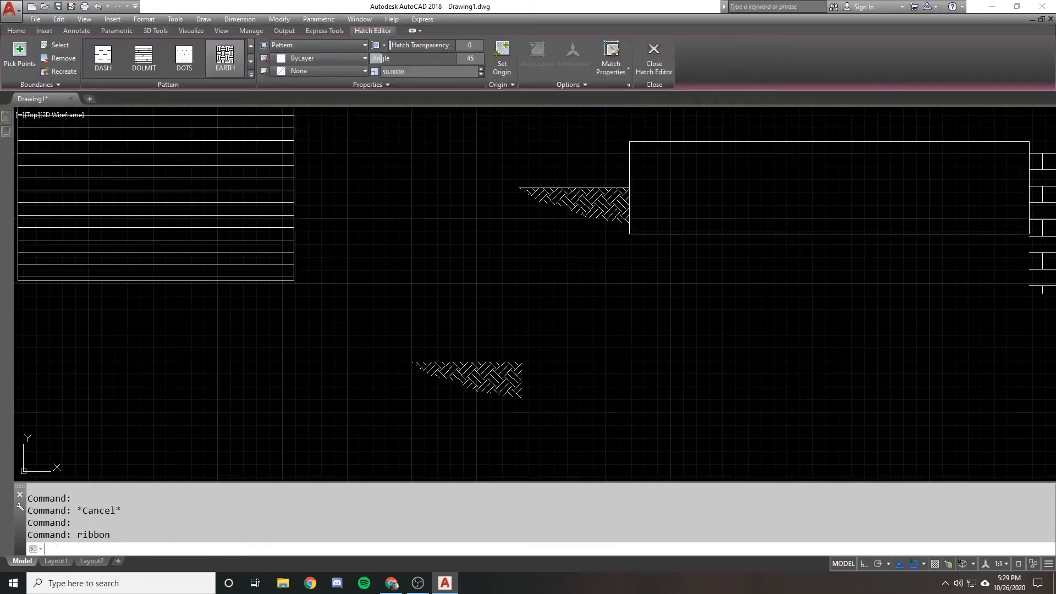
# Recreate the lower EARTH hatch's boundary as a polyline and associate the hatch with it
pyautogui.click(512, 363)
pyautogui.click(124, 73)
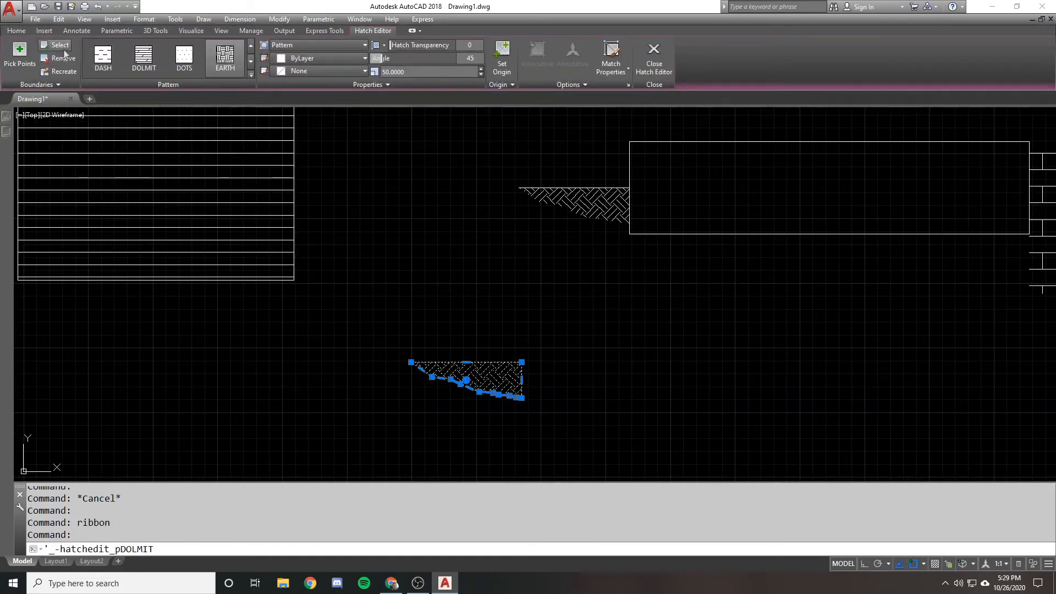
pyautogui.click(61, 74)
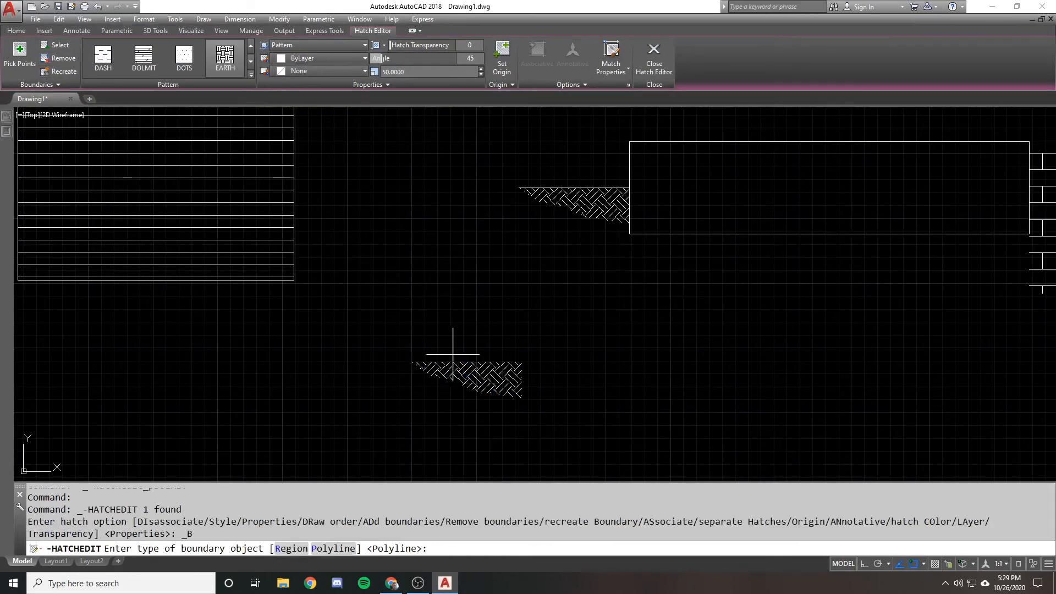
pyautogui.press('Return')
pyautogui.press('Return')
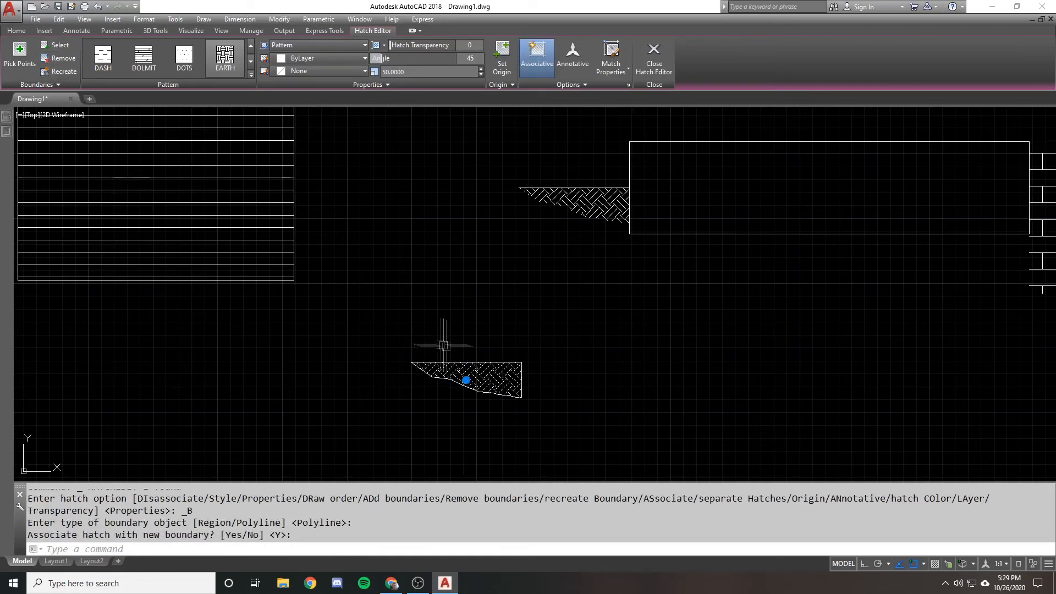
pyautogui.press('Escape')
pyautogui.click(468, 361)
pyautogui.scroll(2, 470, 361)
pyautogui.press('Escape')
pyautogui.scroll(-1, 433, 342)
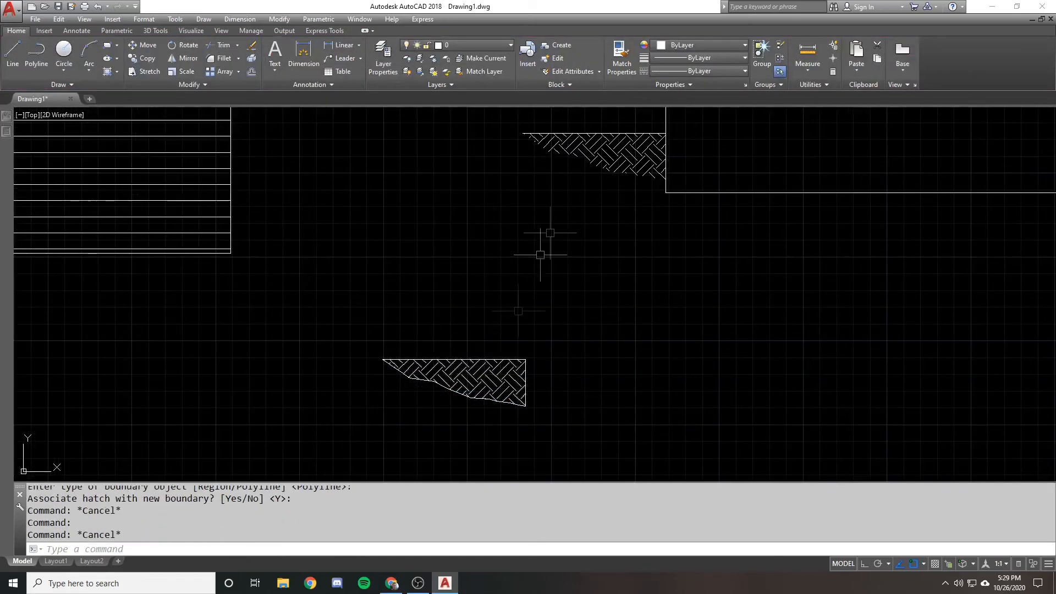
# Erase the boundary-less EARTH hatch attached to the rectangle's left edge
pyautogui.click(583, 157)
pyautogui.write('e')
pyautogui.press('Return')
# Move the EARTH hatch and its new boundary from their upper-right corner to where the ground line meets the rectangle's left edge
pyautogui.write('m')
pyautogui.press('Return')
pyautogui.click(602, 423)
pyautogui.click(333, 281)
pyautogui.press('Return')
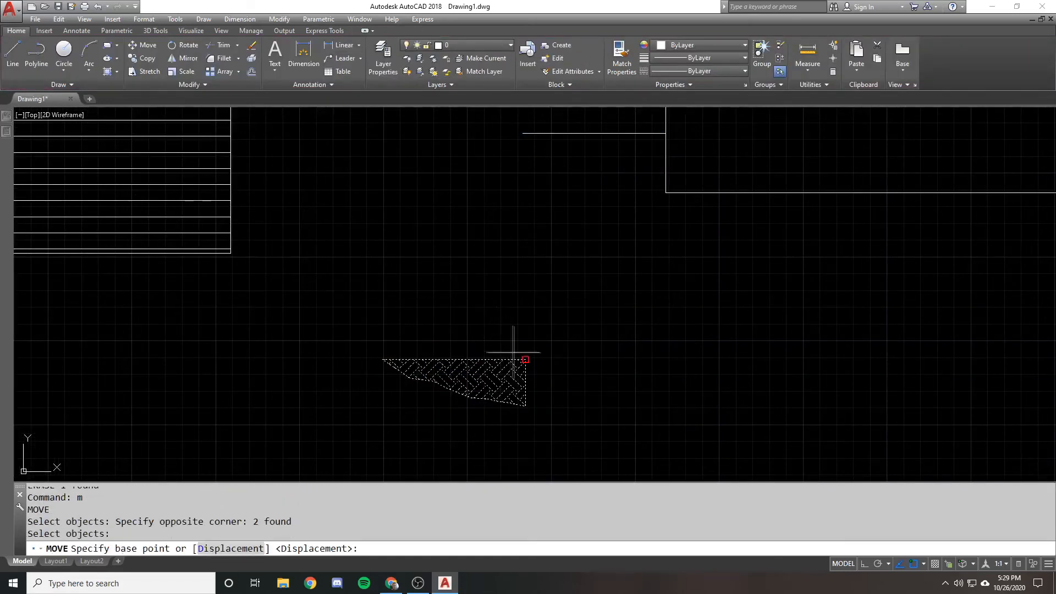
pyautogui.click(526, 360)
pyautogui.click(666, 133)
pyautogui.click(644, 133)
pyautogui.scroll(2, 638, 143)
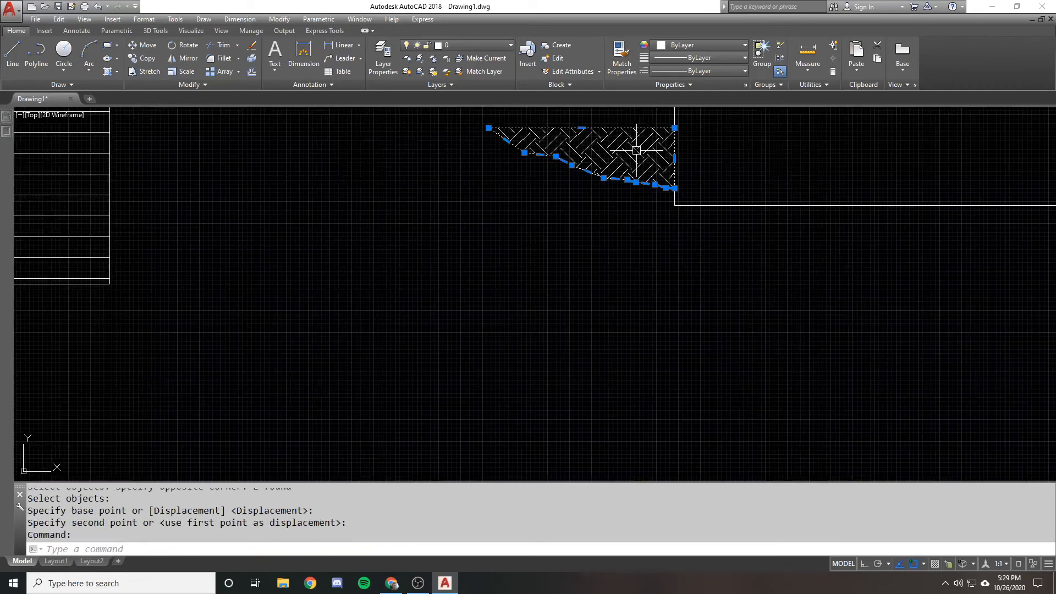
pyautogui.scroll(-1, 550, 248)
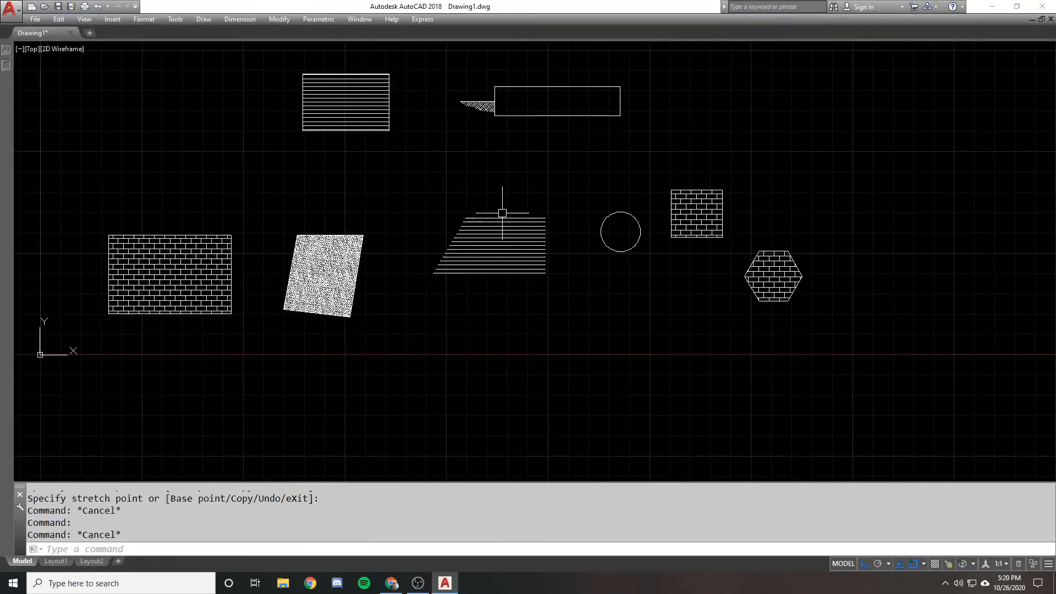
pyautogui.scroll(-2, 502, 213)
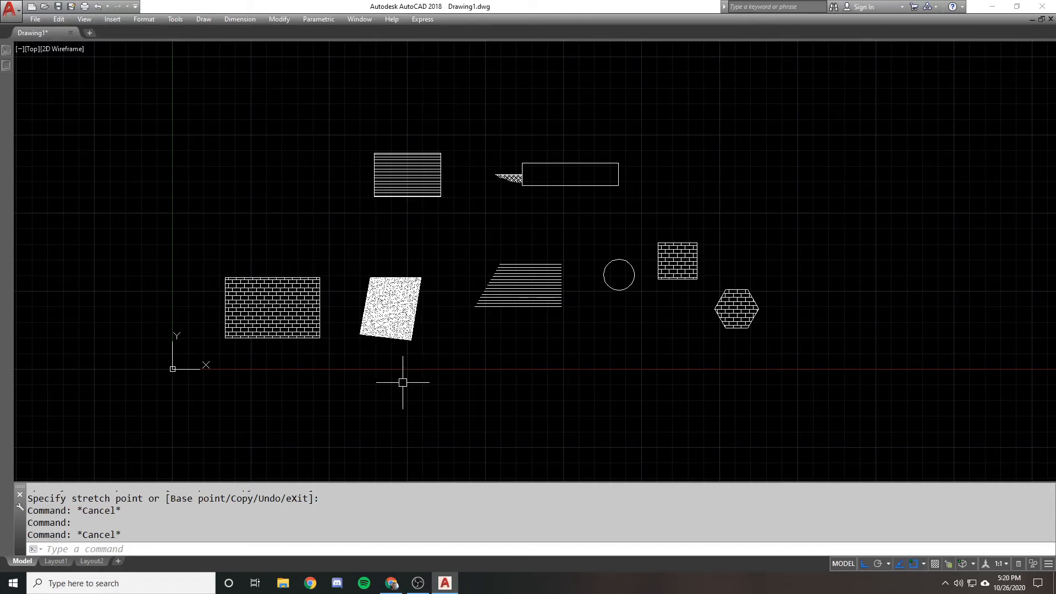
# Orbit the drawing to a 3D view and draw a small rectangle on the ground plane behind the line-hatched rectangle
pyautogui.keyDown('shift'); pyautogui.moveTo(397, 390); pyautogui.dragTo(356, 250, button='middle'); pyautogui.keyUp('shift')
pyautogui.moveTo(496, 327); pyautogui.dragTo(506, 251, button='middle')
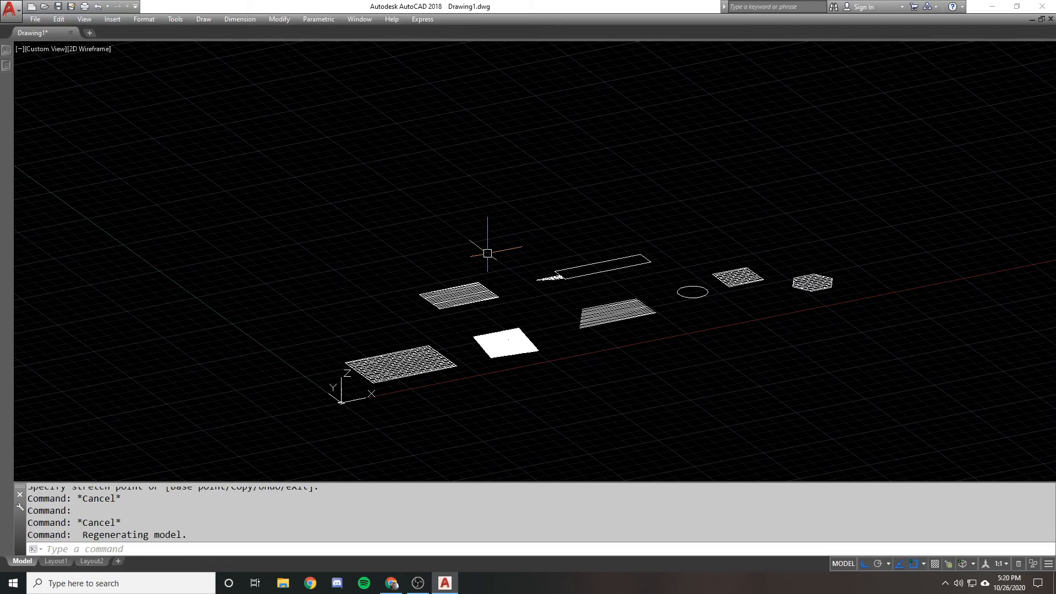
pyautogui.moveTo(443, 254); pyautogui.dragTo(577, 300, button='middle')
pyautogui.write('rec')
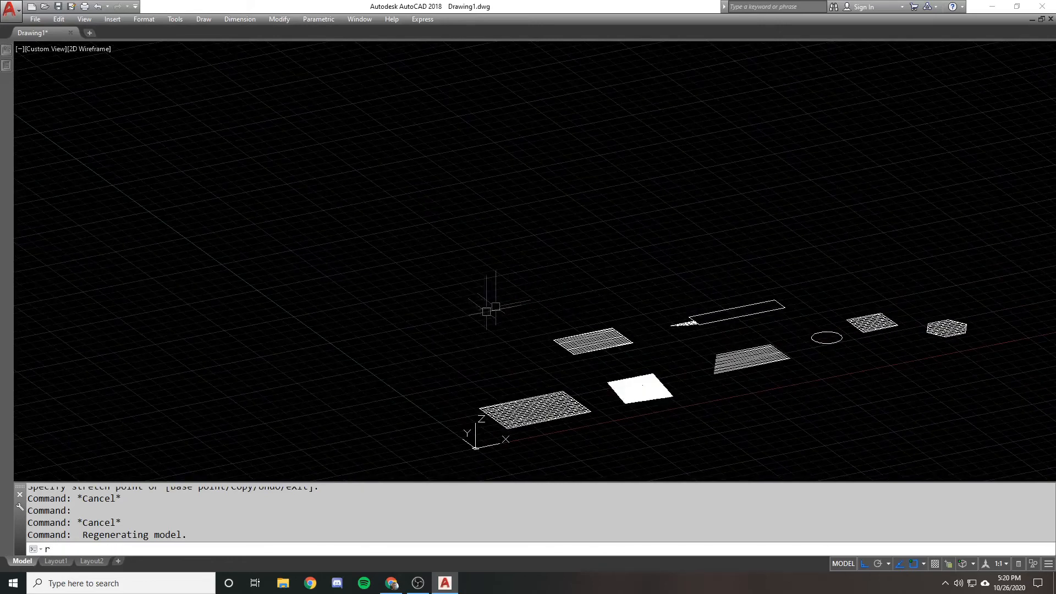
pyautogui.press('space')
pyautogui.click(480, 326)
pyautogui.click(498, 299)
# Hatch the new ground rectangle with the EARTH pattern at angle 45 and scale 50
pyautogui.write('h')
pyautogui.press('space')
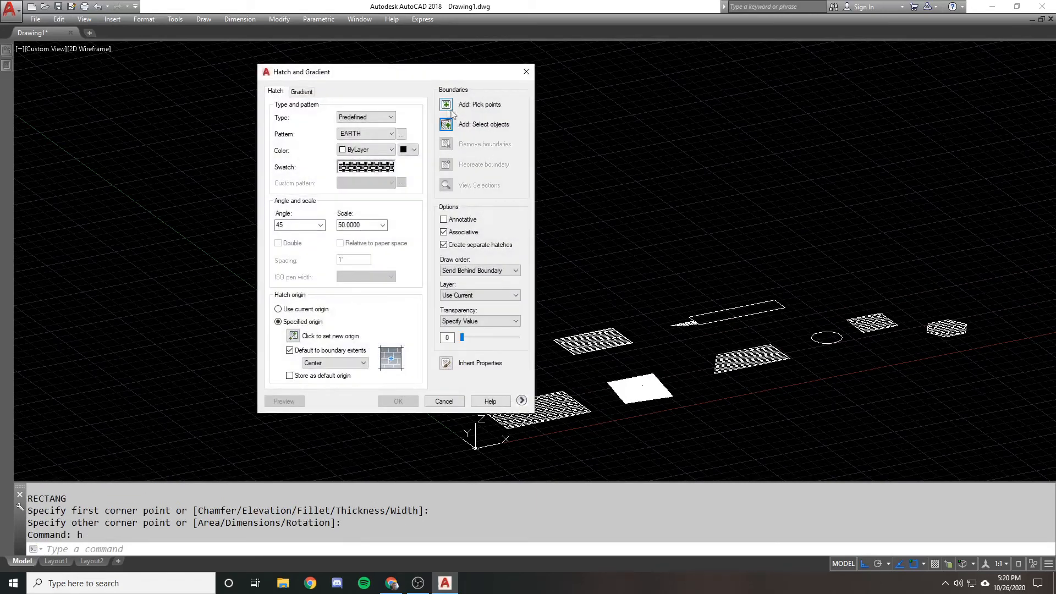
pyautogui.click(445, 124)
pyautogui.click(509, 346)
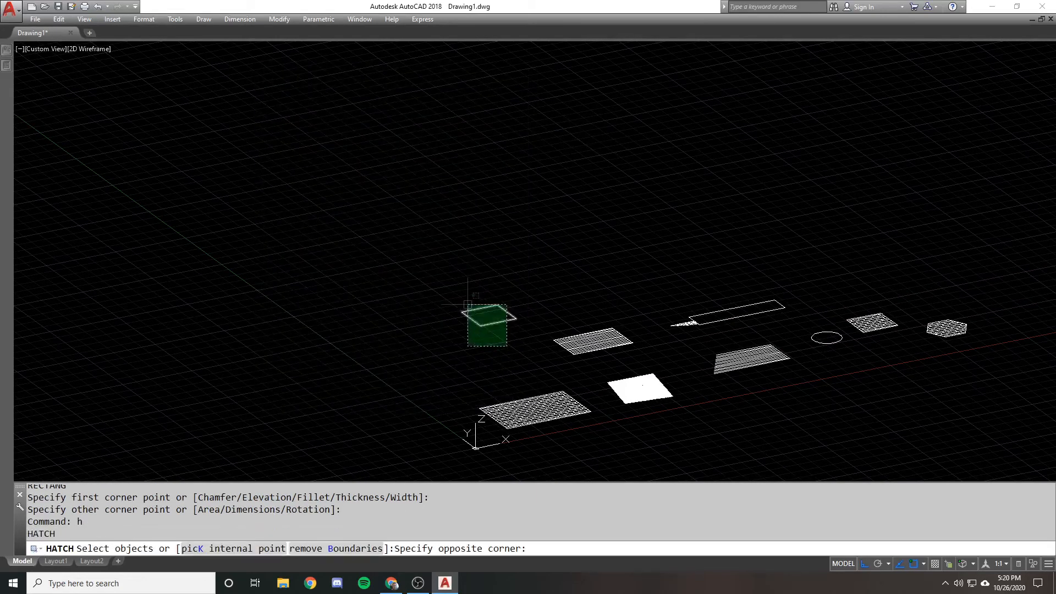
pyautogui.click(467, 302)
pyautogui.press('space')
pyautogui.click(407, 402)
pyautogui.scroll(6, 446, 303)
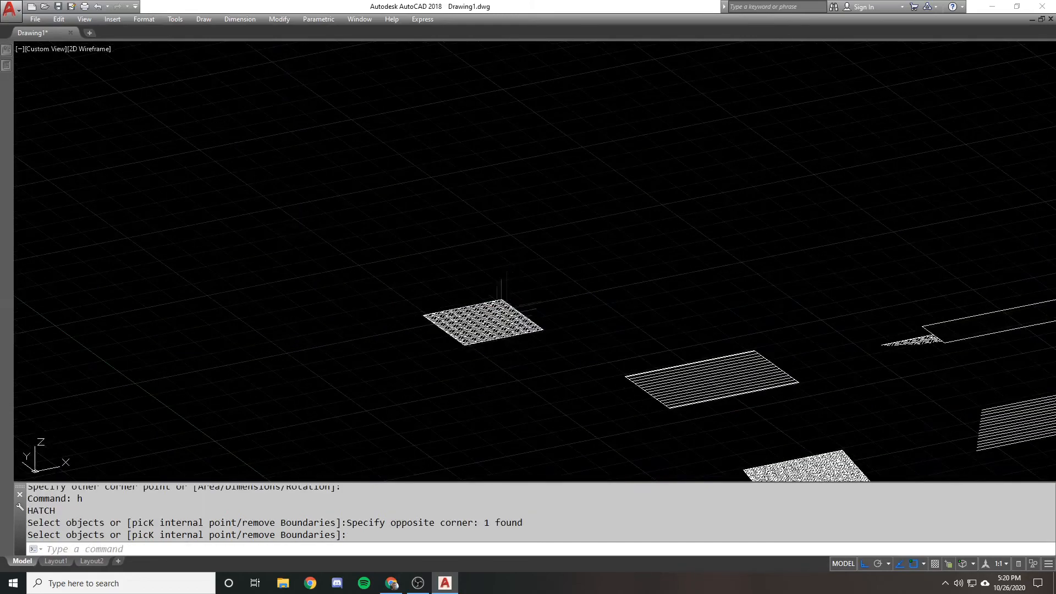
pyautogui.scroll(-10, 474, 209)
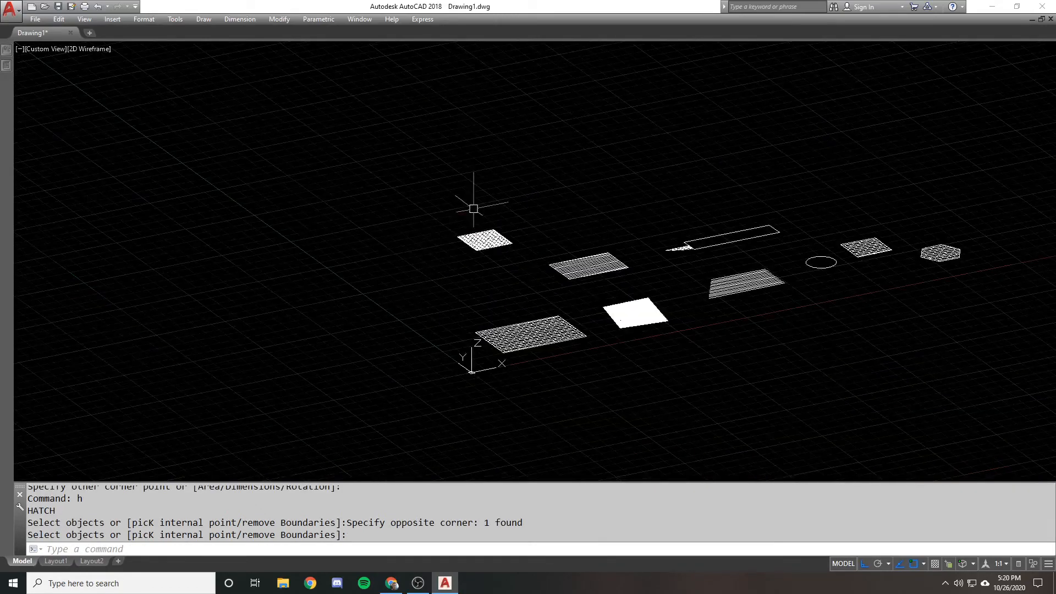
# Draw a vertical line upward along Z from the ground rectangle's back corner
pyautogui.moveTo(473, 208); pyautogui.dragTo(476, 245, button='middle')
pyautogui.write('l')
pyautogui.press('Return')
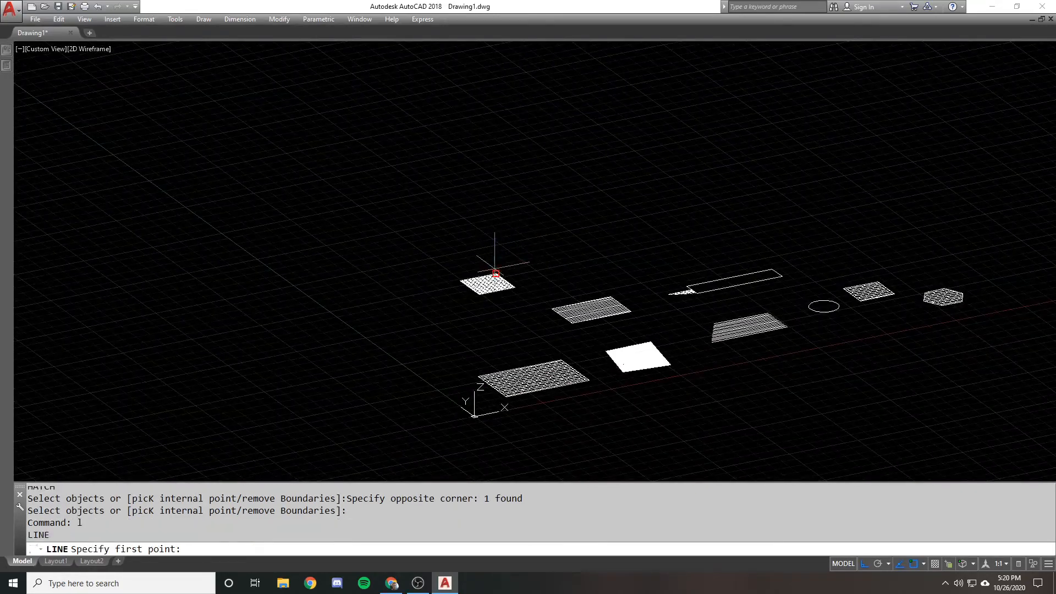
pyautogui.click(495, 274)
pyautogui.click(491, 114)
pyautogui.press('Return')
# Draw an elevated rectangle starting at the vertical line's upper endpoint
pyautogui.moveTo(500, 78); pyautogui.dragTo(486, 167, button='middle')
pyautogui.write('rec')
pyautogui.press('Return')
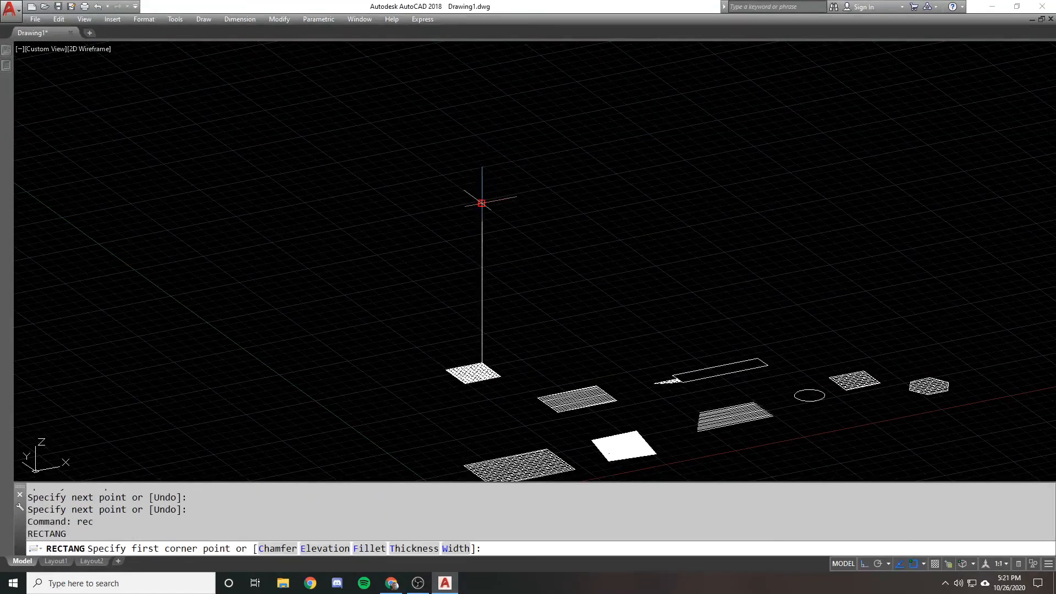
pyautogui.click(482, 204)
pyautogui.click(585, 209)
# Erase the small ground rectangle together with its EARTH hatch
pyautogui.click(480, 394)
pyautogui.click(440, 368)
pyautogui.write('e')
pyautogui.press('Return')
pyautogui.moveTo(453, 272); pyautogui.dragTo(448, 236, button='middle')
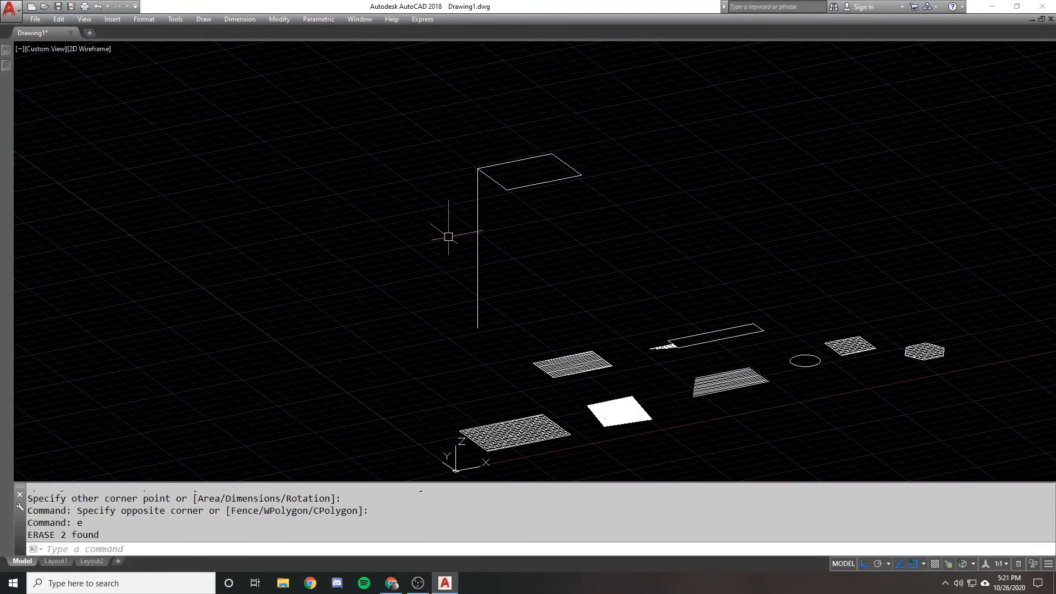
# Try to hatch the elevated rectangle with the EARTH pattern at angle 45 and scale 50 in the current UCS
pyautogui.write('h')
pyautogui.press('Return')
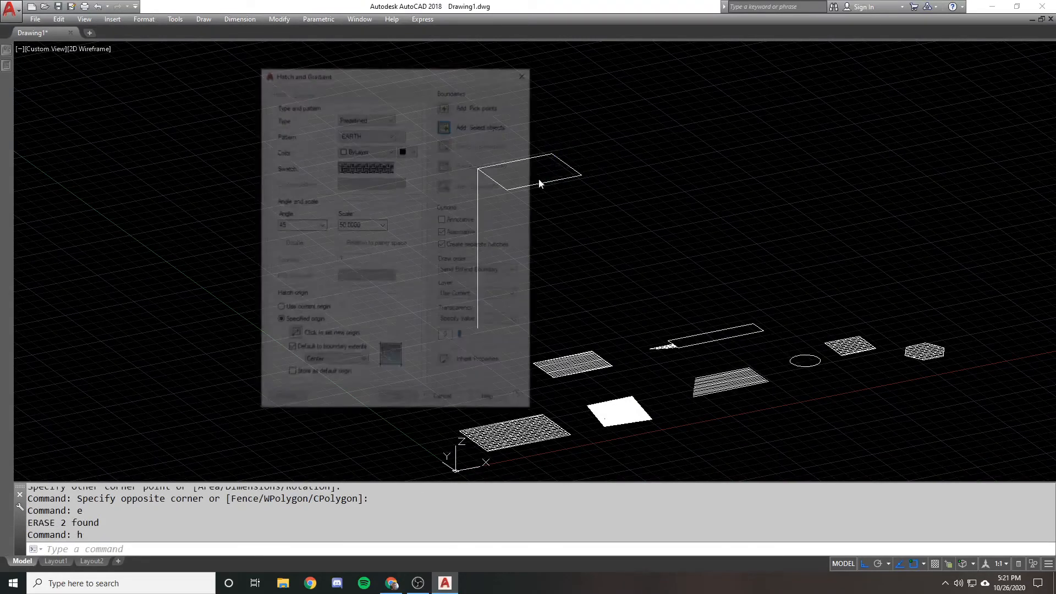
pyautogui.click(446, 125)
pyautogui.click(600, 189)
pyautogui.click(532, 128)
pyautogui.press('Return')
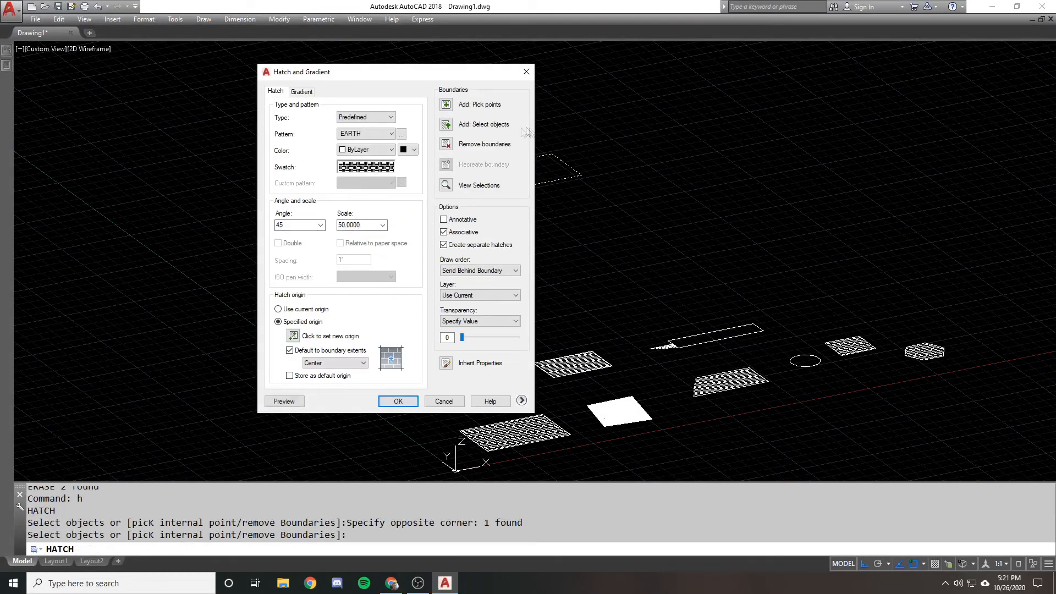
pyautogui.moveTo(465, 73); pyautogui.dragTo(369, 58)
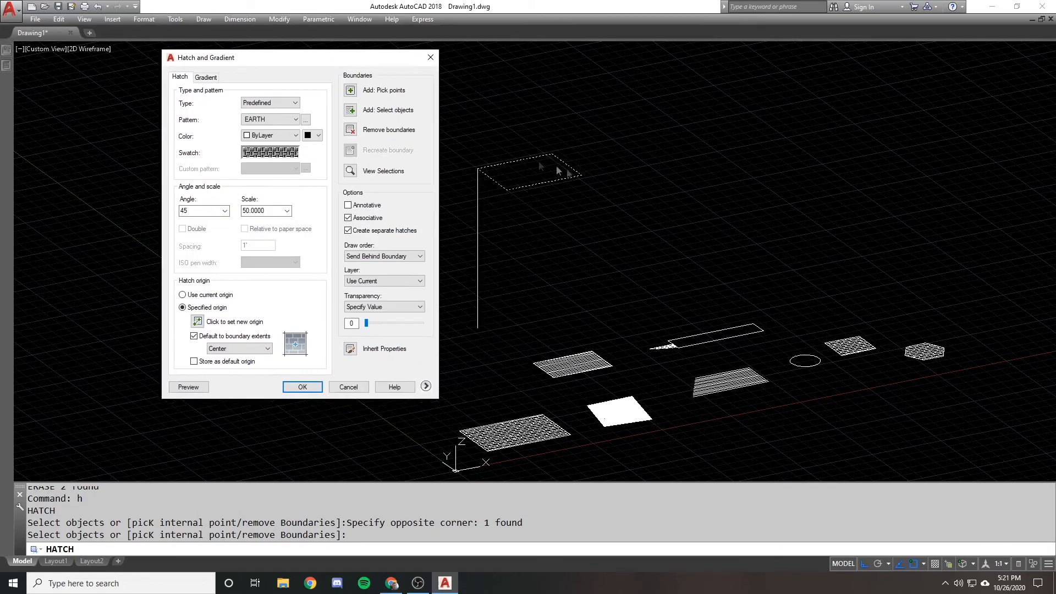
pyautogui.click(302, 386)
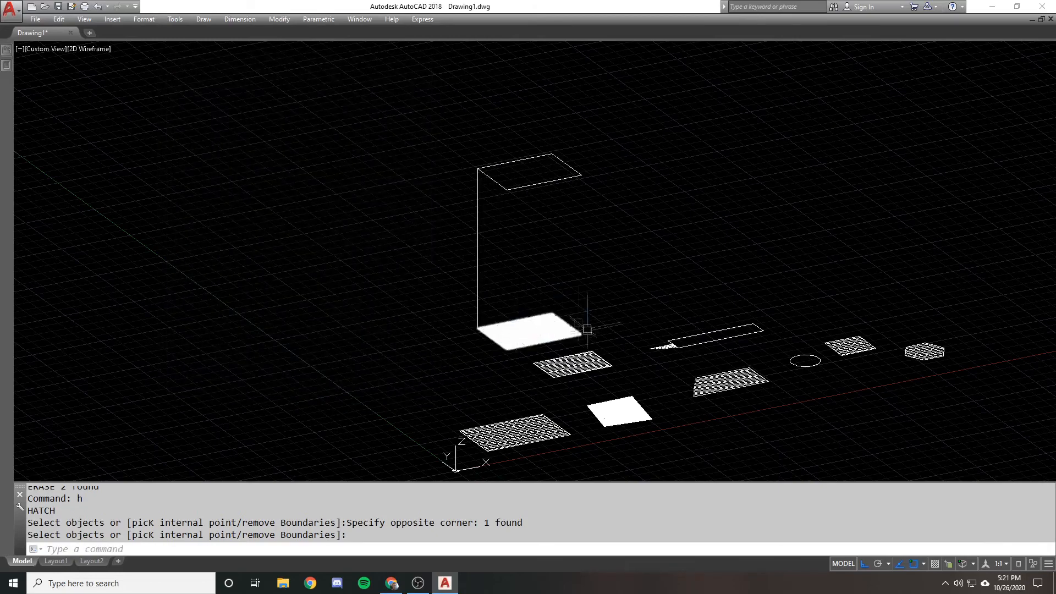
pyautogui.scroll(5, 528, 336)
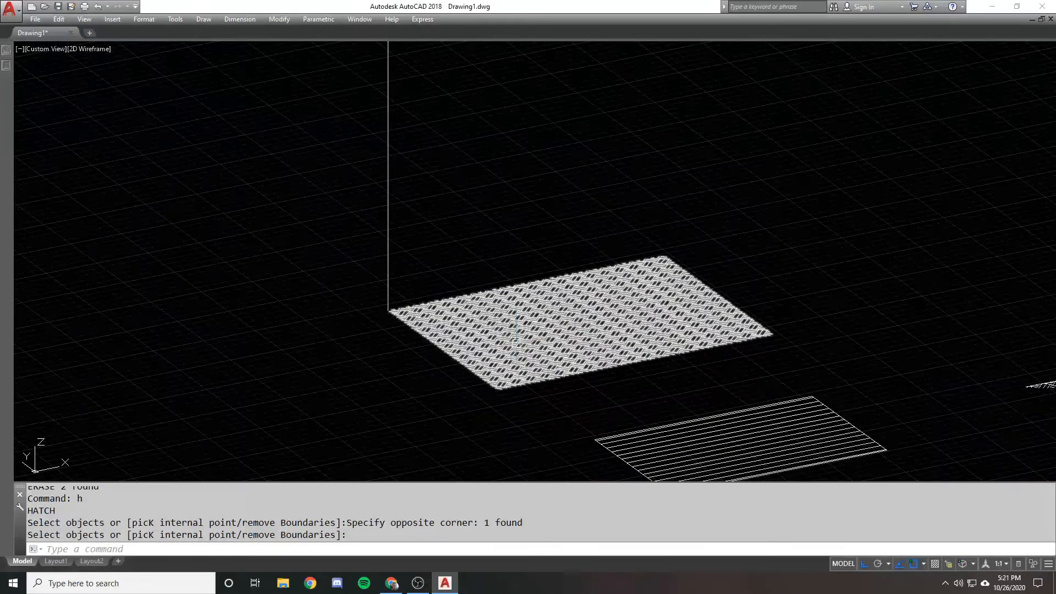
pyautogui.scroll(-4, 516, 341)
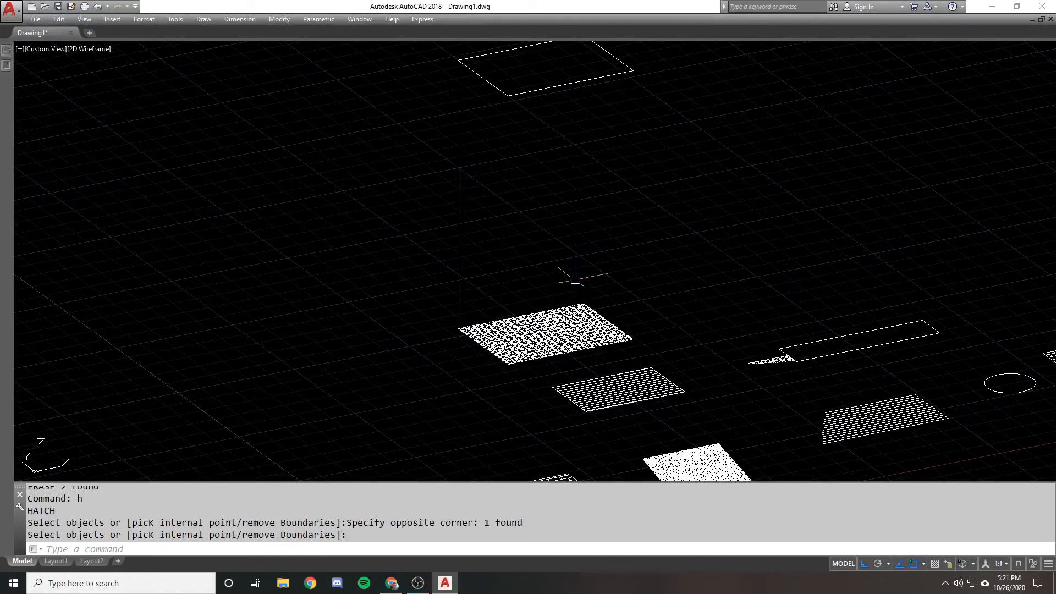
pyautogui.scroll(-1, 556, 272)
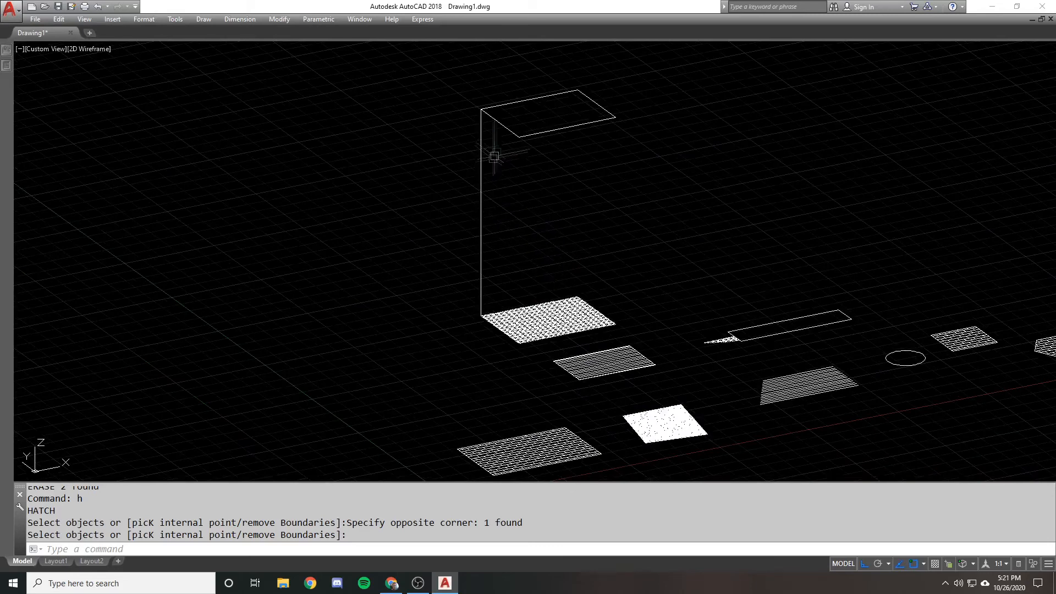
pyautogui.press('Return')
pyautogui.click(503, 126)
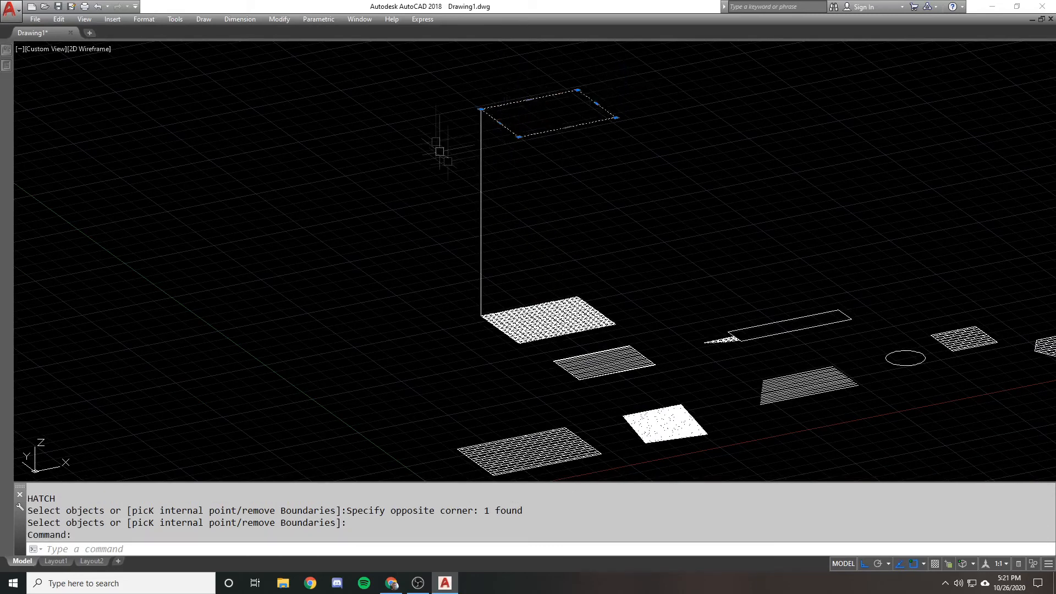
pyautogui.press('Escape')
pyautogui.scroll(-1, 512, 136)
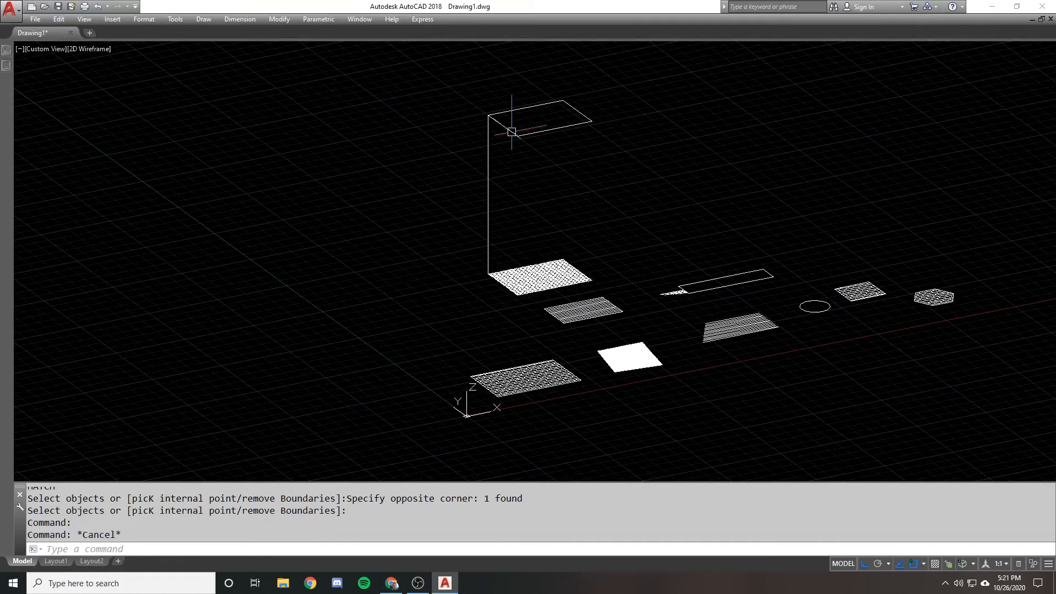
pyautogui.moveTo(480, 394); pyautogui.dragTo(465, 429, button='middle')
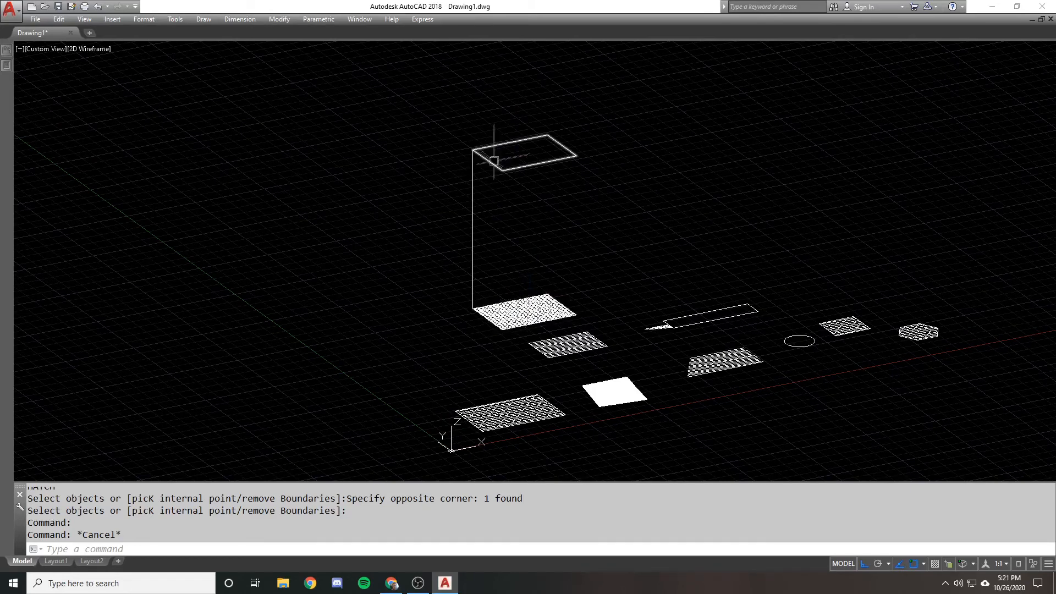
# Move the UCS origin to the elevated rectangle's front corner, keeping the axis directions
pyautogui.scroll(3, 484, 207)
pyautogui.write('re')
pyautogui.press('Escape')
pyautogui.press('Escape')
pyautogui.write('ucs')
pyautogui.press('Return')
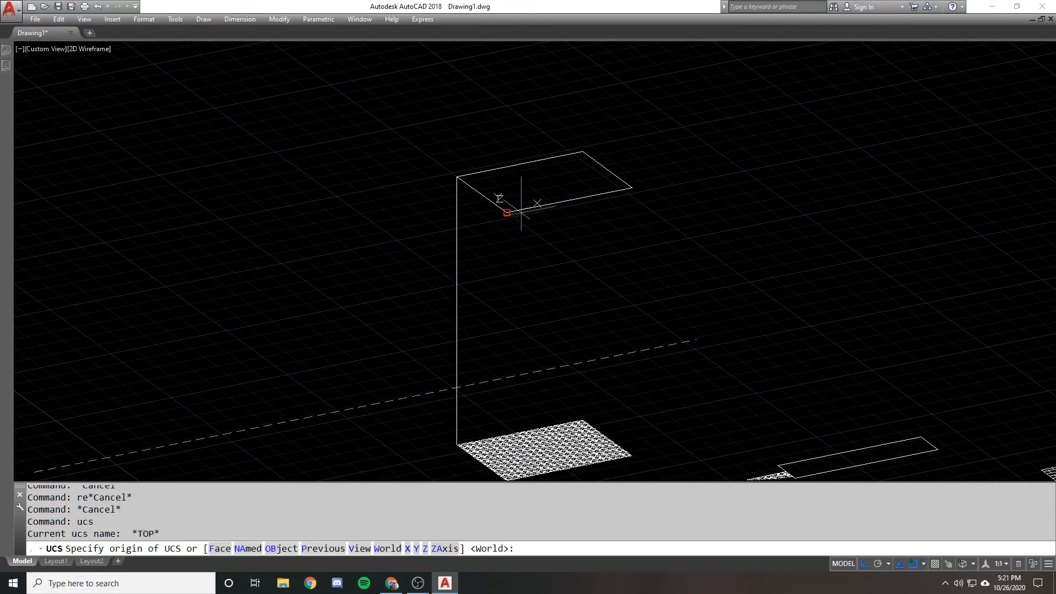
pyautogui.click(507, 211)
pyautogui.press('Return')
pyautogui.press('Return')
pyautogui.press('Escape')
# Hatch the elevated rectangle in its own plane with EARTH at angle 45 and scale 50
pyautogui.write('h')
pyautogui.press('Return')
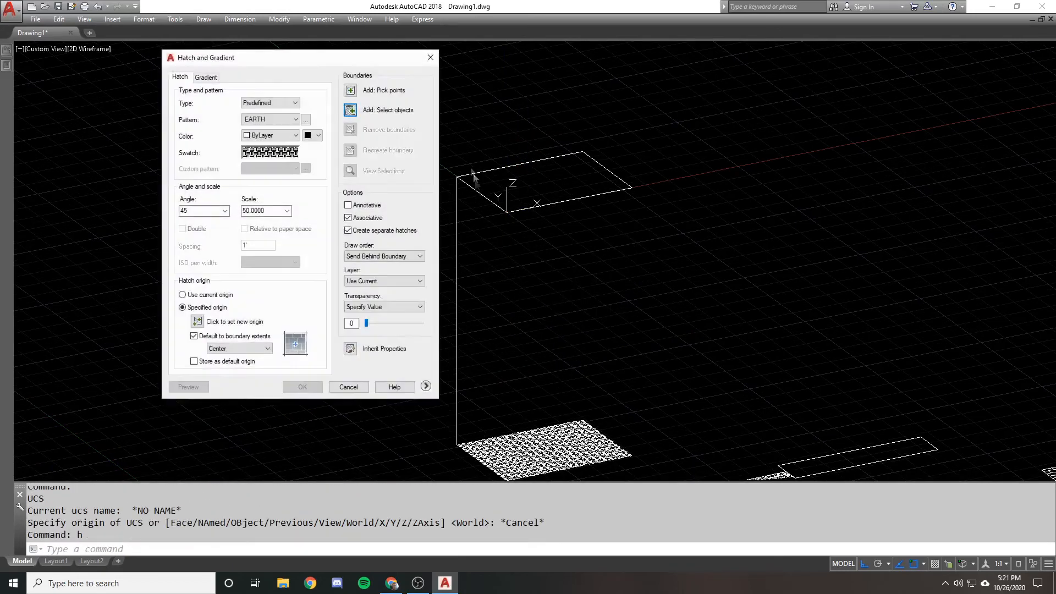
pyautogui.click(350, 110)
pyautogui.click(641, 207)
pyautogui.click(577, 136)
pyautogui.press('Return')
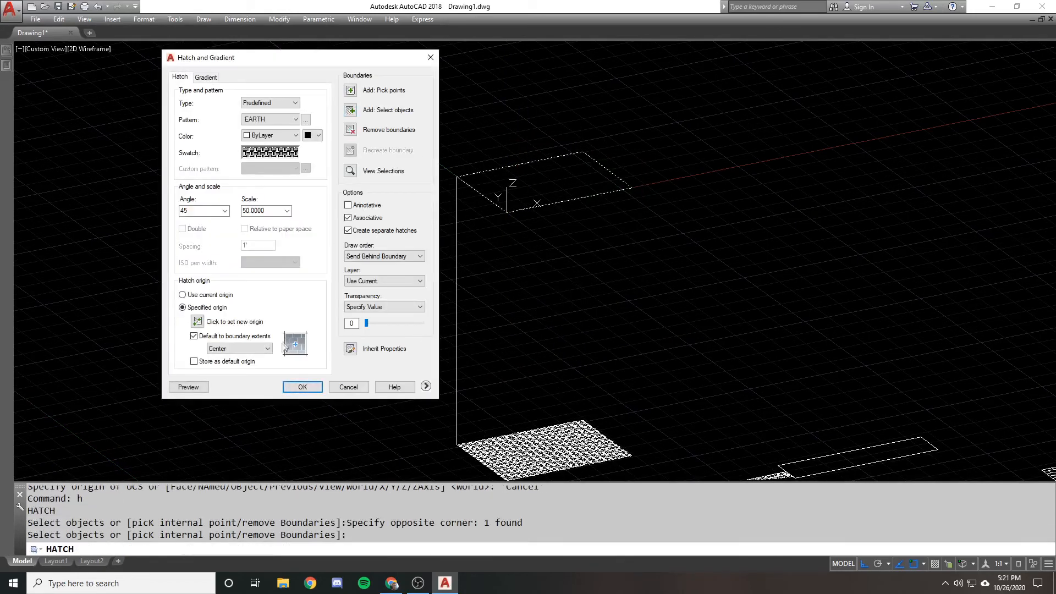
pyautogui.click(302, 387)
pyautogui.scroll(-4, 487, 208)
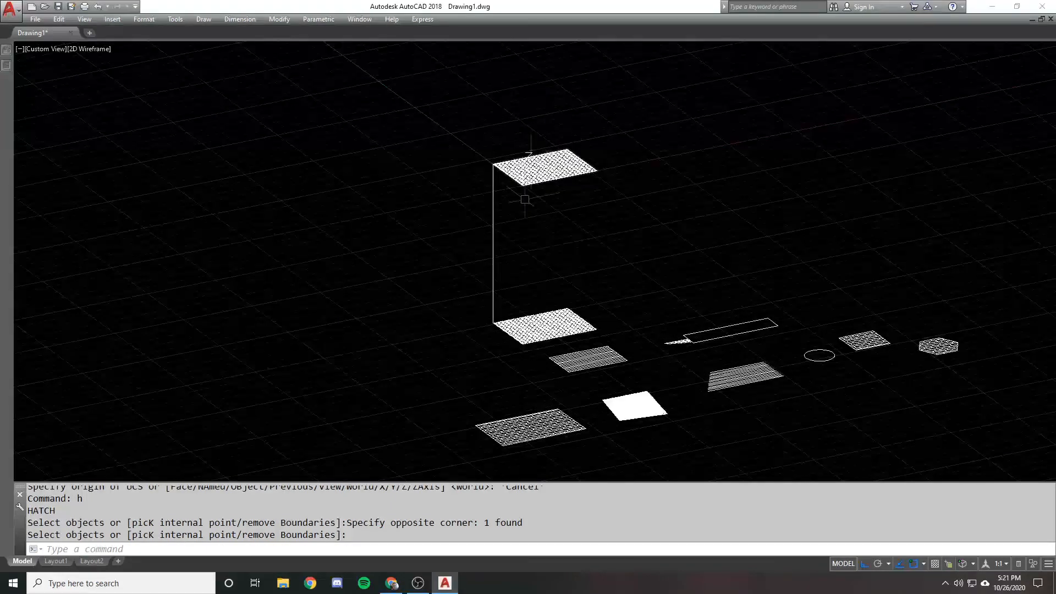
# Erase the misplaced EARTH hatch on the ground below the elevated rectangle and clear any remaining selection
pyautogui.press('Escape')
pyautogui.click(531, 311)
pyautogui.write('e')
pyautogui.press('Return')
pyautogui.click(418, 259)
pyautogui.click(537, 242)
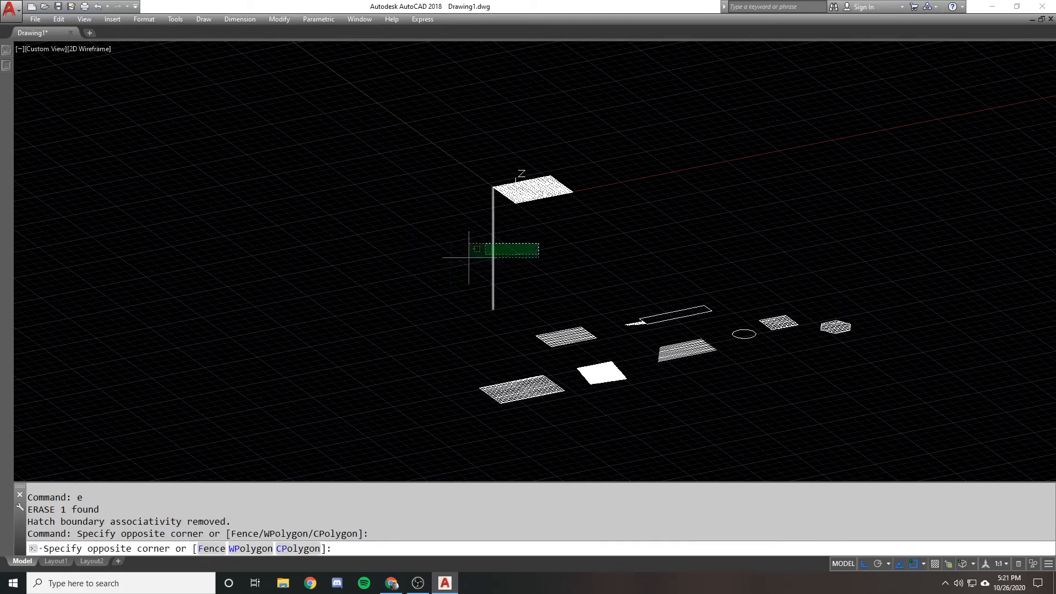
pyautogui.click(451, 261)
pyautogui.press('Escape')
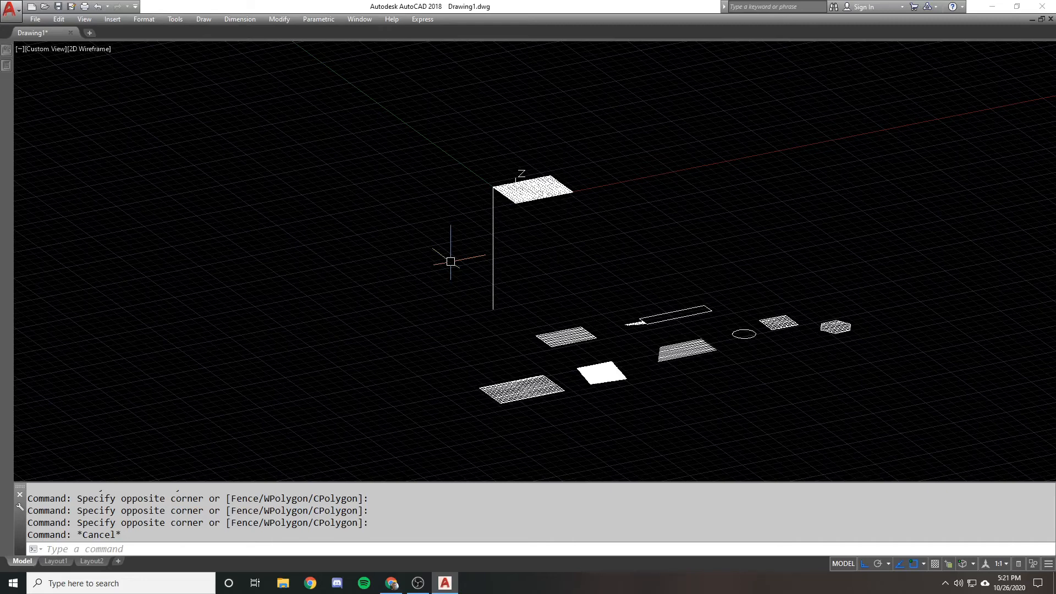
# Reset the UCS to World and return the drawing to the Top view
pyautogui.write('ucs')
pyautogui.press('Return')
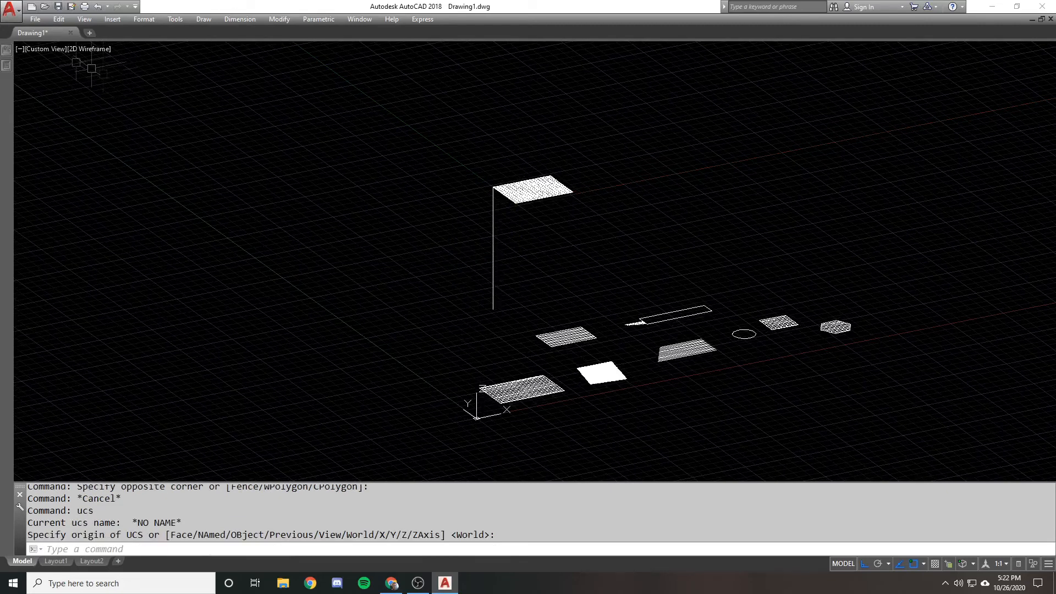
pyautogui.click(44, 49)
pyautogui.click(64, 76)
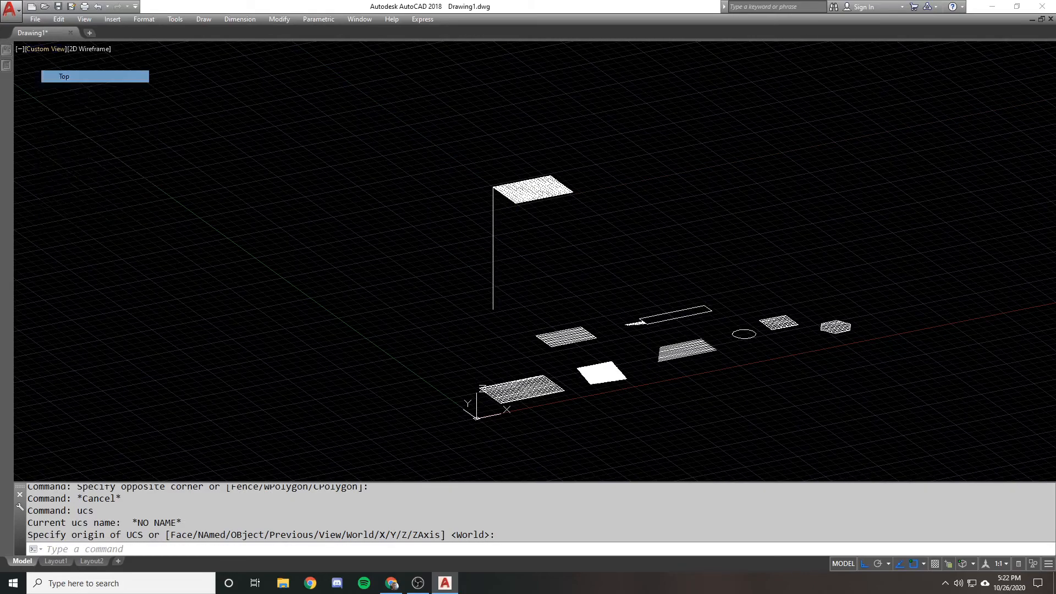
pyautogui.moveTo(344, 184); pyautogui.dragTo(394, 190, button='middle')
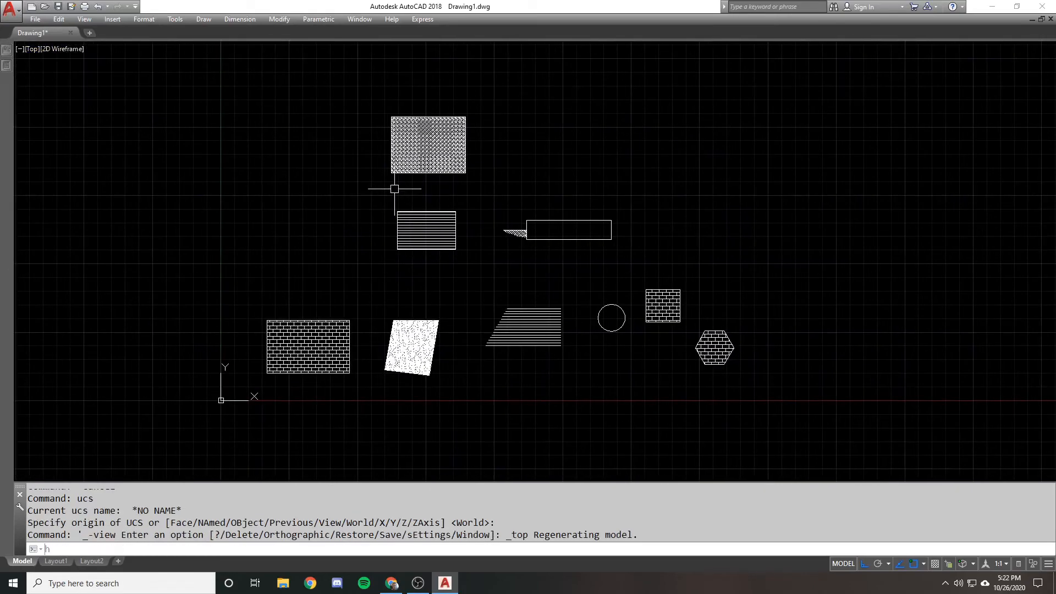
# Examine the hatch patterns available in the ANSI, ISO, Other Predefined and Custom categories of the Hatch Pattern Palette
pyautogui.write('h')
pyautogui.press('Return')
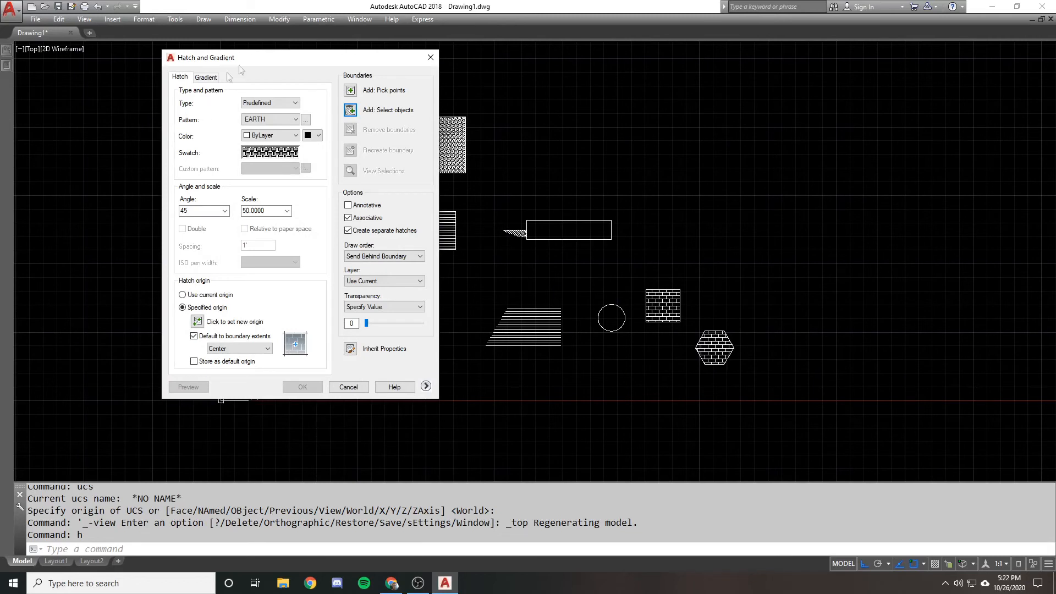
pyautogui.click(295, 151)
pyautogui.click(539, 192)
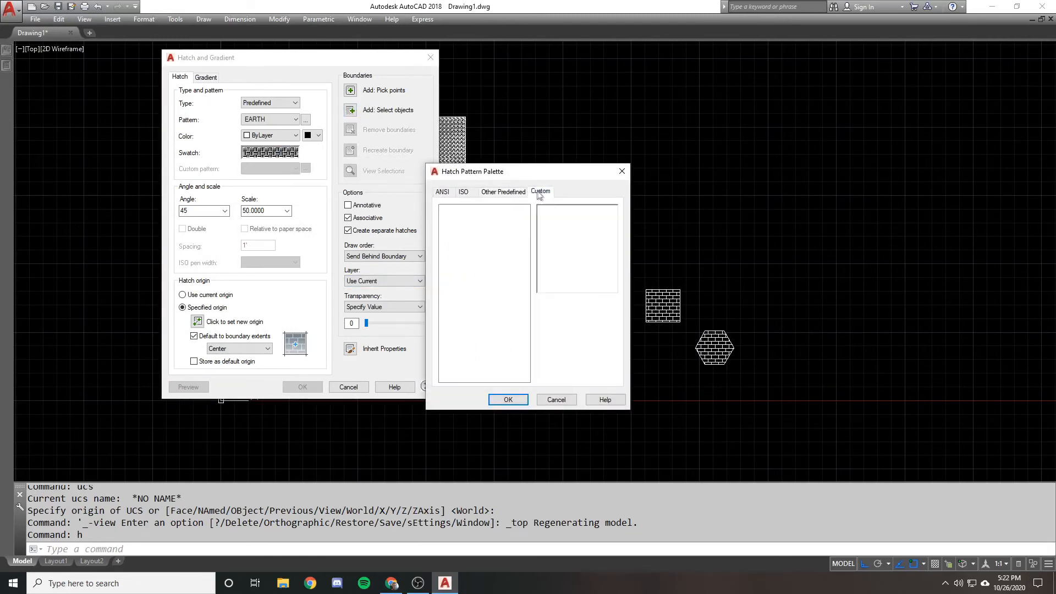
pyautogui.click(502, 192)
pyautogui.click(464, 191)
pyautogui.click(501, 192)
pyautogui.click(463, 192)
pyautogui.click(443, 192)
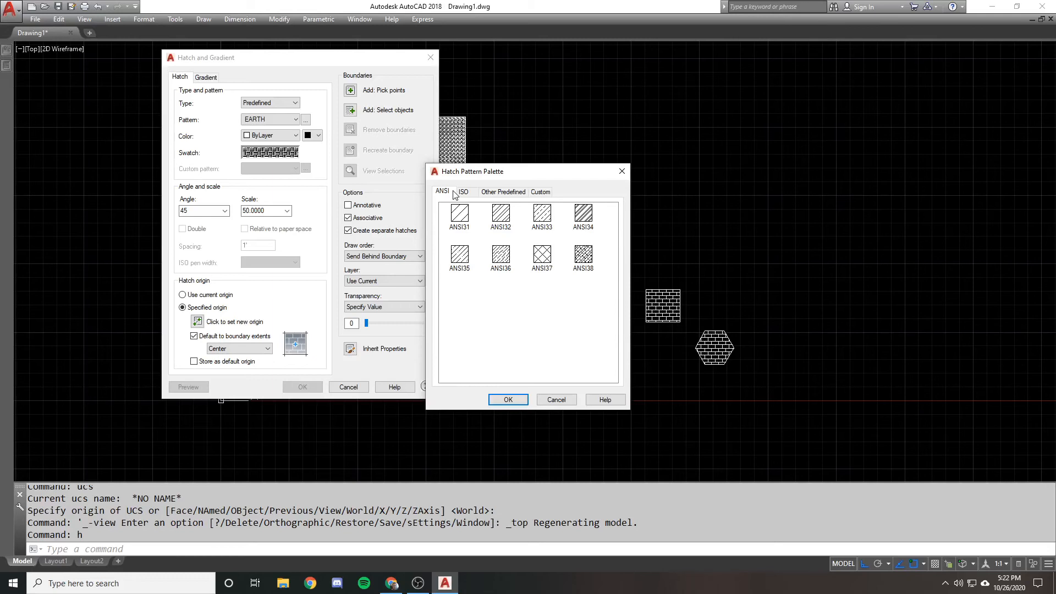
pyautogui.click(513, 192)
pyautogui.click(541, 192)
pyautogui.click(443, 191)
pyautogui.click(541, 193)
pyautogui.click(443, 191)
pyautogui.click(489, 192)
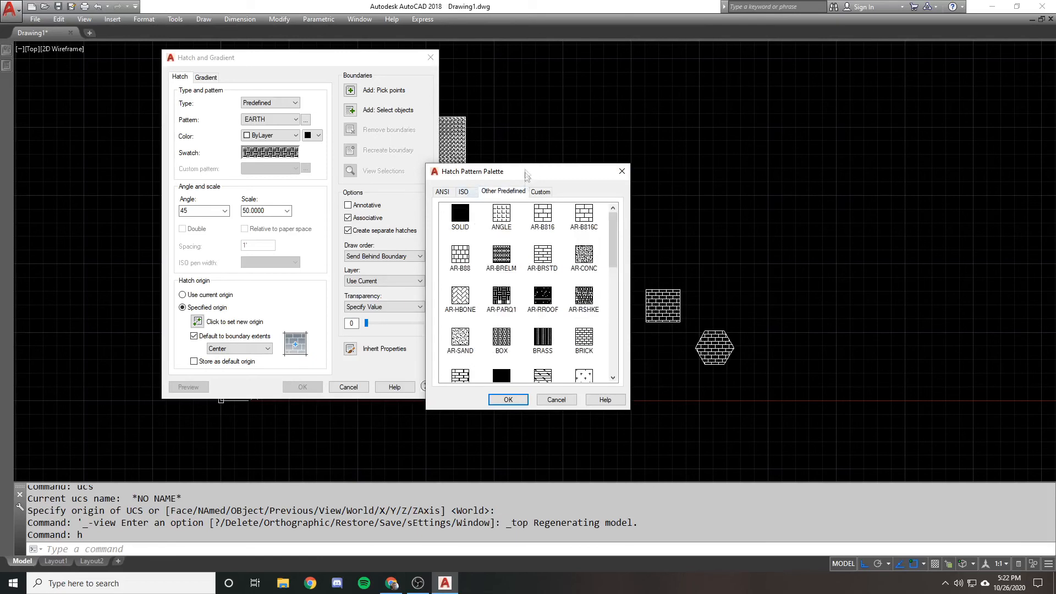
pyautogui.scroll(-3, 509, 267)
pyautogui.click(449, 192)
pyautogui.click(627, 170)
pyautogui.moveTo(364, 63)
pyautogui.mouseDown()
pyautogui.moveTo(389, 56)
pyautogui.moveTo(756, 101)
pyautogui.moveTo(840, 72)
pyautogui.mouseUp()
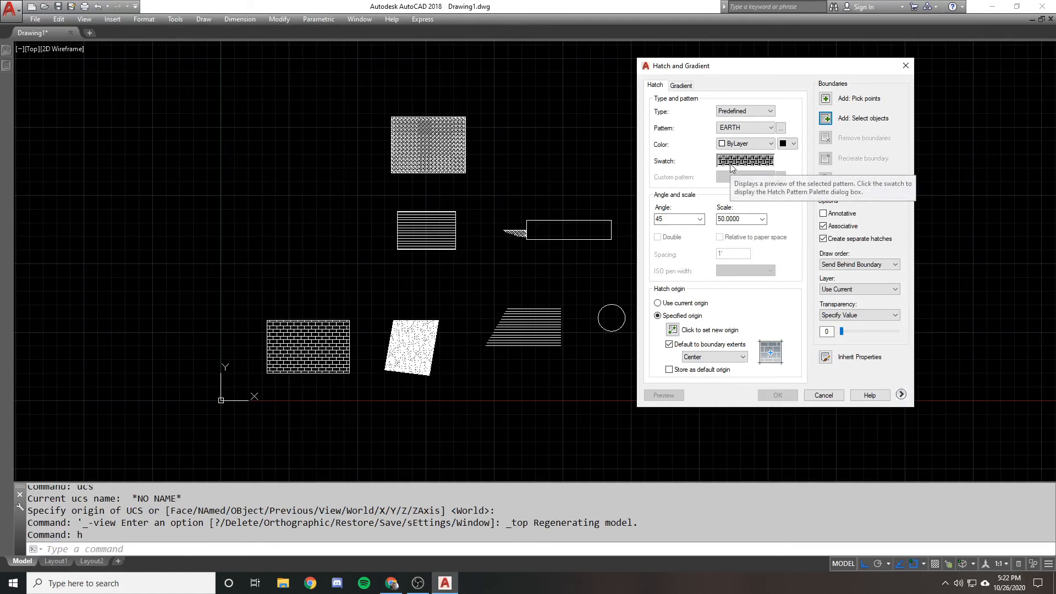
pyautogui.moveTo(802, 62); pyautogui.dragTo(641, 77)
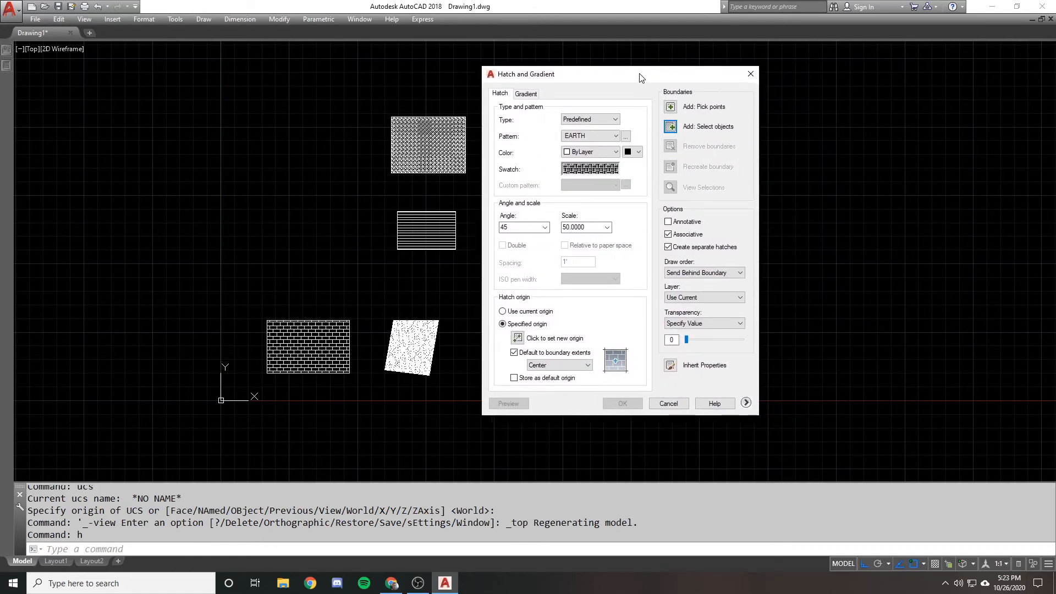
pyautogui.moveTo(673, 406); pyautogui.dragTo(702, 172)
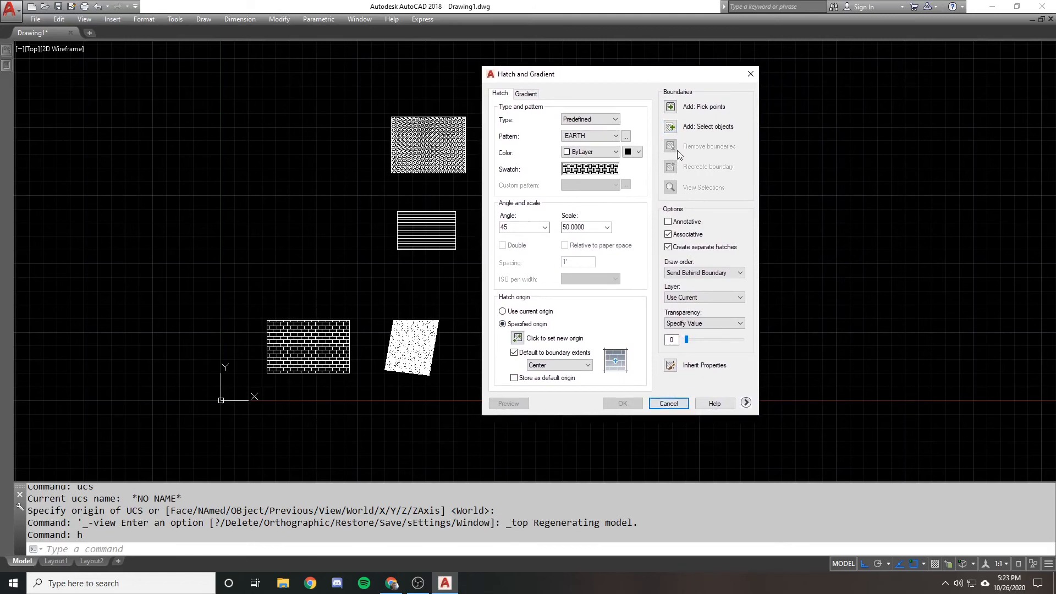
# Close the hatch settings without applying, then erase the hatch fragment beside the long rectangle and the hatch inside the neighbouring rectangle
pyautogui.click(668, 403)
pyautogui.scroll(3, 556, 214)
pyautogui.scroll(2, 516, 234)
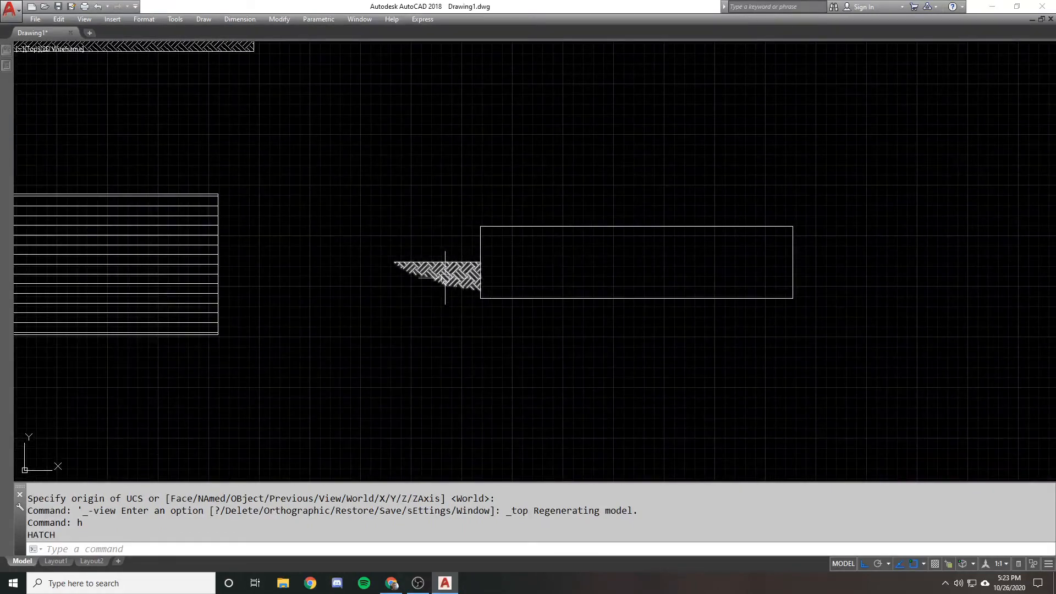
pyautogui.write('e')
pyautogui.click(392, 244)
pyautogui.click(491, 322)
pyautogui.press('space')
pyautogui.scroll(-1, 506, 232)
pyautogui.moveTo(217, 243); pyautogui.dragTo(485, 239, button='middle')
pyautogui.write('e')
pyautogui.click(485, 240)
pyautogui.press('space')
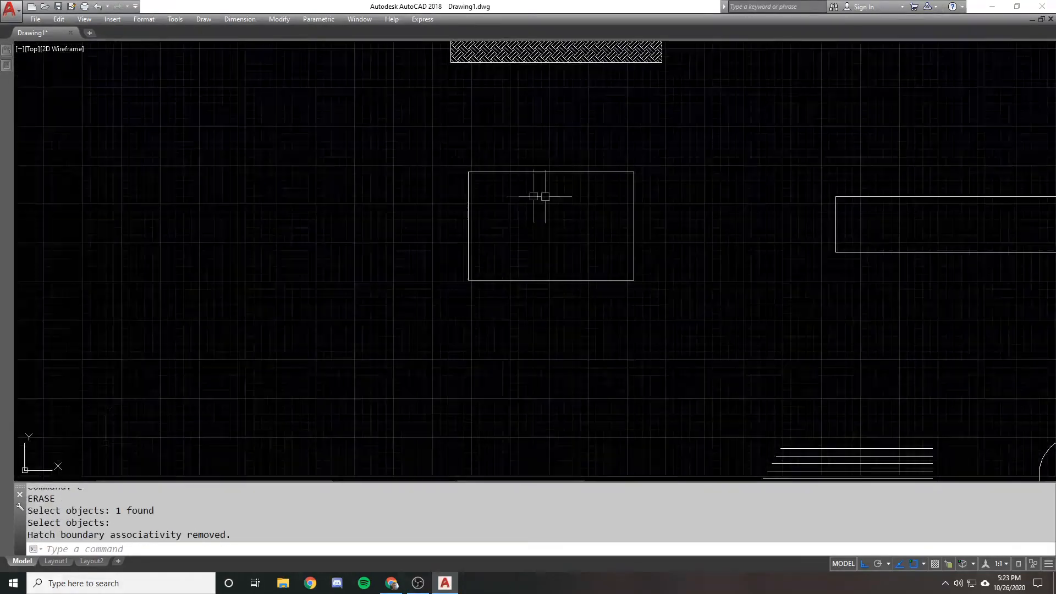
# Draw three small separate circles inside the emptied rectangle
pyautogui.scroll(1, 542, 195)
pyautogui.write('c')
pyautogui.scroll(1, 493, 200)
pyautogui.click(499, 197)
pyautogui.click(519, 196)
pyautogui.press('space')
pyautogui.click(579, 272)
pyautogui.click(591, 259)
pyautogui.press('space')
pyautogui.click(673, 237)
pyautogui.click(695, 237)
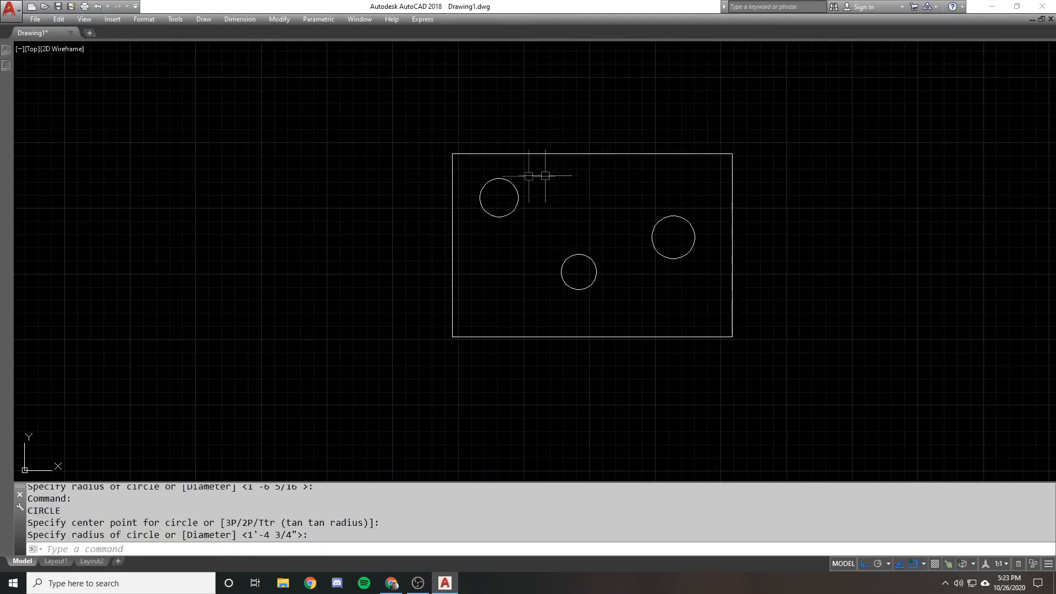
# Preview an EARTH hatch at angle 45 and scale 50 in the area between the rectangle and its three circles
pyautogui.write('h')
pyautogui.press('Escape')
pyautogui.write('h')
pyautogui.press('Return')
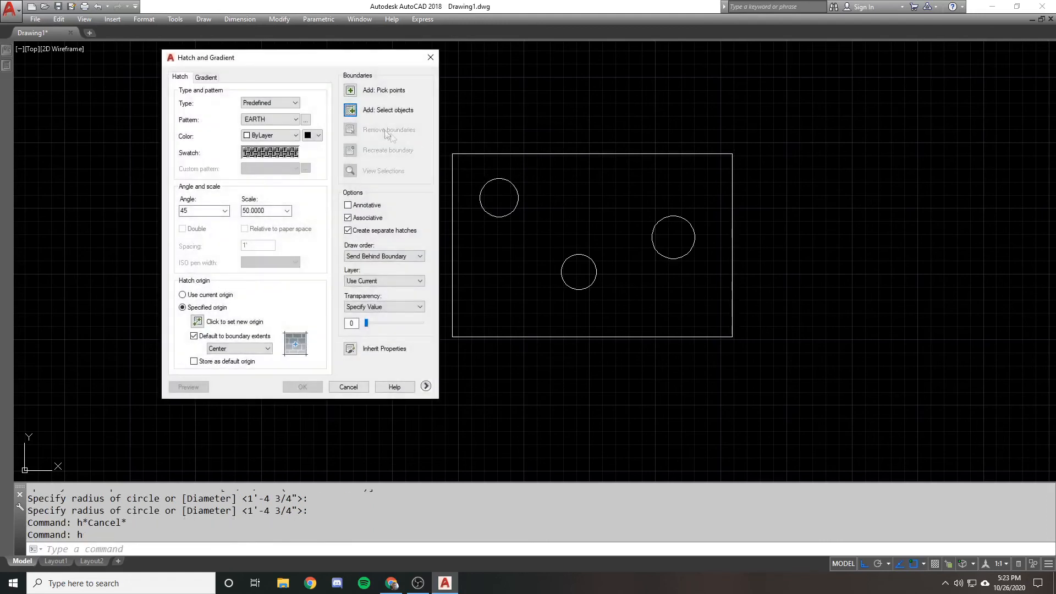
pyautogui.click(350, 88)
pyautogui.click(561, 171)
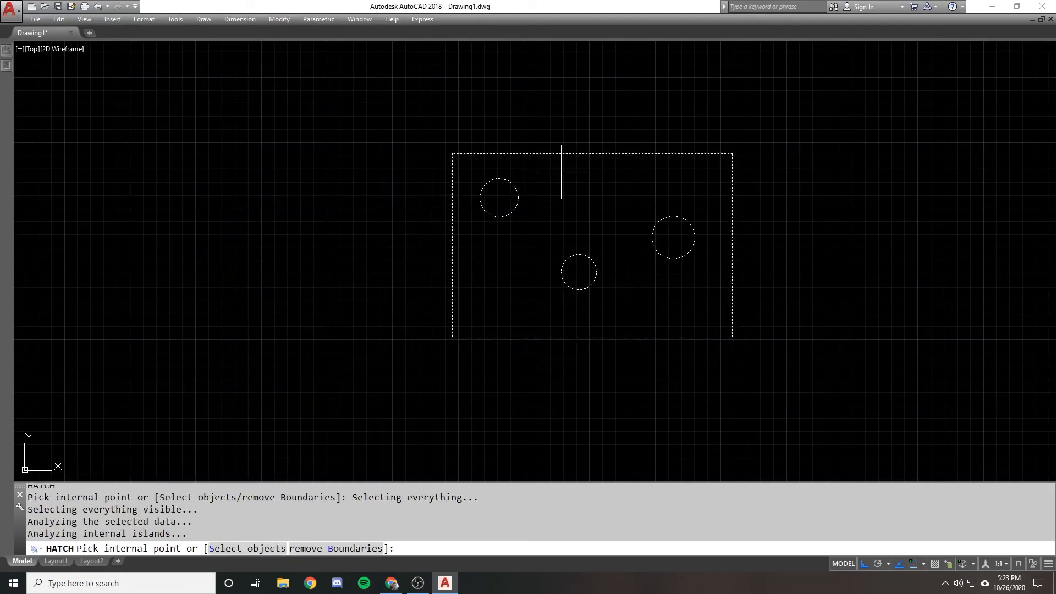
pyautogui.press('Return')
pyautogui.click(189, 387)
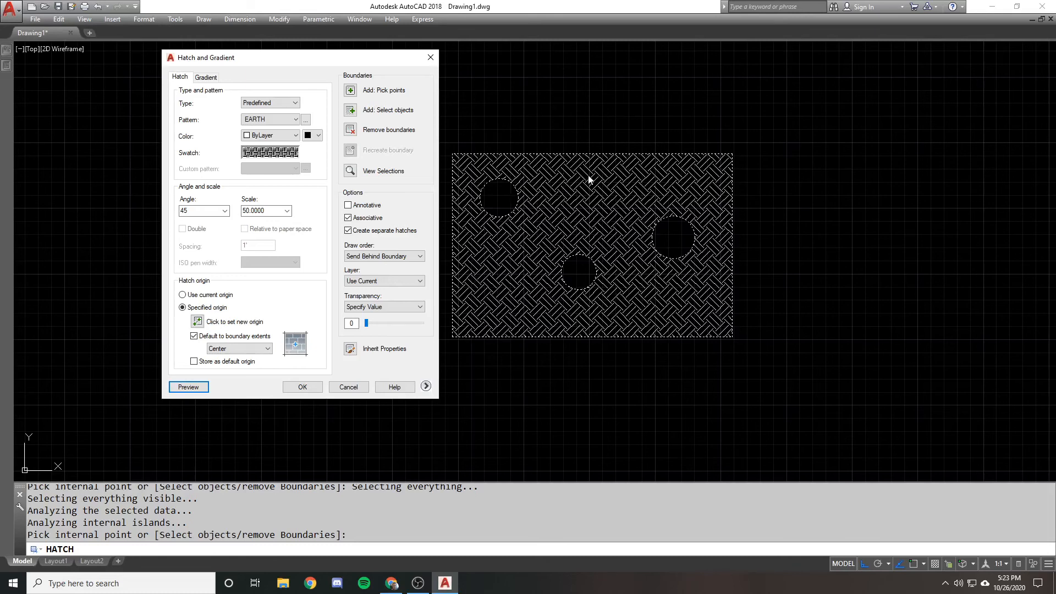
# Remove the upper-left and lower-middle circles from the hatch boundaries, preview the EARTH pattern, and discard the hatch
pyautogui.click(350, 129)
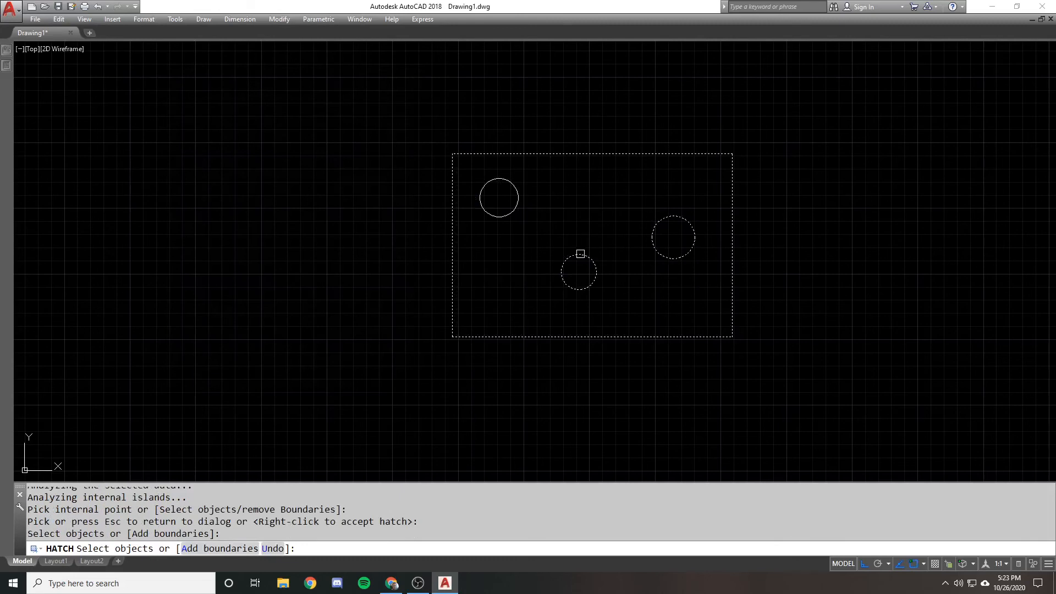
pyautogui.click(580, 254)
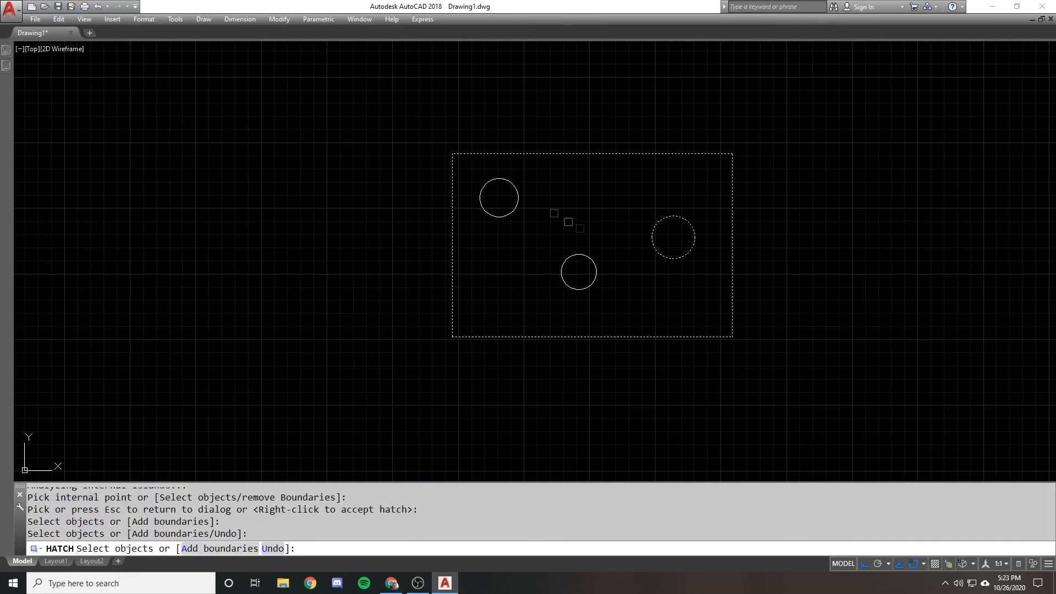
pyautogui.press('Return')
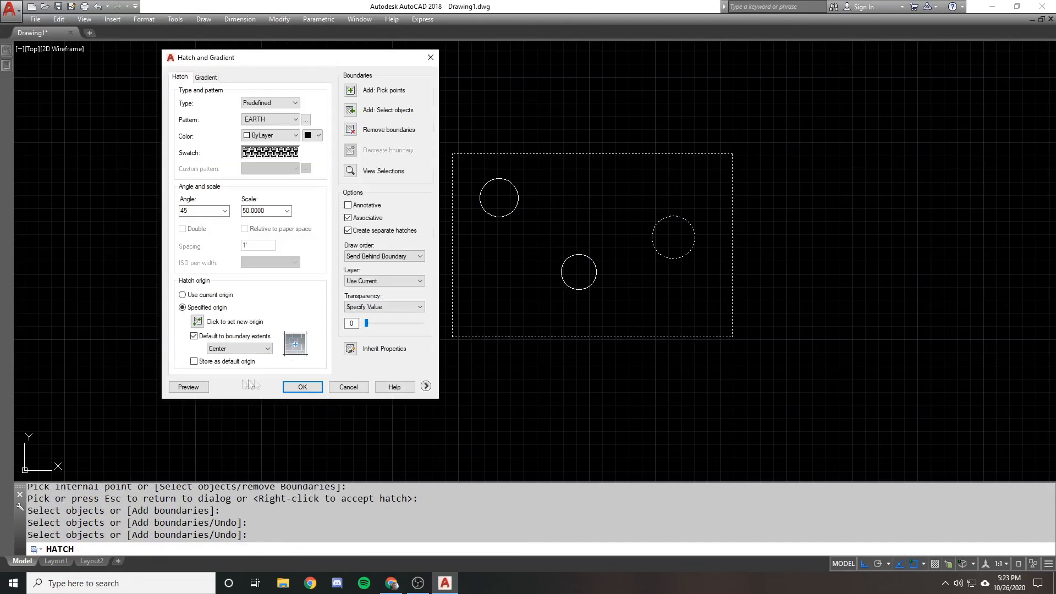
pyautogui.click(189, 387)
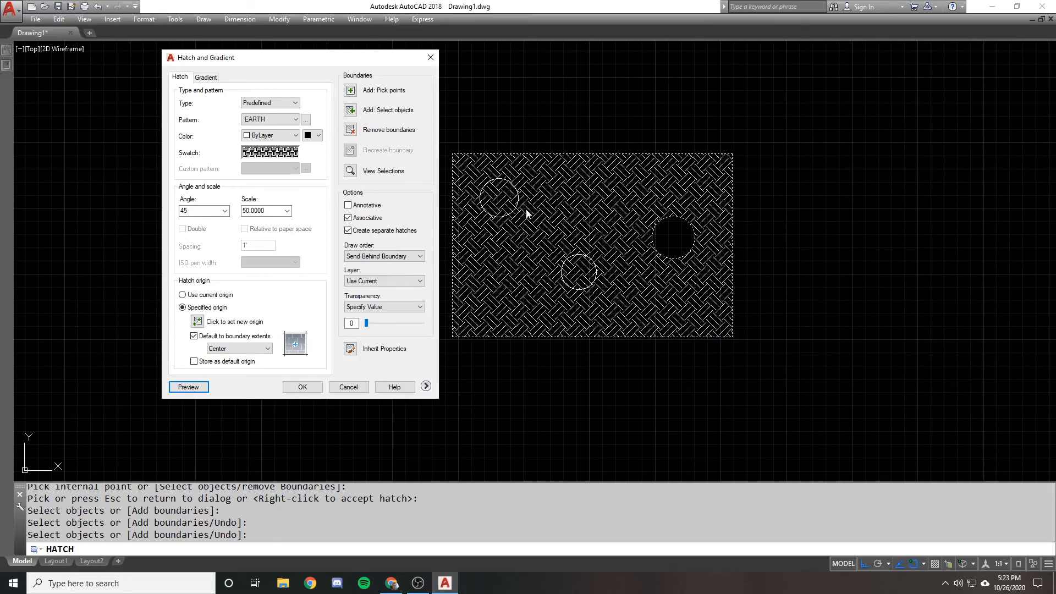
pyautogui.press('Escape')
pyautogui.press('Escape')
pyautogui.scroll(-5, 506, 165)
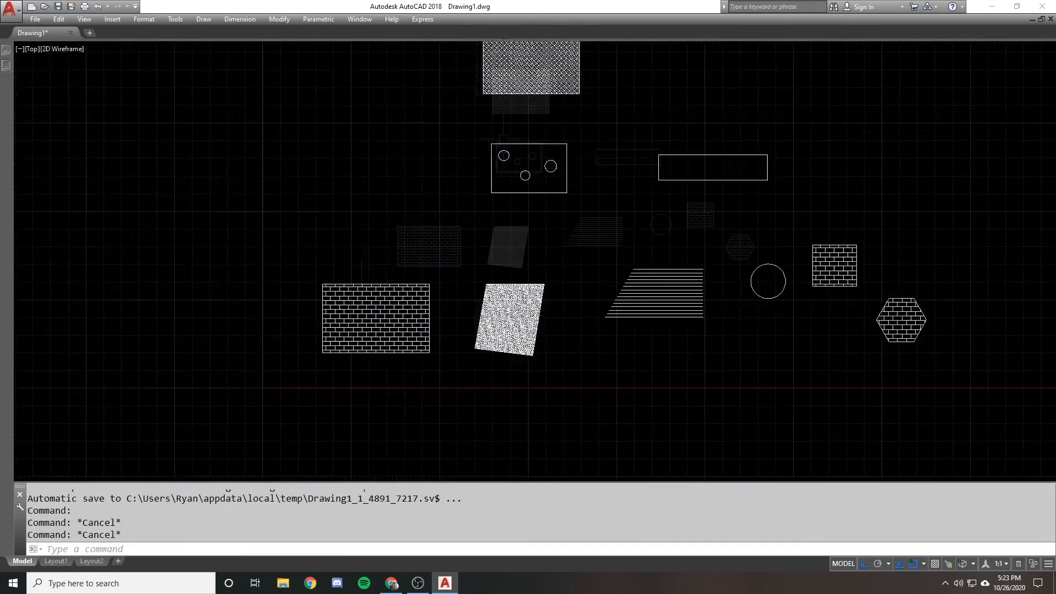
# Erase the three circles inside the rectangle
pyautogui.scroll(4, 465, 134)
pyautogui.write('e')
pyautogui.press('Return')
pyautogui.click(453, 110)
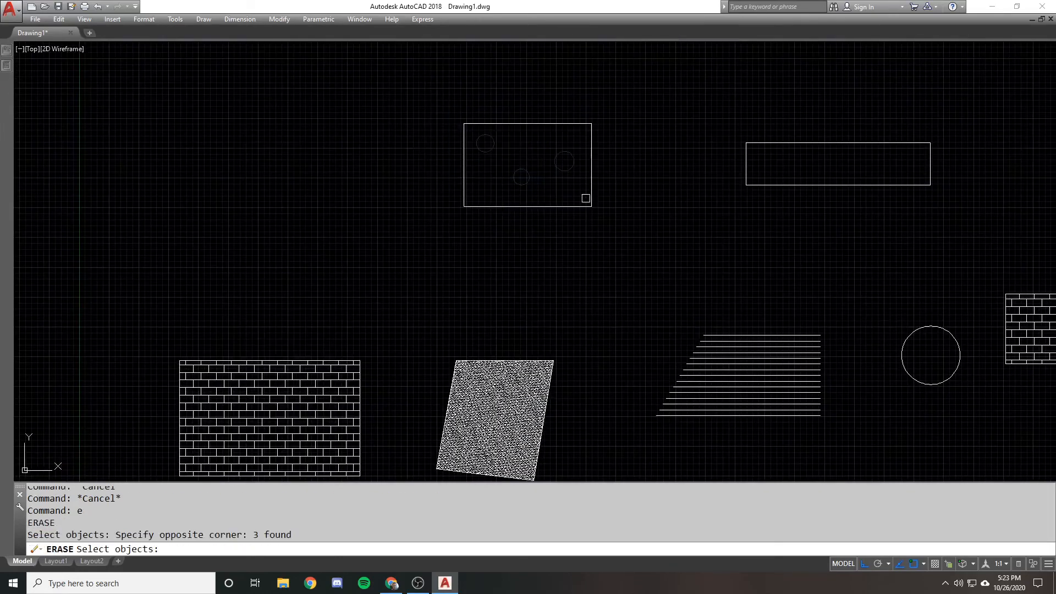
pyautogui.click(587, 199)
pyautogui.press('Return')
pyautogui.moveTo(511, 161); pyautogui.dragTo(537, 188, button='middle')
# Draw a vertical line across the rectangle and copy it twice to its right, crossing the rectangle's upper and lower edges
pyautogui.scroll(2, 537, 188)
pyautogui.write('l')
pyautogui.press('Return')
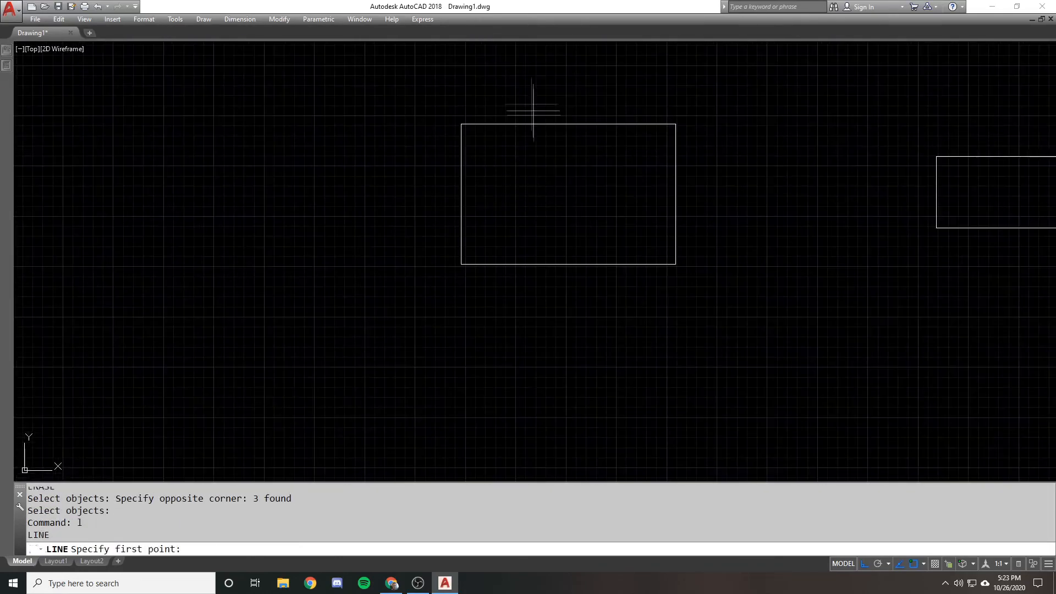
pyautogui.click(525, 88)
pyautogui.click(487, 359)
pyautogui.press('Return')
pyautogui.write('co')
pyautogui.press('Return')
pyautogui.click(565, 301)
pyautogui.click(509, 320)
pyautogui.press('Return')
pyautogui.click(561, 329)
pyautogui.click(576, 328)
pyautogui.click(676, 325)
pyautogui.press('Return')
pyautogui.press('Return')
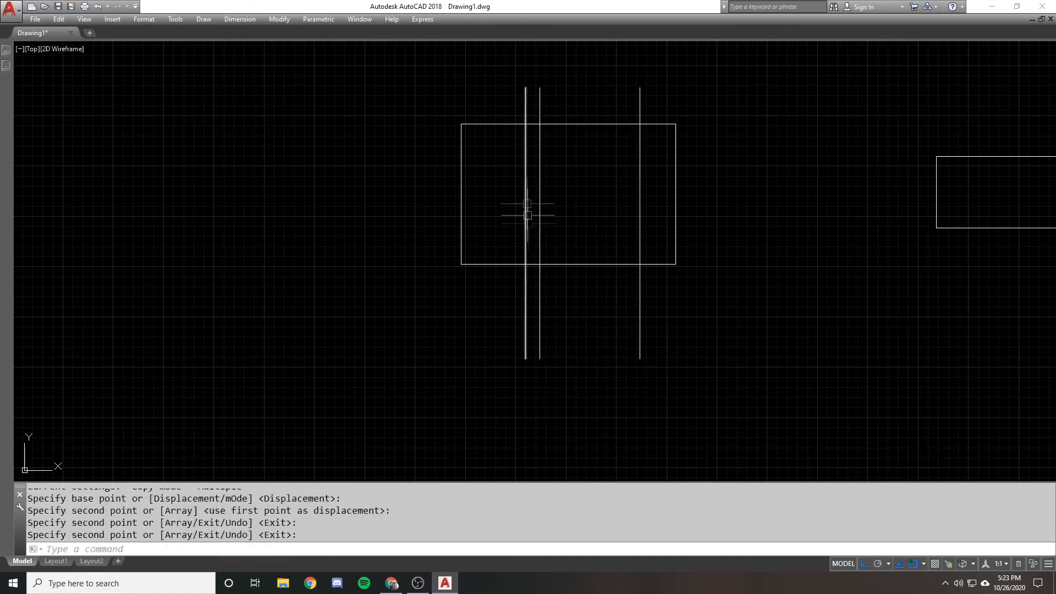
pyautogui.write('h')
pyautogui.press('Return')
pyautogui.click(351, 90)
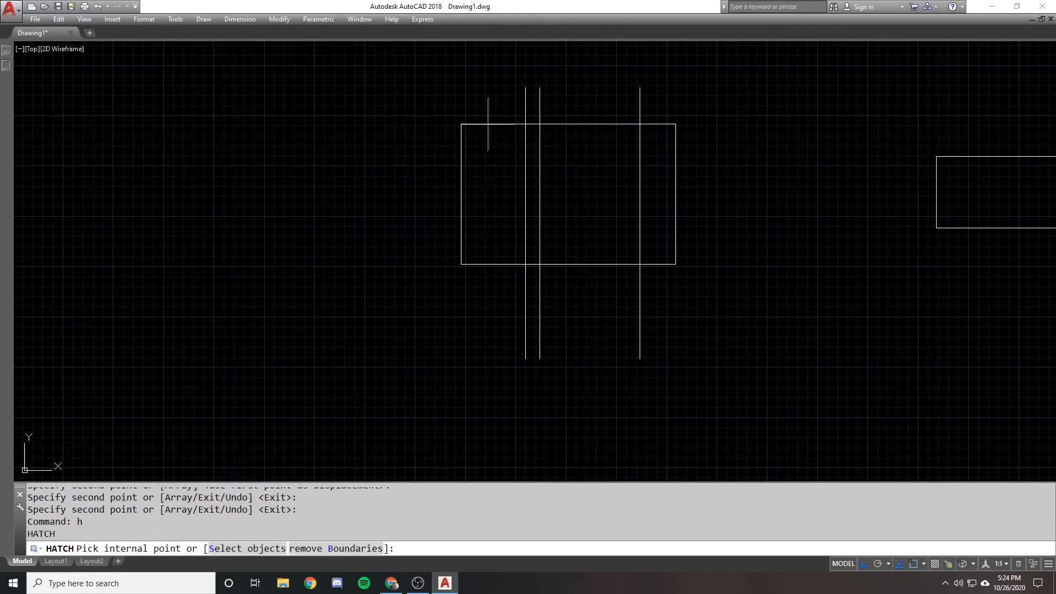
pyautogui.press('Escape')
pyautogui.press('Escape')
pyautogui.press('Escape')
# Erase the rectangle crossed by the three vertical lines
pyautogui.click(486, 109)
pyautogui.click(455, 134)
pyautogui.write('e')
pyautogui.press('Return')
# With Ortho off, draw two slanted lines across the upper and lower parts of the three vertical lines
pyautogui.write('l')
pyautogui.press('Return')
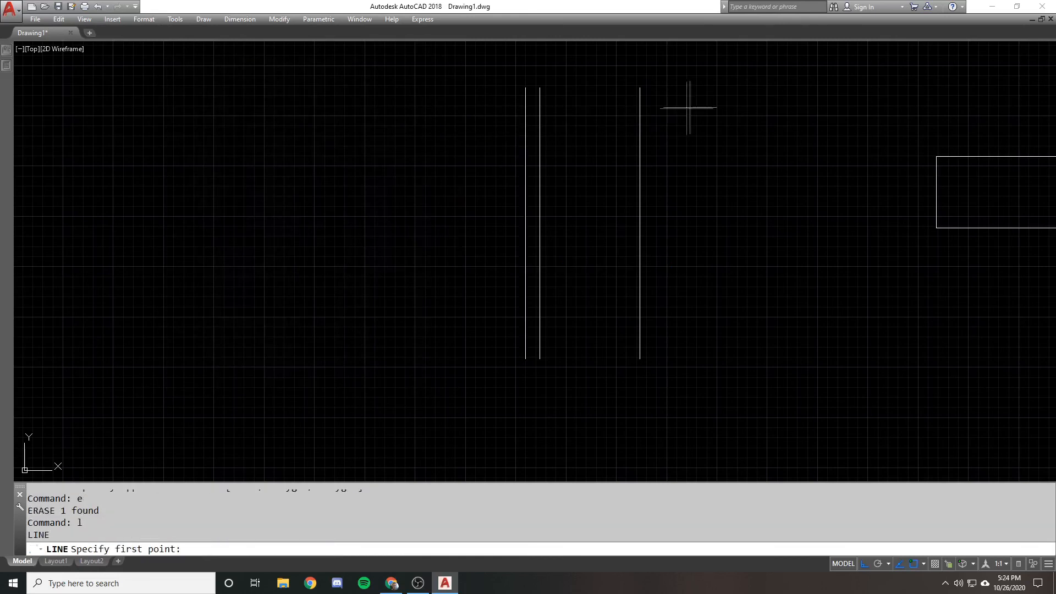
pyautogui.click(689, 102)
pyautogui.press('F8')
pyautogui.click(418, 165)
pyautogui.press('Return')
pyautogui.press('Return')
pyautogui.click(415, 218)
pyautogui.click(730, 342)
pyautogui.press('Return')
pyautogui.press('Return')
# Draw two steep lines crossing both slanted lines, one on each outer side of the three verticals
pyautogui.click(471, 285)
pyautogui.click(466, 124)
pyautogui.press('Return')
pyautogui.press('Return')
pyautogui.click(671, 77)
pyautogui.click(684, 355)
pyautogui.press('Return')
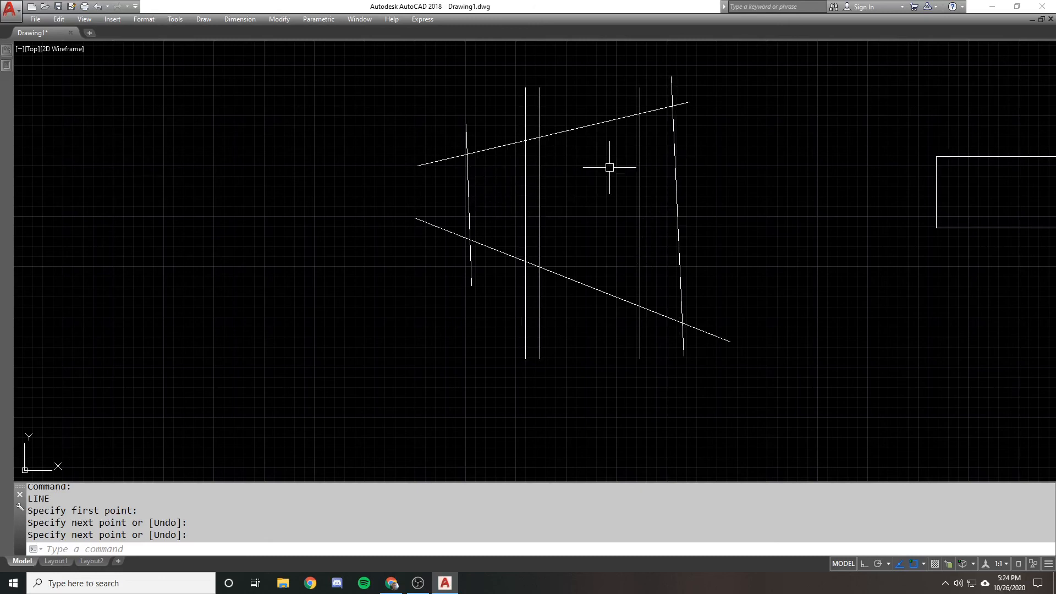
# Preview the EARTH hatch in the areas enclosed by the crossing lines and discard it
pyautogui.write('h')
pyautogui.press('Return')
pyautogui.click(349, 94)
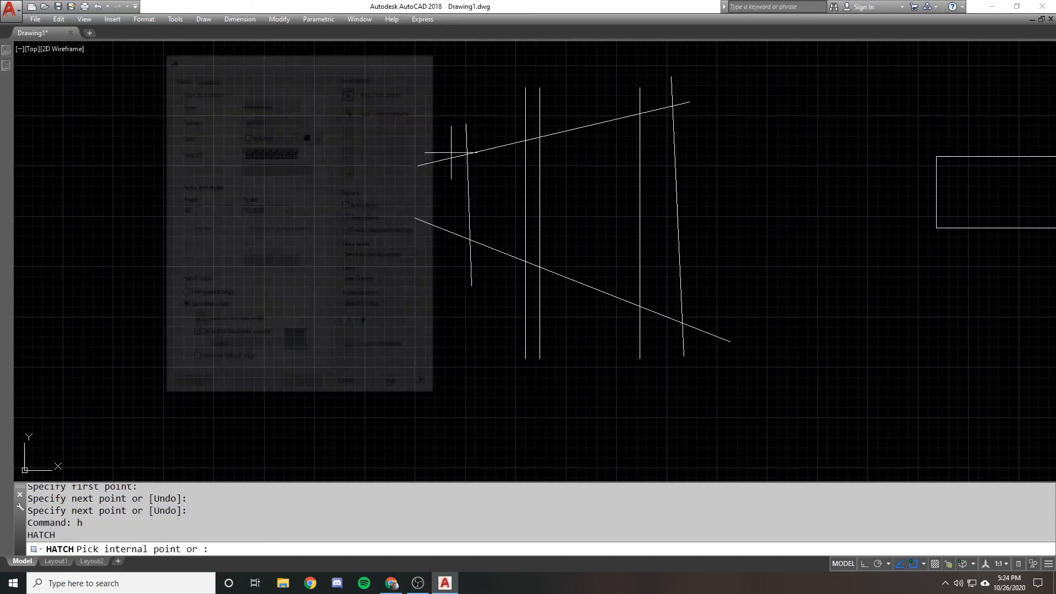
pyautogui.click(496, 172)
pyautogui.click(566, 160)
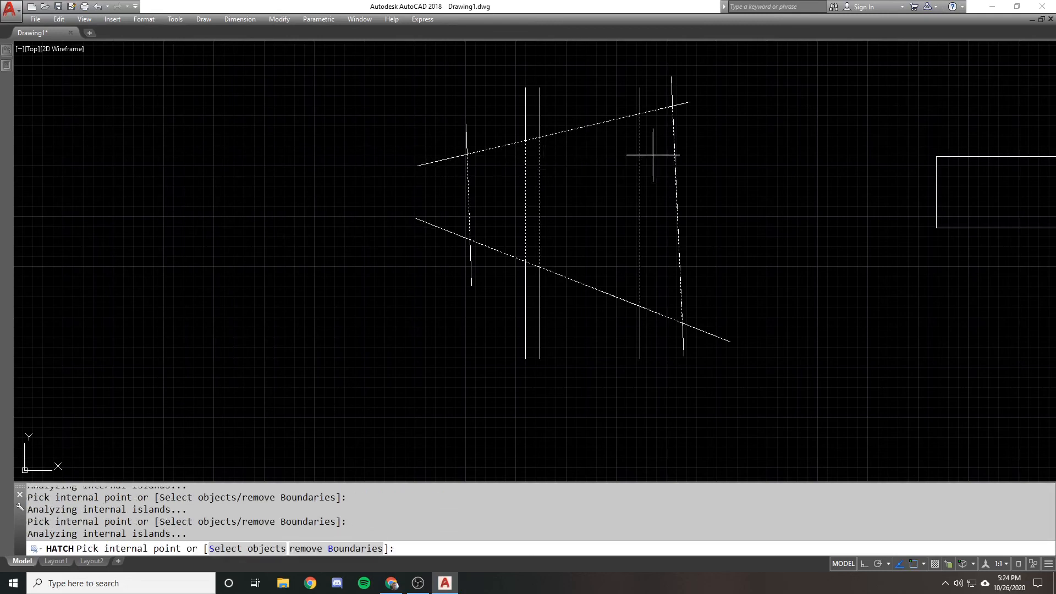
pyautogui.press('Return')
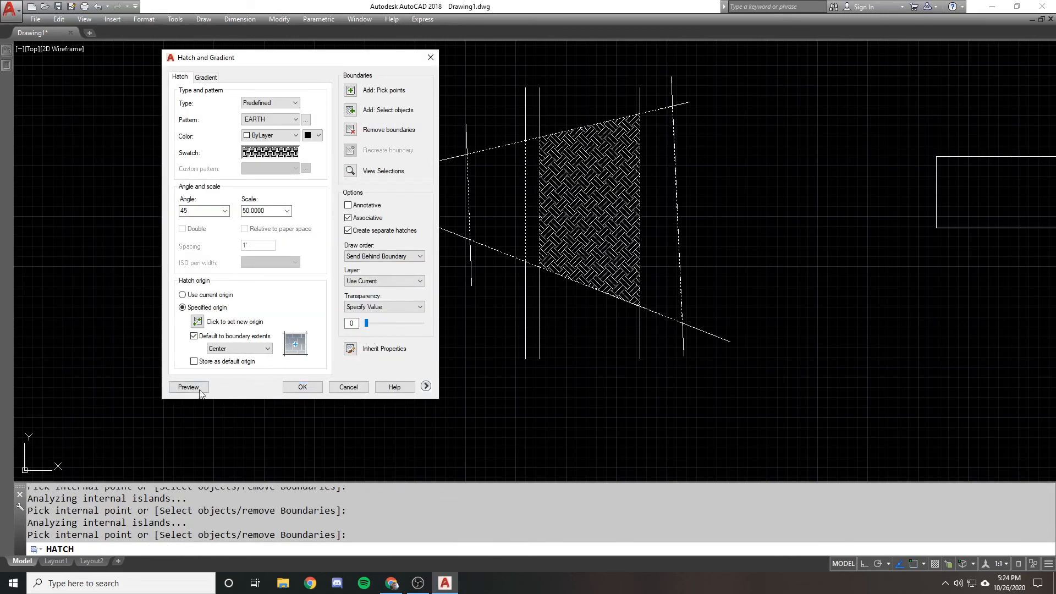
pyautogui.click(189, 388)
pyautogui.press('Escape')
pyautogui.press('Escape')
# Pick the areas between the crossing lines for a hatch, remove the three vertical lines from its boundaries, preview it and discard it
pyautogui.press('Return')
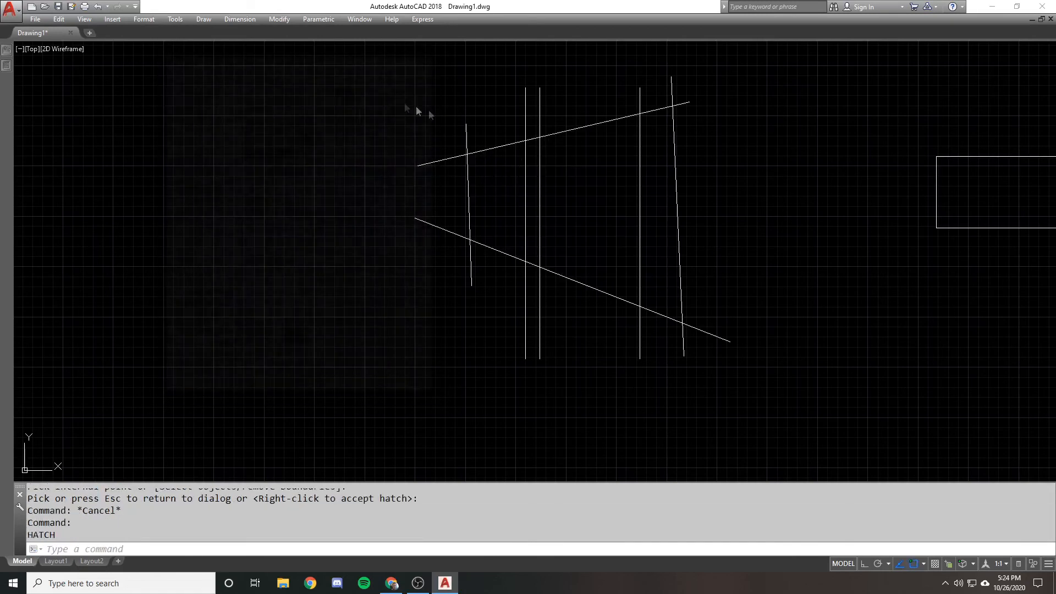
pyautogui.click(352, 93)
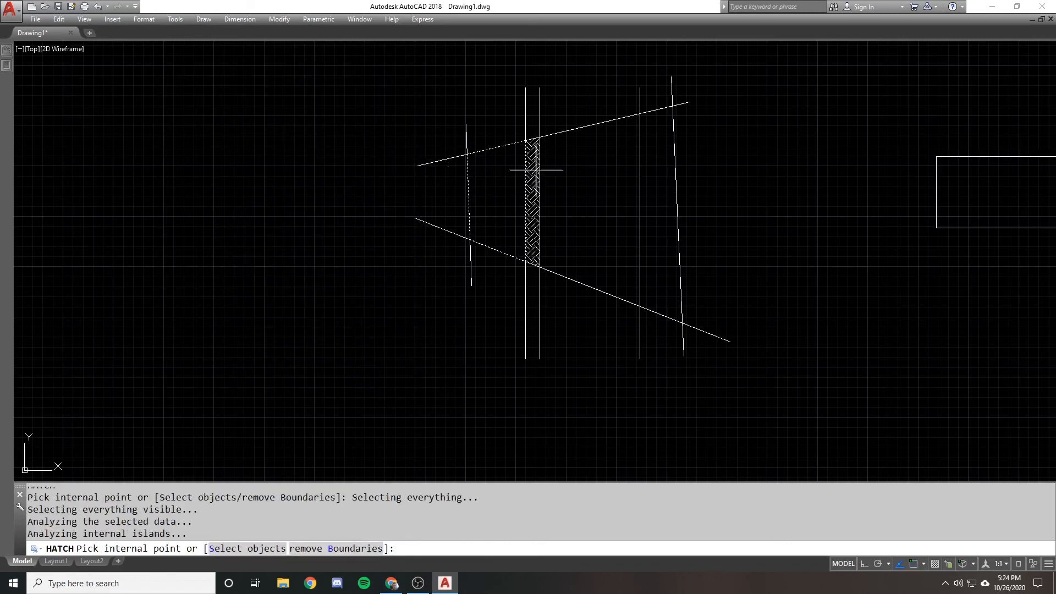
pyautogui.press('Return')
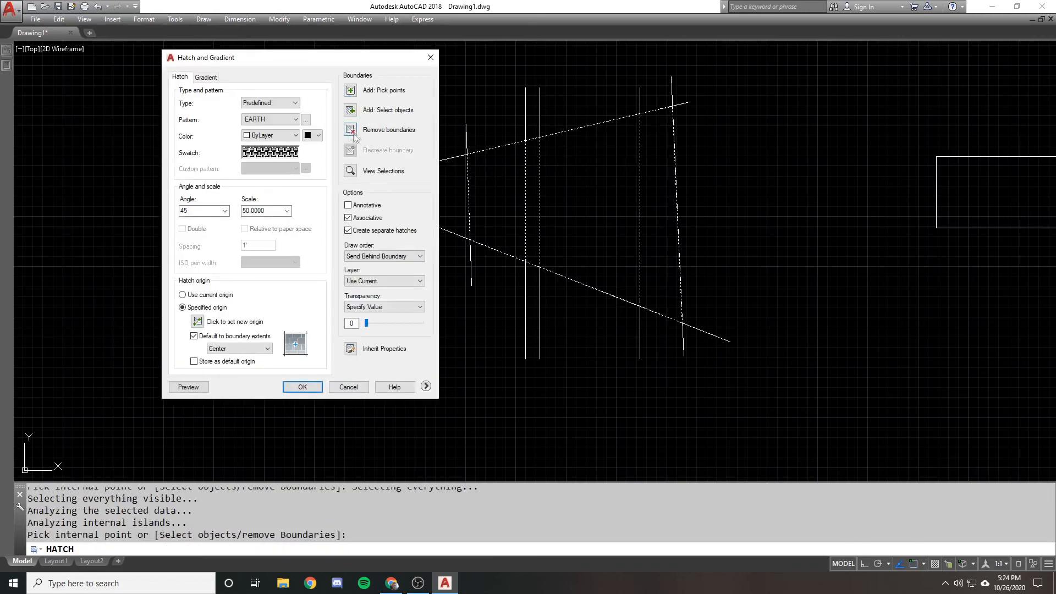
pyautogui.click(354, 133)
pyautogui.click(528, 165)
pyautogui.click(539, 166)
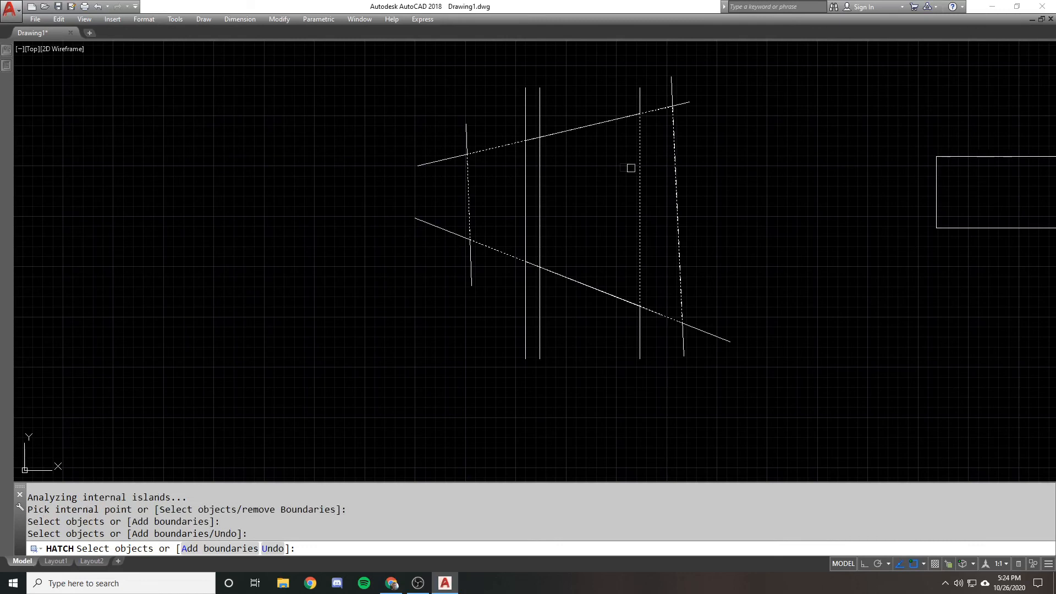
pyautogui.click(639, 168)
pyautogui.press('Return')
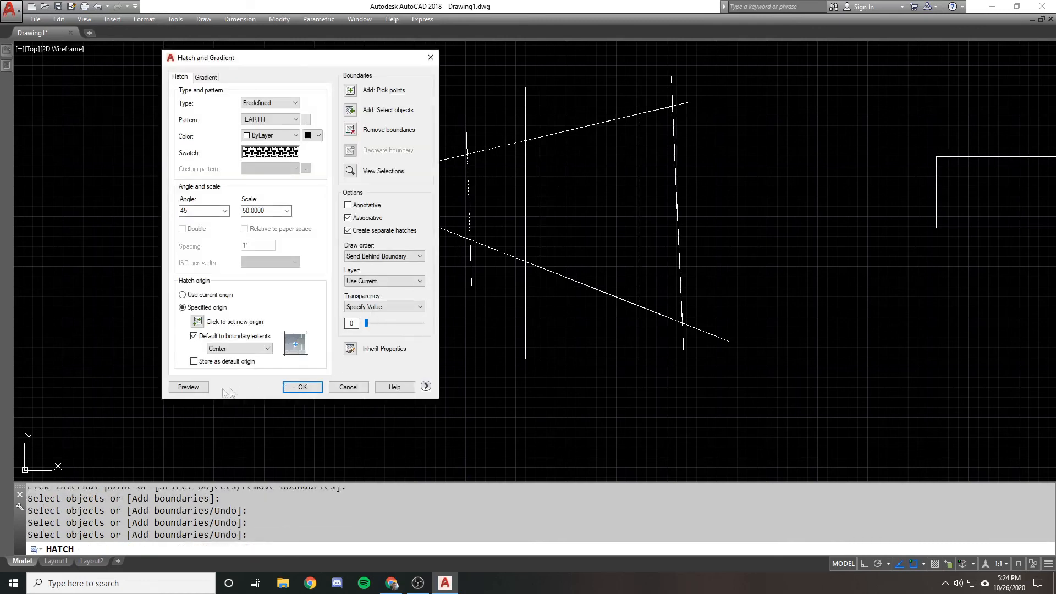
pyautogui.click(188, 387)
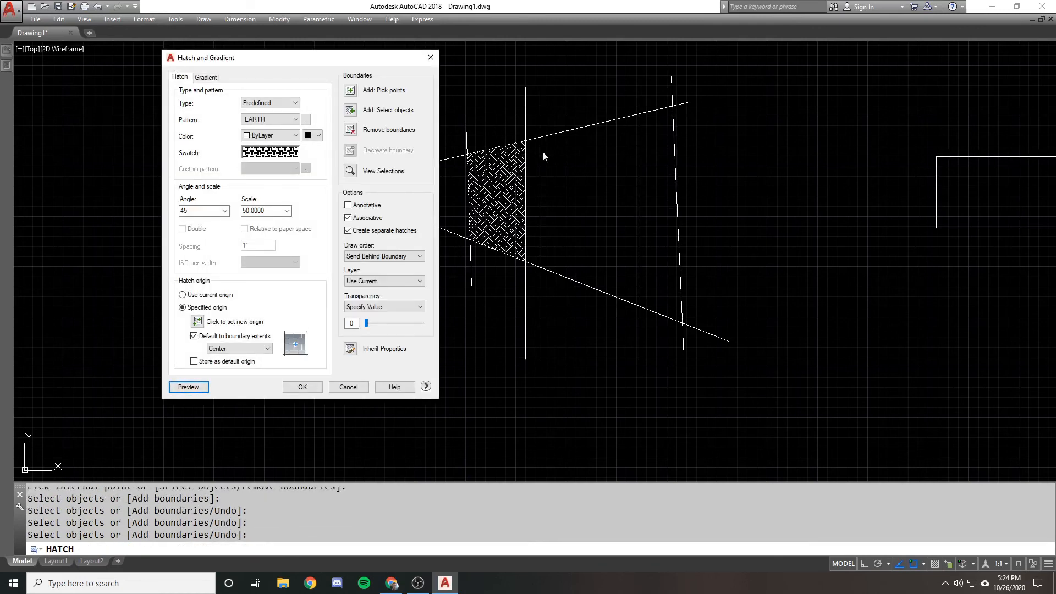
pyautogui.press('Escape')
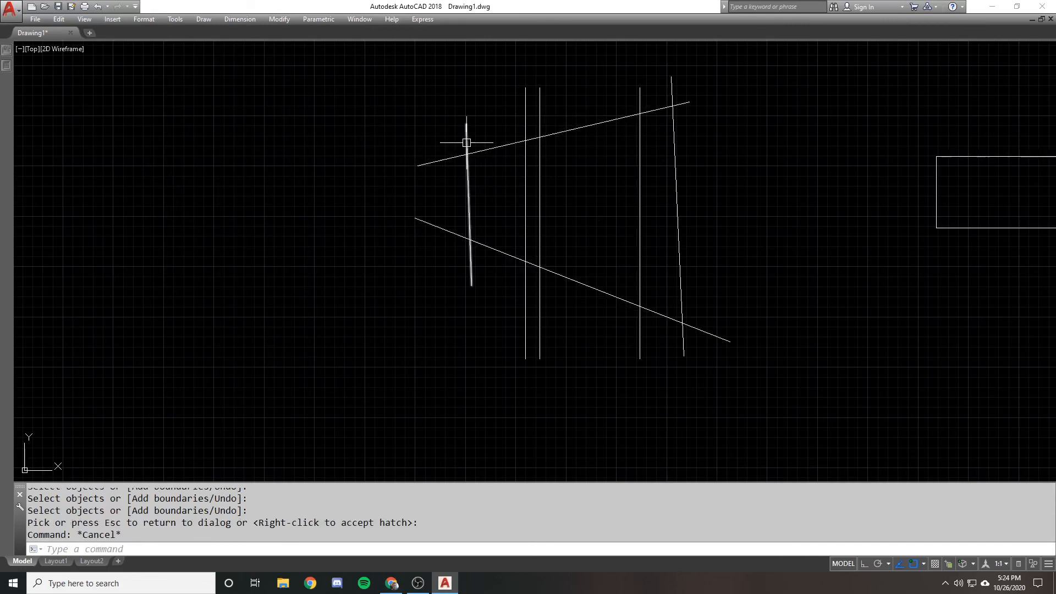
pyautogui.scroll(-1, 456, 132)
pyautogui.scroll(-1, 456, 132)
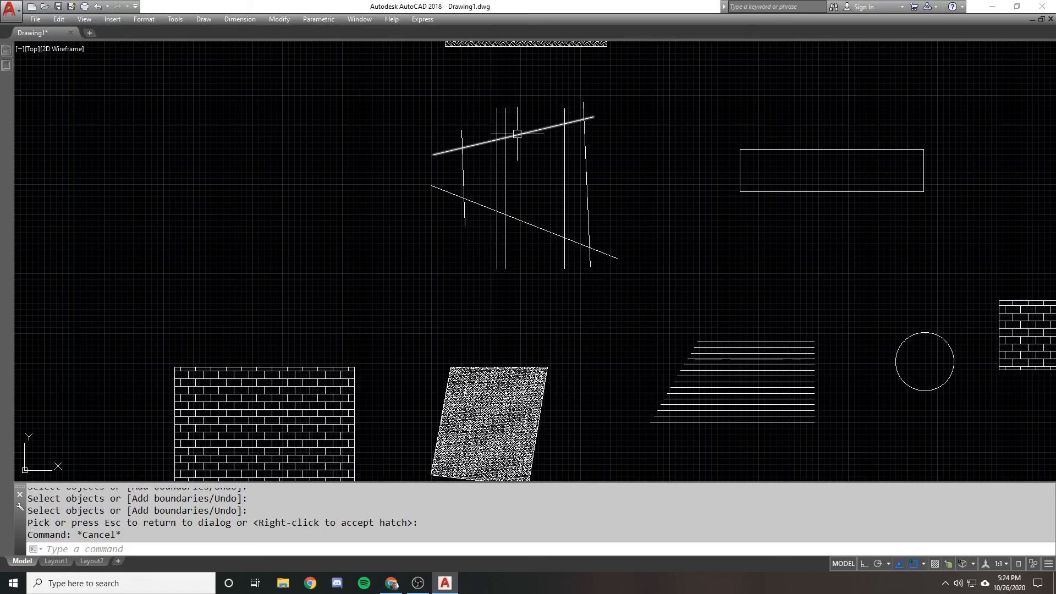
pyautogui.scroll(-1, 487, 197)
pyautogui.moveTo(206, 112); pyautogui.dragTo(265, 172, button='middle')
pyautogui.moveTo(689, 241); pyautogui.dragTo(625, 191, button='middle')
pyautogui.scroll(1, 532, 194)
pyautogui.click(778, 155)
pyautogui.click(748, 181)
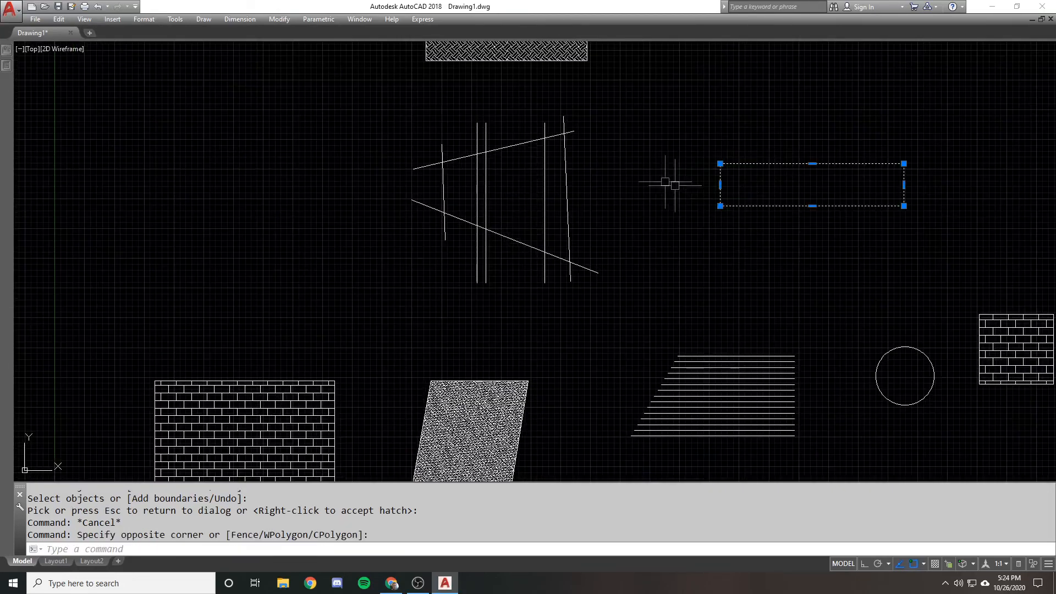
pyautogui.click(665, 182)
pyautogui.click(675, 185)
pyautogui.press('Escape')
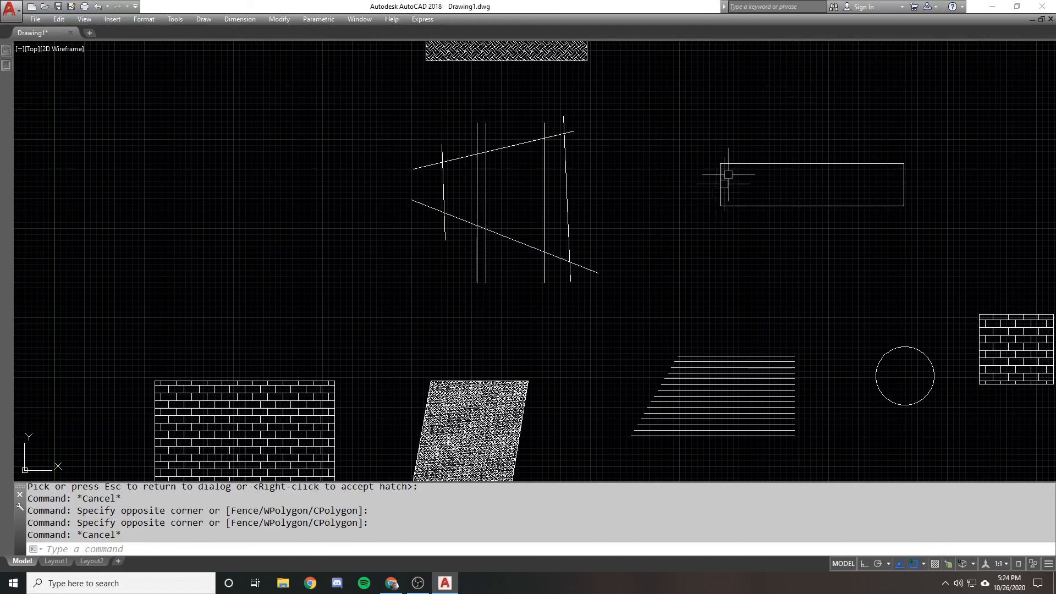
pyautogui.scroll(-2, 621, 247)
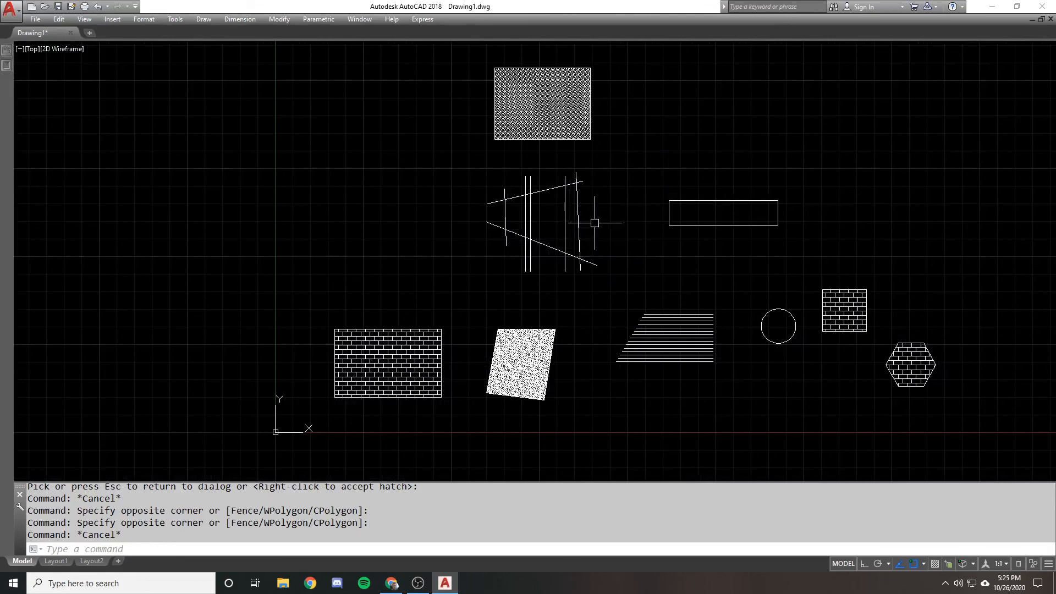
# Undo the line drawing and the erasures to bring back the rectangle with its three circles
pyautogui.hotkey('ctrl', 'z')
pyautogui.hotkey('ctrl', 'z')
pyautogui.hotkey('ctrl', 'z')
pyautogui.hotkey('ctrl', 'z')
pyautogui.hotkey('ctrl', 'z')
pyautogui.hotkey('ctrl', 'z')
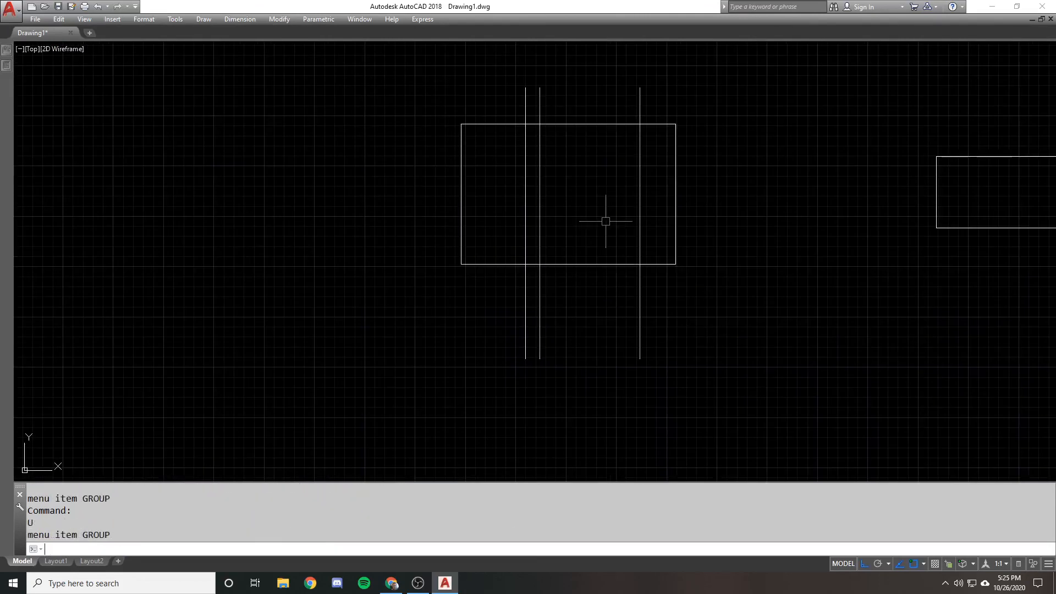
# Preview an EARTH hatch using only the rectangle object as its boundary, ignoring the circles, and discard it
pyautogui.write('h')
pyautogui.press('Return')
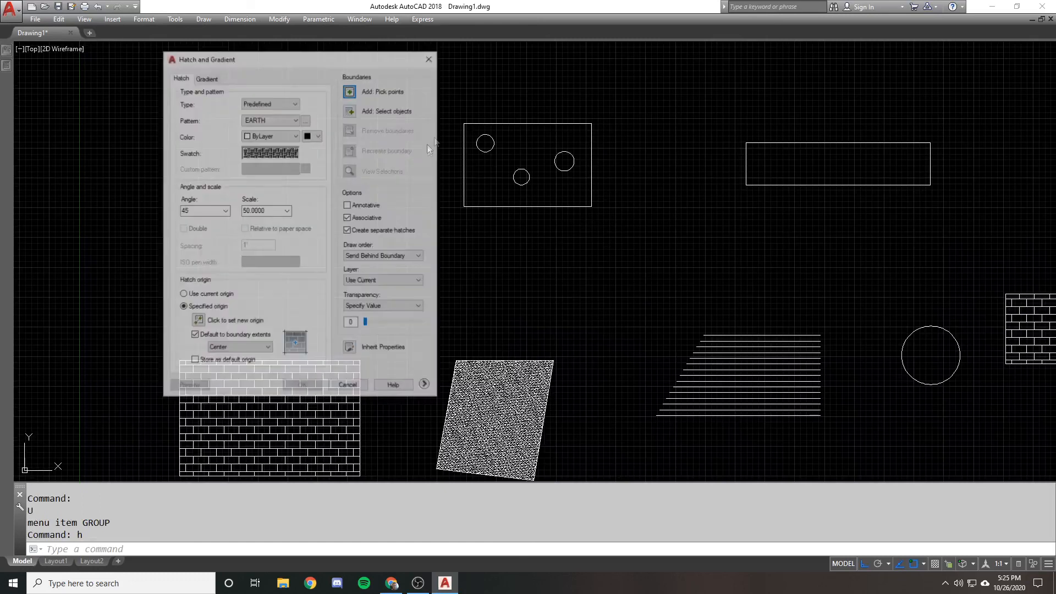
pyautogui.click(356, 110)
pyautogui.click(510, 124)
pyautogui.press('Return')
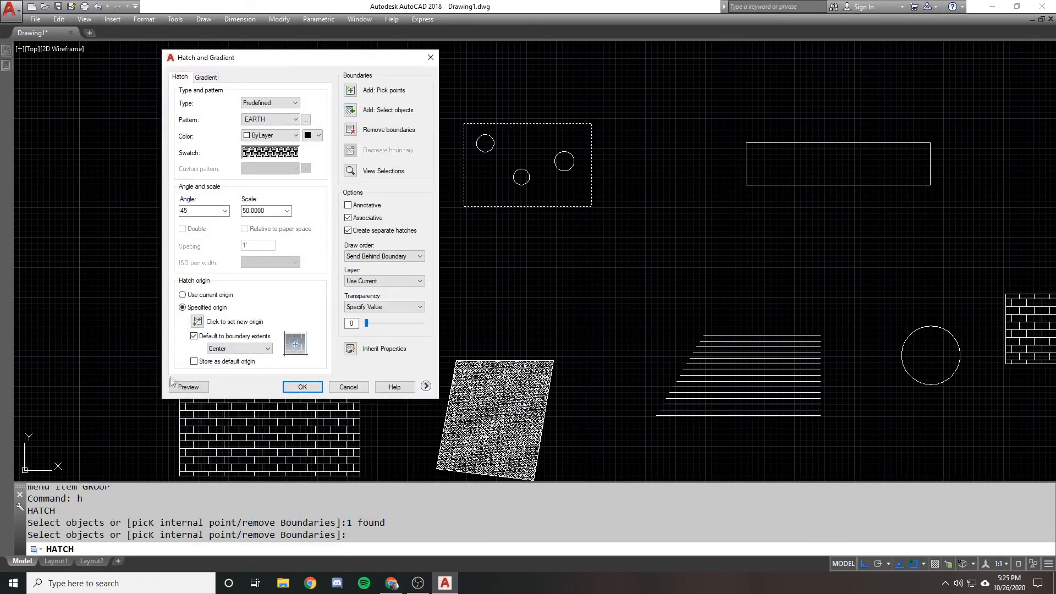
pyautogui.press('Return')
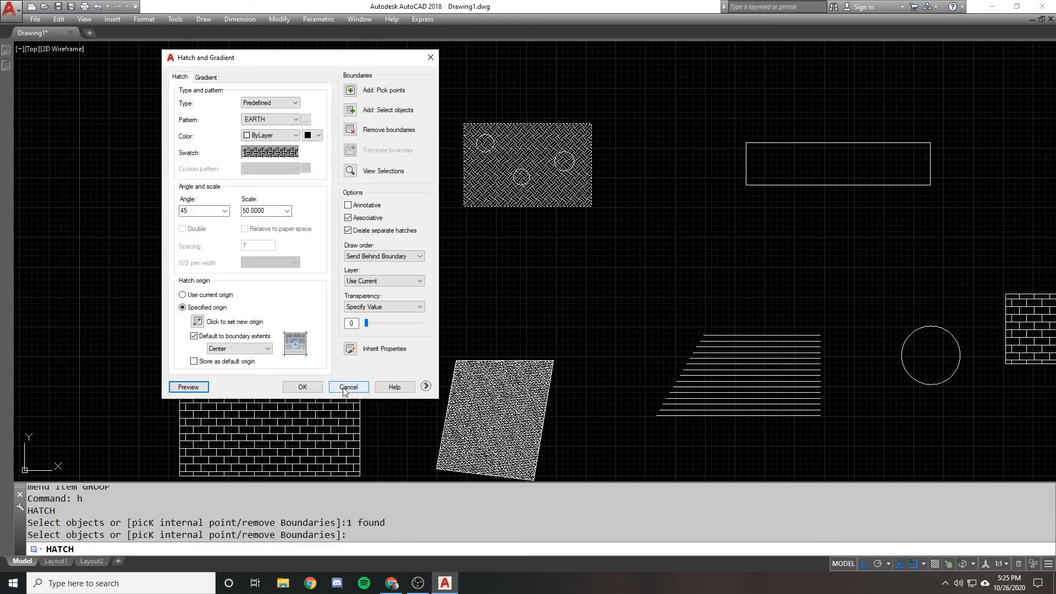
pyautogui.click(346, 392)
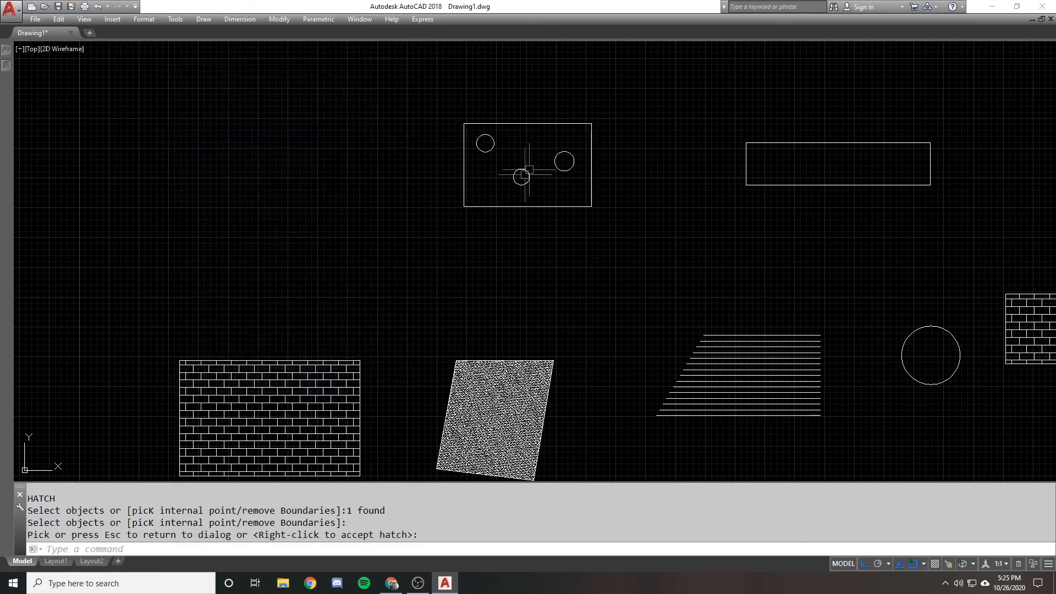
pyautogui.scroll(2, 548, 153)
pyautogui.moveTo(547, 153); pyautogui.dragTo(590, 183, button='middle')
pyautogui.scroll(1, 591, 185)
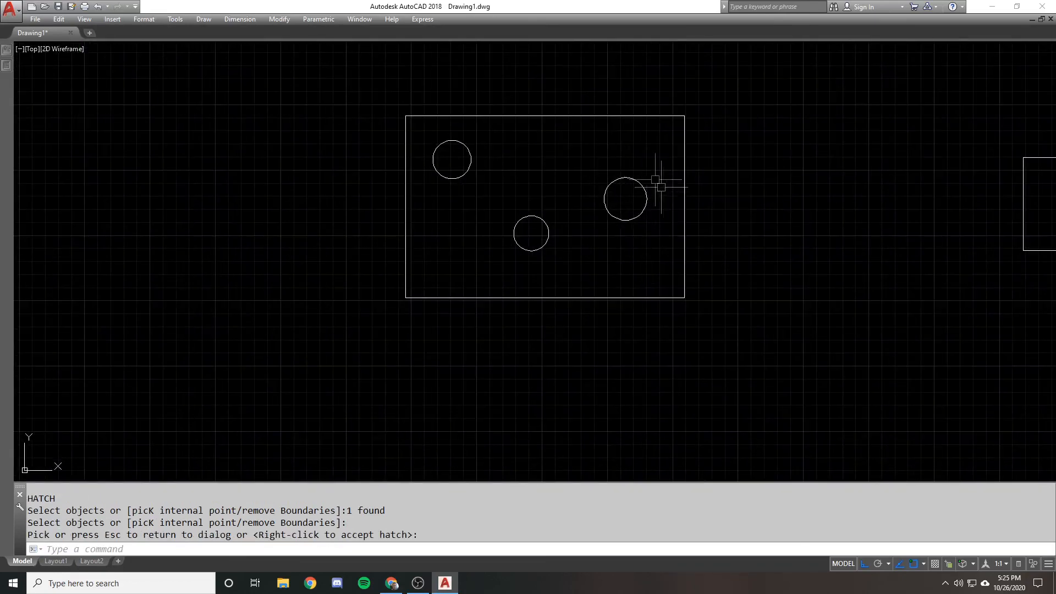
pyautogui.scroll(-6, 498, 176)
pyautogui.moveTo(497, 175); pyautogui.dragTo(495, 183, button='middle')
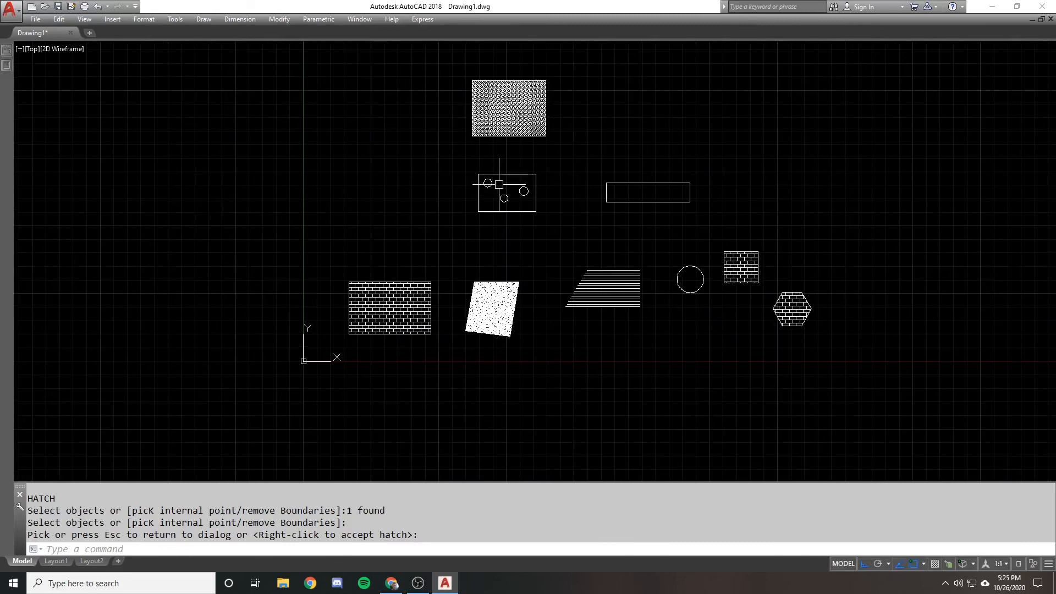